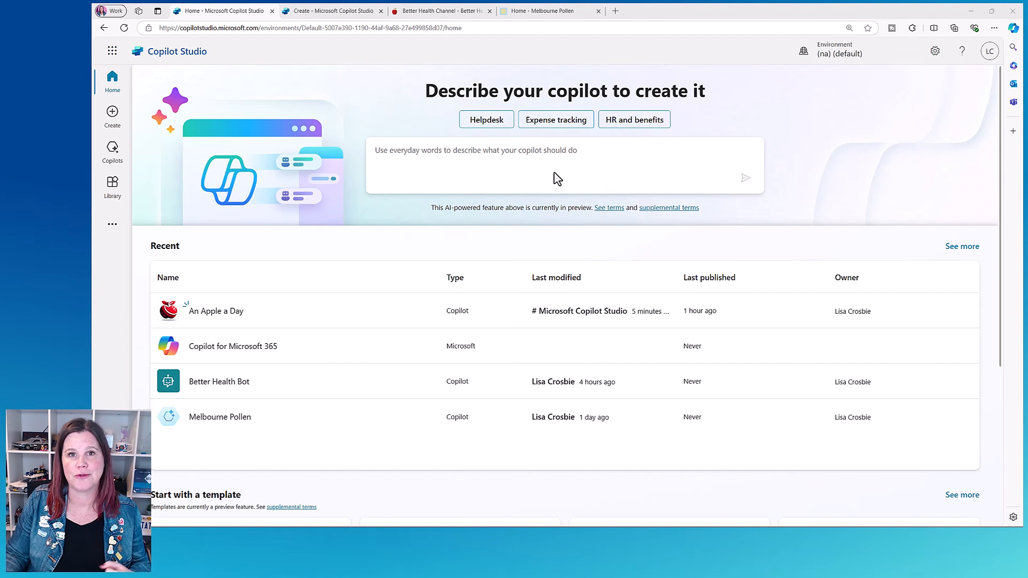
- Open the copilot creation chat, then look through the Better Health Channel's Services and support and A-Z of health information pages
{"action": "left_click", "coordinate": [336, 12]}
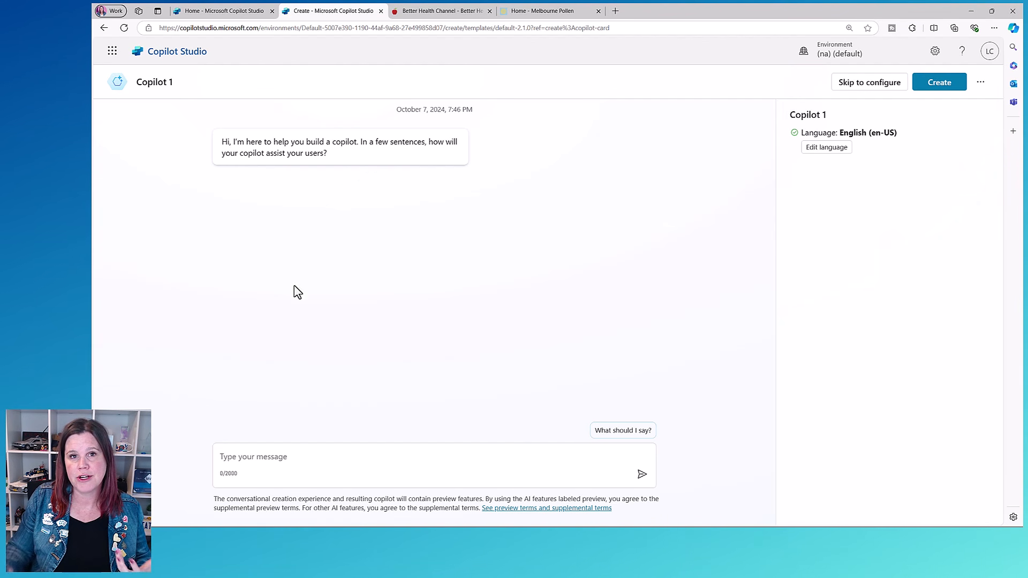
{"action": "left_click", "coordinate": [282, 457]}
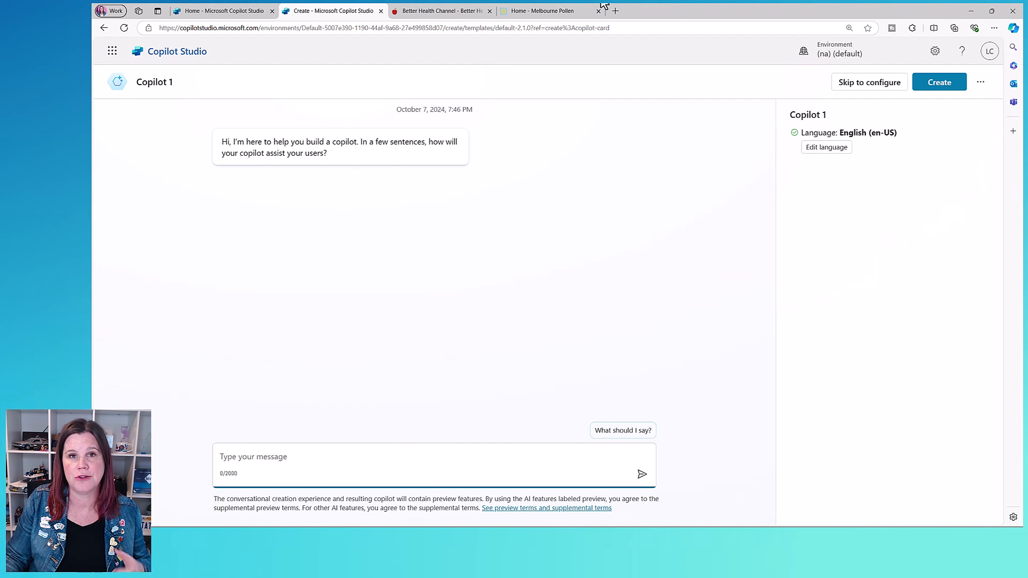
{"action": "left_click", "coordinate": [431, 11]}
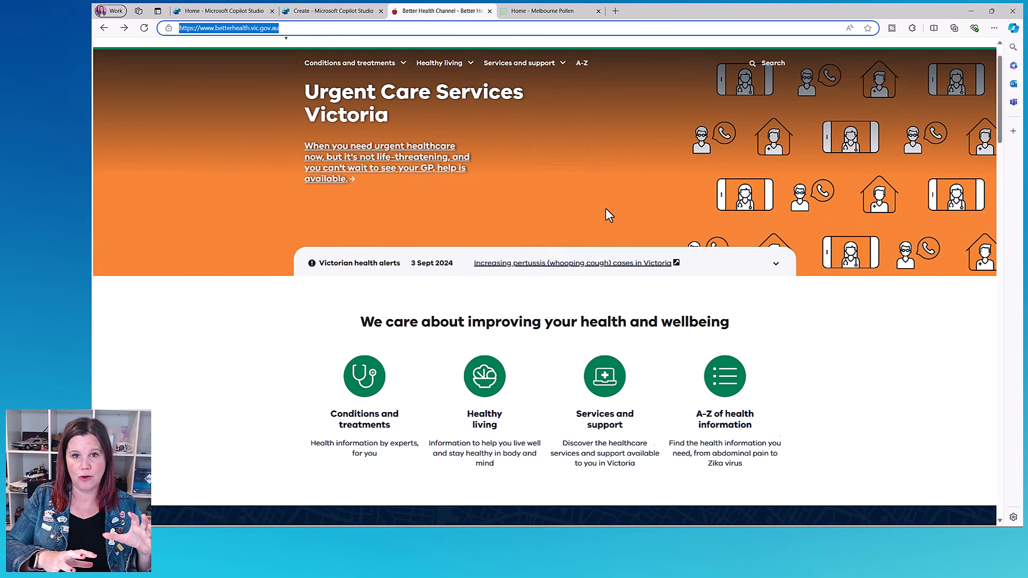
{"action": "scroll", "coordinate": [609, 214], "scroll_direction": "down", "scroll_amount": 2}
{"action": "left_click", "coordinate": [624, 315]}
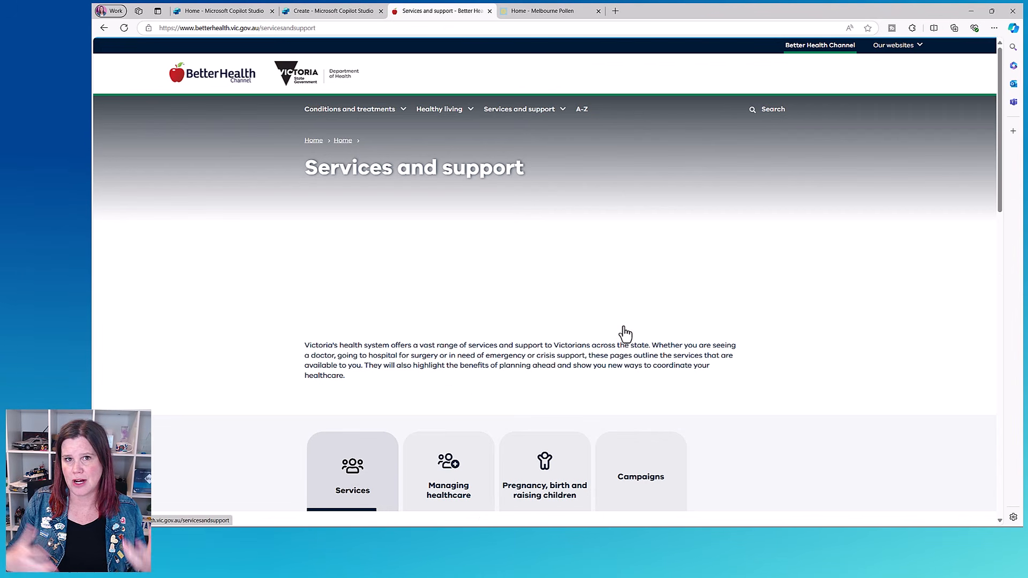
{"action": "scroll", "coordinate": [615, 326], "scroll_direction": "down", "scroll_amount": 5}
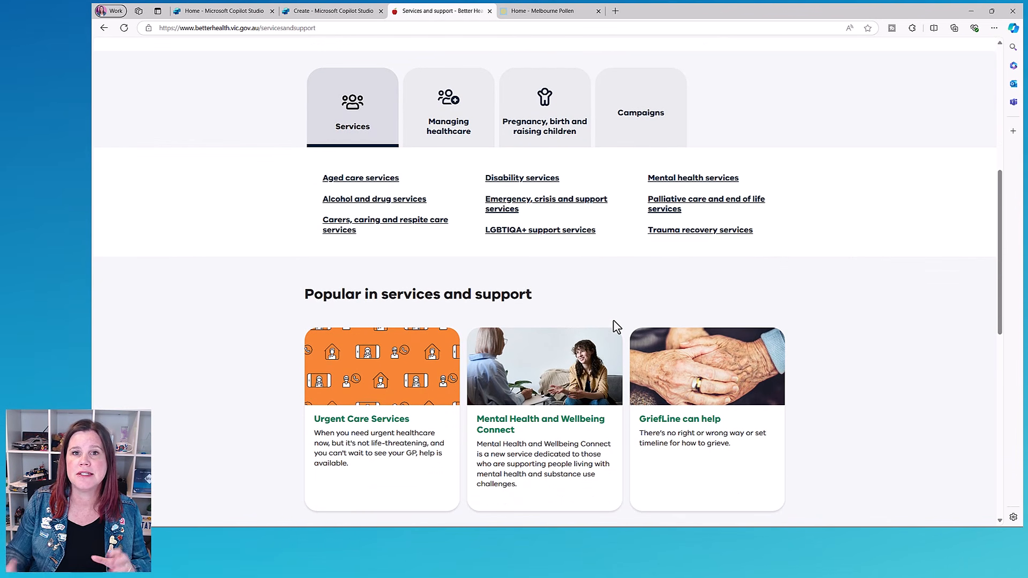
{"action": "scroll", "coordinate": [616, 326], "scroll_direction": "up", "scroll_amount": 7}
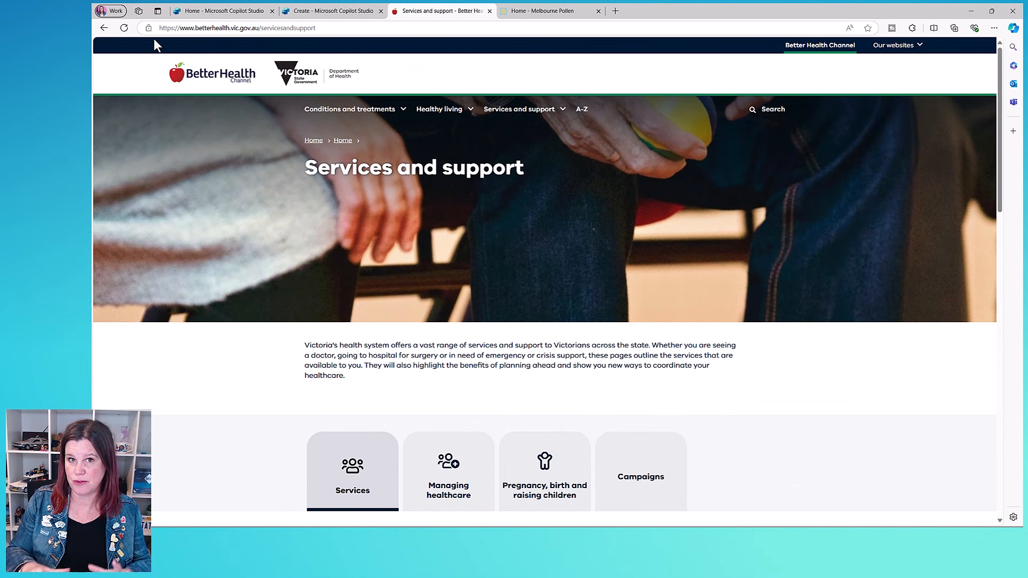
{"action": "left_click", "coordinate": [104, 27]}
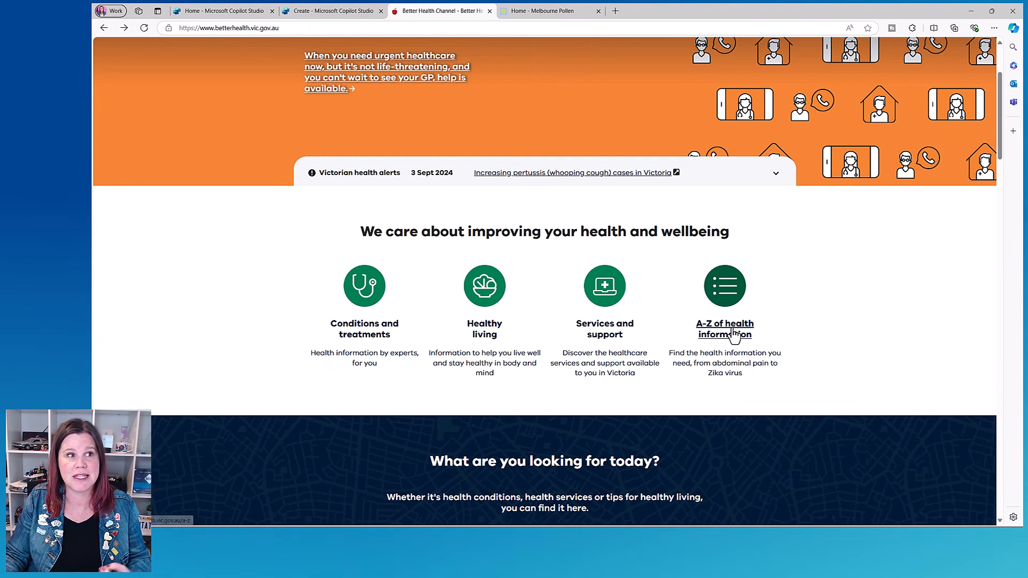
{"action": "left_click", "coordinate": [734, 334]}
{"action": "scroll", "coordinate": [733, 336], "scroll_direction": "down", "scroll_amount": 4}
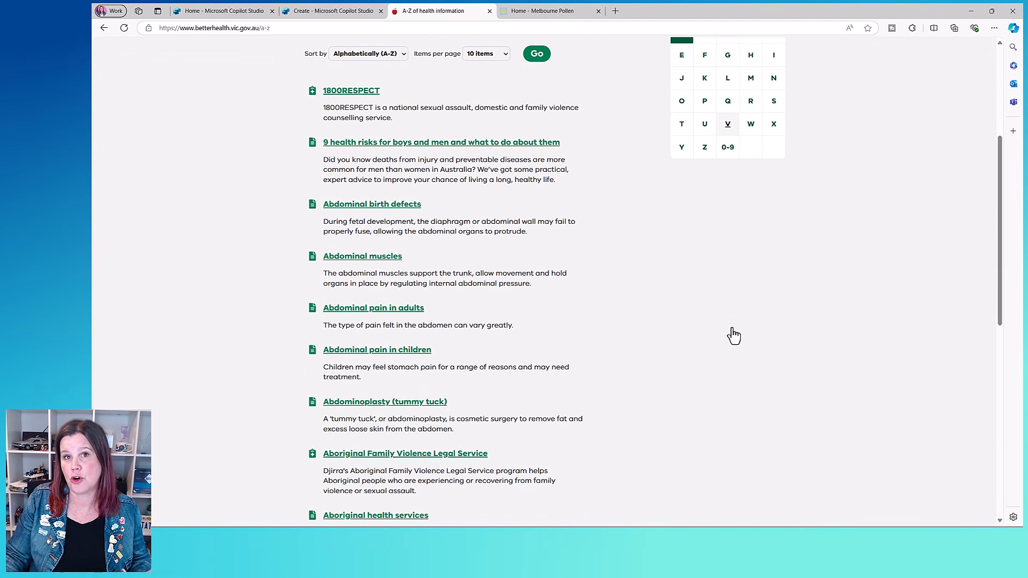
{"action": "scroll", "coordinate": [732, 333], "scroll_direction": "up", "scroll_amount": 4}
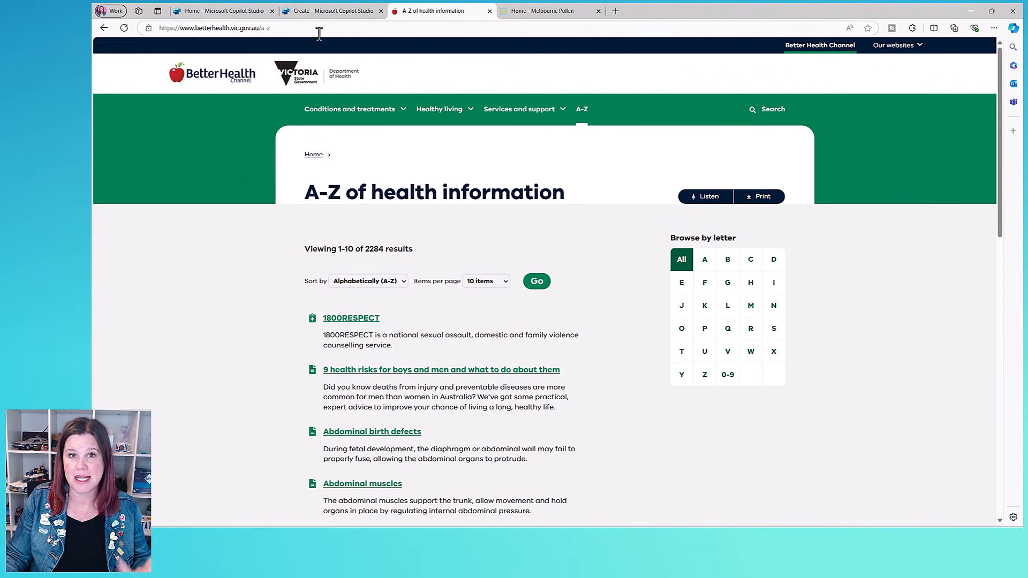
- Describe the new copilot's purpose in the creation chat as "It will help them find information about healthy living"
{"action": "left_click", "coordinate": [319, 12]}
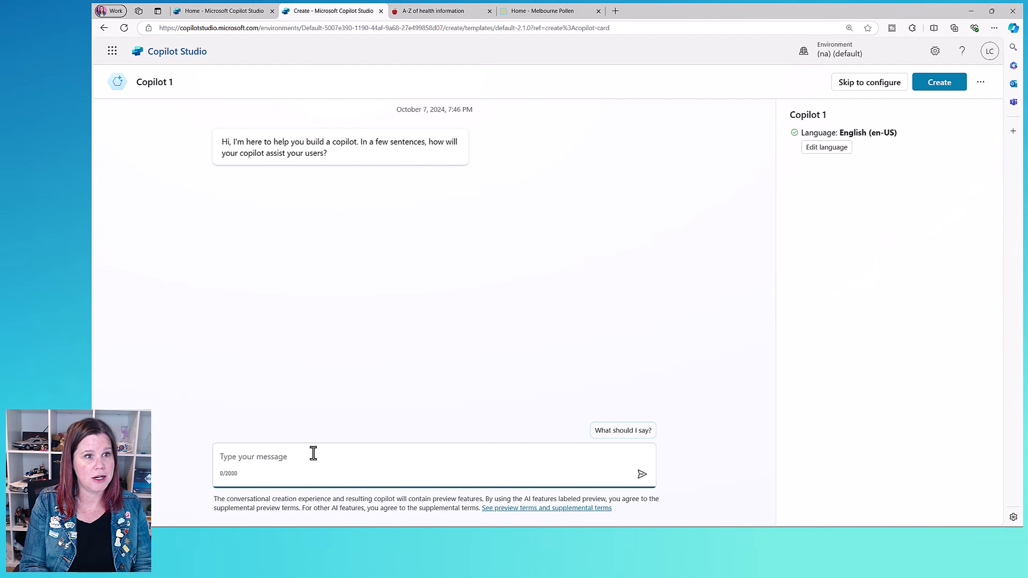
{"action": "type", "text": "It will help them find information about healthy living"}
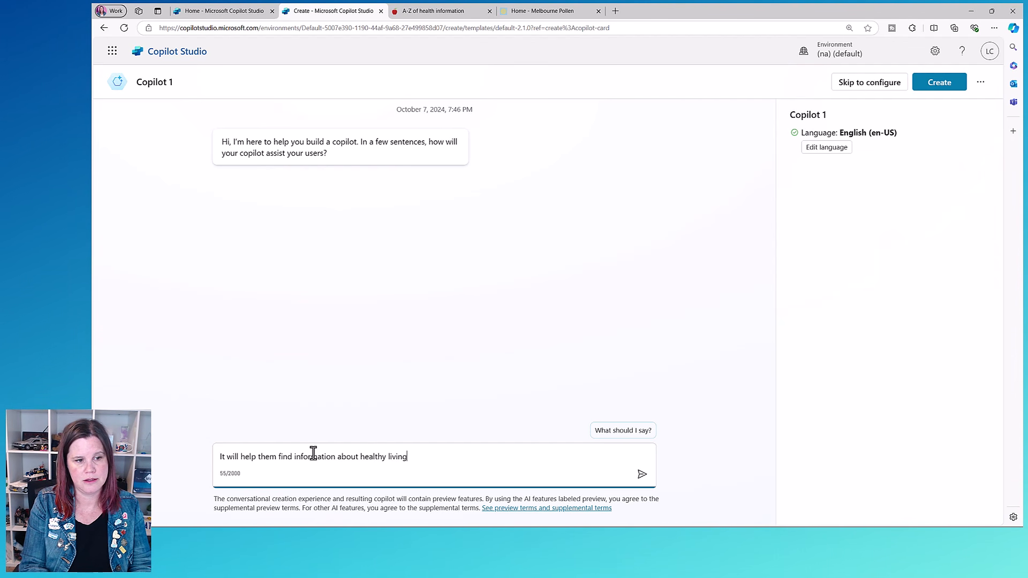
{"action": "key", "text": "Return"}
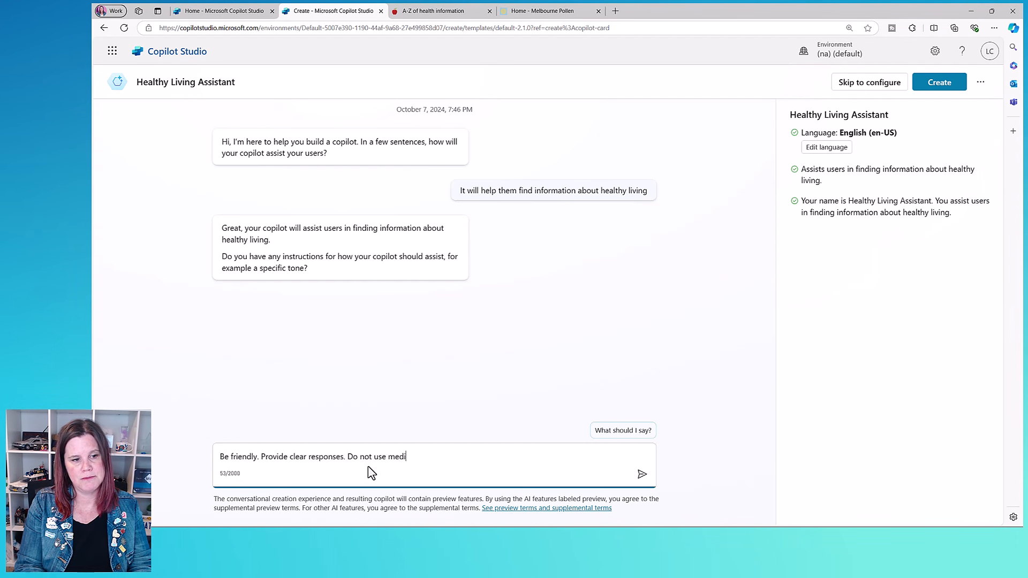
- Give the copilot the instructions "Be friendly. Provide clear responses. Do not use medical jargon"
{"action": "key", "text": "BackSpace"}
{"action": "type", "text": "on"}
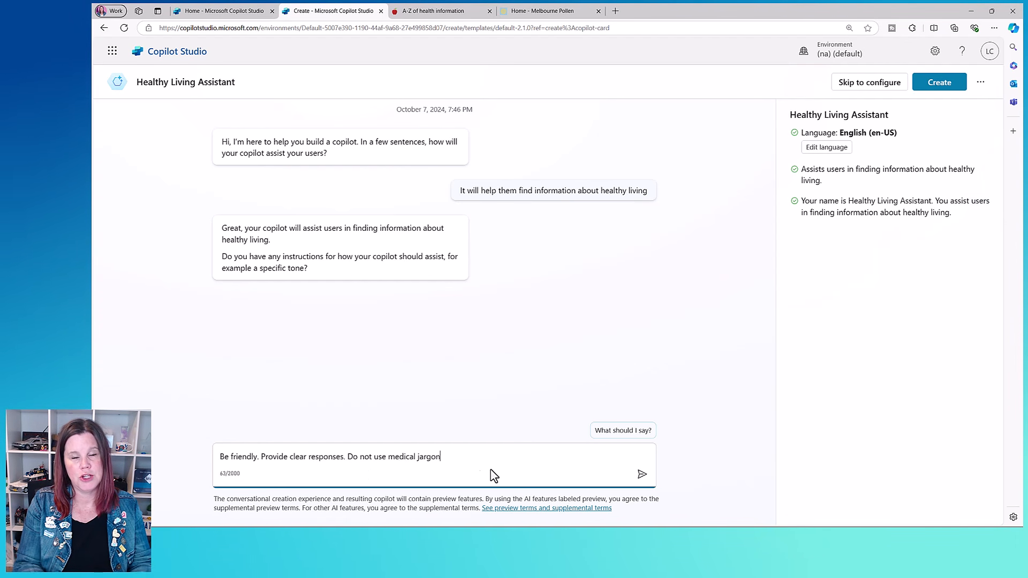
{"action": "left_click", "coordinate": [642, 474]}
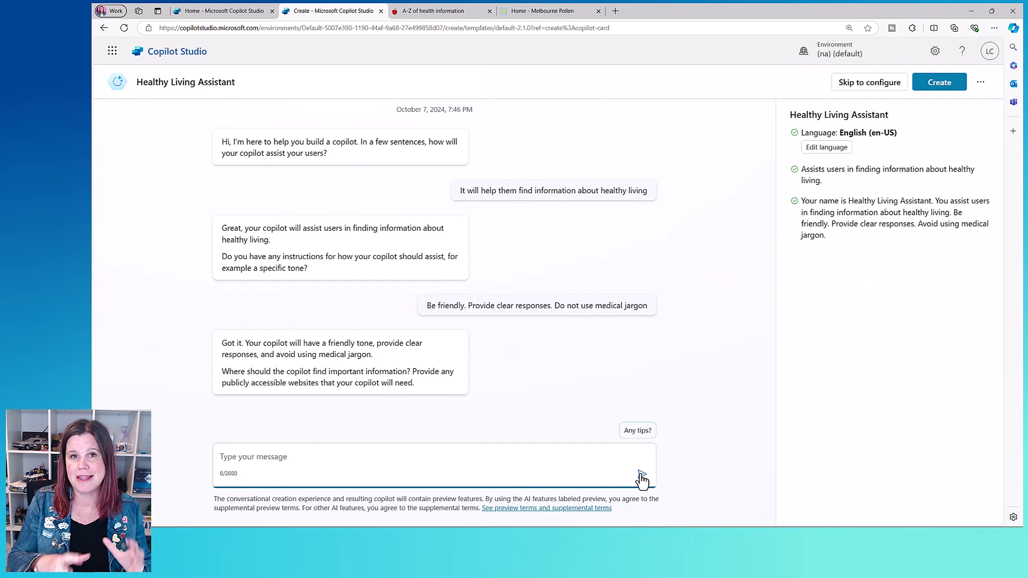
{"action": "left_click", "coordinate": [441, 11]}
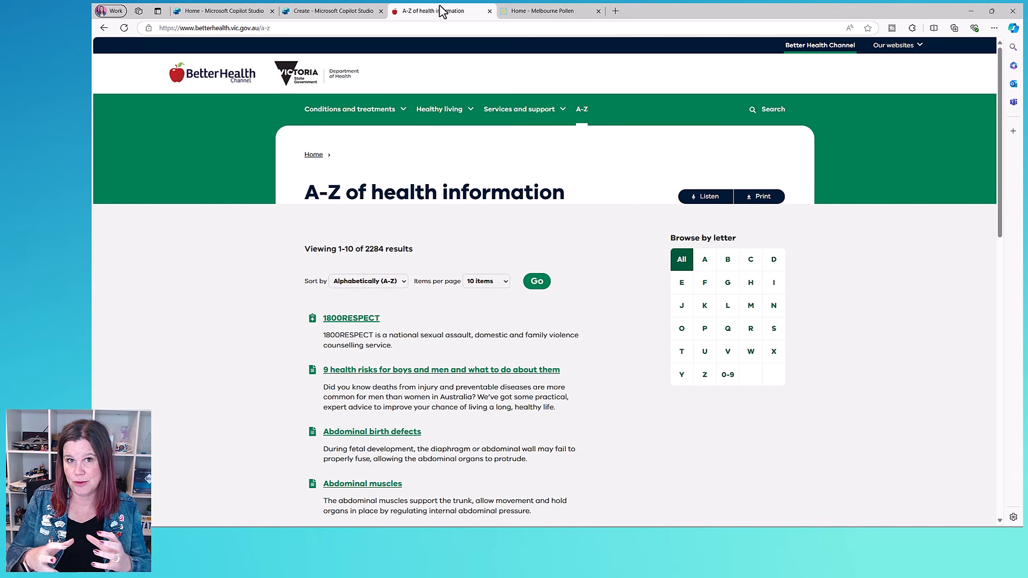
{"action": "left_click", "coordinate": [230, 74]}
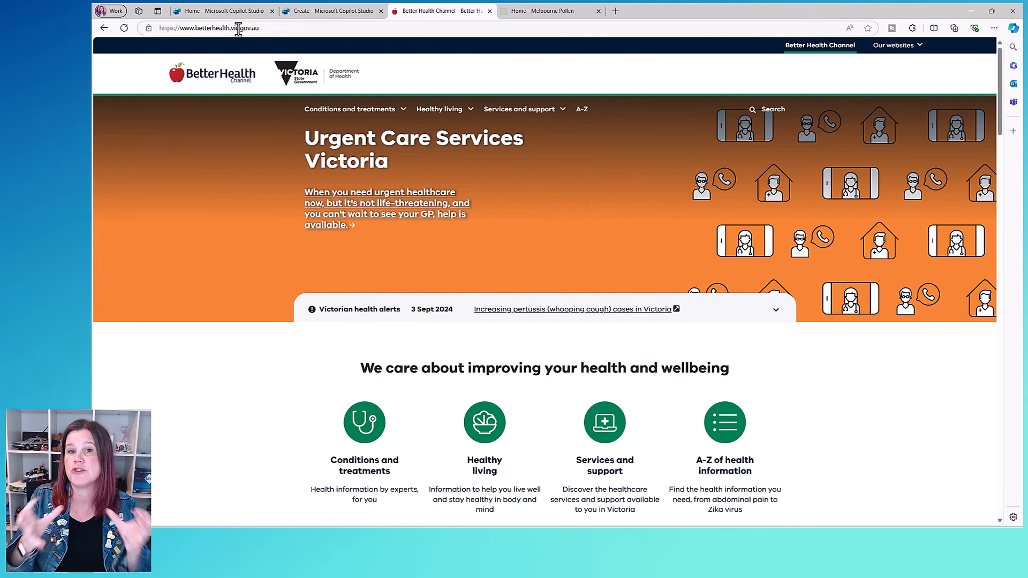
{"action": "left_click", "coordinate": [238, 28]}
{"action": "key", "text": "ctrl+c"}
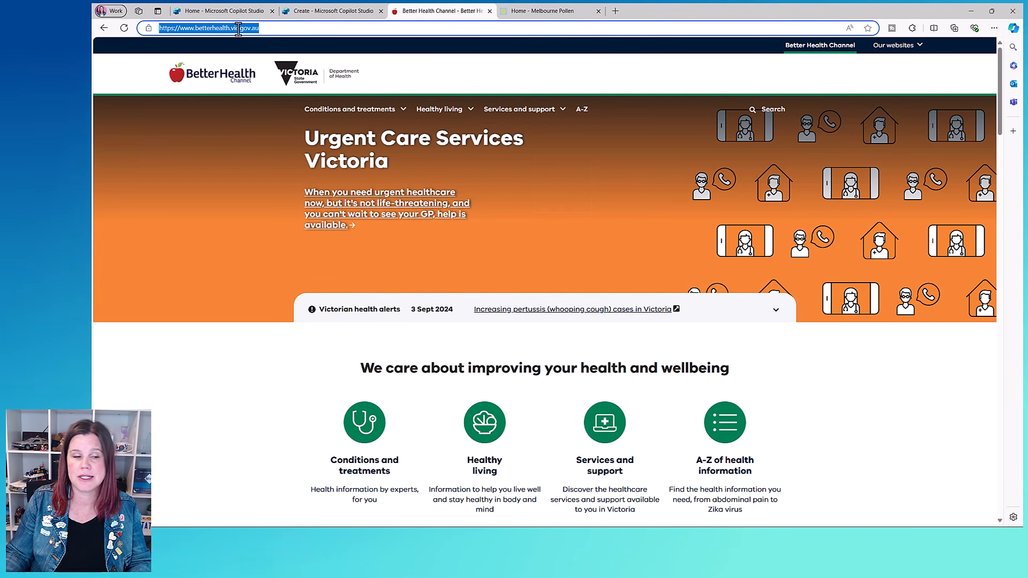
{"action": "left_click", "coordinate": [324, 13]}
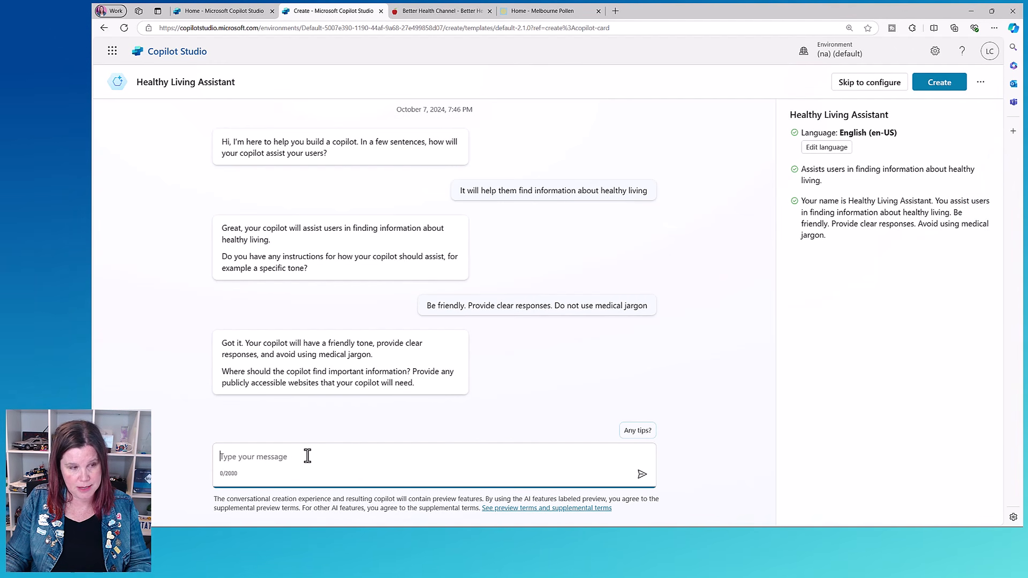
{"action": "key", "text": "ctrl+v"}
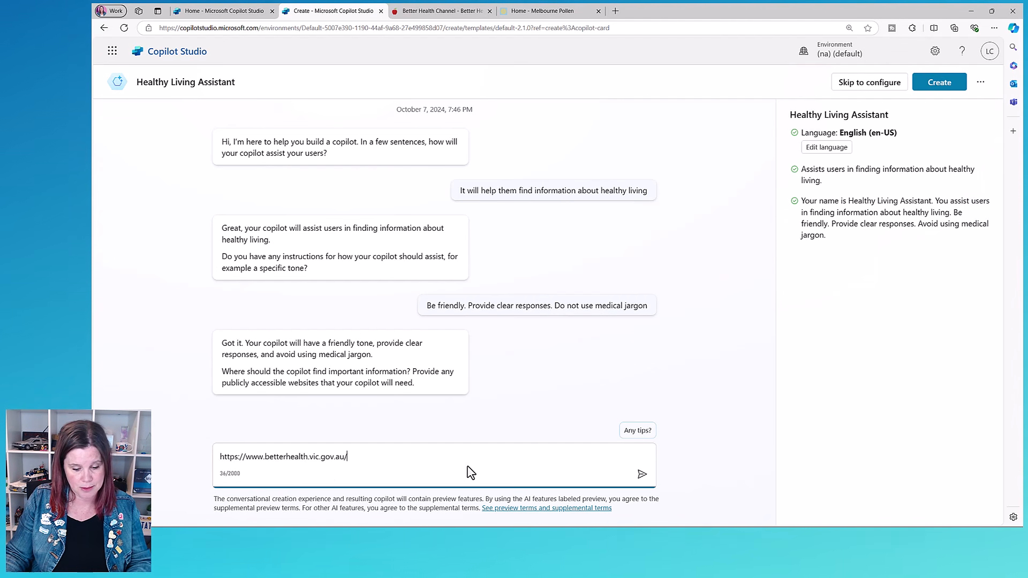
{"action": "left_click", "coordinate": [641, 474]}
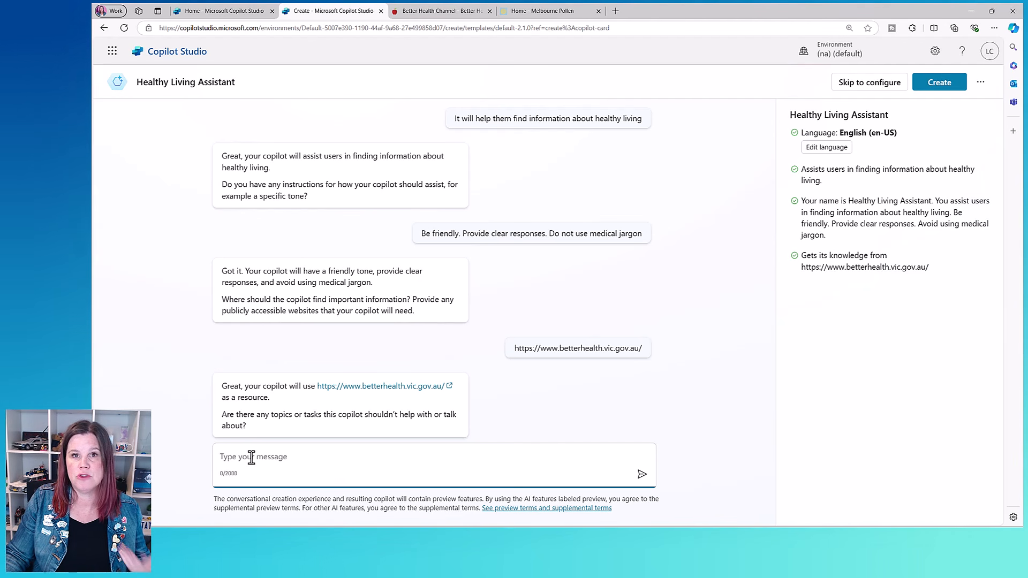
- Add the restriction "You should not answer questions about recommending a specific doctor or health practitioner" and create the copilot
{"action": "type", "text": "You should not answer questions about recommending a specific doctor or health practitioner"}
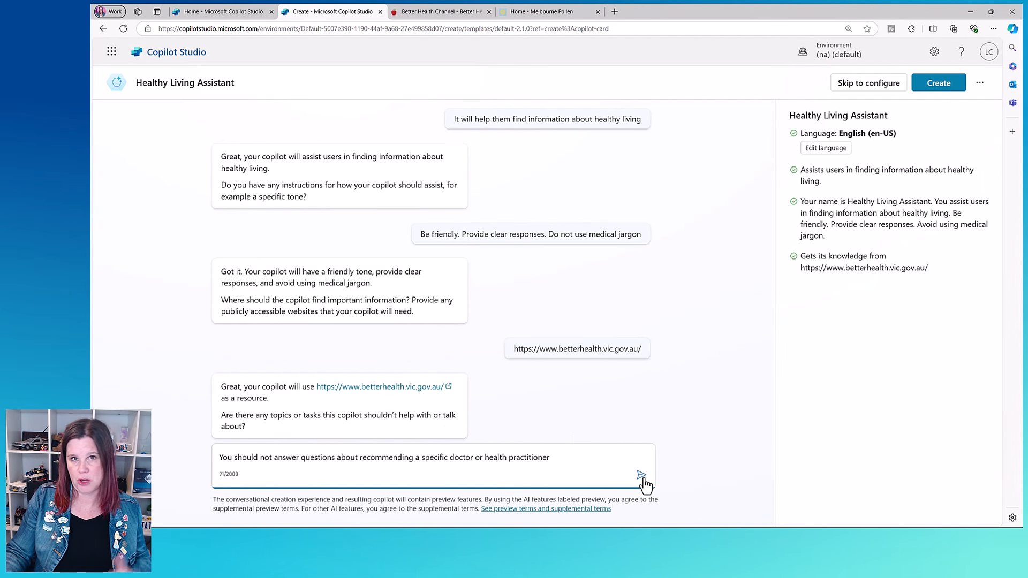
{"action": "left_click", "coordinate": [641, 475]}
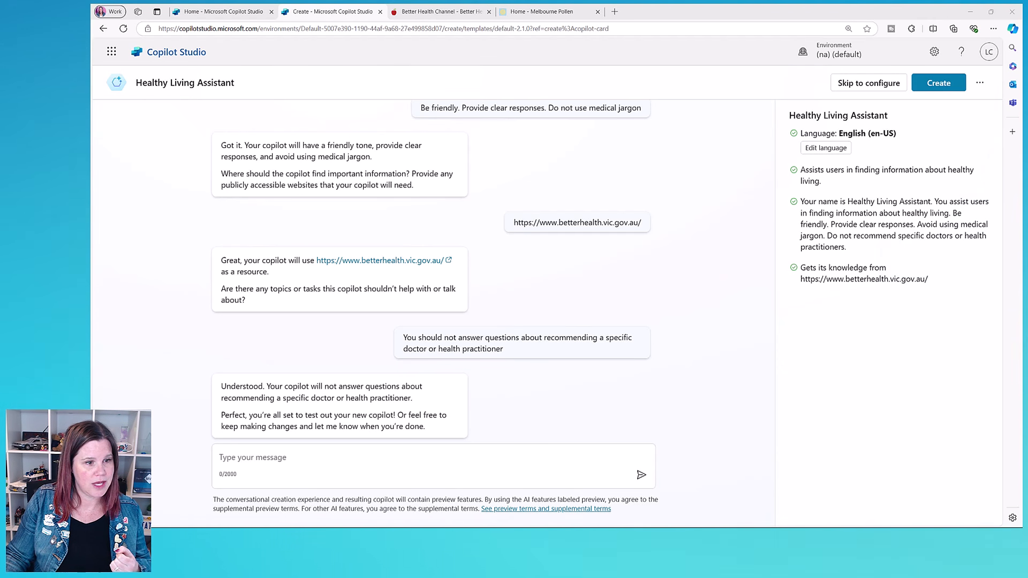
{"action": "left_click", "coordinate": [923, 85]}
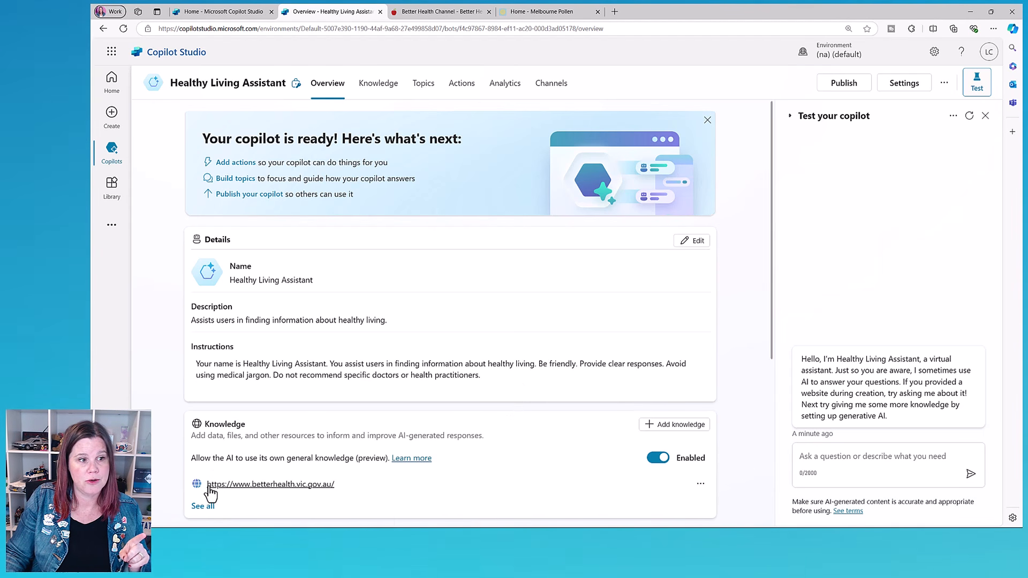
- Review the new copilot's overview and read through the Fatigue page on the Better Health Channel website
{"action": "scroll", "coordinate": [380, 490], "scroll_direction": "down", "scroll_amount": 2}
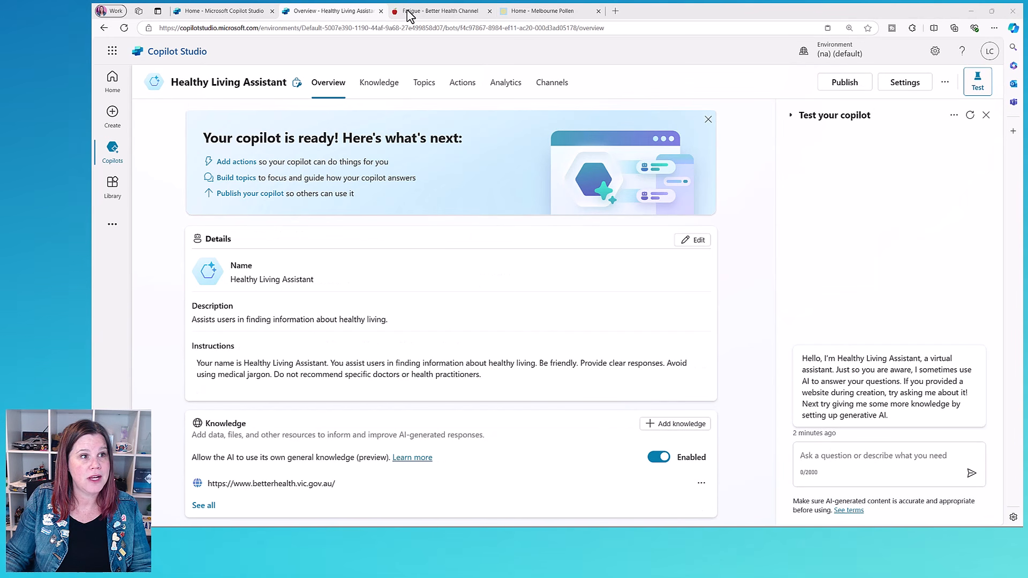
{"action": "left_click", "coordinate": [414, 13]}
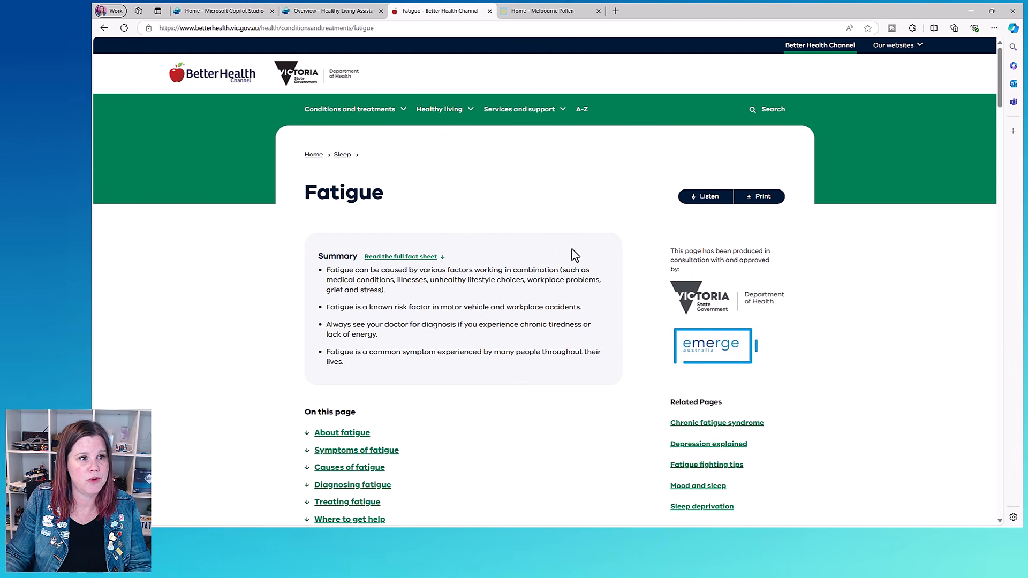
{"action": "scroll", "coordinate": [574, 255], "scroll_direction": "down", "scroll_amount": 5}
{"action": "scroll", "coordinate": [574, 255], "scroll_direction": "down", "scroll_amount": 5}
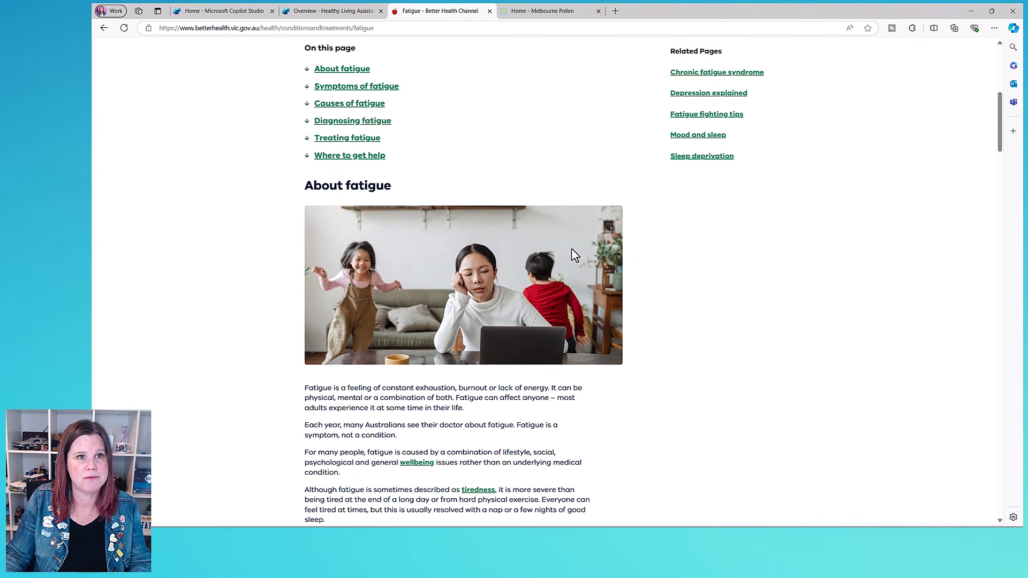
{"action": "scroll", "coordinate": [573, 255], "scroll_direction": "up", "scroll_amount": 2}
{"action": "scroll", "coordinate": [571, 252], "scroll_direction": "up", "scroll_amount": 10}
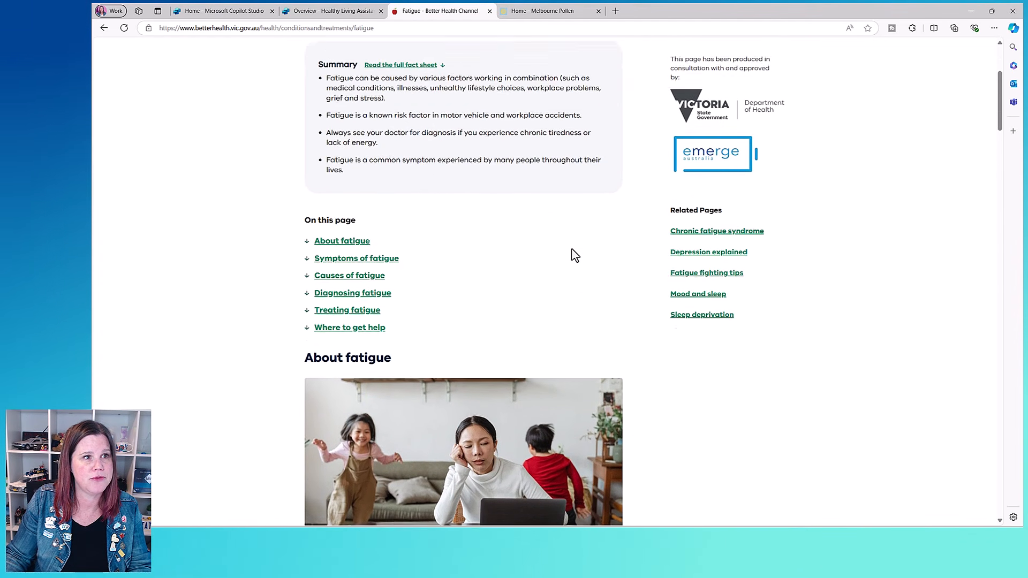
- Test the Healthy Living Assistant with the question "How can I manage fatigue" and open the cited Fatigue fighting tips reference
{"action": "left_click", "coordinate": [330, 11]}
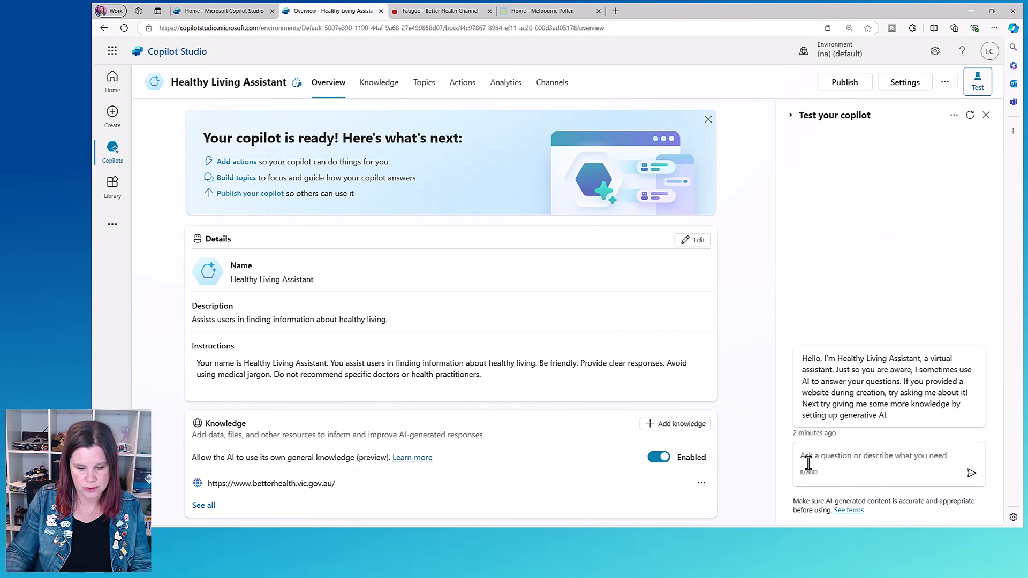
{"action": "left_click", "coordinate": [819, 457]}
{"action": "type", "text": "How do"}
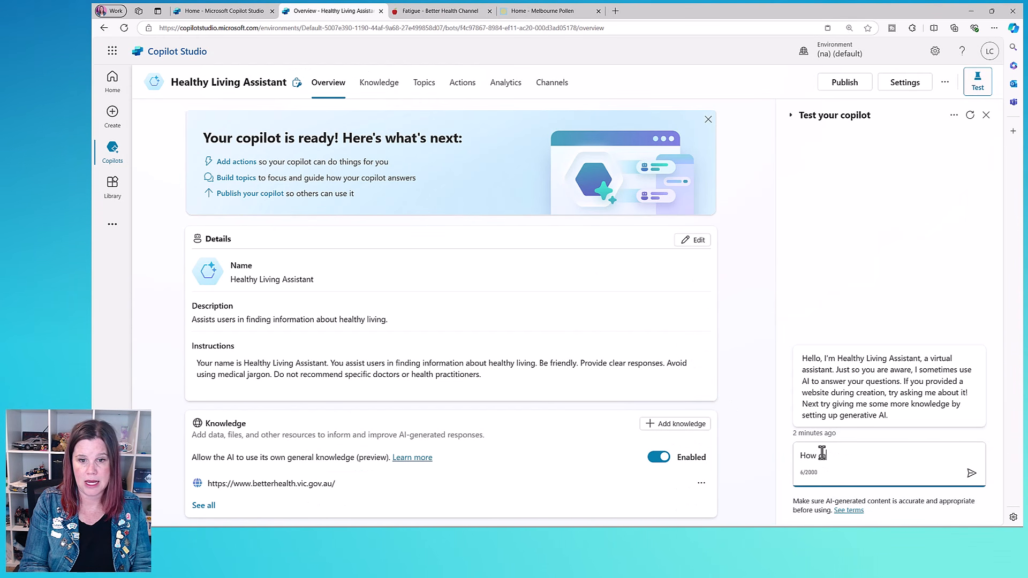
{"action": "type", "text": "n I manage fatigue"}
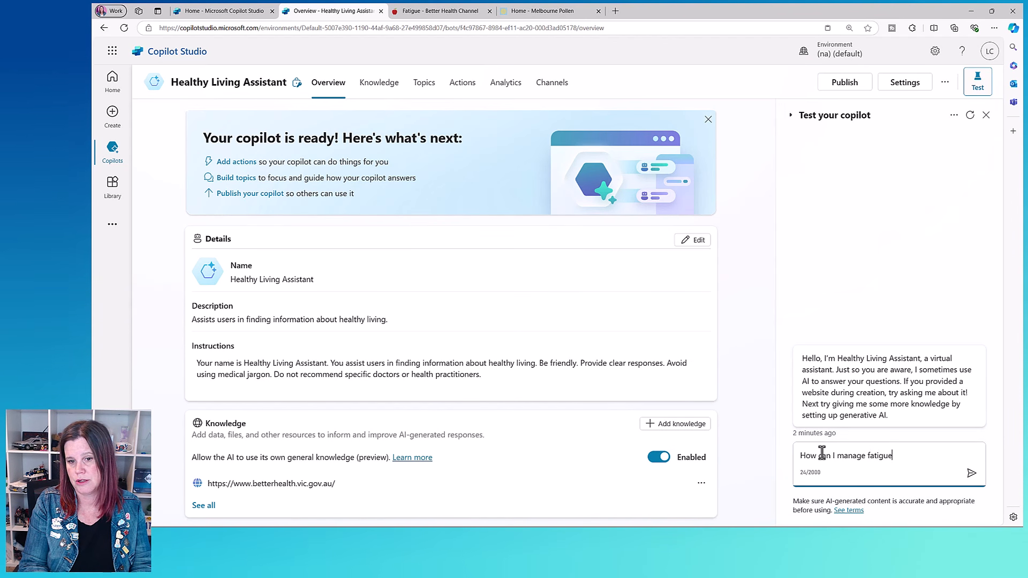
{"action": "key", "text": "Return"}
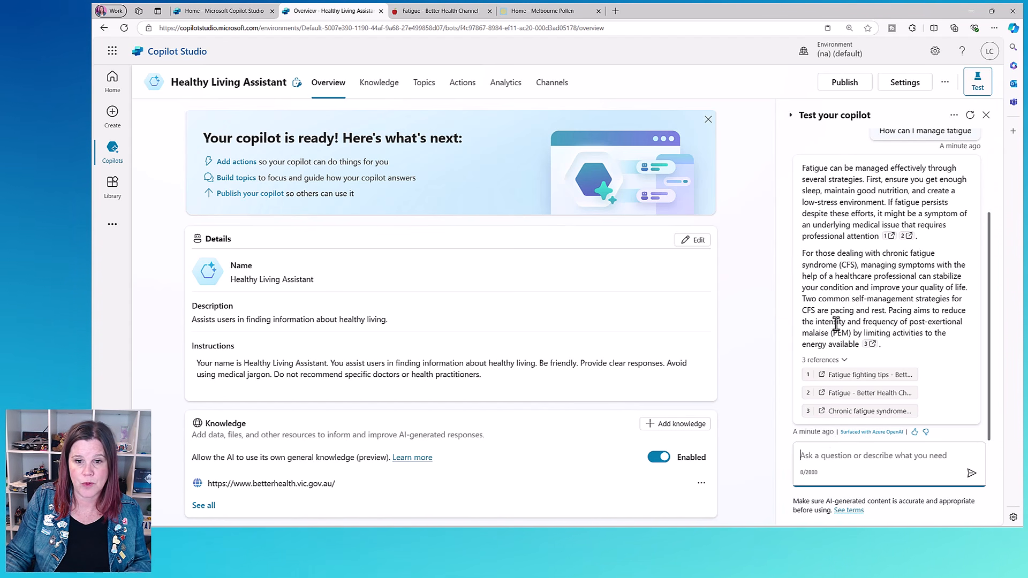
{"action": "left_click", "coordinate": [854, 387]}
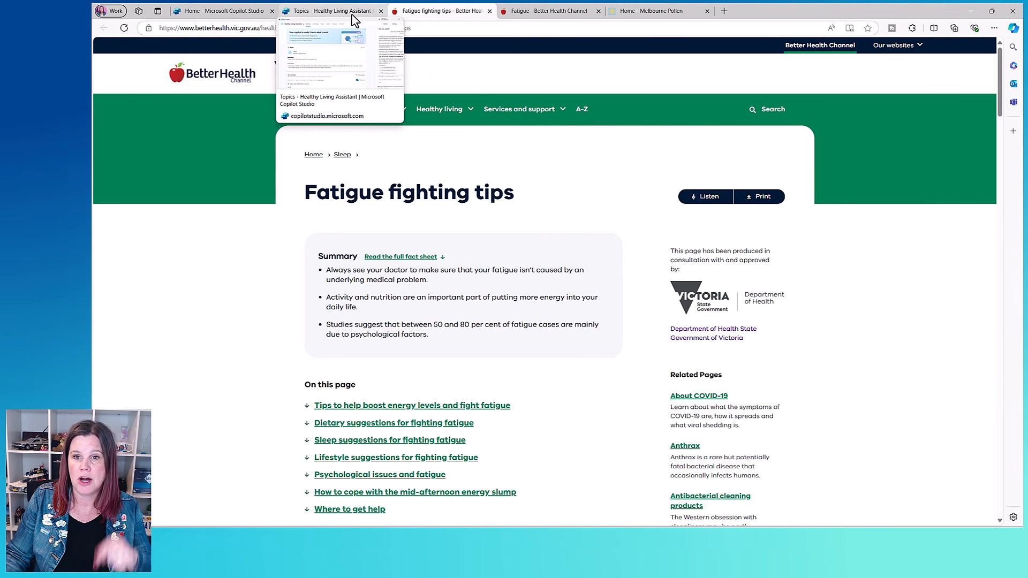
- Return to the Healthy Living Assistant in Copilot Studio and turn on tracking between topics for the copilot test
{"action": "left_click", "coordinate": [332, 11]}
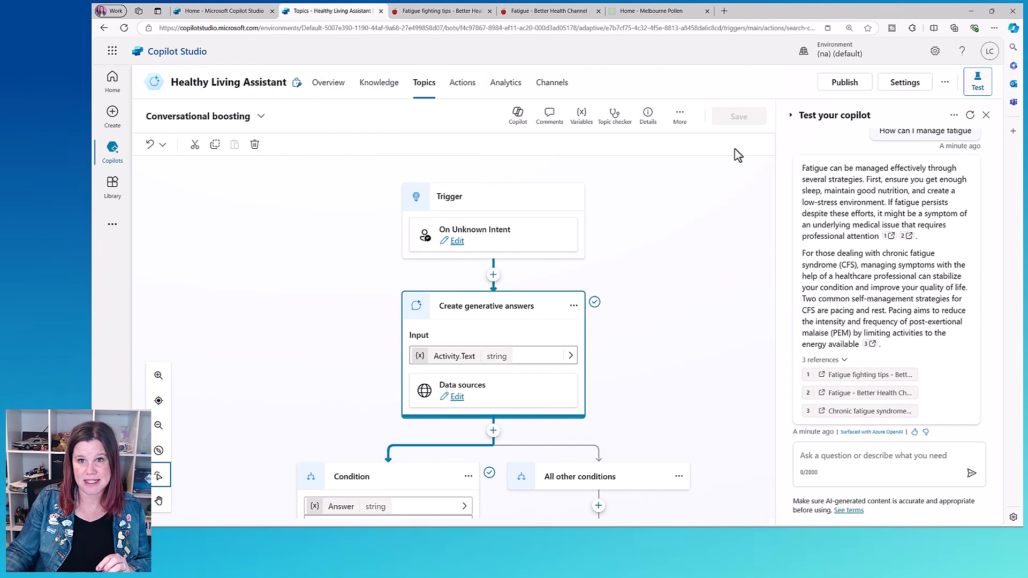
{"action": "left_click", "coordinate": [953, 119]}
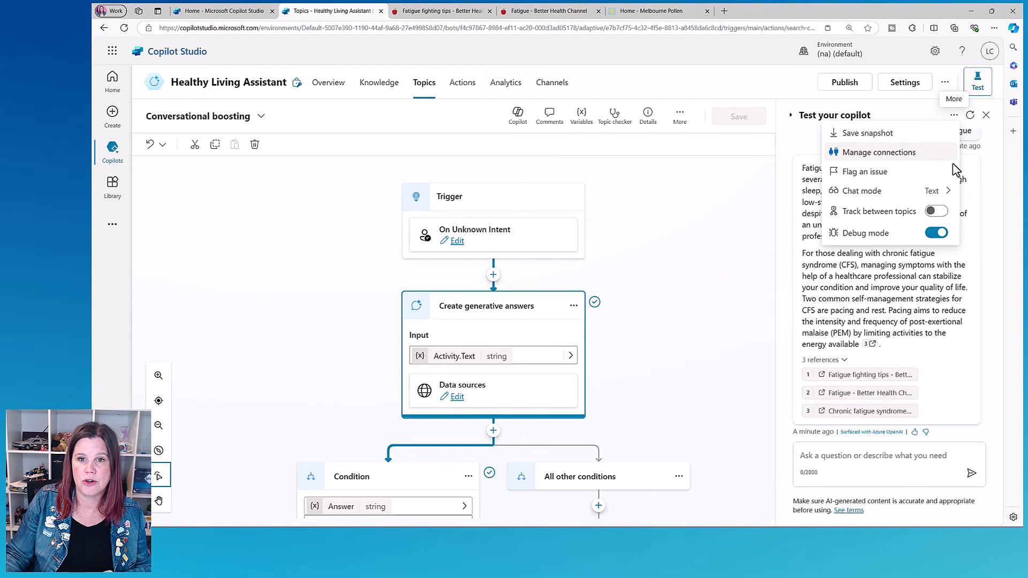
{"action": "left_click", "coordinate": [941, 214]}
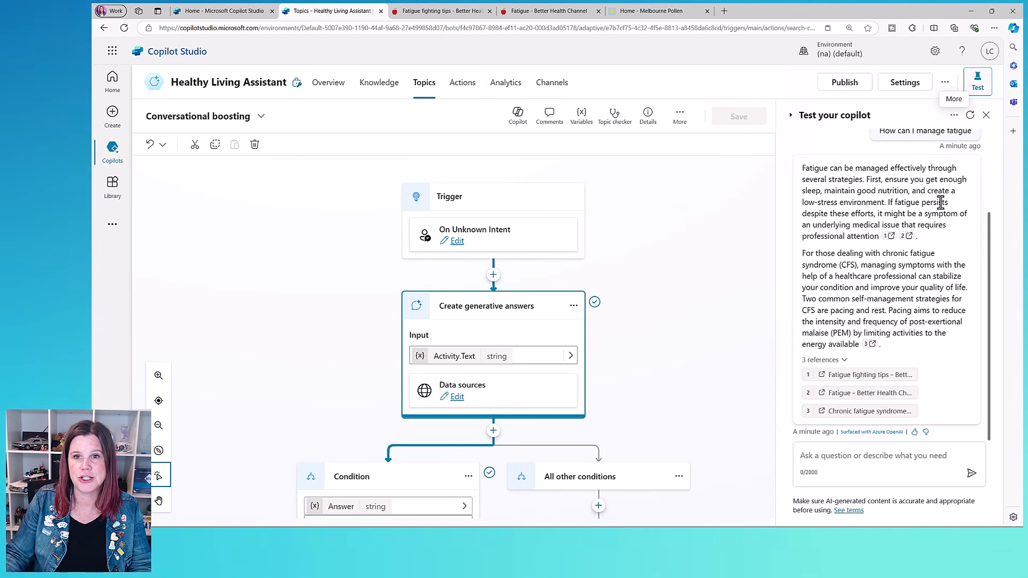
- Restart the test conversation and ask "Give me 3 tips as bullet points for manageing fatigue"
{"action": "left_click", "coordinate": [970, 116]}
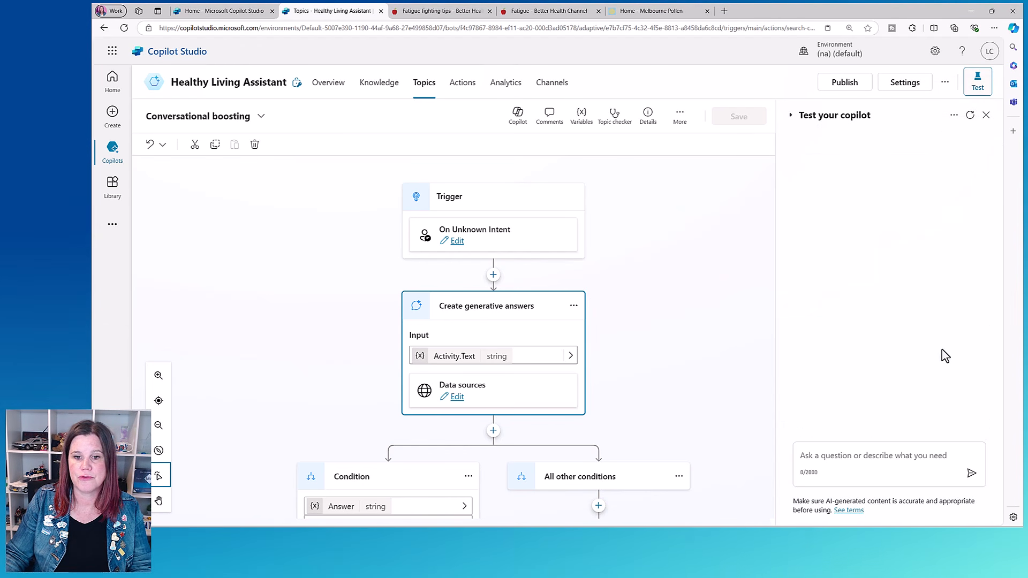
{"action": "left_click", "coordinate": [874, 459]}
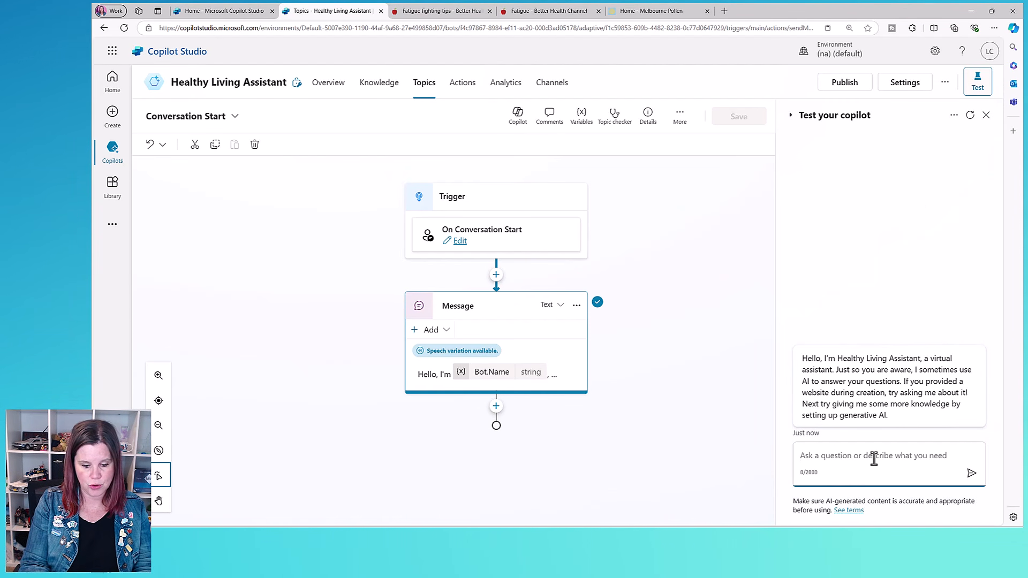
{"action": "type", "text": "Give me "}
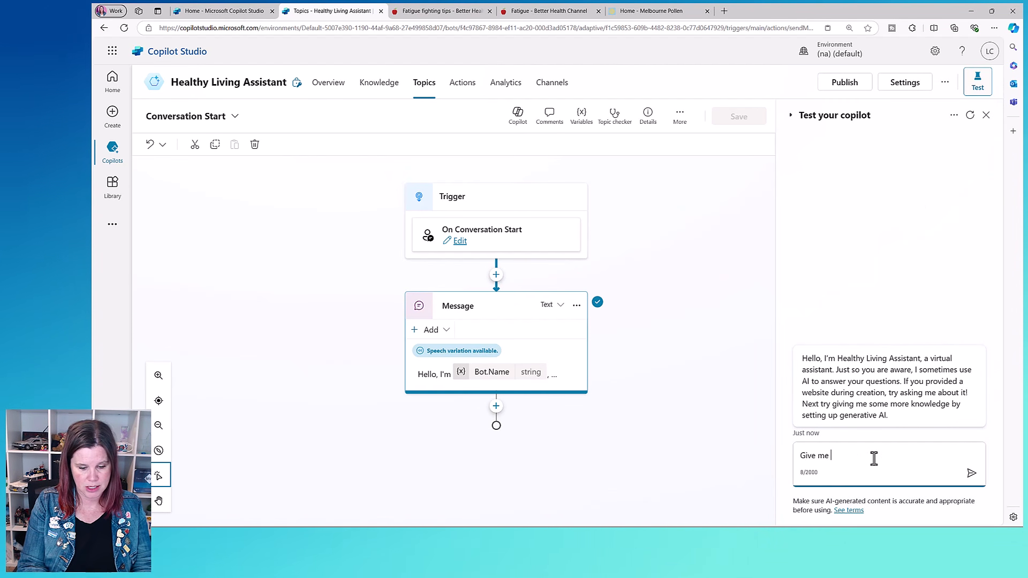
{"action": "type", "text": "3 tips as bullet points for manageing f"}
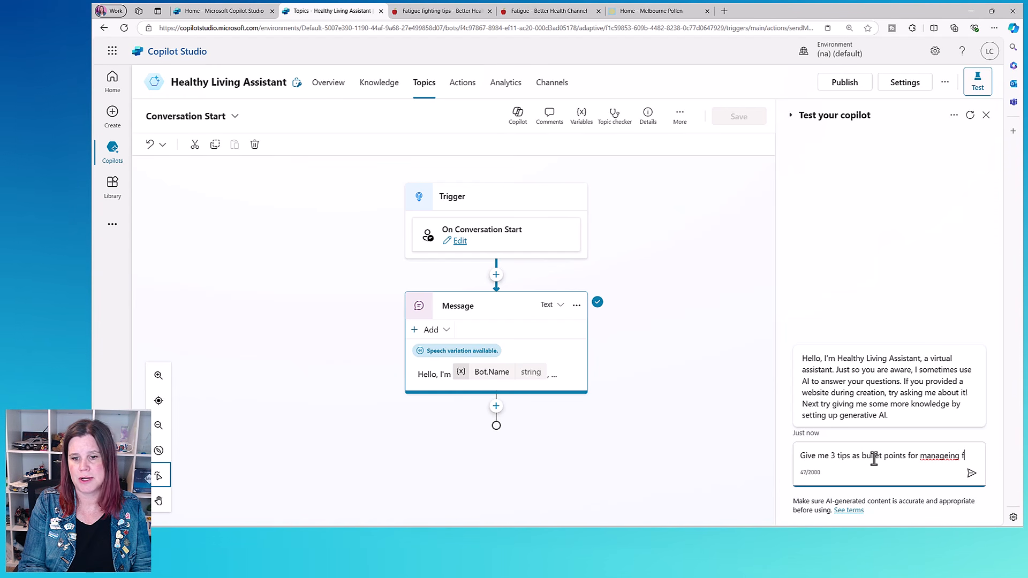
{"action": "type", "text": "gue"}
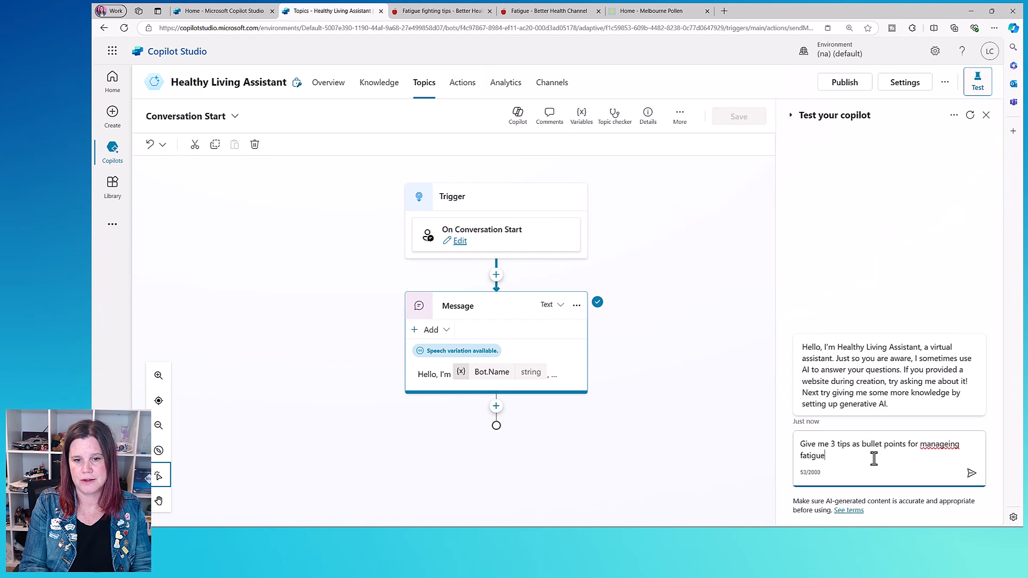
{"action": "key", "text": "Return"}
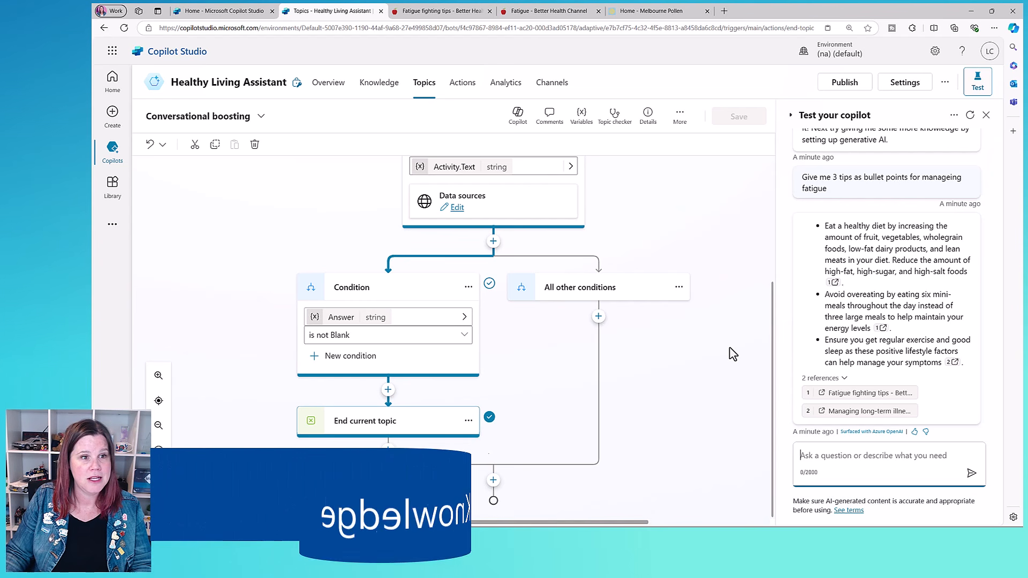
- Open the betterhealth.vic.gov.au knowledge source of the Healthy Living Assistant and rename it "Better Health Website"
{"action": "left_click", "coordinate": [379, 82]}
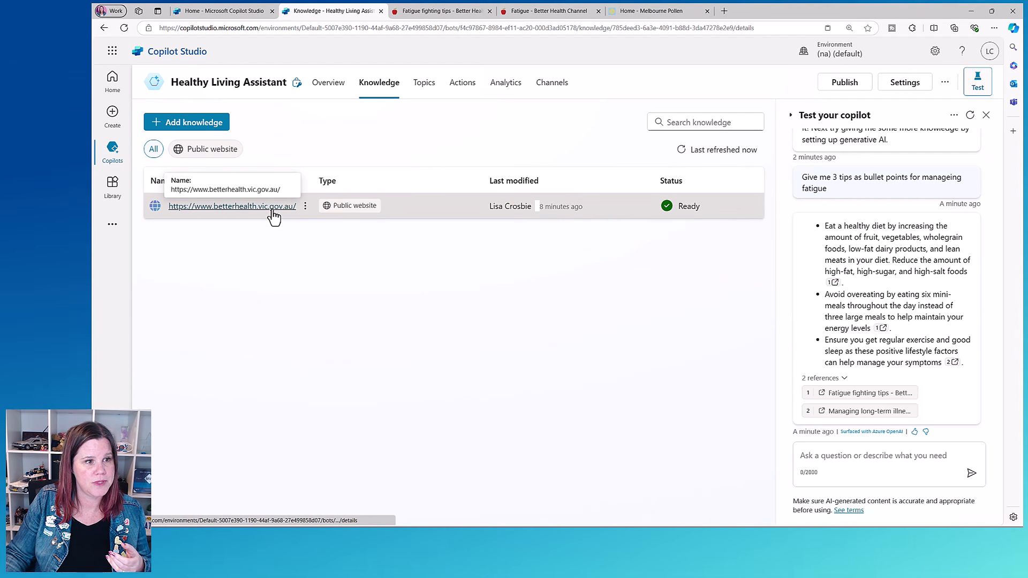
{"action": "left_click", "coordinate": [273, 212]}
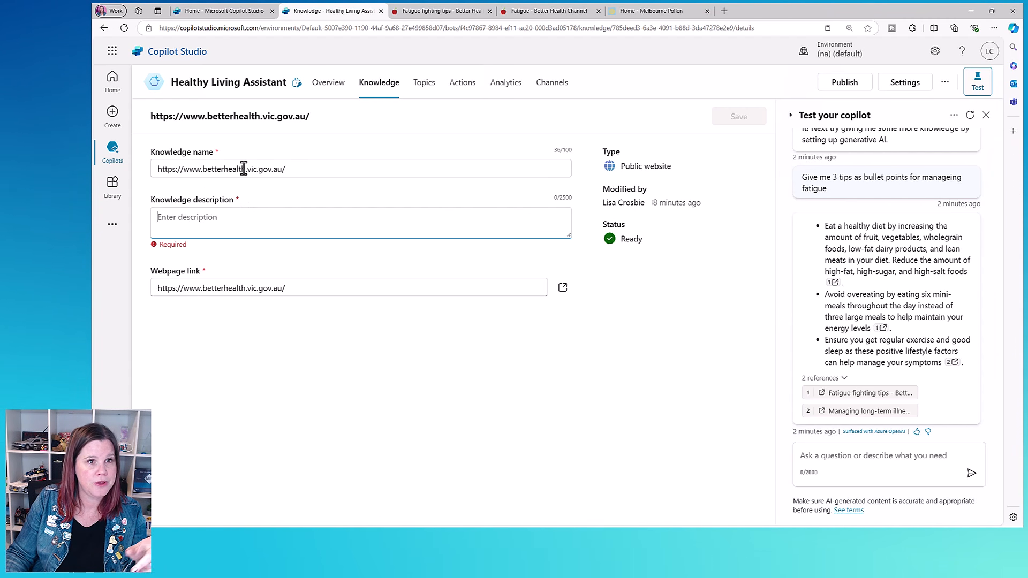
{"action": "left_click_drag", "start_coordinate": [288, 169], "coordinate": [138, 174]}
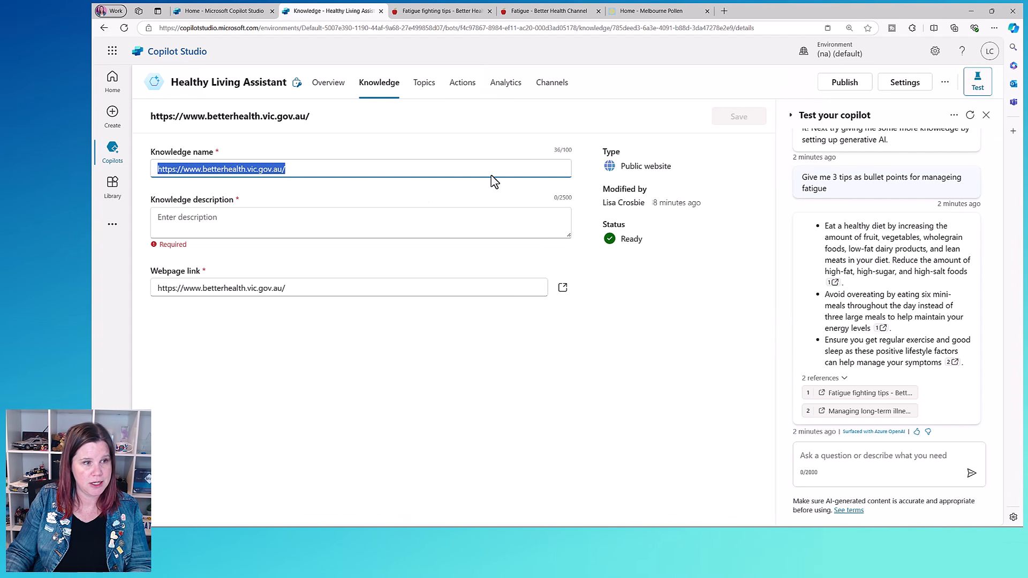
{"action": "key", "text": "BackSpace"}
{"action": "type", "text": "Bett"}
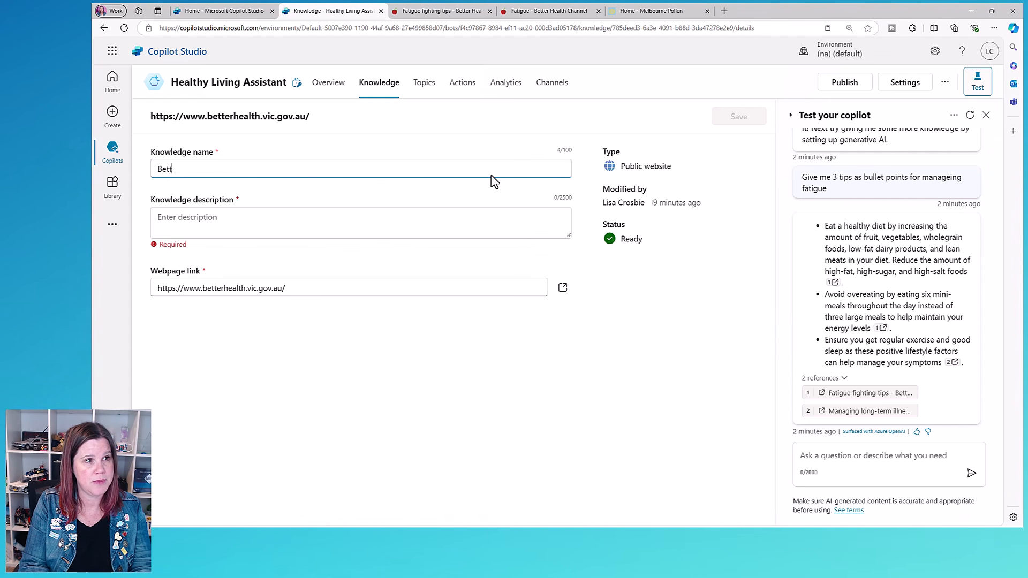
{"action": "type", "text": "er Health Website"}
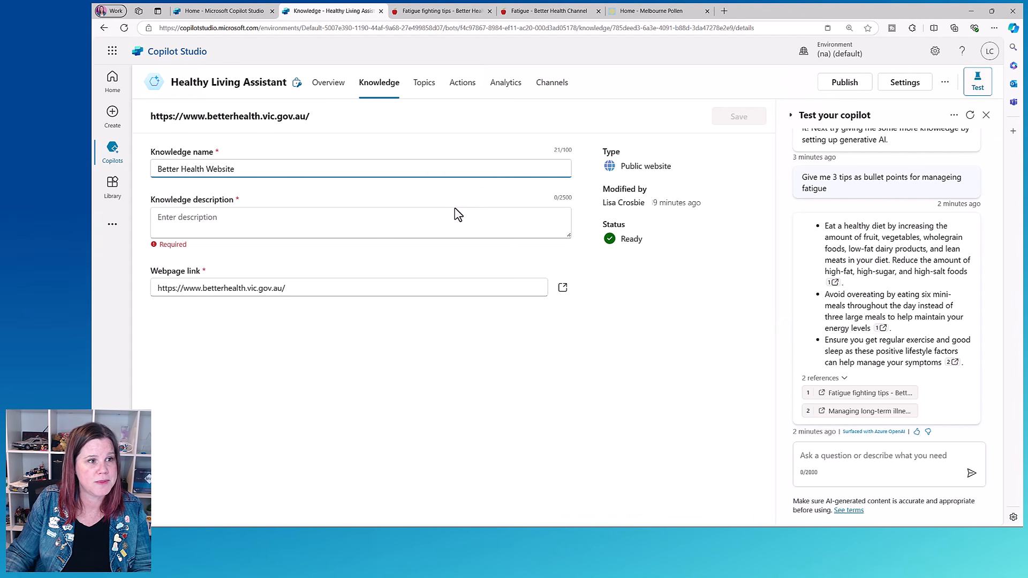
- Describe the knowledge source as "Providing information about healthy living and information about health conditions and support services" and save it
{"action": "left_click", "coordinate": [294, 217]}
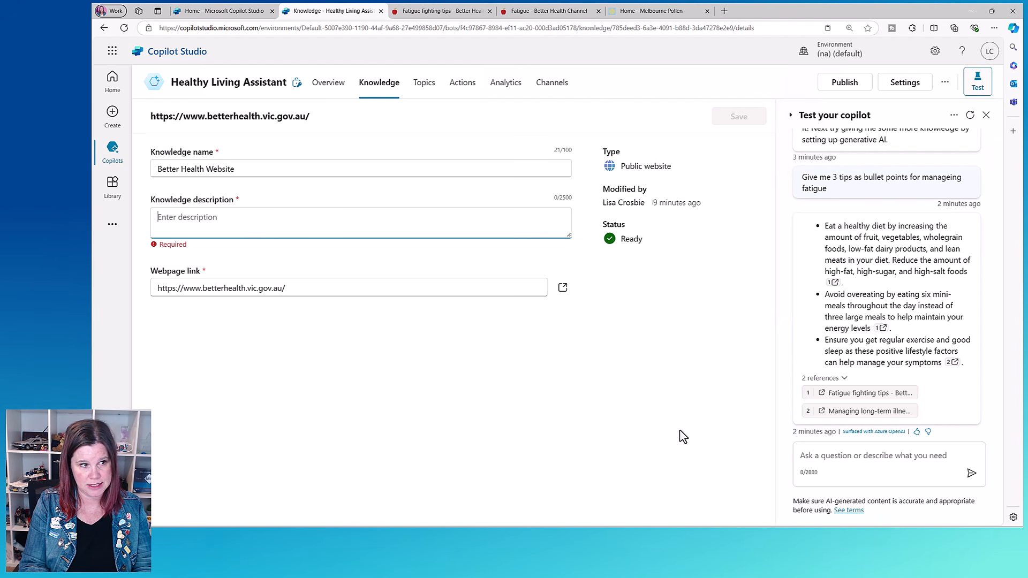
{"action": "type", "text": "Pr"}
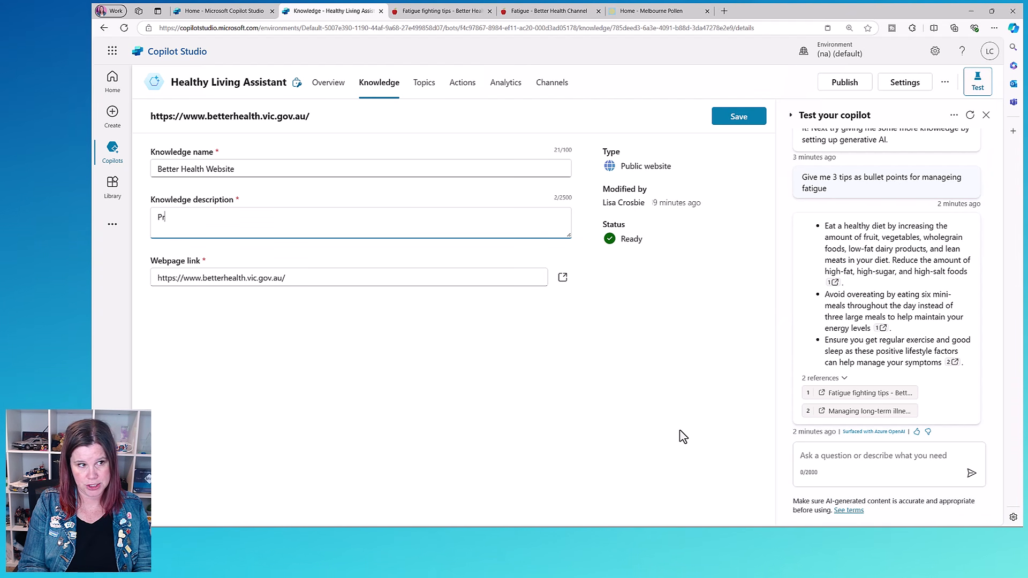
{"action": "type", "text": "oviding infor"}
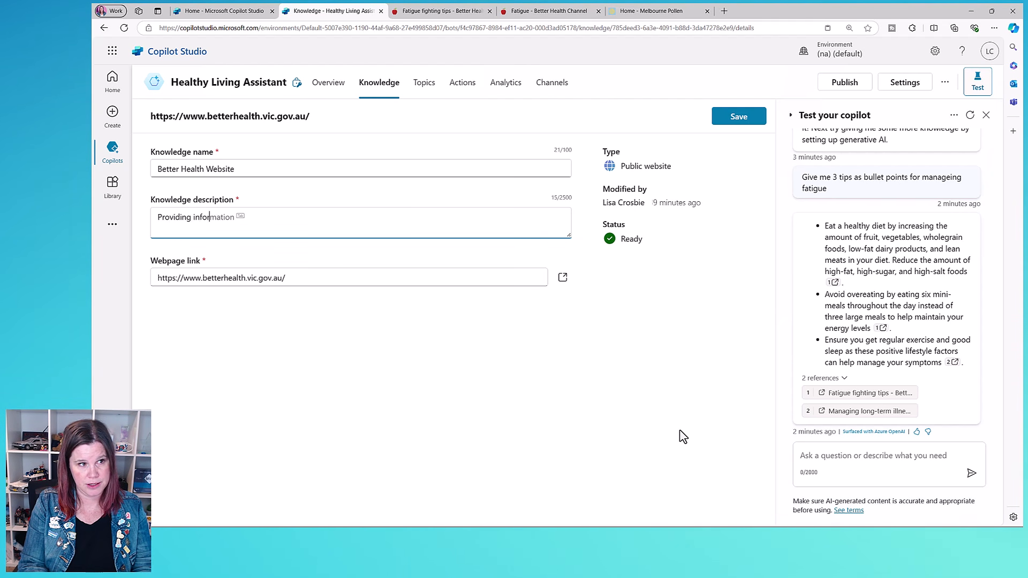
{"action": "type", "text": "mation about healthy l"}
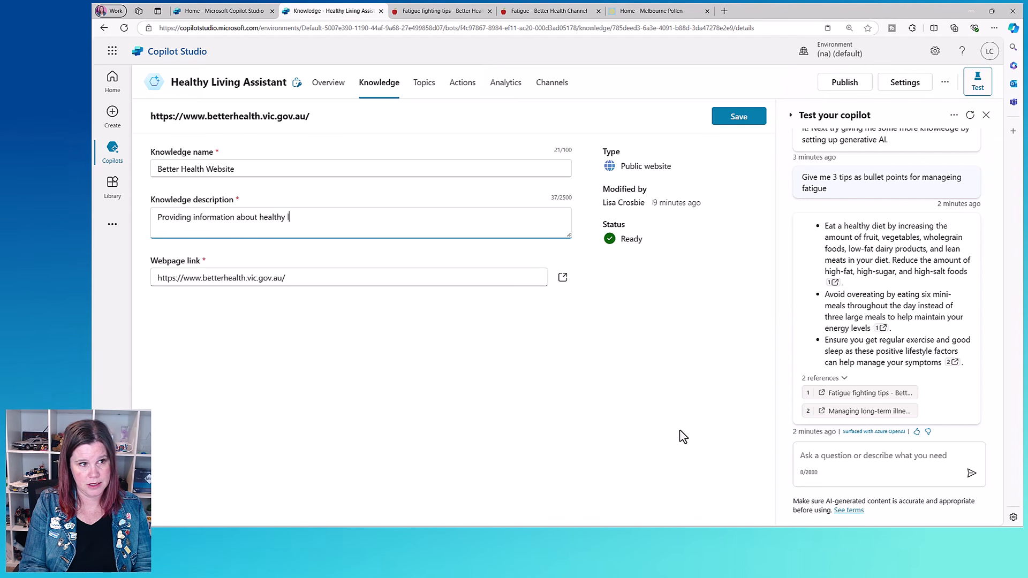
{"action": "type", "text": "iving and information"}
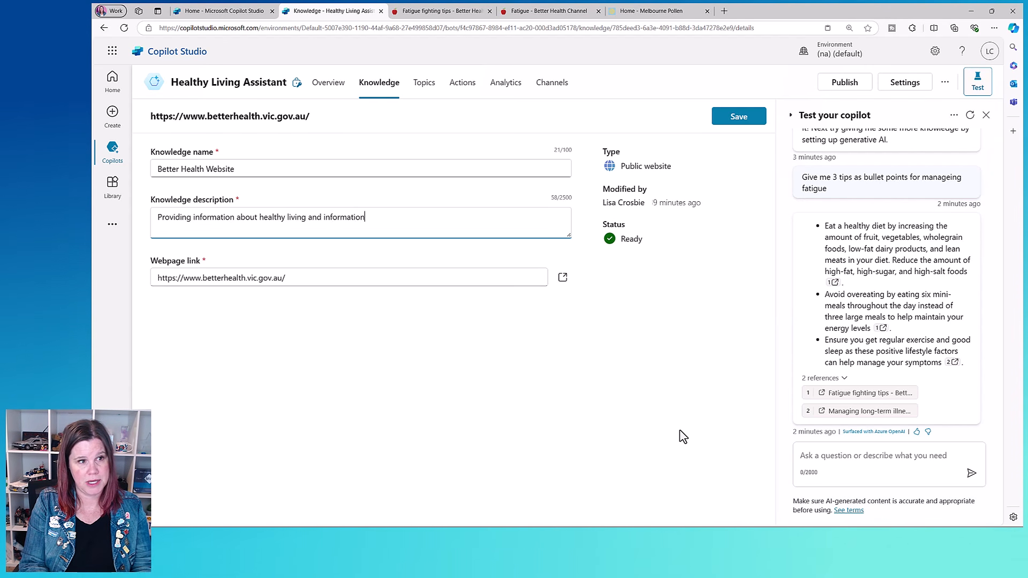
{"action": "type", "text": " about "}
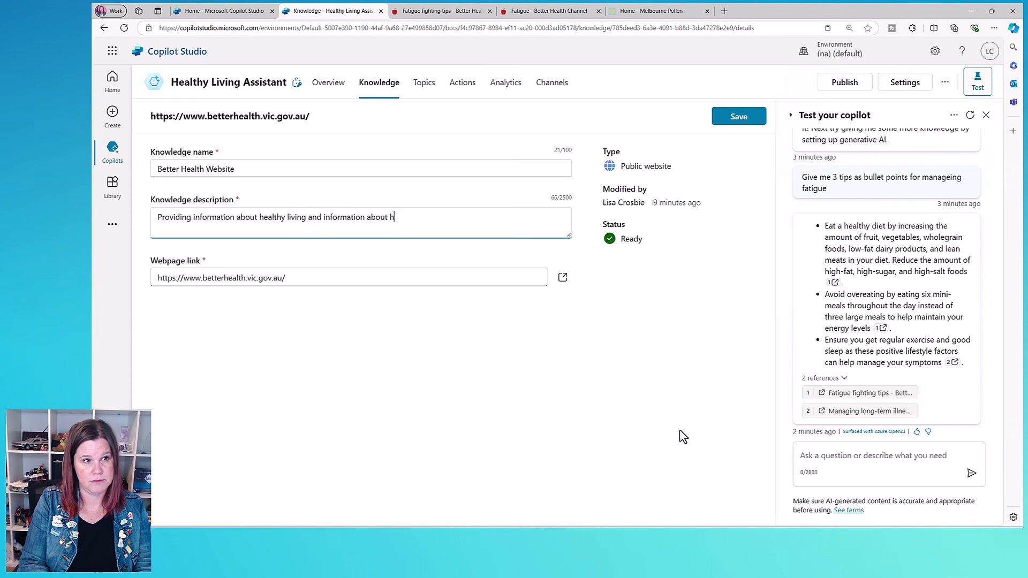
{"action": "type", "text": "health conditions and support services"}
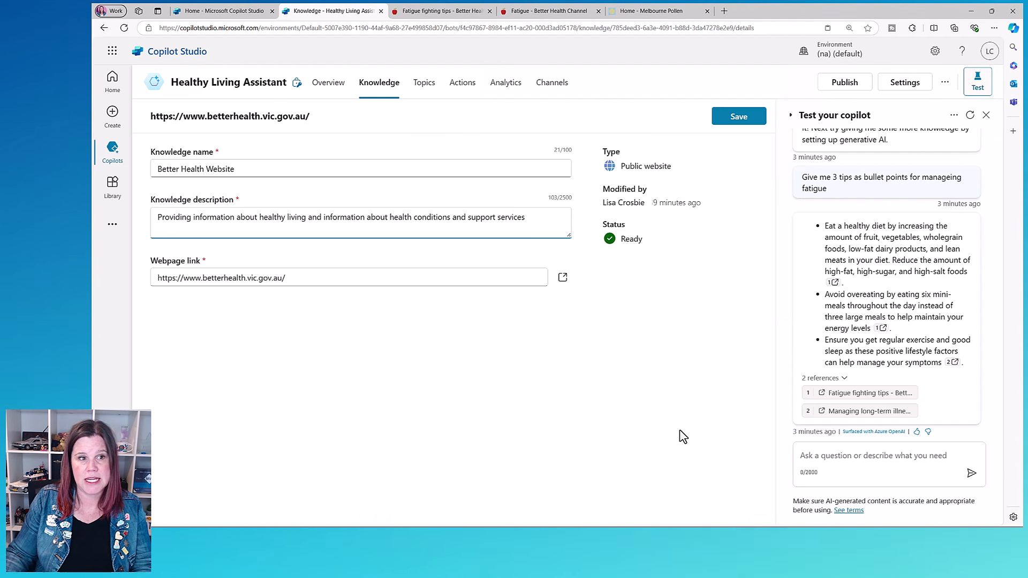
{"action": "left_click", "coordinate": [719, 122]}
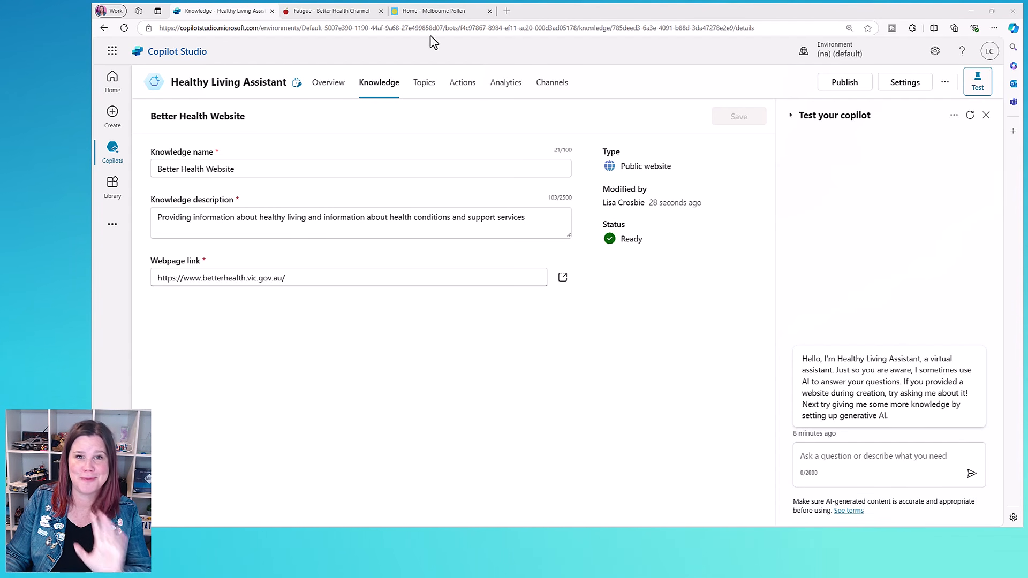
- Examine the Fatigue page on the Better Health Channel website, including its symptoms and causes sections
{"action": "left_click", "coordinate": [359, 12]}
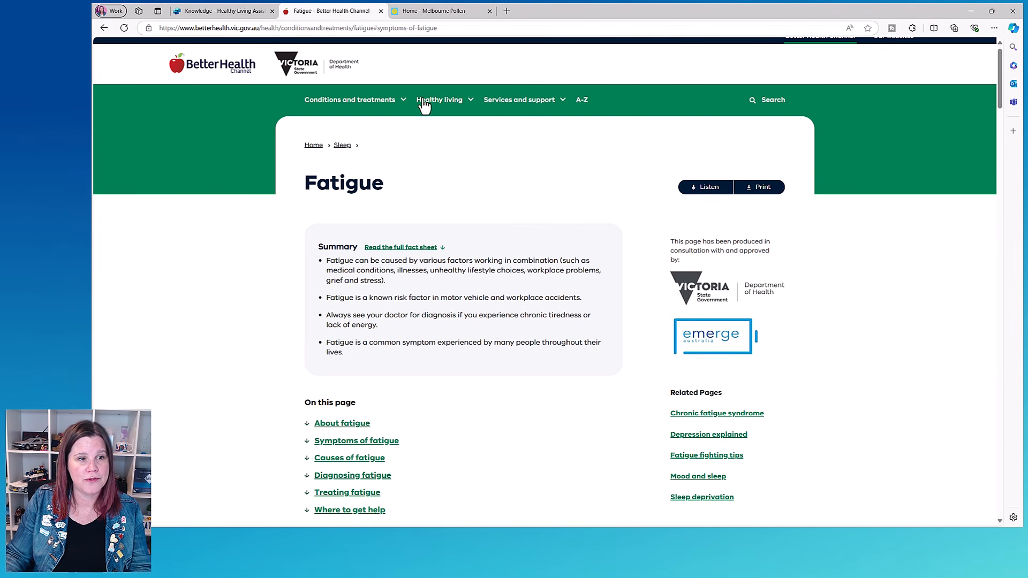
{"action": "scroll", "coordinate": [439, 126], "scroll_direction": "down", "scroll_amount": 7}
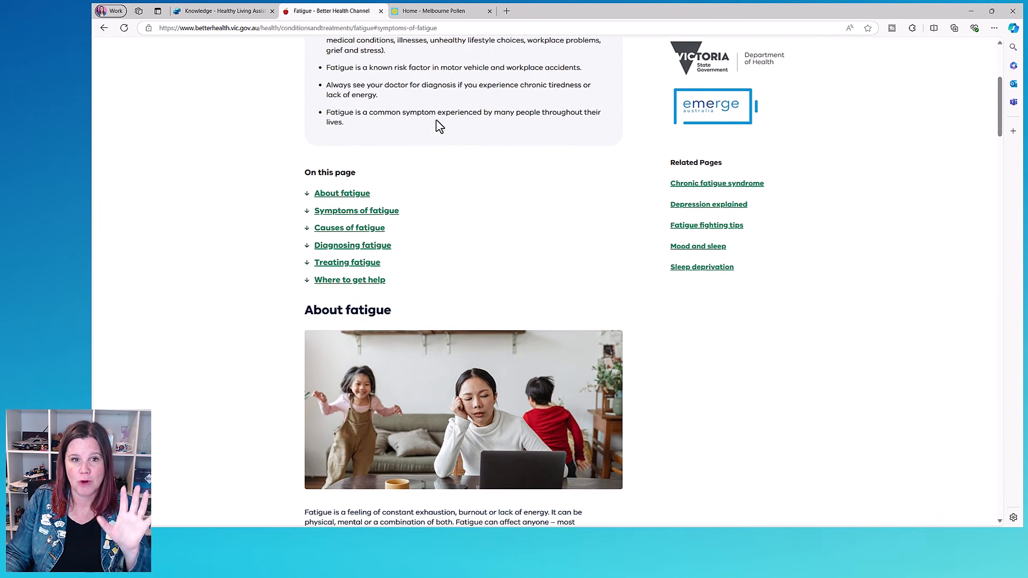
{"action": "scroll", "coordinate": [439, 127], "scroll_direction": "down", "scroll_amount": 7}
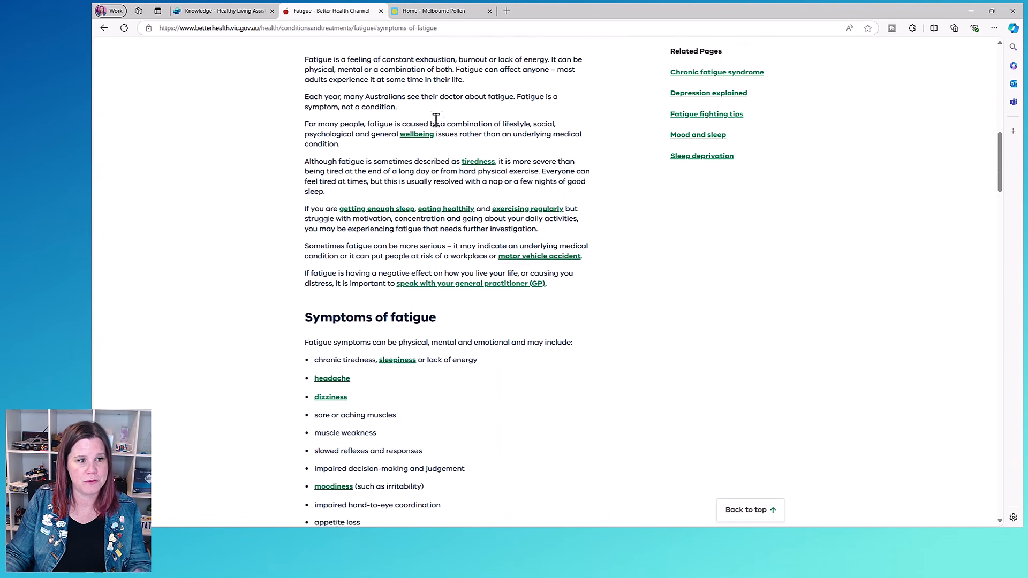
{"action": "scroll", "coordinate": [436, 121], "scroll_direction": "down", "scroll_amount": 11}
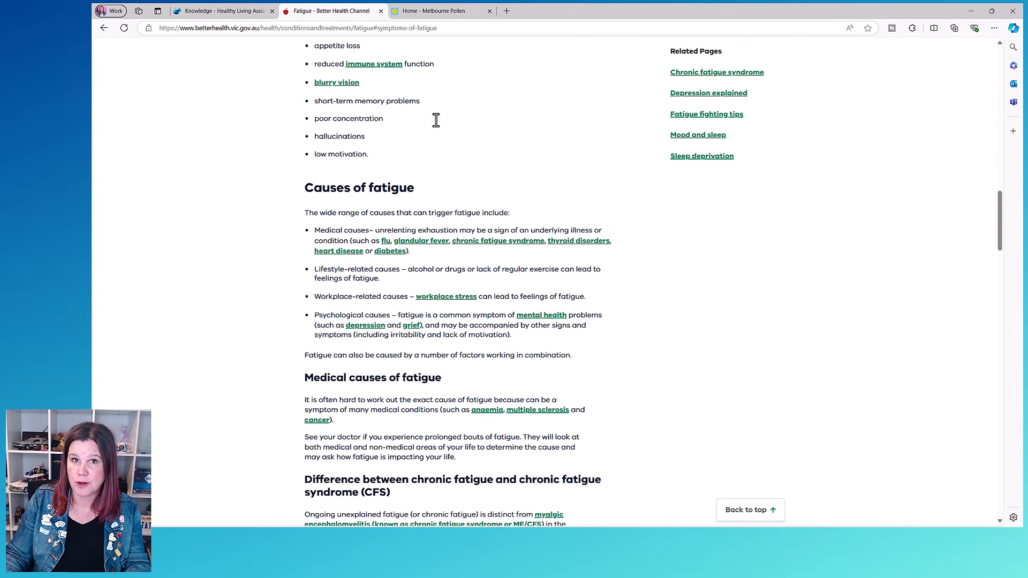
{"action": "scroll", "coordinate": [436, 121], "scroll_direction": "down", "scroll_amount": 8}
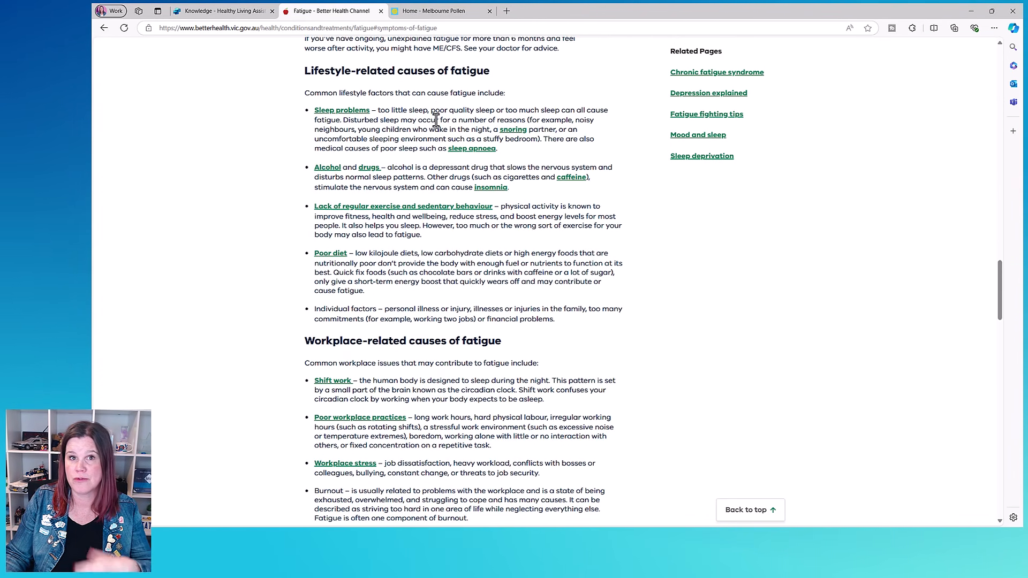
{"action": "scroll", "coordinate": [436, 121], "scroll_direction": "up", "scroll_amount": 20}
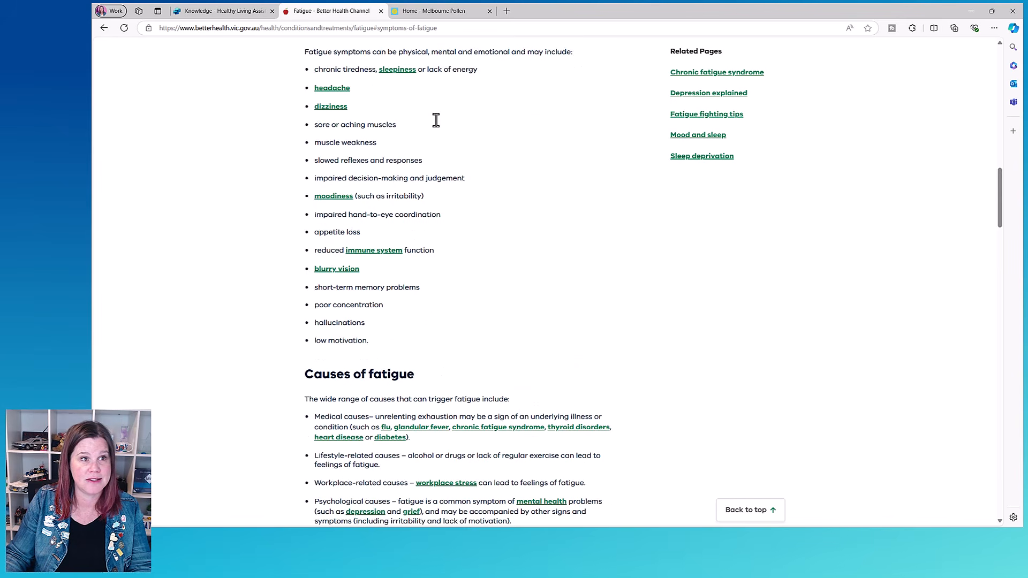
{"action": "scroll", "coordinate": [437, 121], "scroll_direction": "up", "scroll_amount": 9}
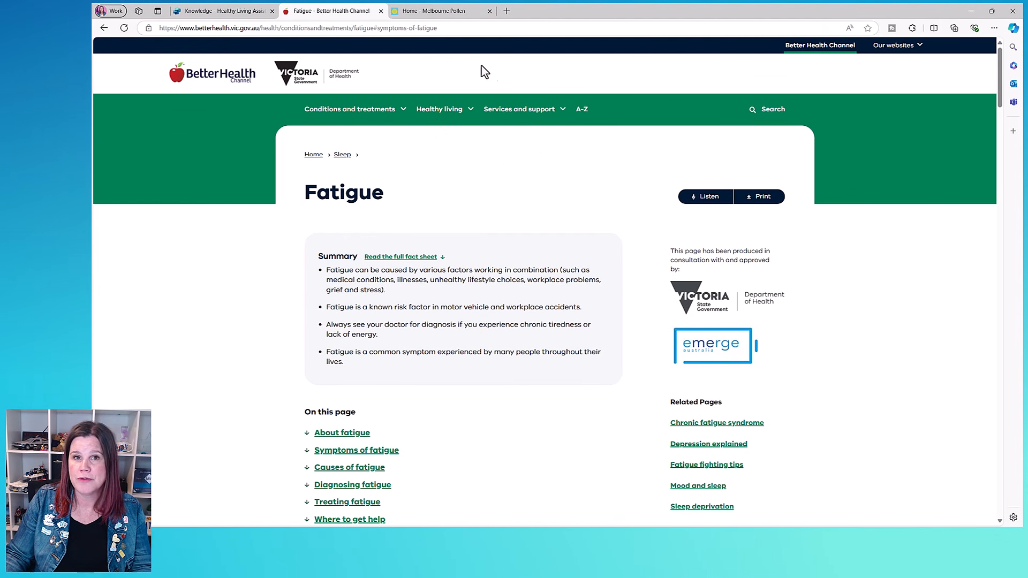
{"action": "left_click", "coordinate": [431, 10]}
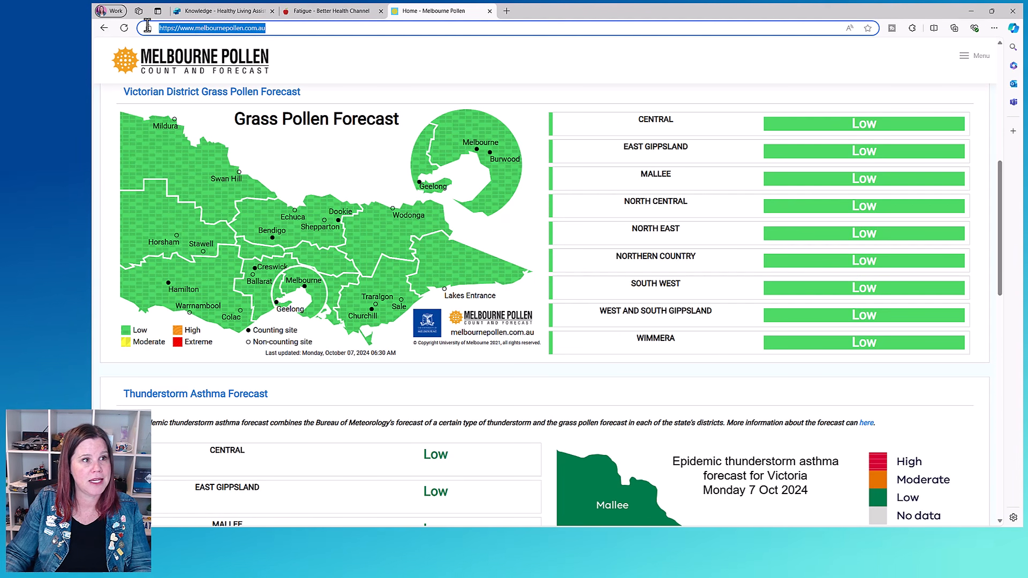
{"action": "left_click", "coordinate": [204, 10]}
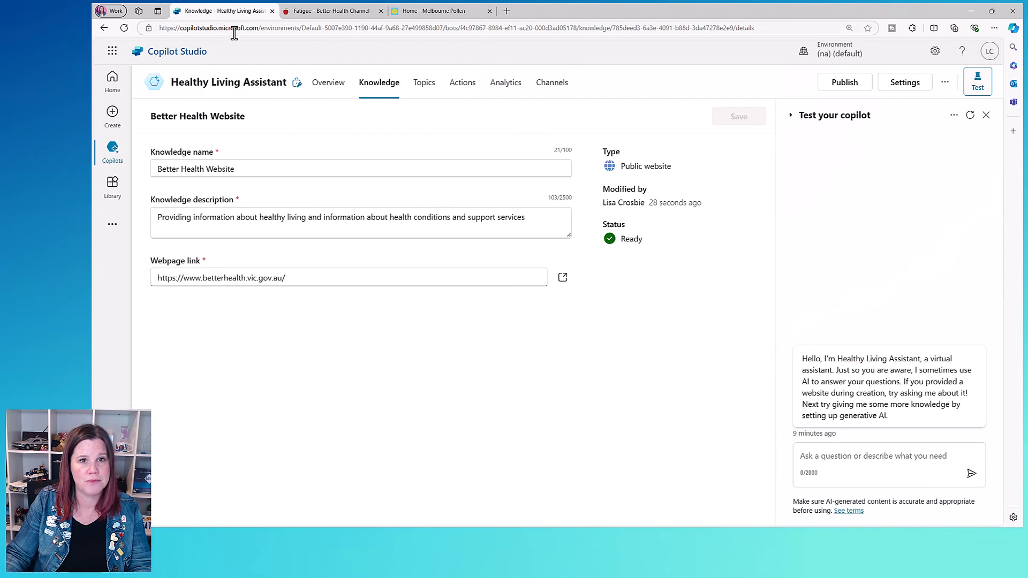
{"action": "left_click", "coordinate": [368, 90]}
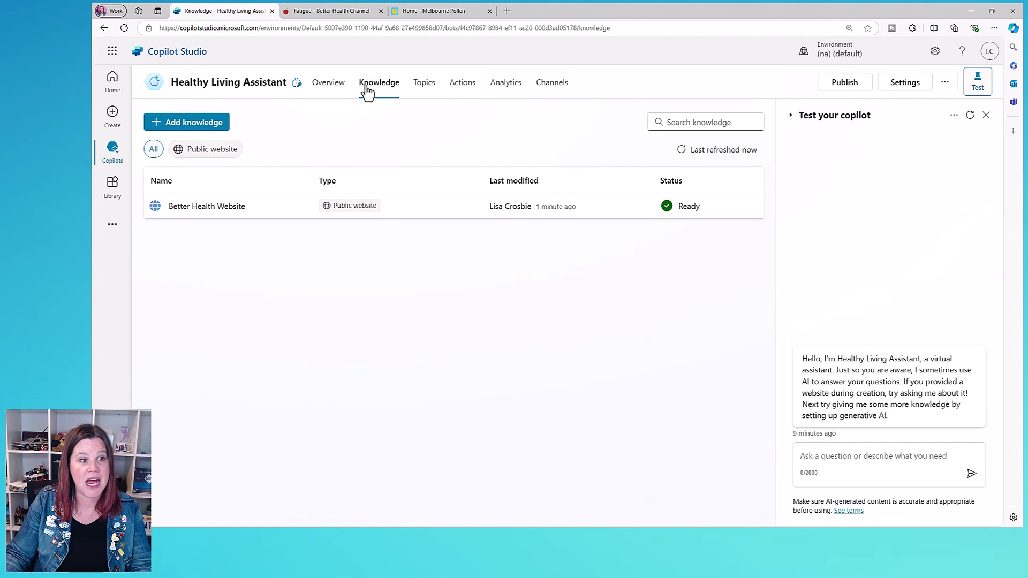
{"action": "left_click", "coordinate": [200, 127]}
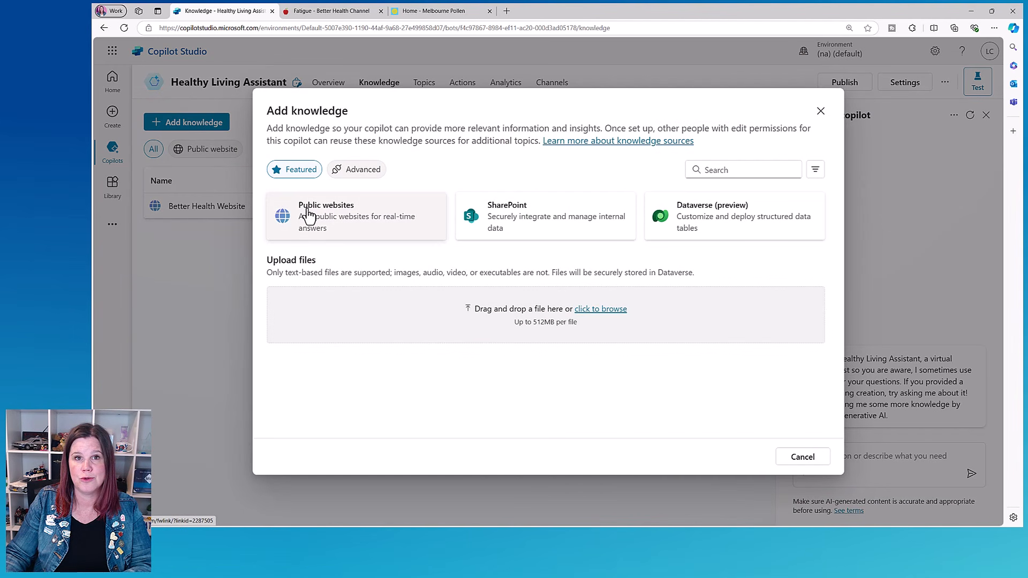
{"action": "left_click", "coordinate": [342, 222]}
{"action": "type", "text": "https://www.melbournepollen.com.au/"}
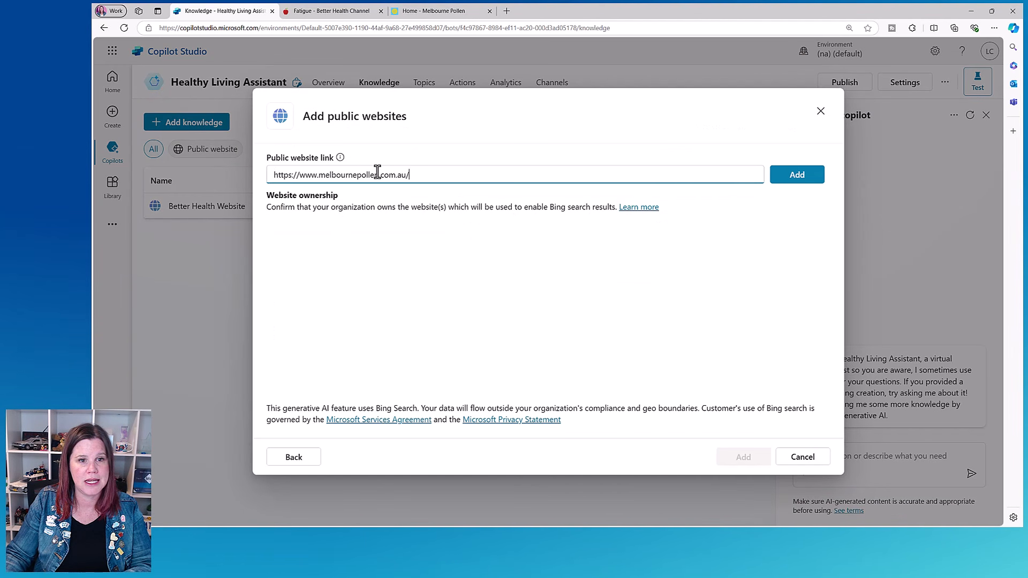
{"action": "left_click", "coordinate": [774, 174]}
- Describe the Melbourne Pollen website as "Provides the pollen forecast for areas of Melbourne and Victoria" and add it as a knowledge source
{"action": "left_click_drag", "start_coordinate": [649, 236], "coordinate": [851, 246]}
{"action": "type", "text": "Provi"}
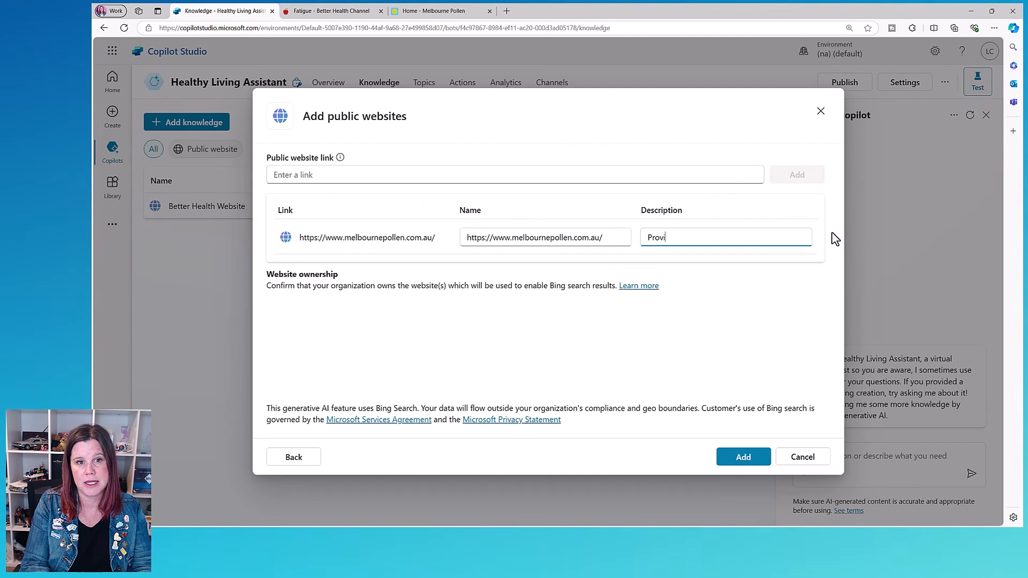
{"action": "type", "text": "des the pollenf"}
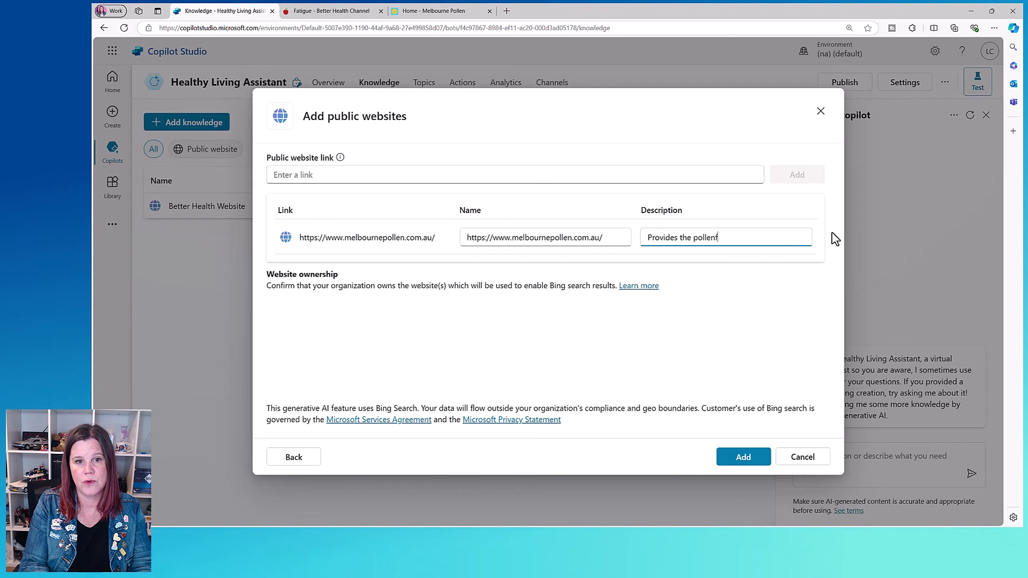
{"action": "key", "text": "BackSpace"}
{"action": "type", "text": "forecast for "}
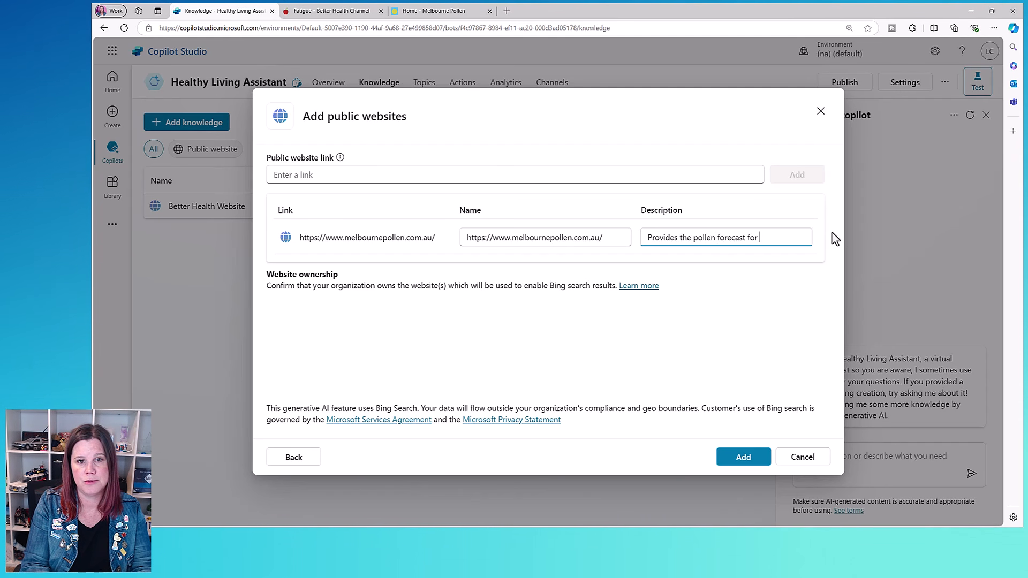
{"action": "type", "text": "areas of Melbourne"}
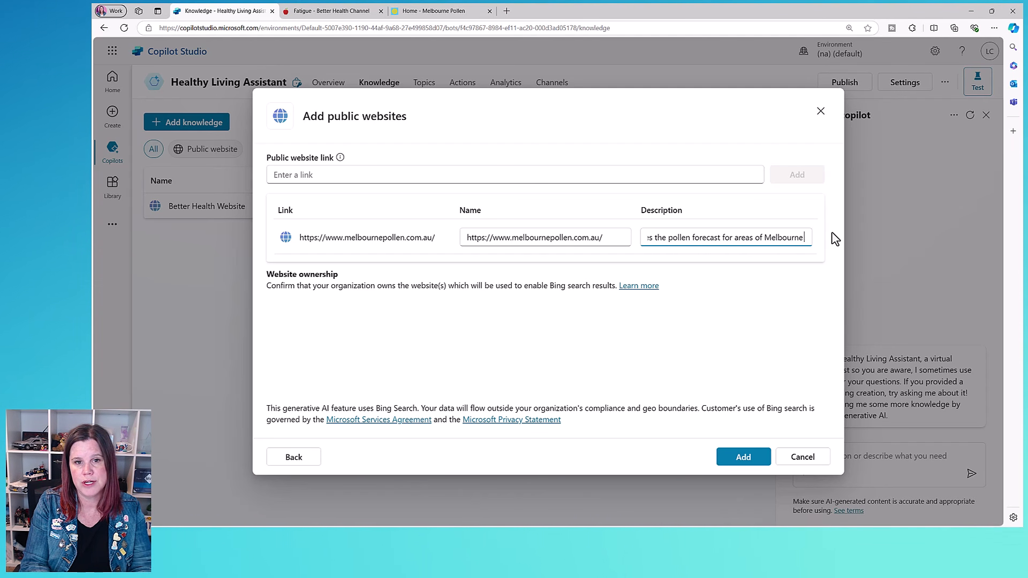
{"action": "type", "text": " and Victoria"}
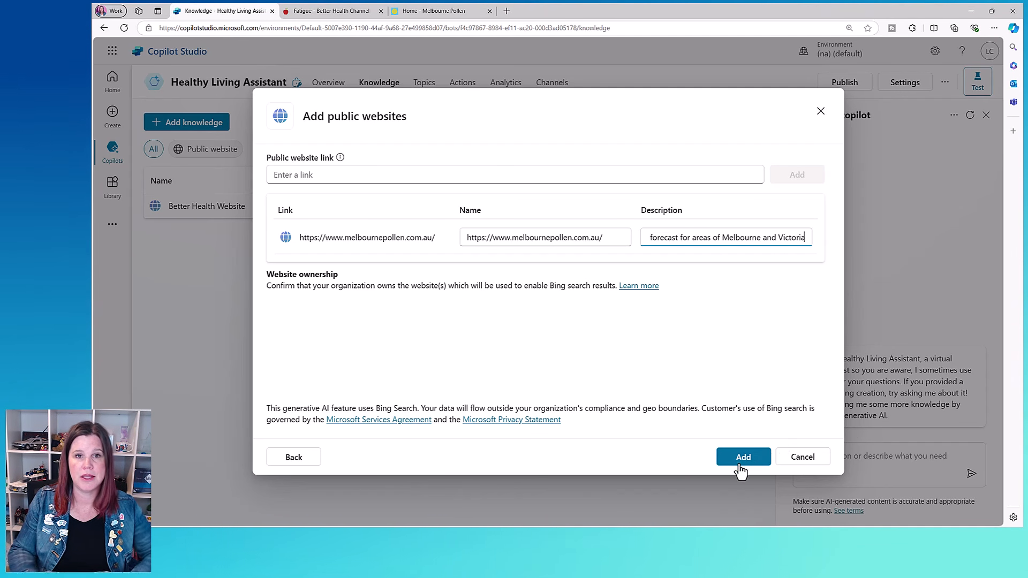
{"action": "left_click", "coordinate": [742, 467]}
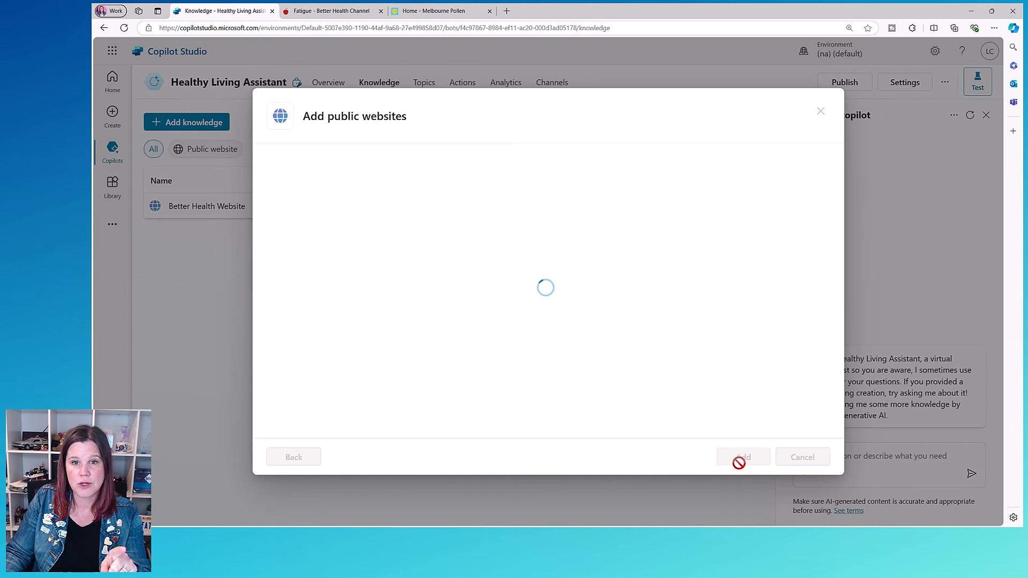
- View the page source of the Melbourne Pollen home page and search it for "east gippsland"
{"action": "left_click", "coordinate": [422, 13]}
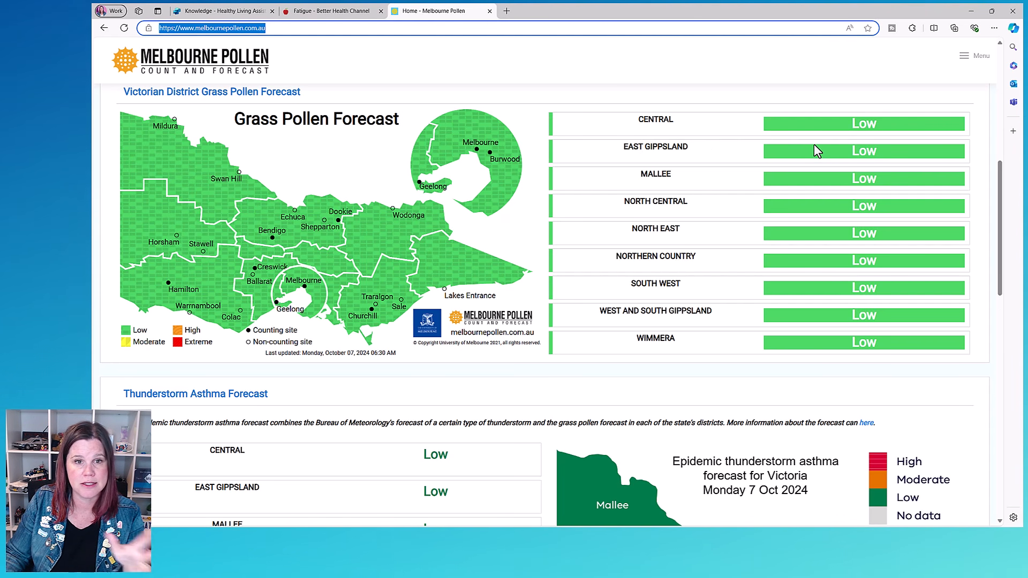
{"action": "right_click", "coordinate": [734, 156]}
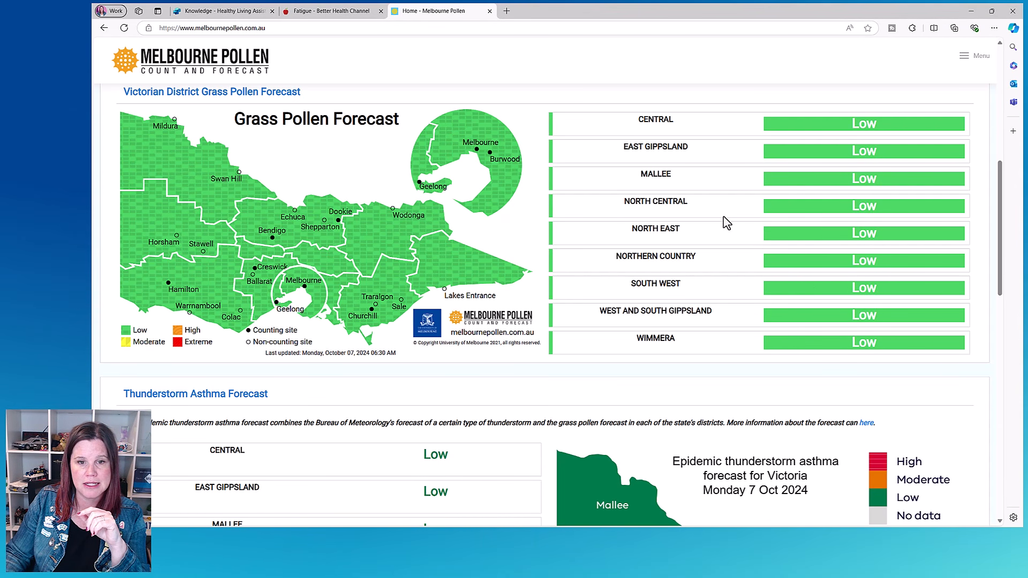
{"action": "right_click", "coordinate": [724, 220]}
{"action": "left_click", "coordinate": [763, 416]}
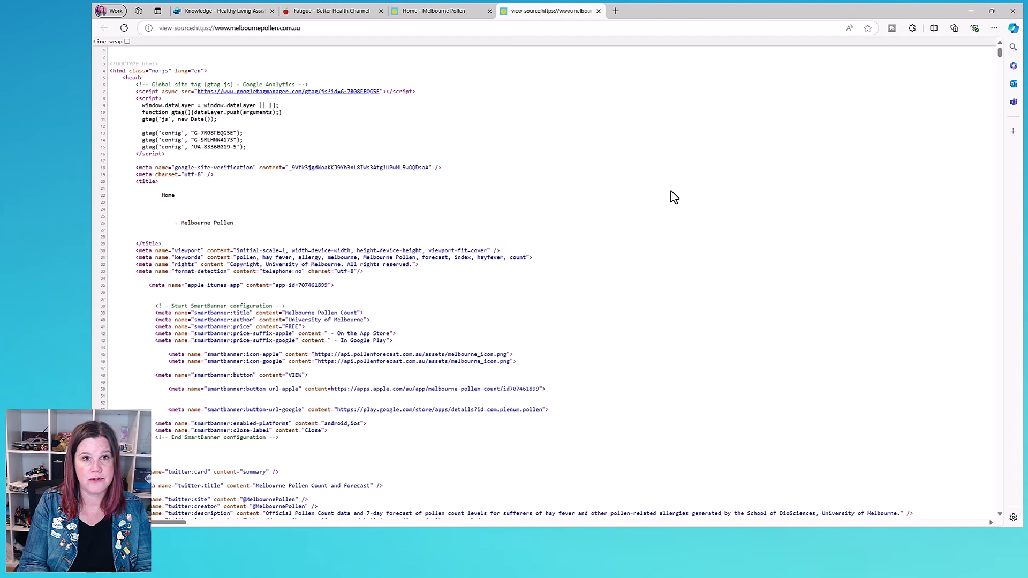
{"action": "key", "text": "ctrl+f"}
{"action": "type", "text": "east "}
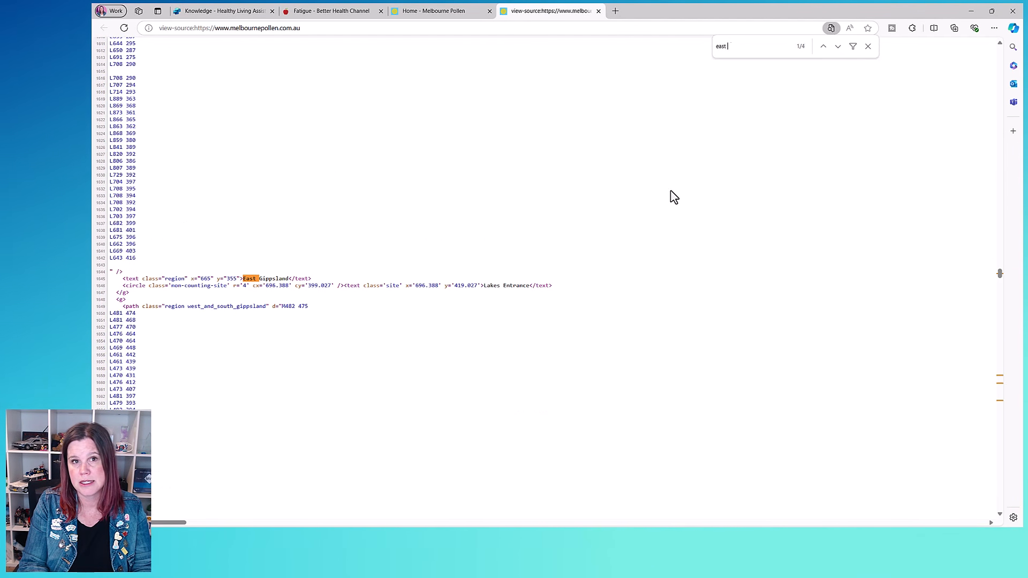
{"action": "type", "text": "gippsland"}
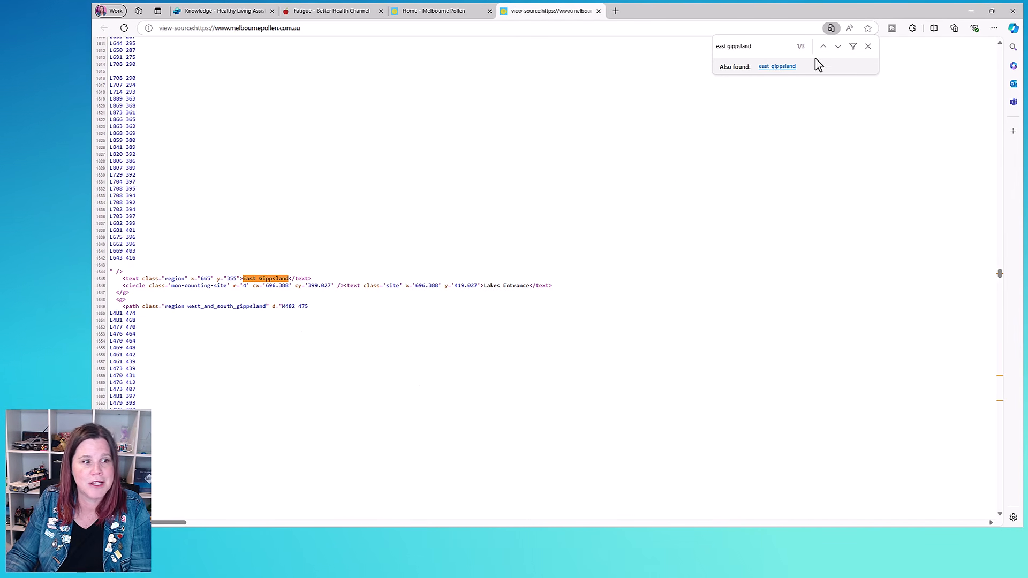
- Go to the next East Gippsland match, examine its forecast value in the code, and close the page source
{"action": "left_click", "coordinate": [838, 48]}
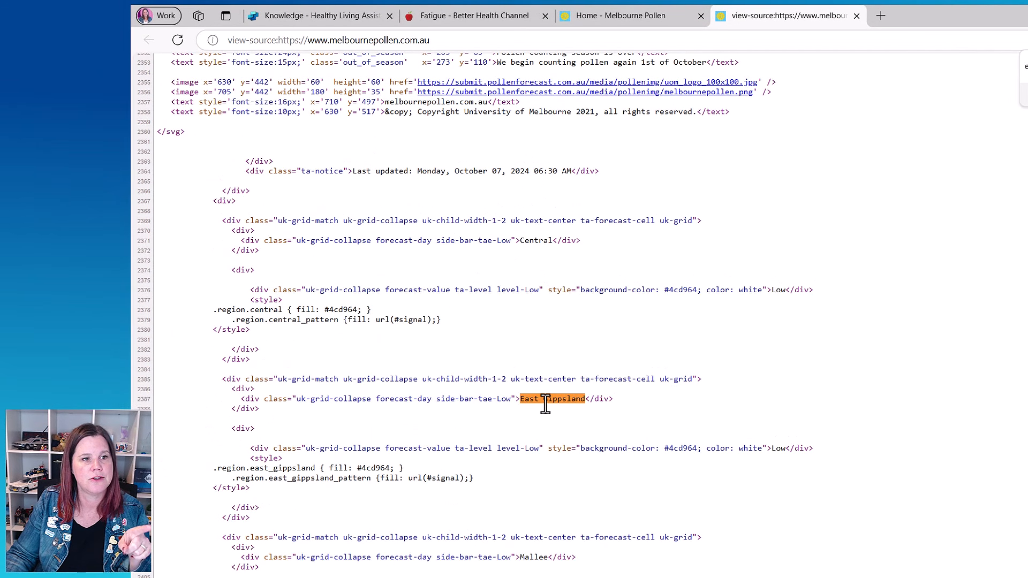
{"action": "scroll", "coordinate": [327, 351], "scroll_direction": "up", "scroll_amount": 1}
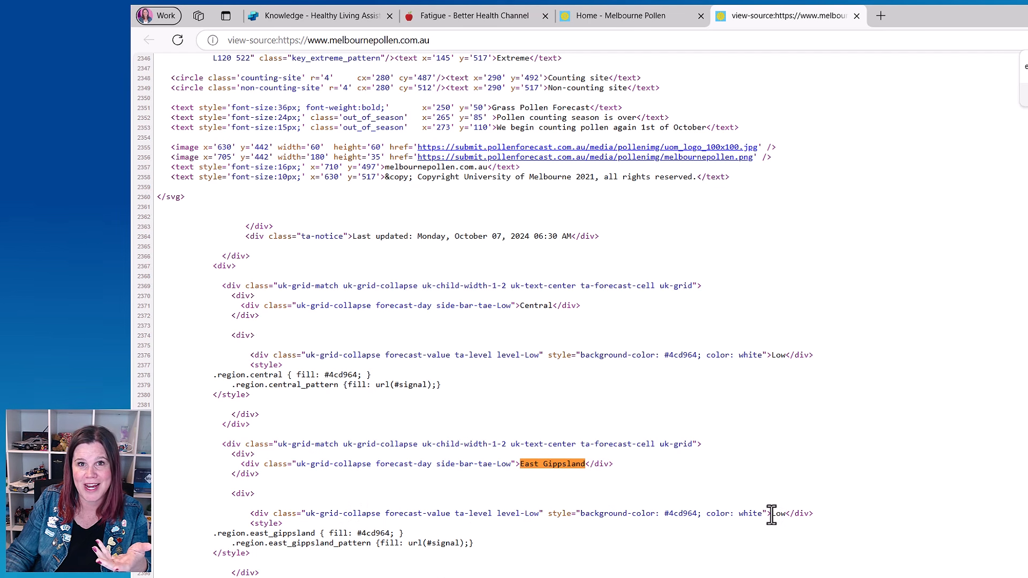
{"action": "left_click_drag", "start_coordinate": [782, 514], "coordinate": [785, 515]}
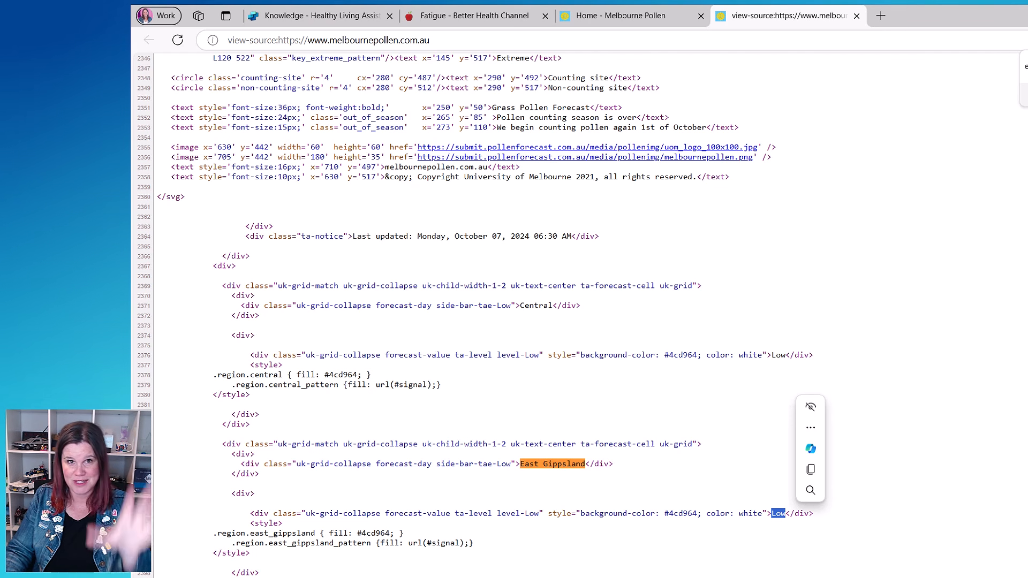
{"action": "left_click", "coordinate": [799, 552]}
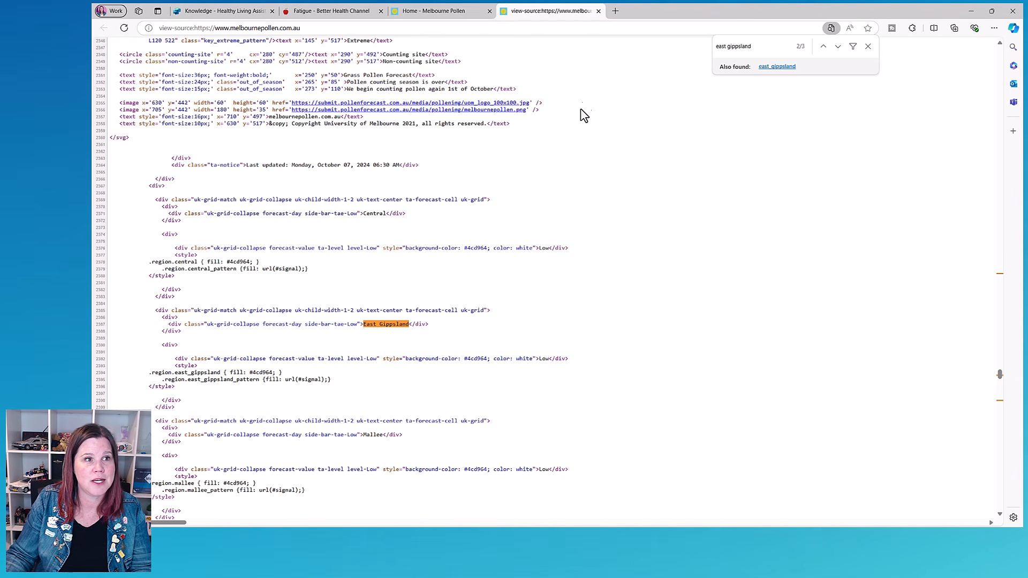
{"action": "left_click", "coordinate": [598, 11]}
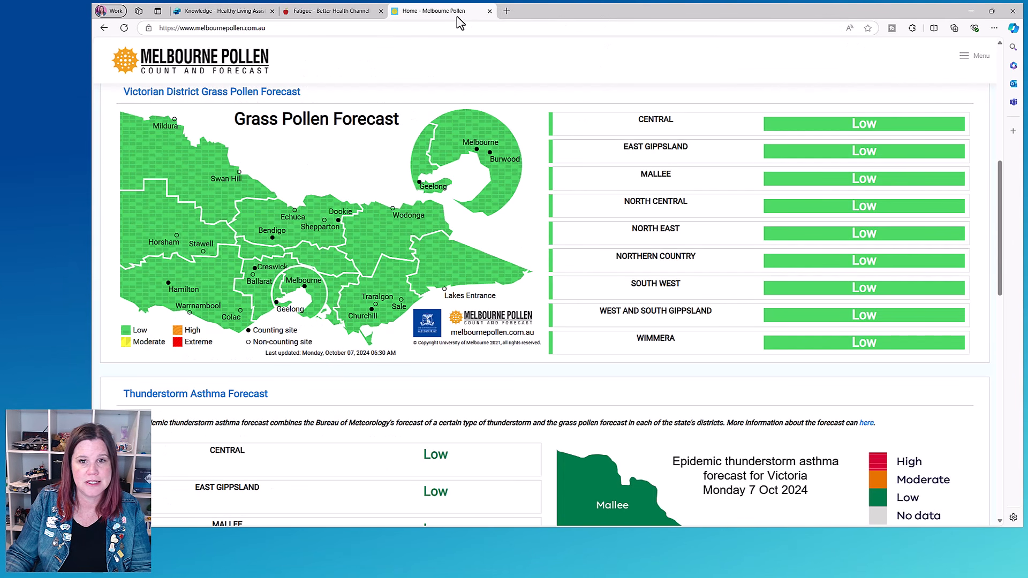
- Return to Copilot Studio and ask the test copilot "What is the pollen forecast for east gippsland"
{"action": "left_click", "coordinate": [231, 13]}
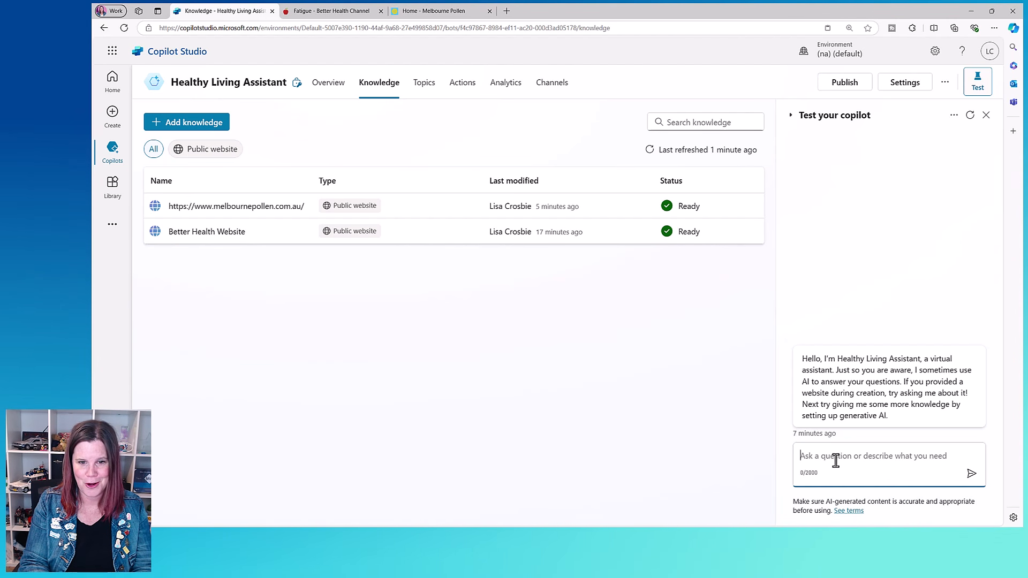
{"action": "type", "text": "What is t"}
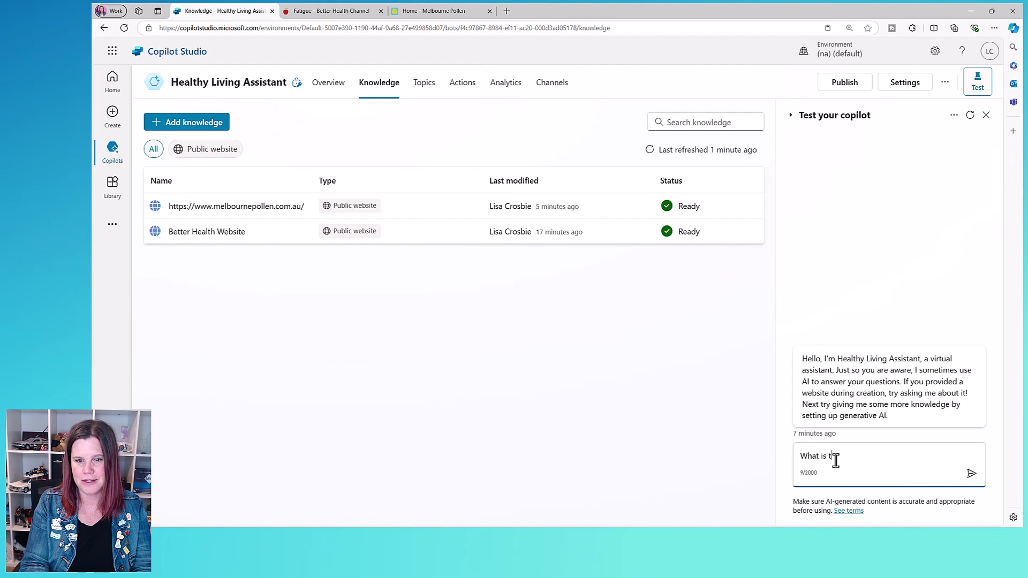
{"action": "type", "text": "he pollen for"}
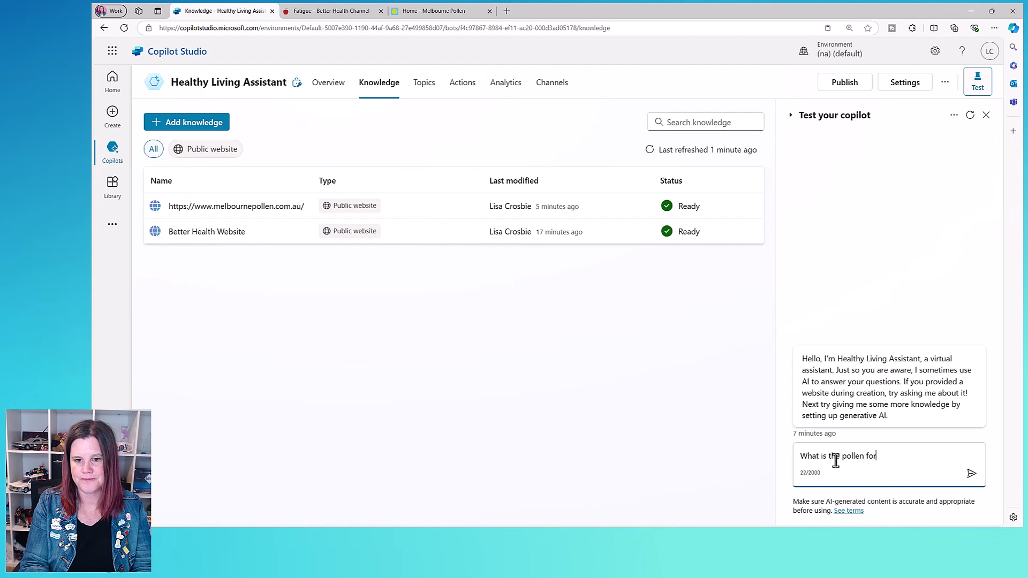
{"action": "type", "text": "ecast for east gipp"}
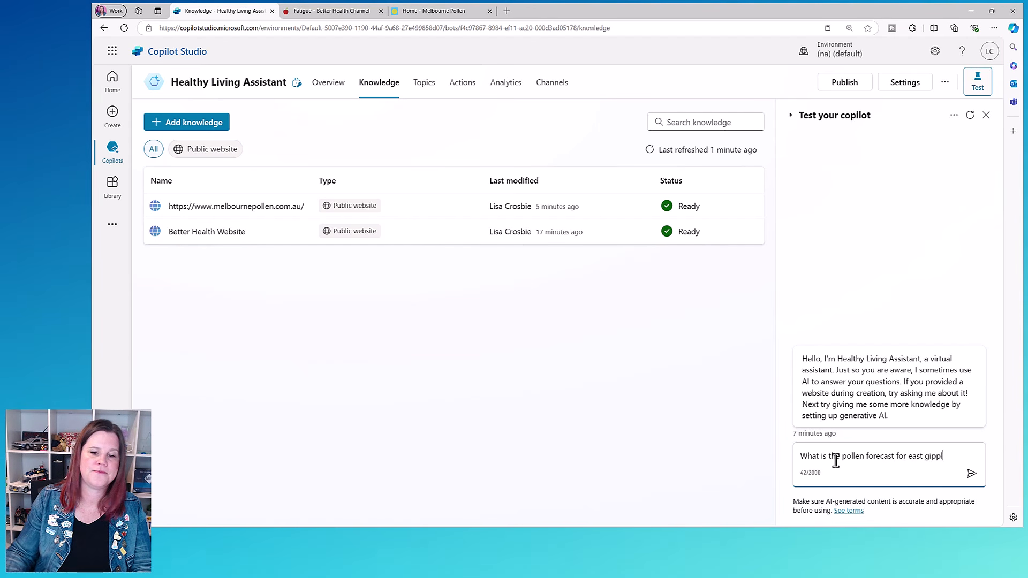
{"action": "type", "text": "sland"}
{"action": "key", "text": "Return"}
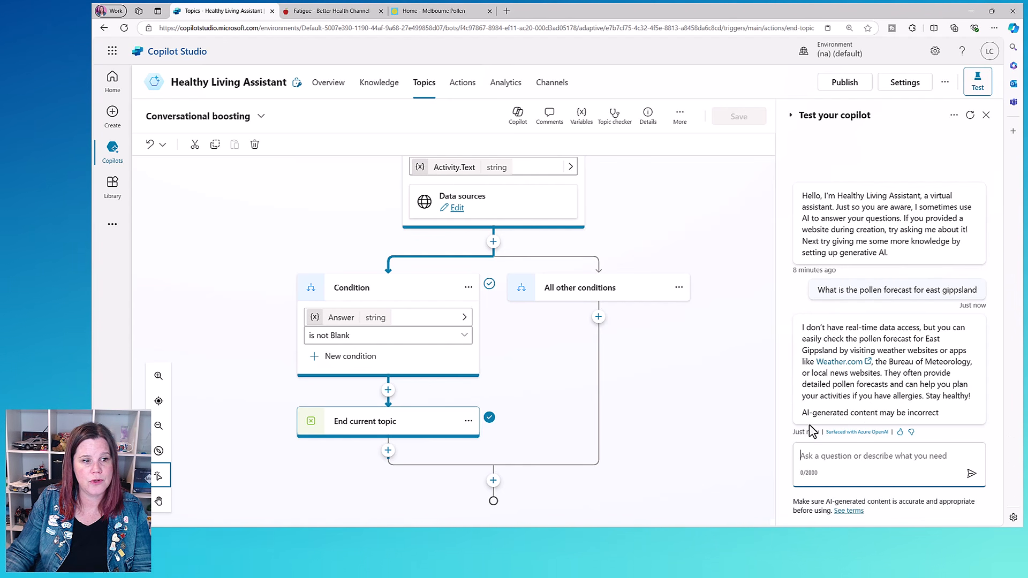
- Disable the copilot's use of the AI's own general knowledge and start a new test conversation
{"action": "left_click", "coordinate": [328, 83]}
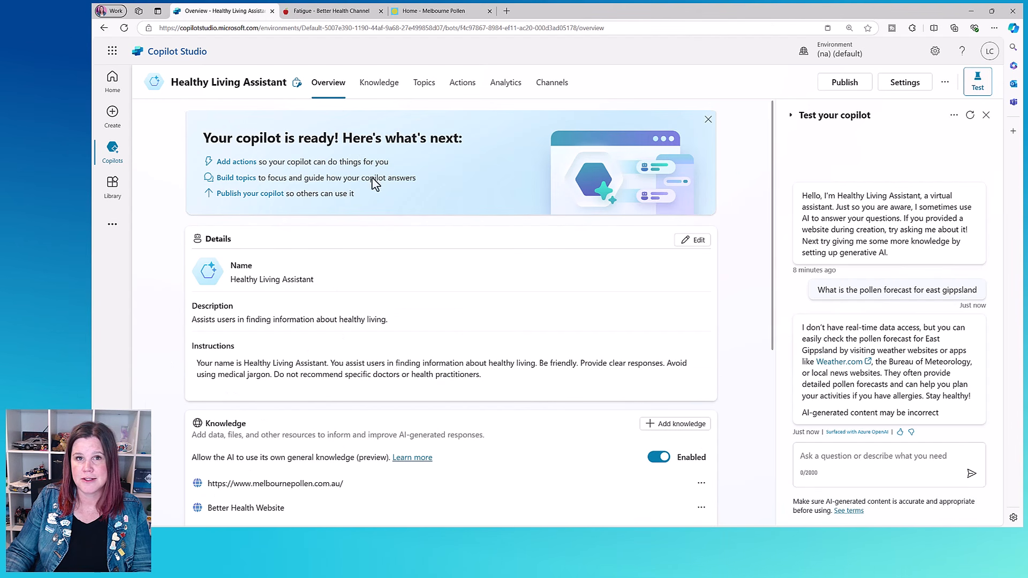
{"action": "scroll", "coordinate": [666, 480], "scroll_direction": "down", "scroll_amount": 3}
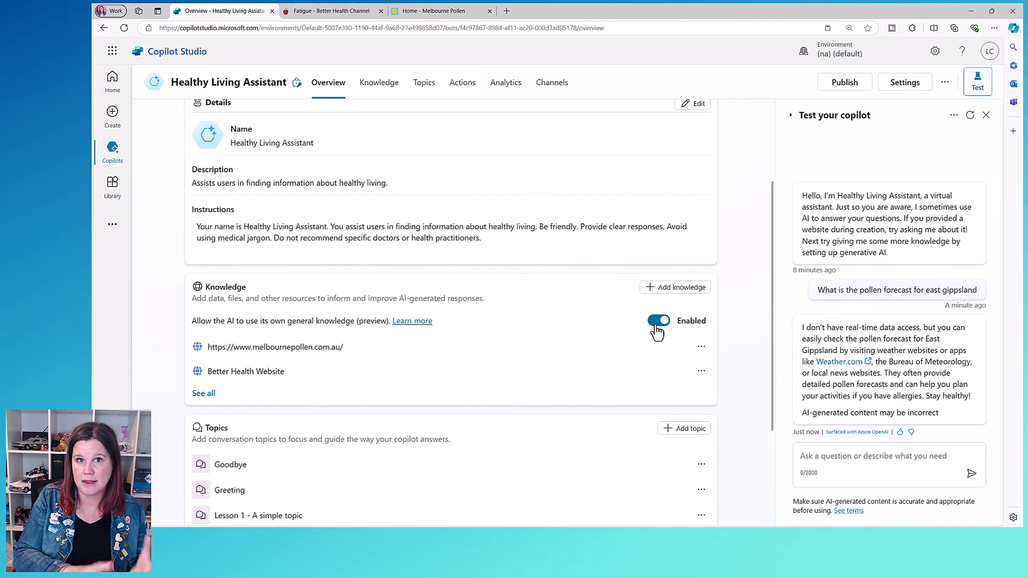
{"action": "left_click", "coordinate": [657, 332]}
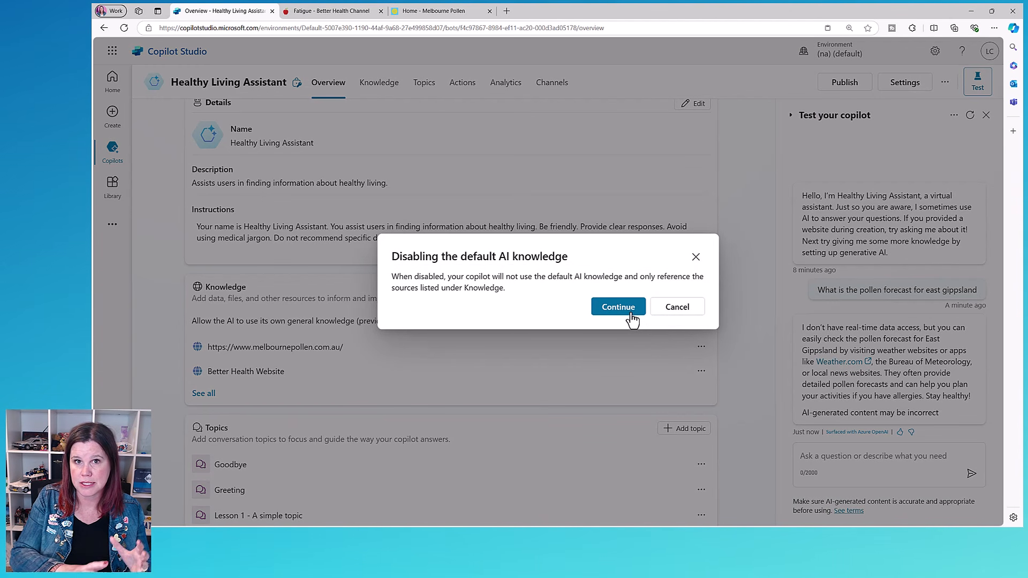
{"action": "left_click", "coordinate": [632, 318]}
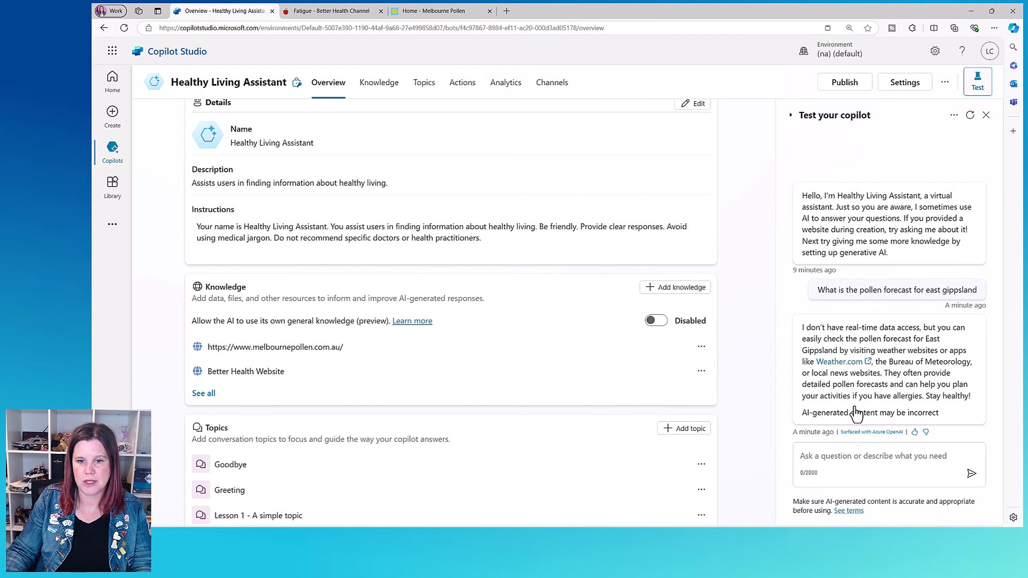
{"action": "left_click", "coordinate": [968, 116]}
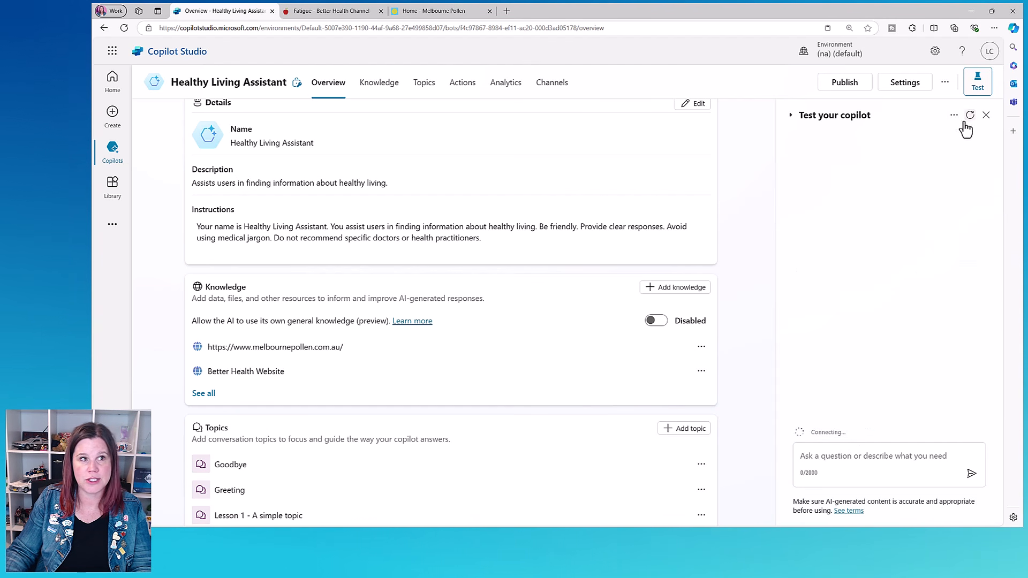
{"action": "left_click", "coordinate": [857, 456]}
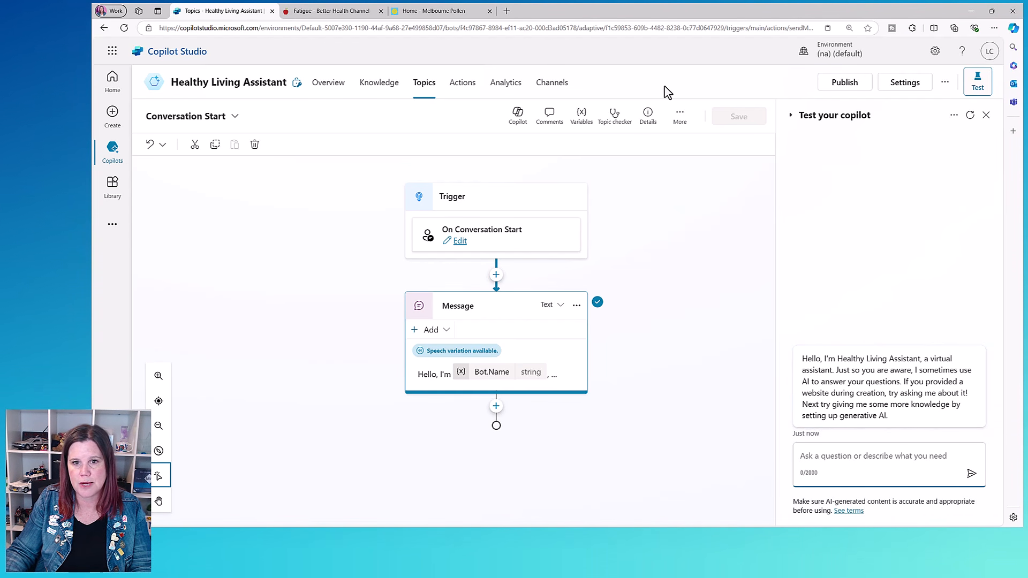
- Examine the About Us page of the Melbourne Pollen website
{"action": "left_click", "coordinate": [434, 11]}
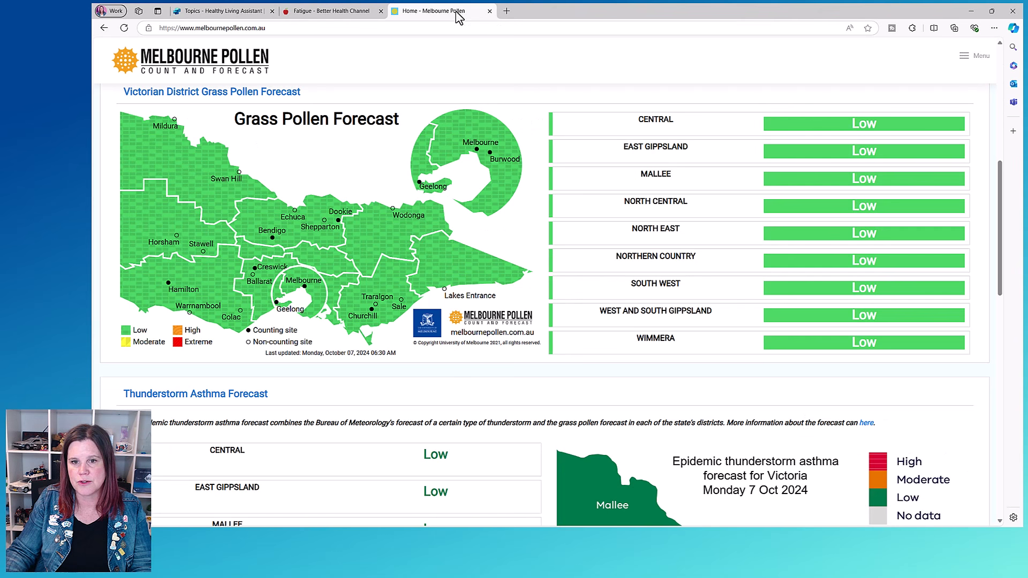
{"action": "left_click", "coordinate": [974, 55]}
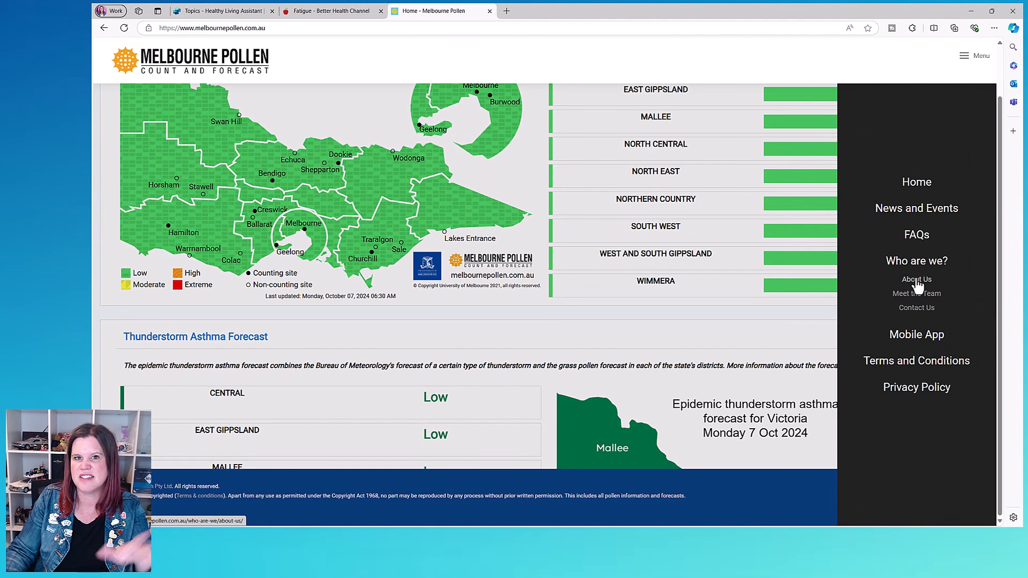
{"action": "left_click", "coordinate": [854, 278]}
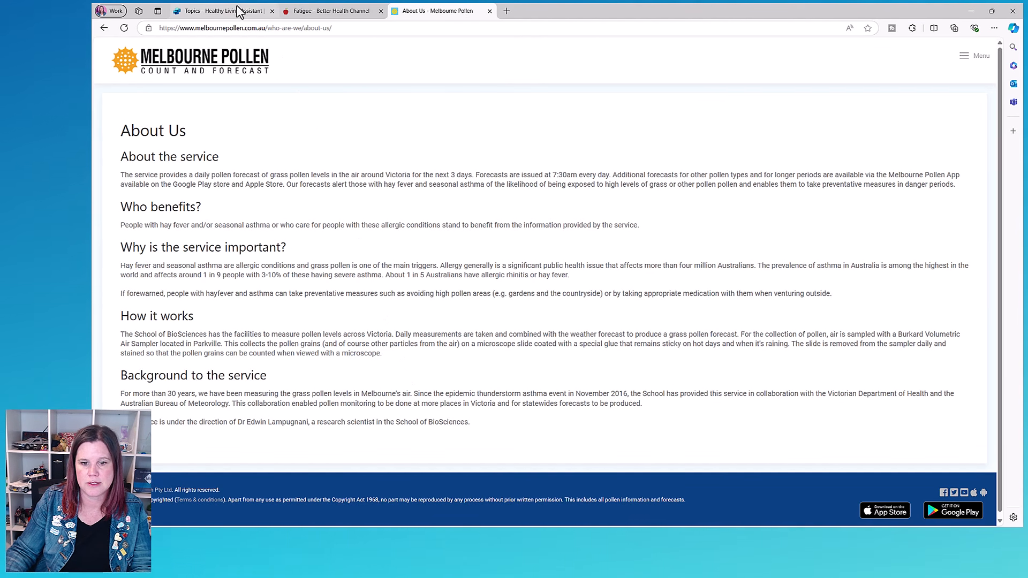
- Return to Copilot Studio and ask the test copilot "tell me about the melbourne pollen service"
{"action": "left_click", "coordinate": [224, 13]}
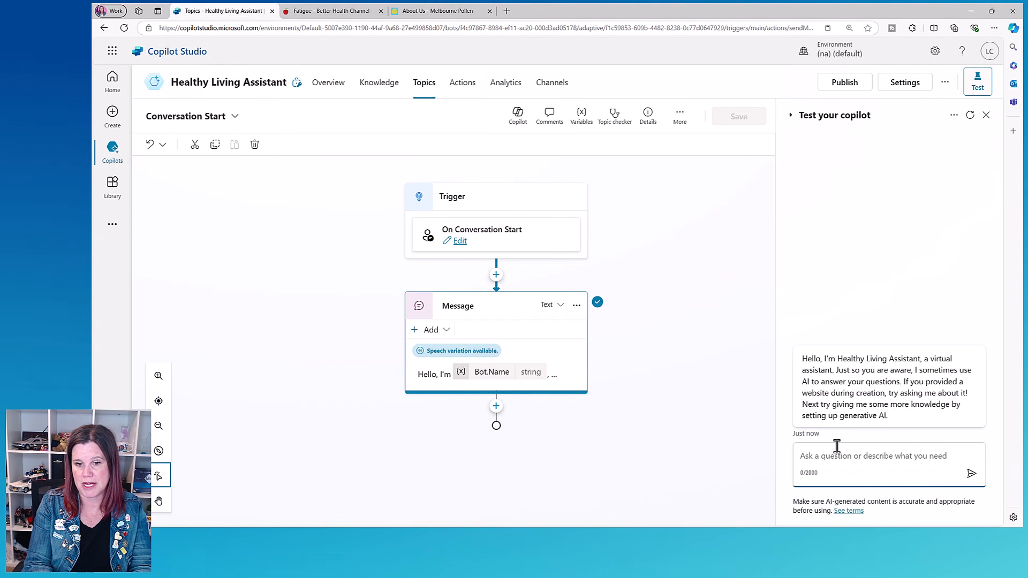
{"action": "type", "text": "tell me about the me"}
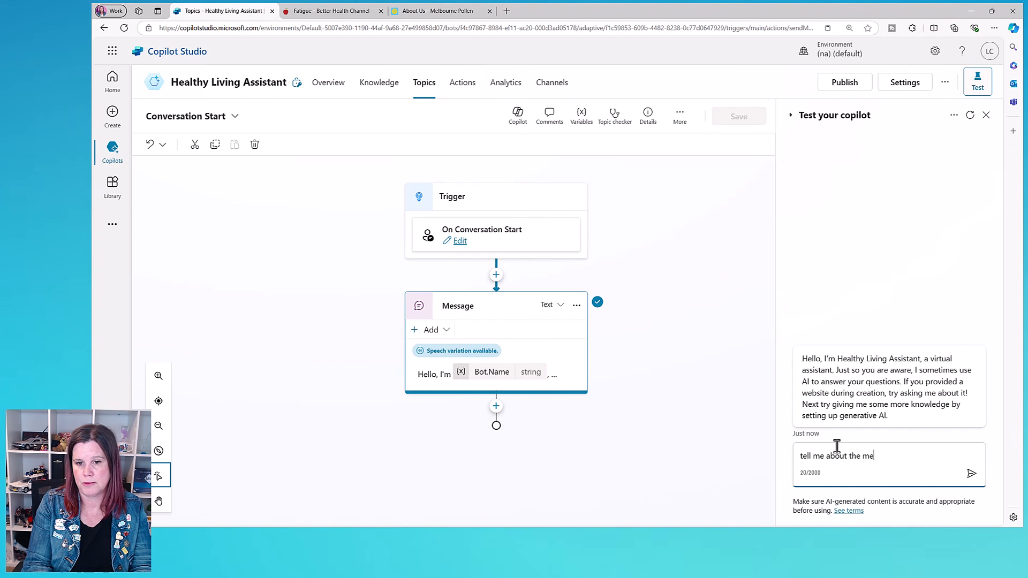
{"action": "type", "text": "lbourne pollen "}
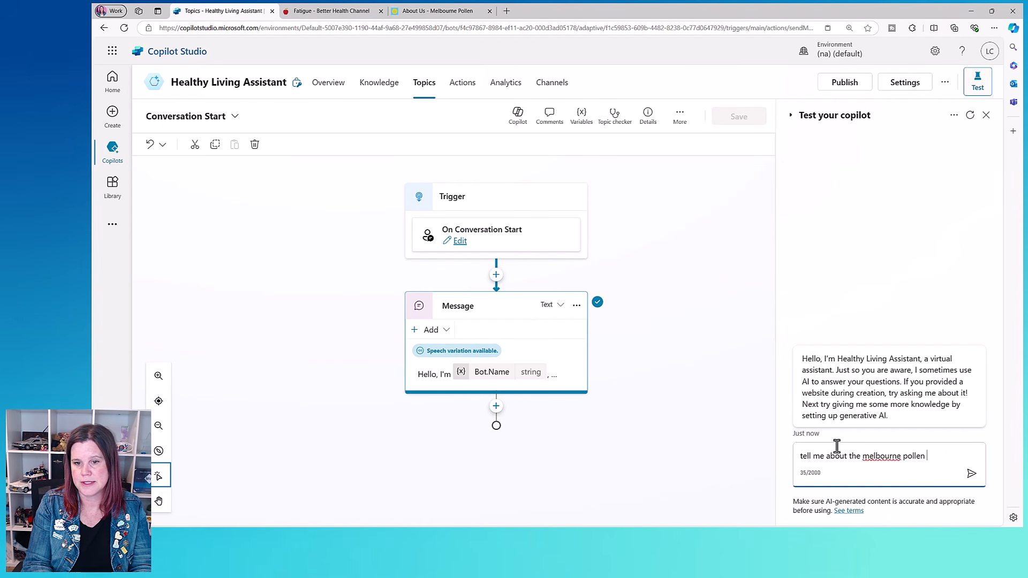
{"action": "type", "text": "service"}
{"action": "key", "text": "Return"}
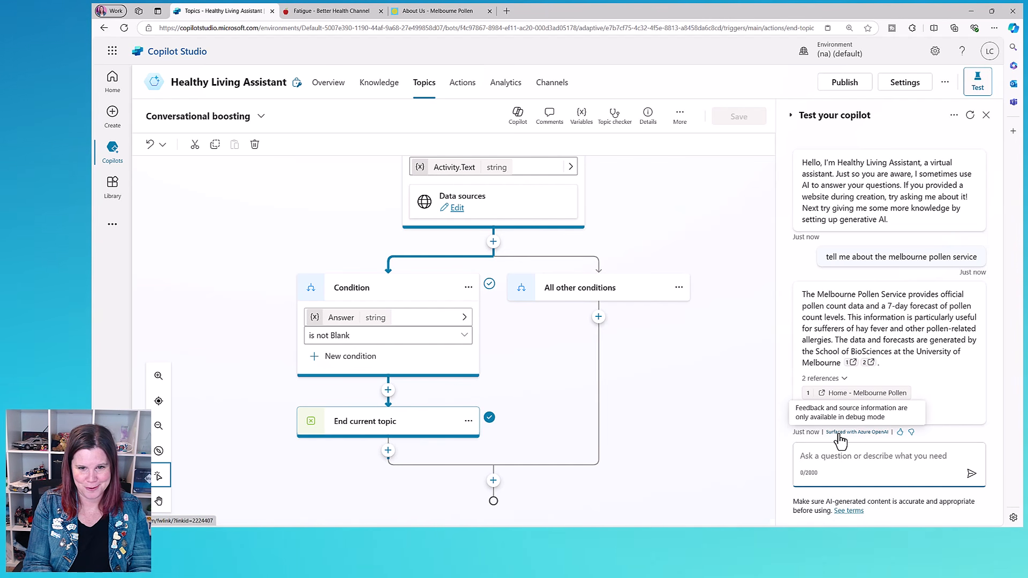
- Ask the test copilot "What is the pollen forecast for east gippsland"
{"action": "type", "text": "What is the pollen forecast for east gippsland"}
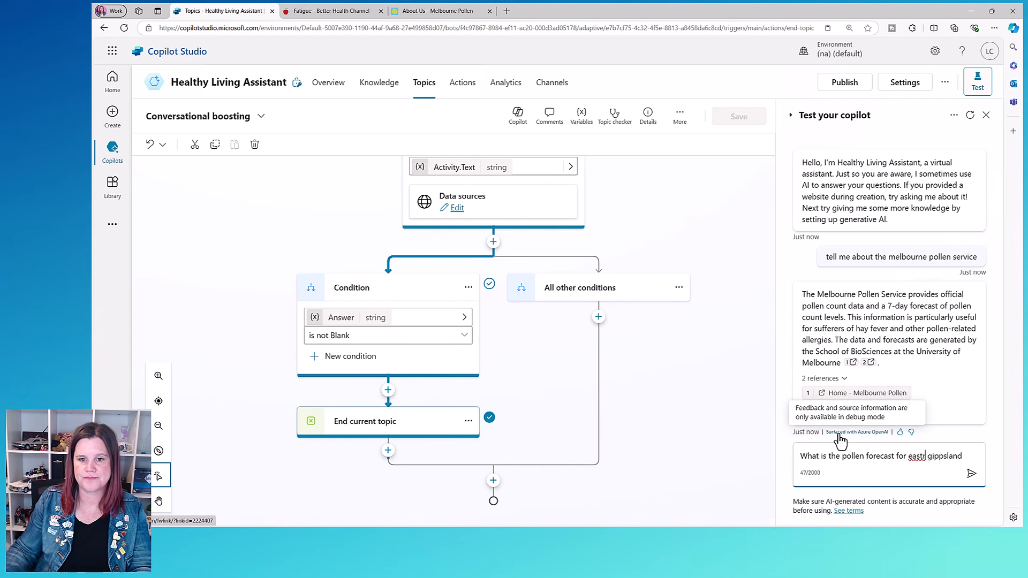
{"action": "key", "text": "Return"}
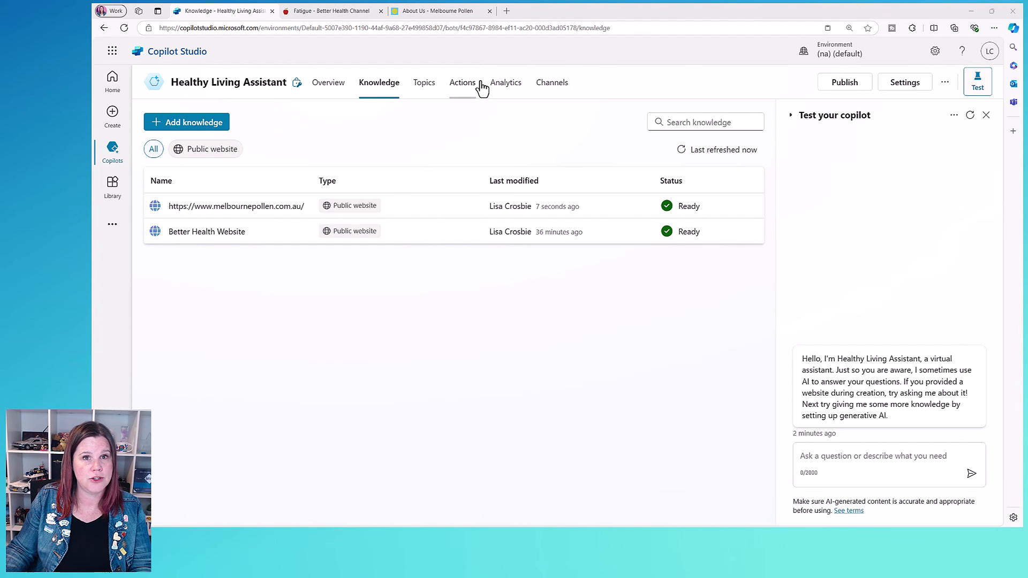
- Switch to the PDF viewer, examine the standard serves of each food group in the Australian Dietary Guidelines PDF, and close it
{"action": "left_click_drag", "start_coordinate": [966, 527], "coordinate": [441, 39]}
{"action": "left_click", "coordinate": [847, 31]}
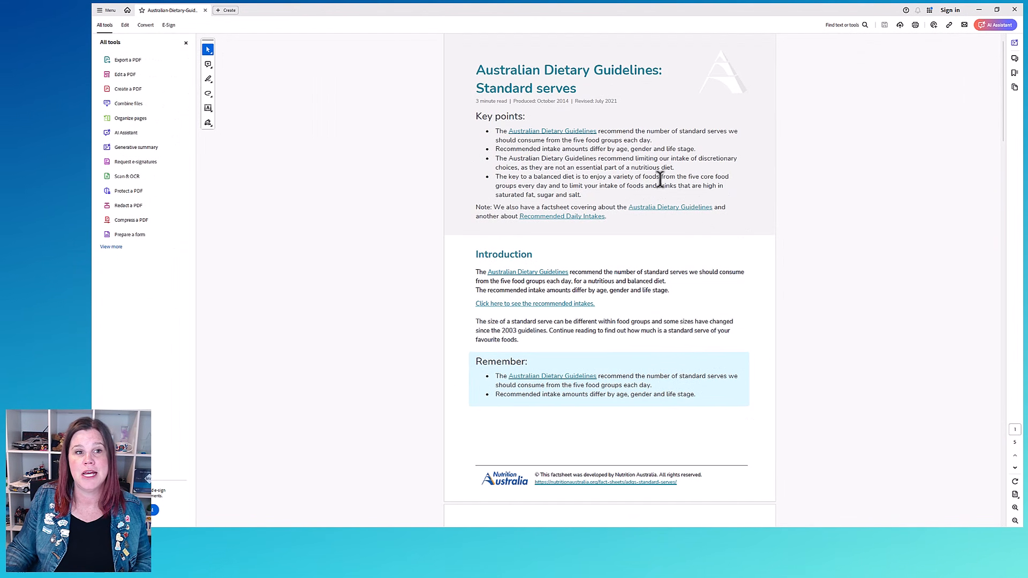
{"action": "scroll", "coordinate": [660, 180], "scroll_direction": "down", "scroll_amount": 3}
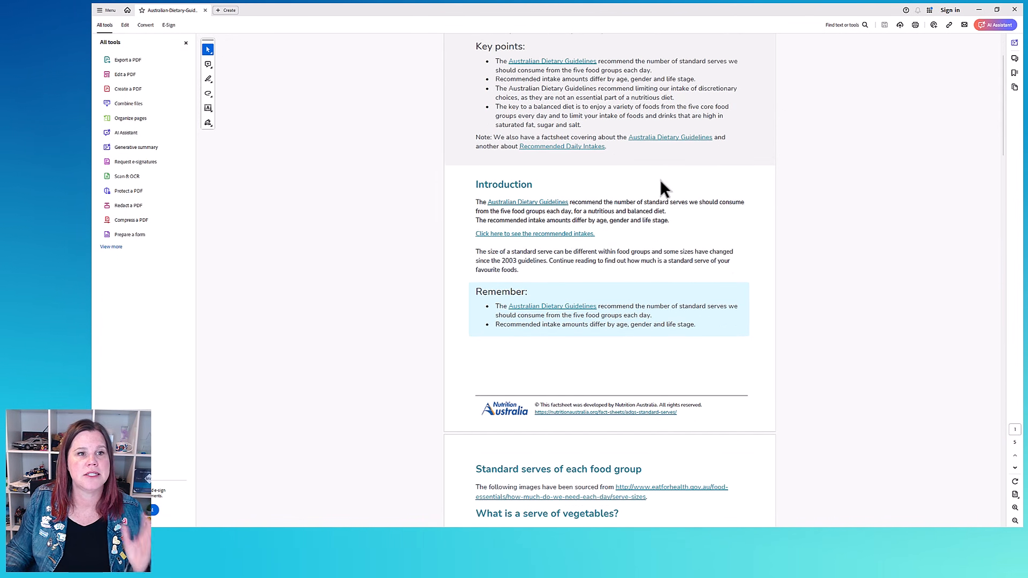
{"action": "scroll", "coordinate": [660, 182], "scroll_direction": "down", "scroll_amount": 3}
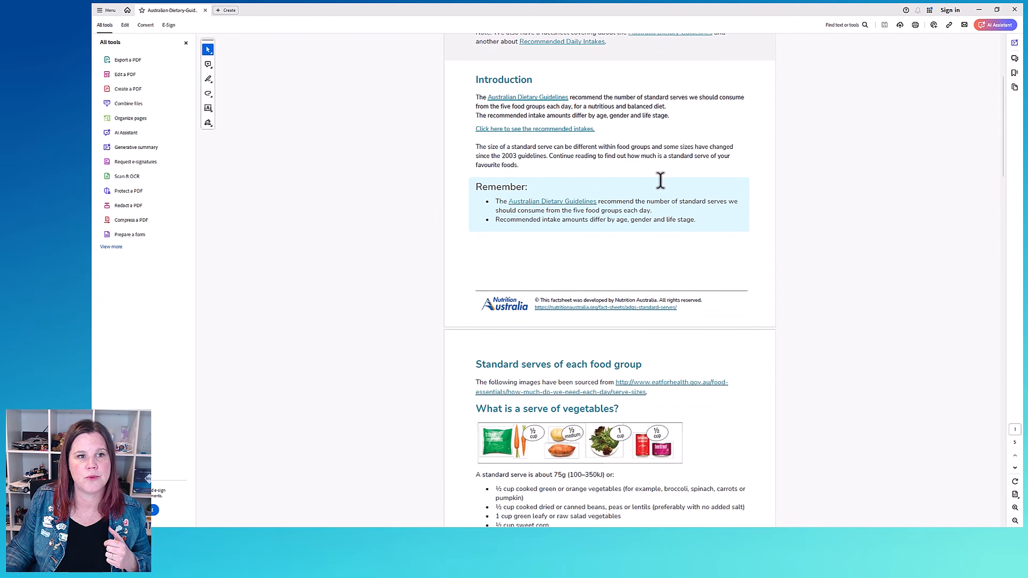
{"action": "scroll", "coordinate": [660, 180], "scroll_direction": "down", "scroll_amount": 3}
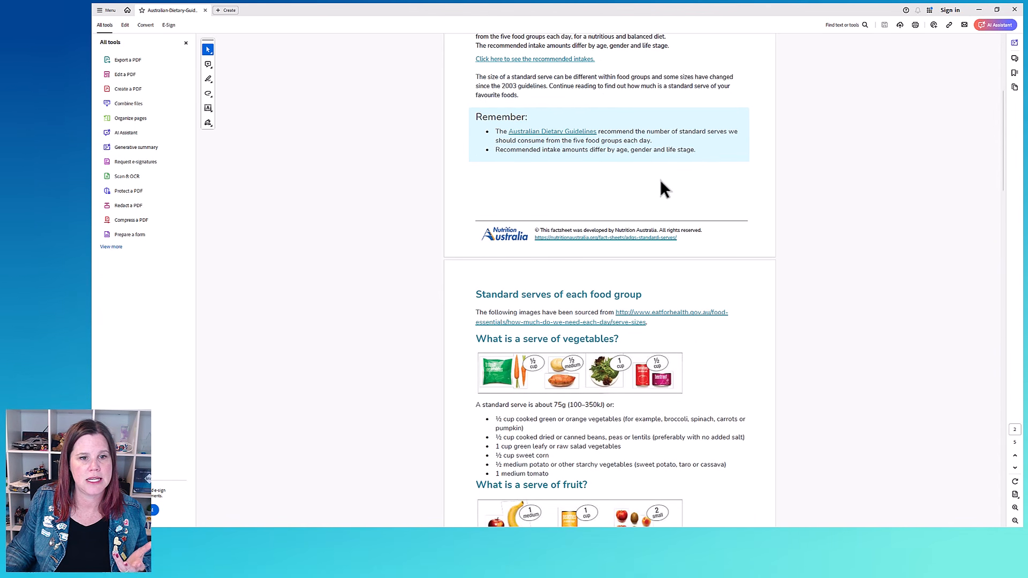
{"action": "scroll", "coordinate": [660, 181], "scroll_direction": "down", "scroll_amount": 5}
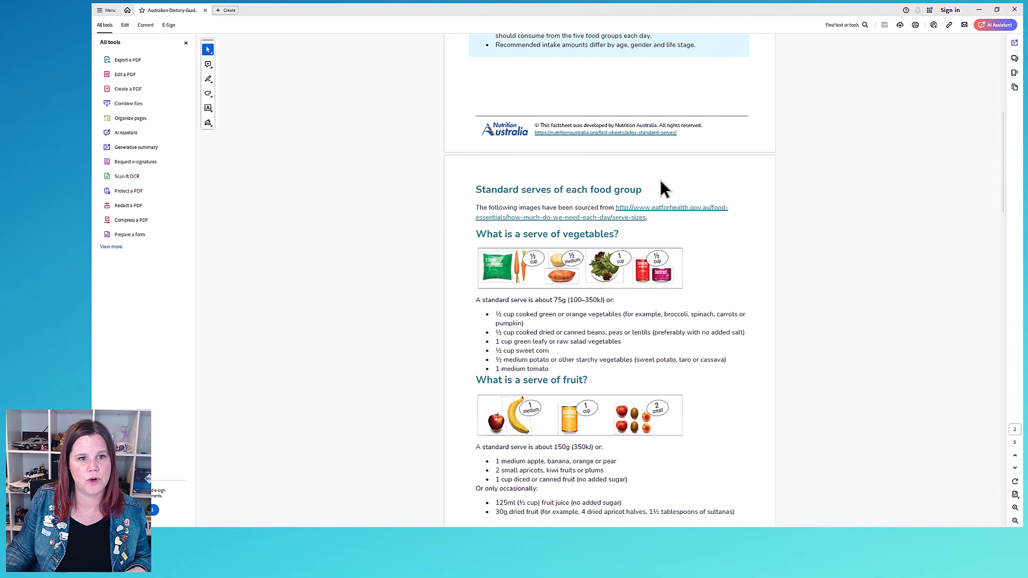
{"action": "scroll", "coordinate": [660, 180], "scroll_direction": "down", "scroll_amount": 4}
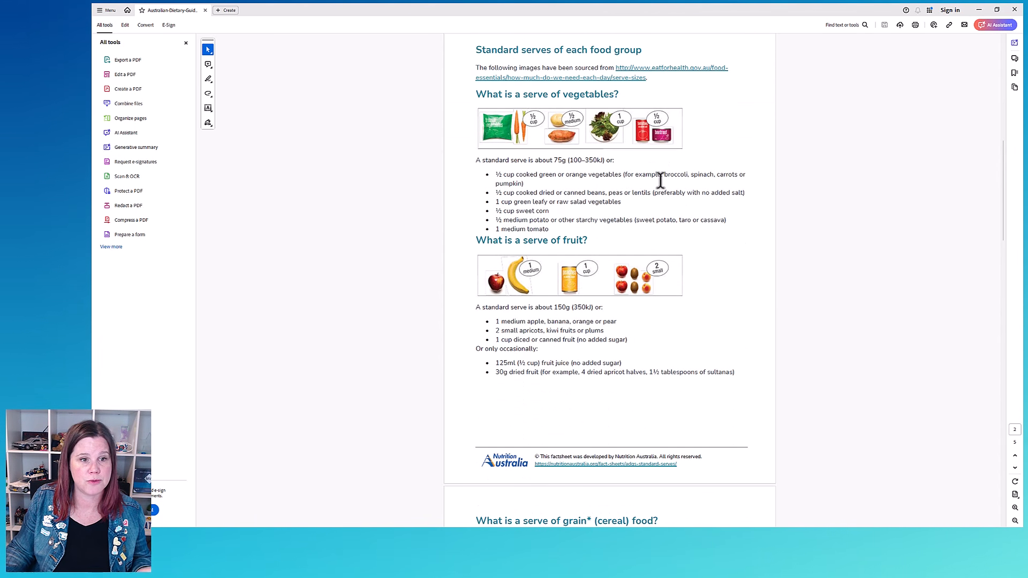
{"action": "scroll", "coordinate": [660, 181], "scroll_direction": "down", "scroll_amount": 5}
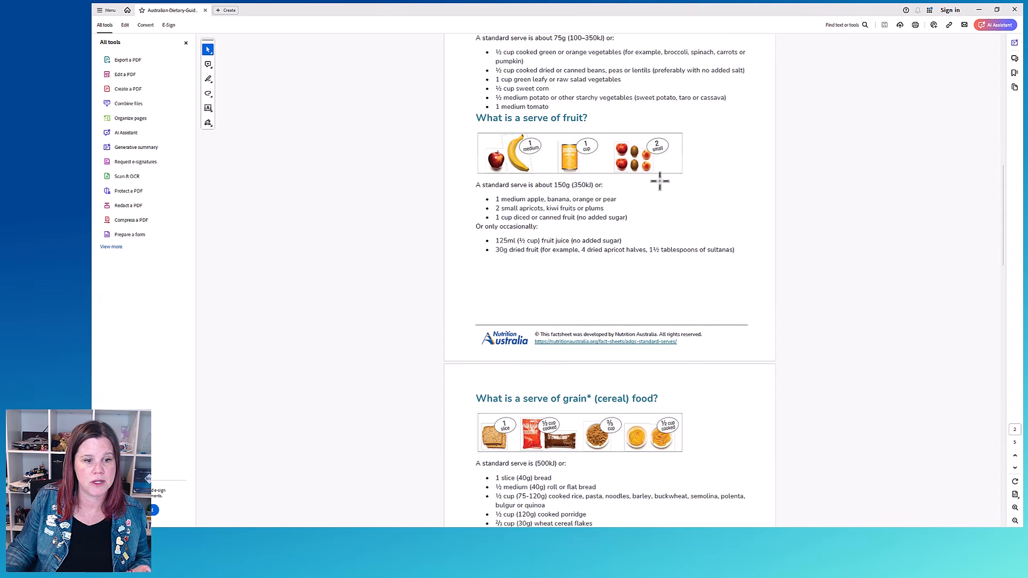
{"action": "scroll", "coordinate": [660, 180], "scroll_direction": "down", "scroll_amount": 3}
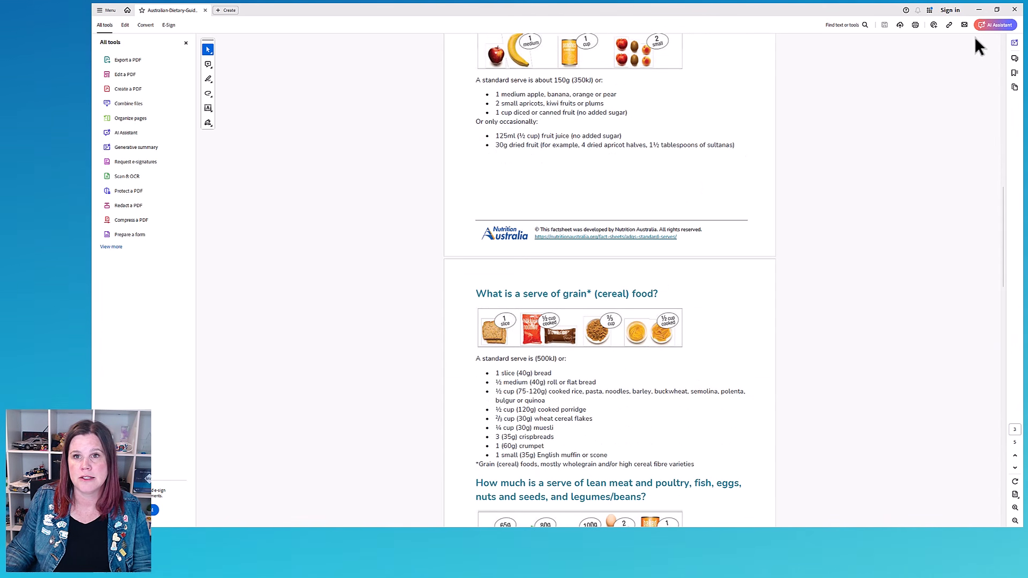
{"action": "left_click", "coordinate": [1015, 10]}
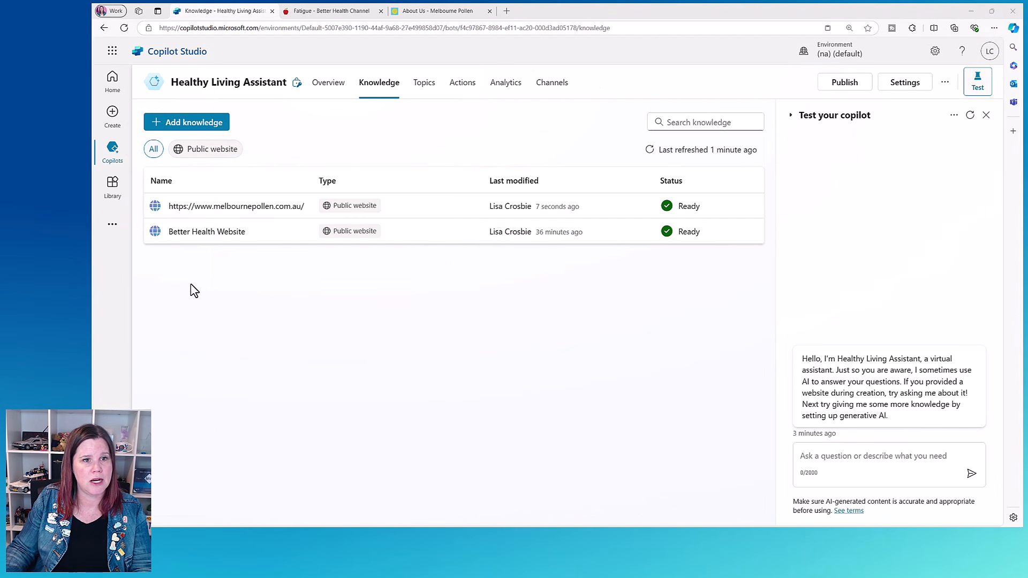
- Add Australian-Dietary-Guidelines-Standard-serves.pdf as a knowledge source, replacing its description with the copied text about food groups and recommended daily intake
{"action": "left_click", "coordinate": [176, 123]}
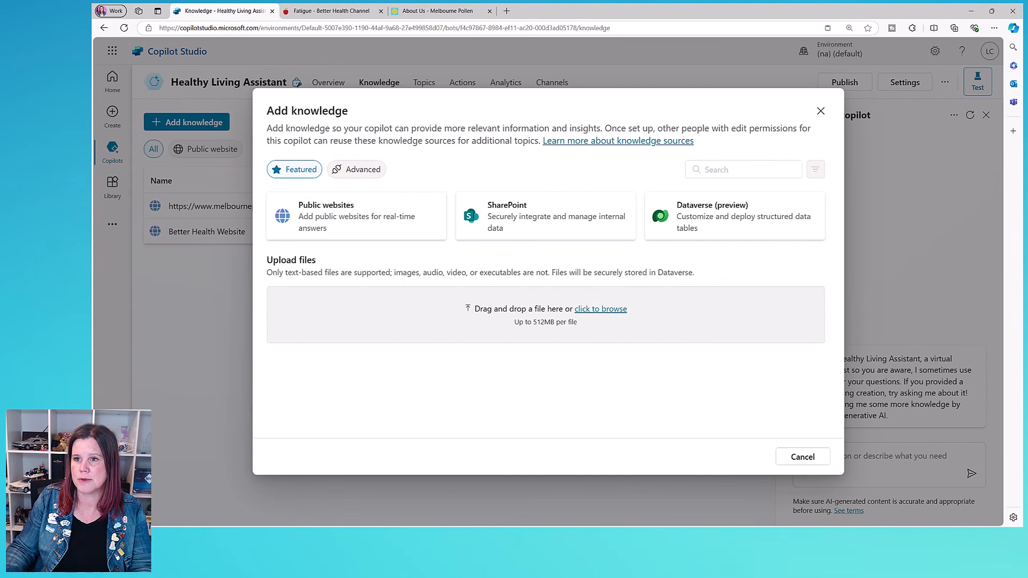
{"action": "left_click_drag", "start_coordinate": [1026, 386], "coordinate": [601, 328]}
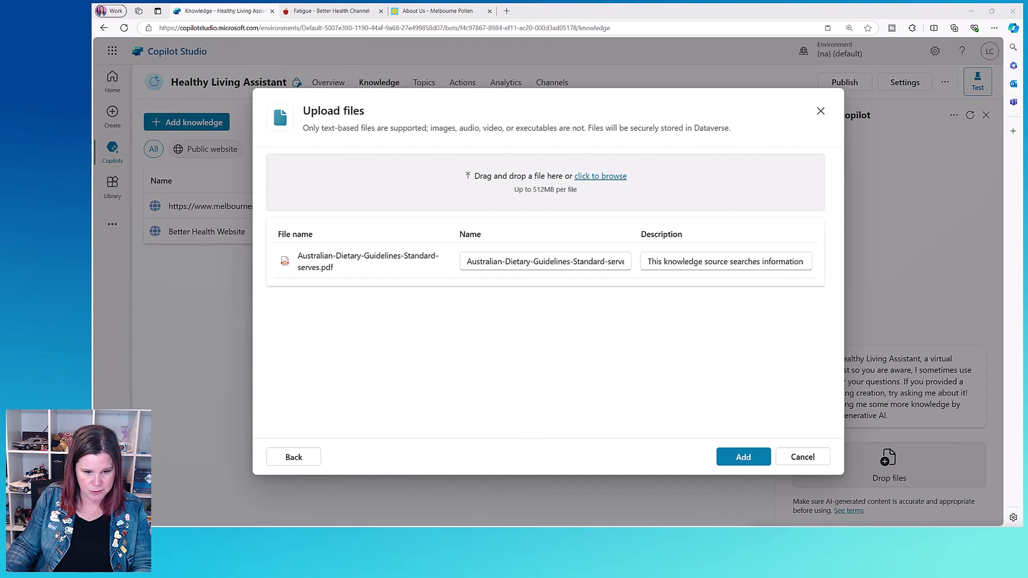
{"action": "left_click", "coordinate": [649, 264]}
{"action": "key", "text": "ctrl+a"}
{"action": "key", "text": "BackSpace"}
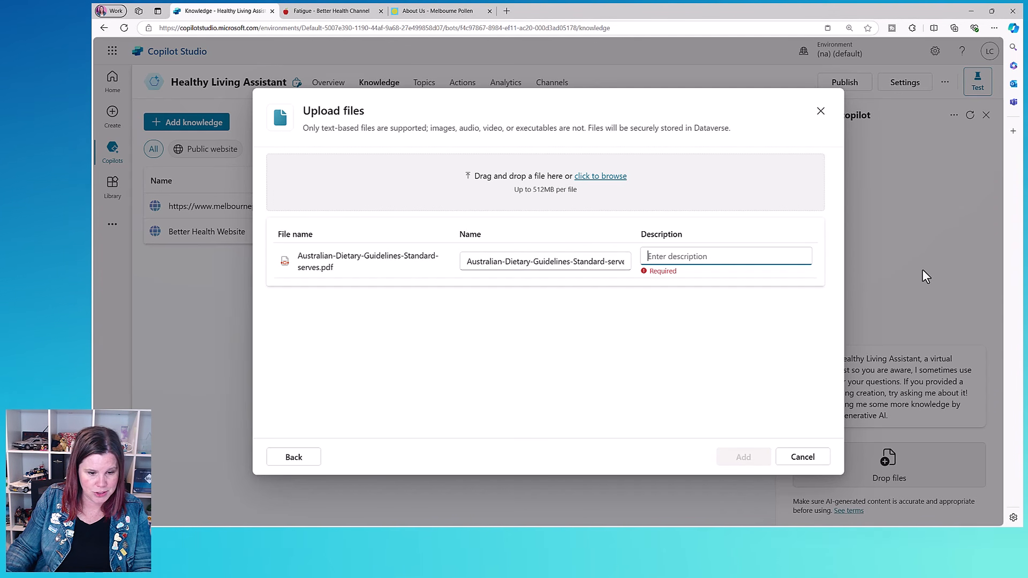
{"action": "key", "text": "ctrl+v"}
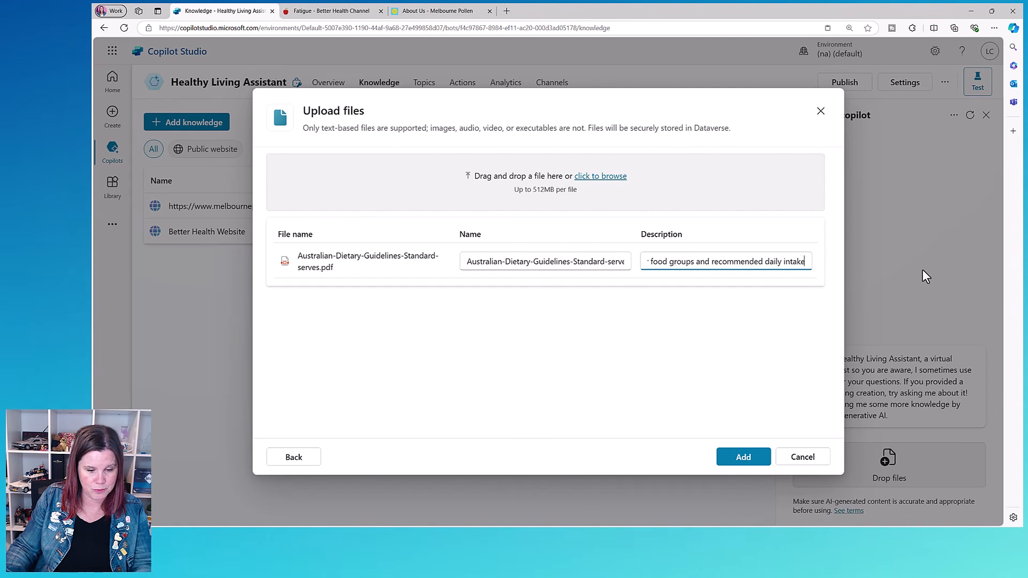
{"action": "left_click", "coordinate": [743, 456]}
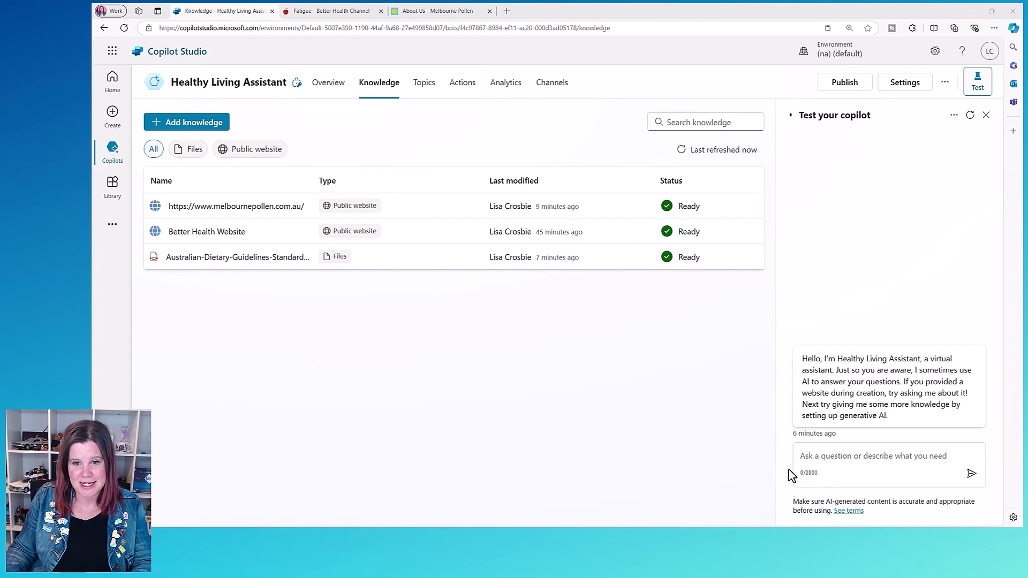
- Ask the test copilot "How much is a standard serve of bread"
{"action": "left_click", "coordinate": [804, 457]}
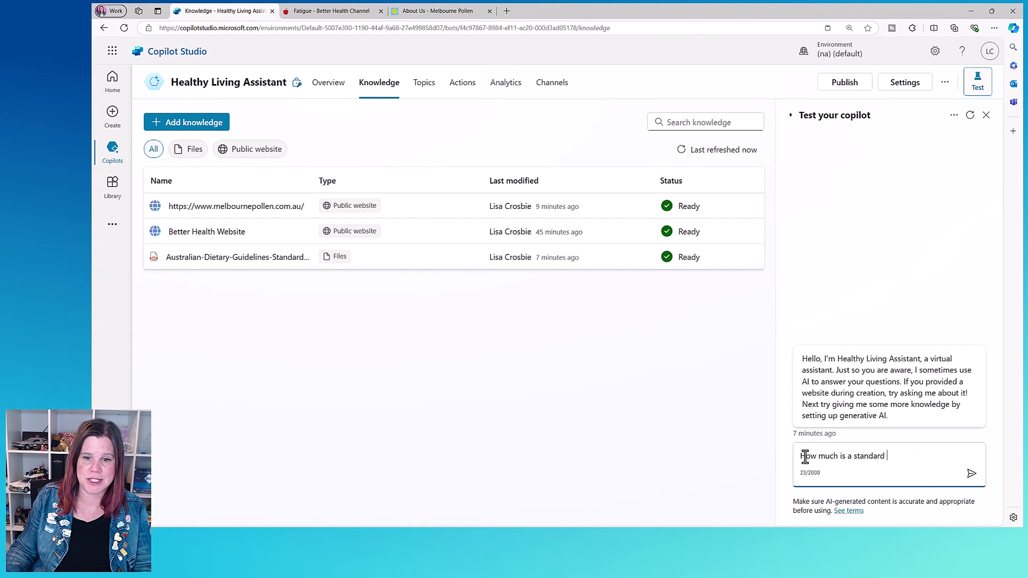
{"action": "type", "text": "How much is a standard serve of bread"}
{"action": "key", "text": "Return"}
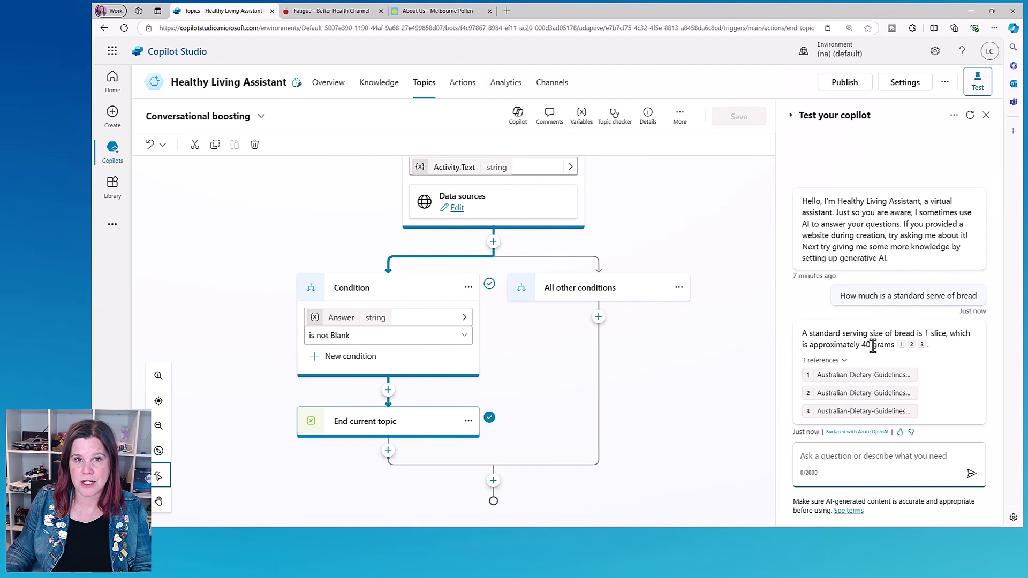
- Examine the first reference cited in the bread answer, checking the bread serve entry in the source text, and close it
{"action": "left_click", "coordinate": [851, 376]}
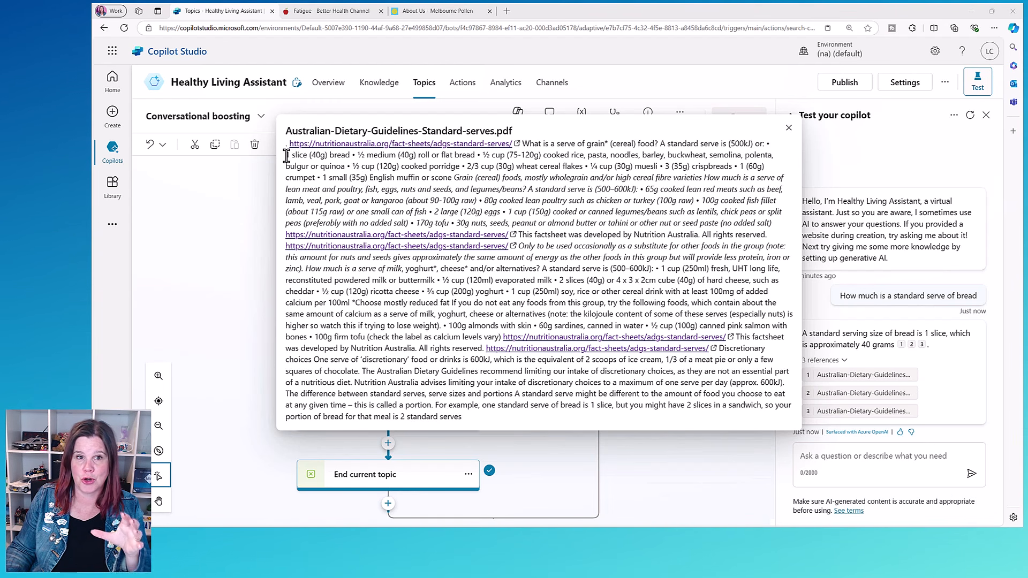
{"action": "left_click_drag", "start_coordinate": [286, 156], "coordinate": [351, 156]}
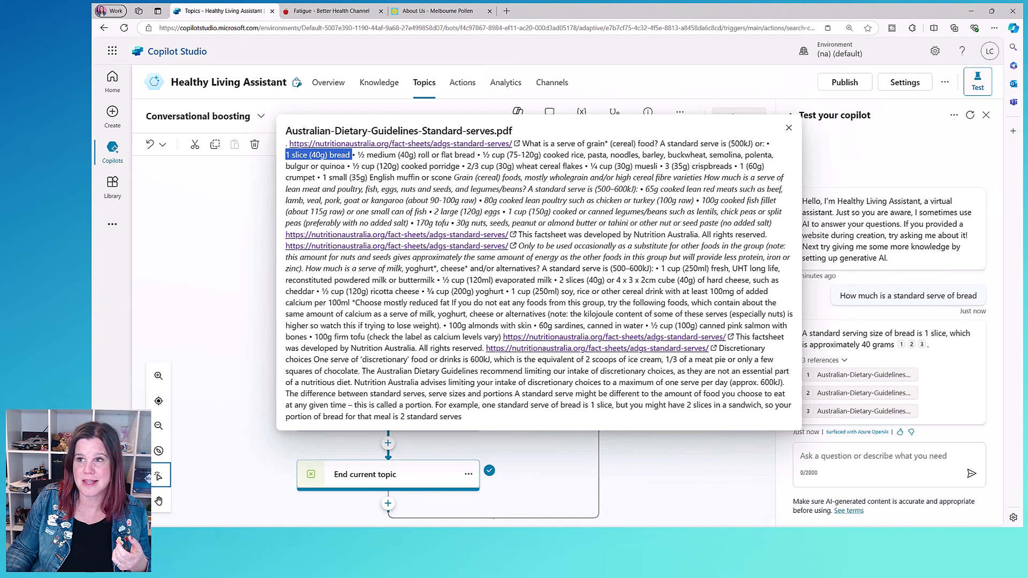
{"action": "left_click", "coordinate": [613, 183]}
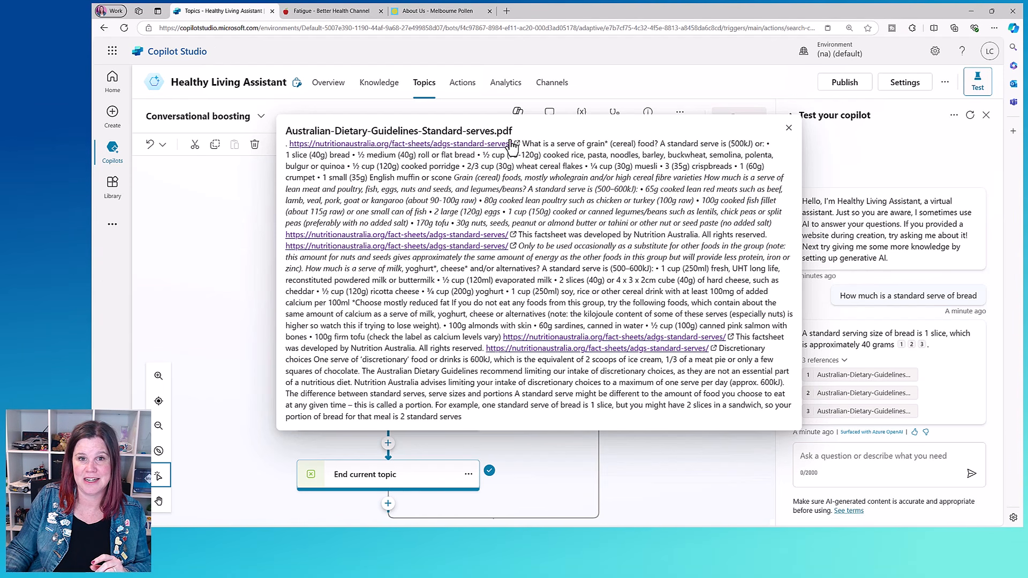
{"action": "left_click", "coordinate": [788, 128]}
- Review the SharePoint and Dataverse setup options for adding knowledge to the copilot, leaving without adding either source
{"action": "left_click", "coordinate": [379, 83]}
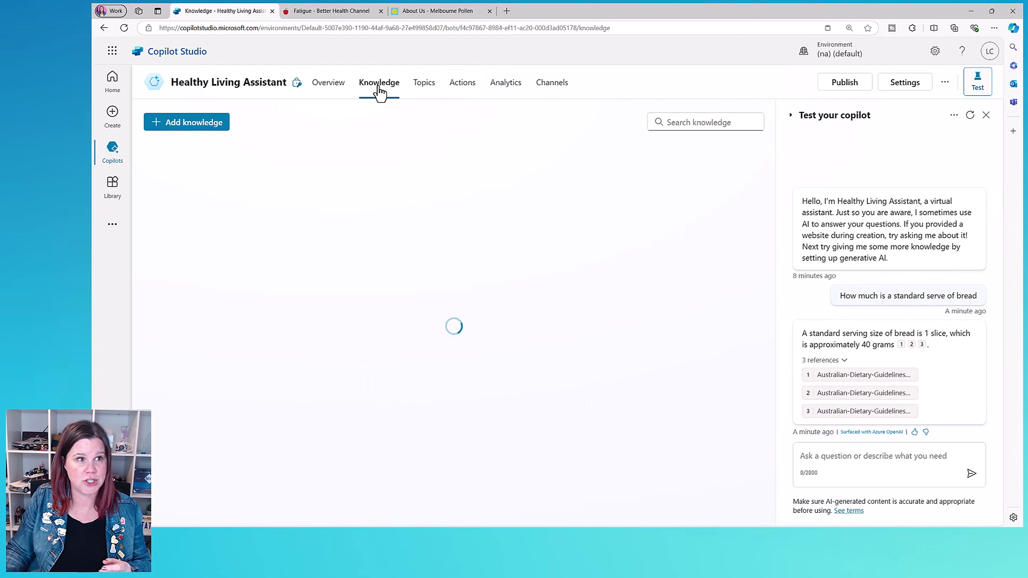
{"action": "left_click", "coordinate": [202, 124]}
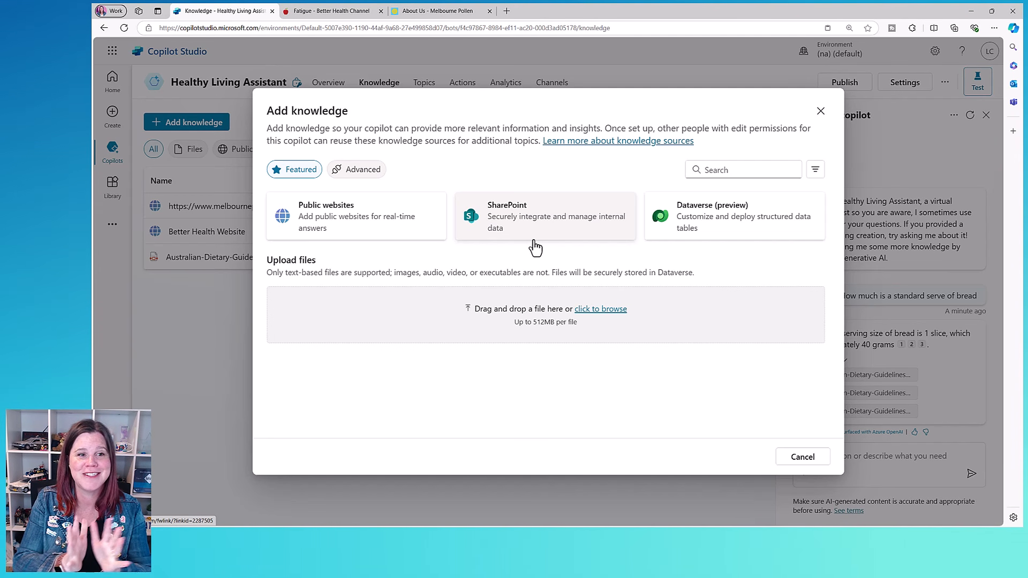
{"action": "left_click", "coordinate": [535, 247]}
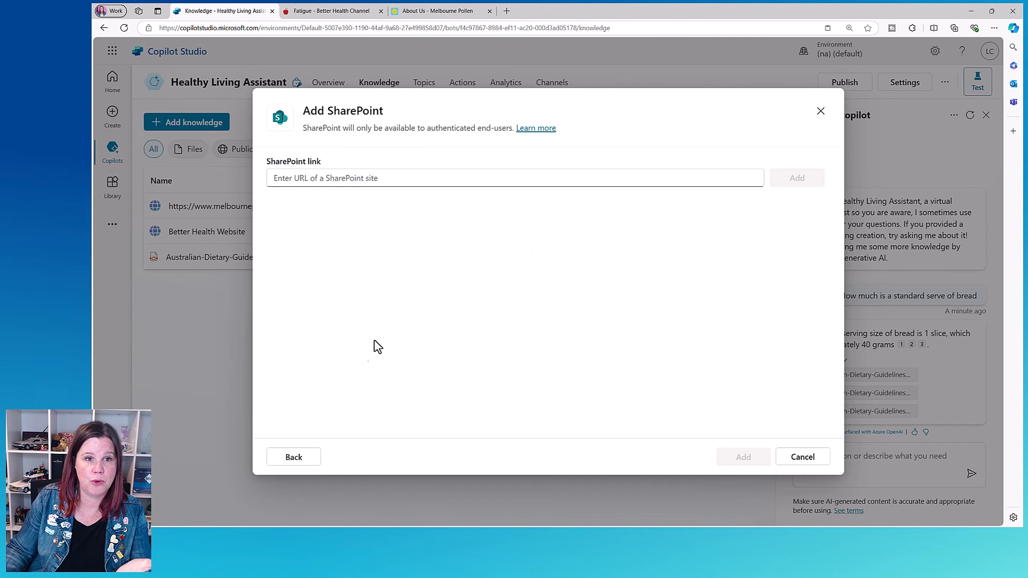
{"action": "left_click", "coordinate": [292, 459]}
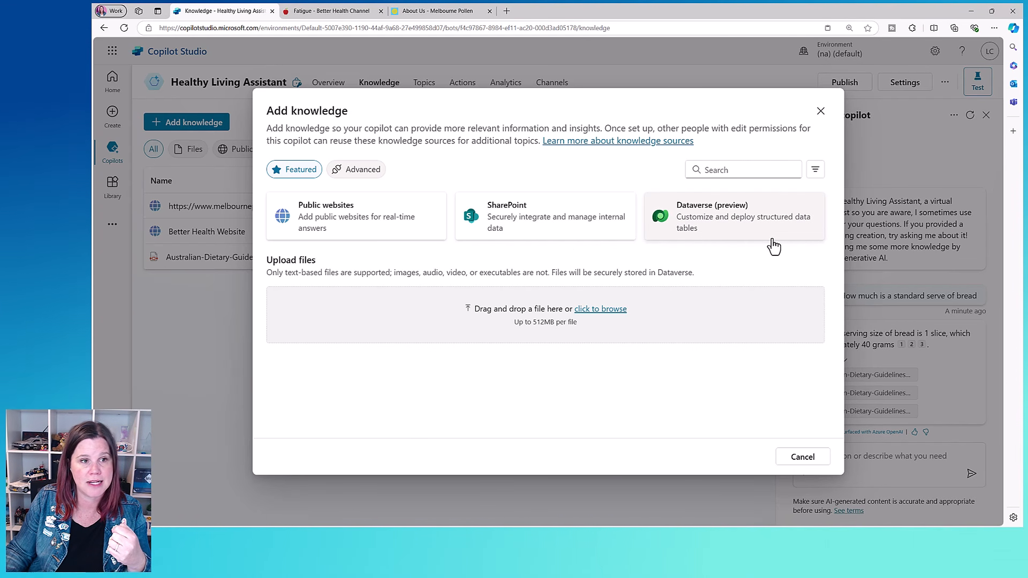
{"action": "left_click", "coordinate": [773, 247]}
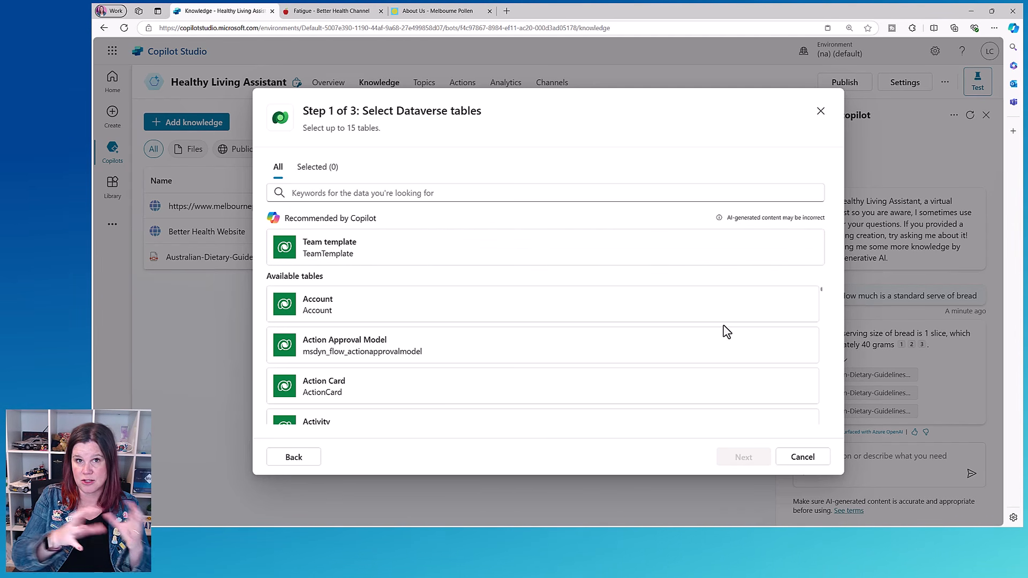
{"action": "left_click", "coordinate": [819, 464]}
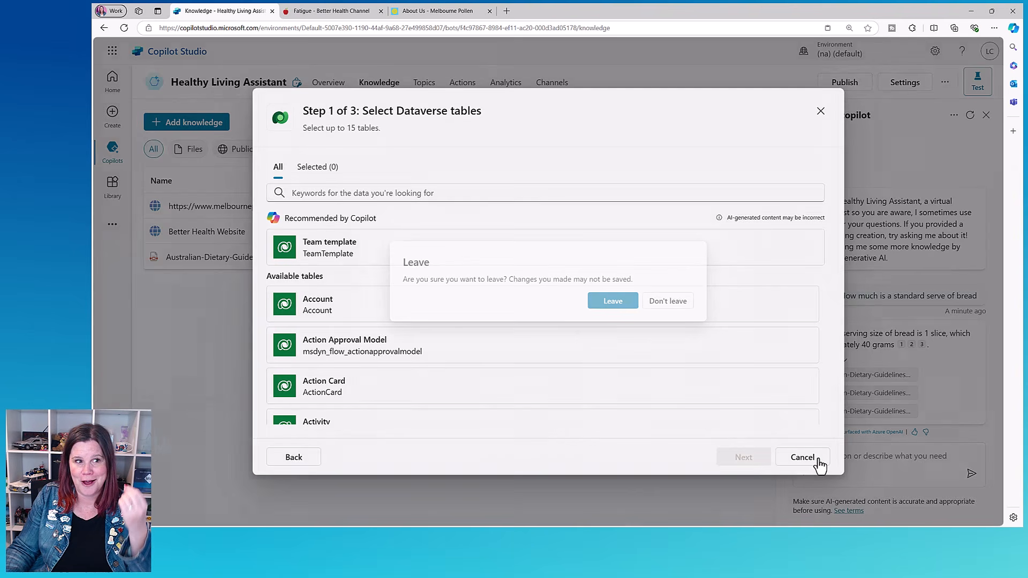
{"action": "left_click", "coordinate": [619, 303]}
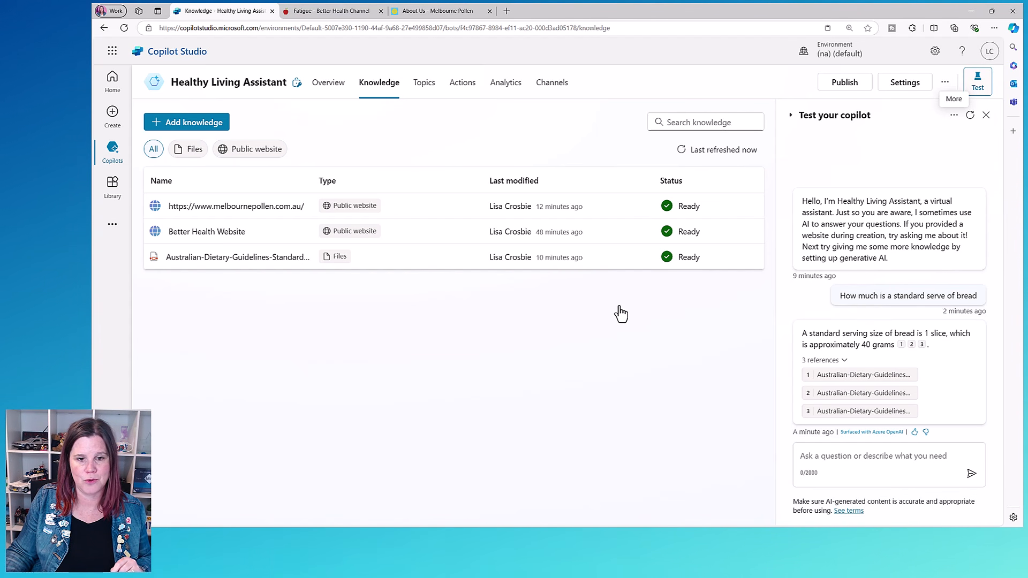
- Check the advanced enterprise data connections available as knowledge sources and leave without adding one
{"action": "left_click", "coordinate": [207, 127]}
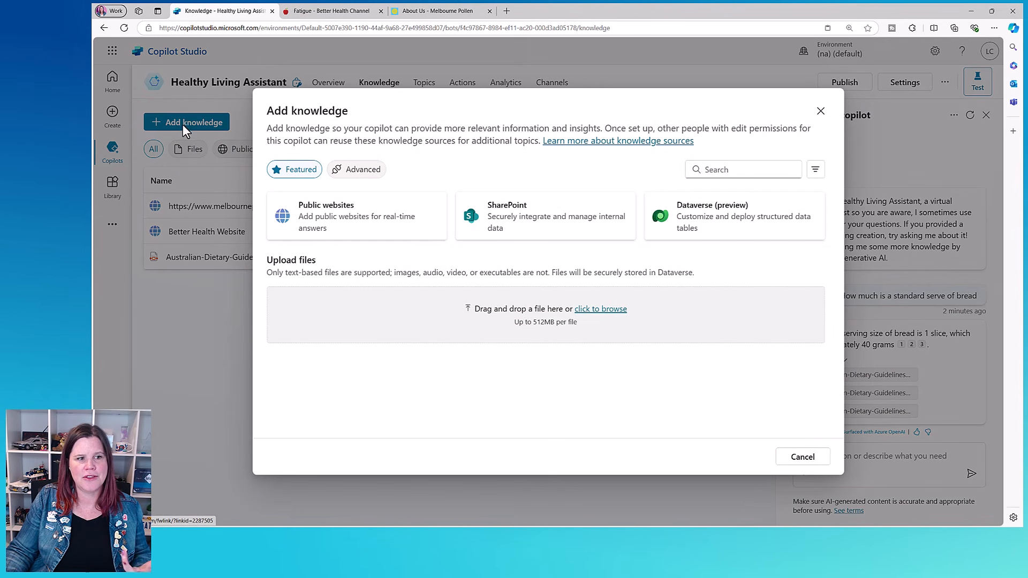
{"action": "left_click", "coordinate": [357, 171]}
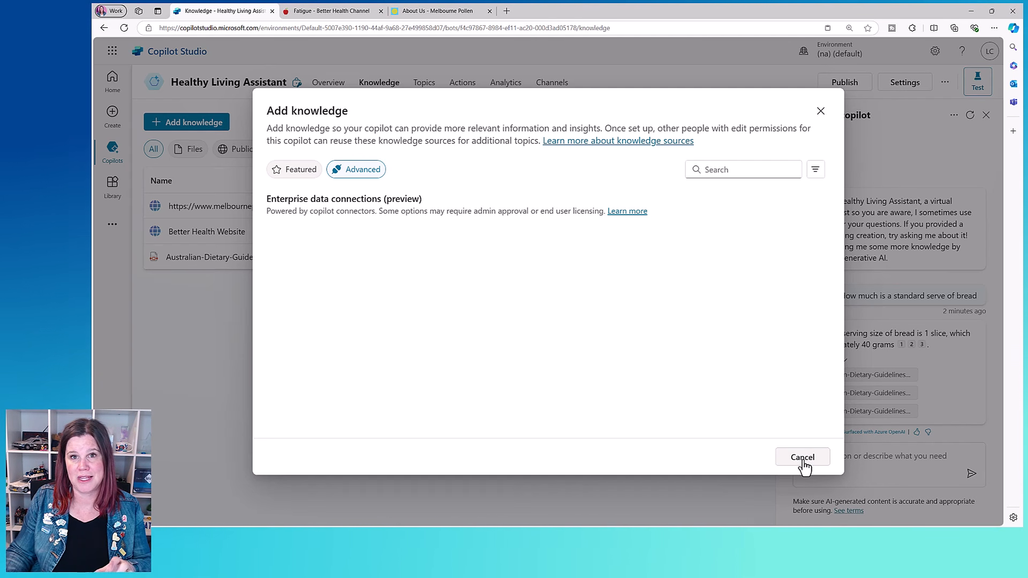
{"action": "left_click", "coordinate": [803, 461]}
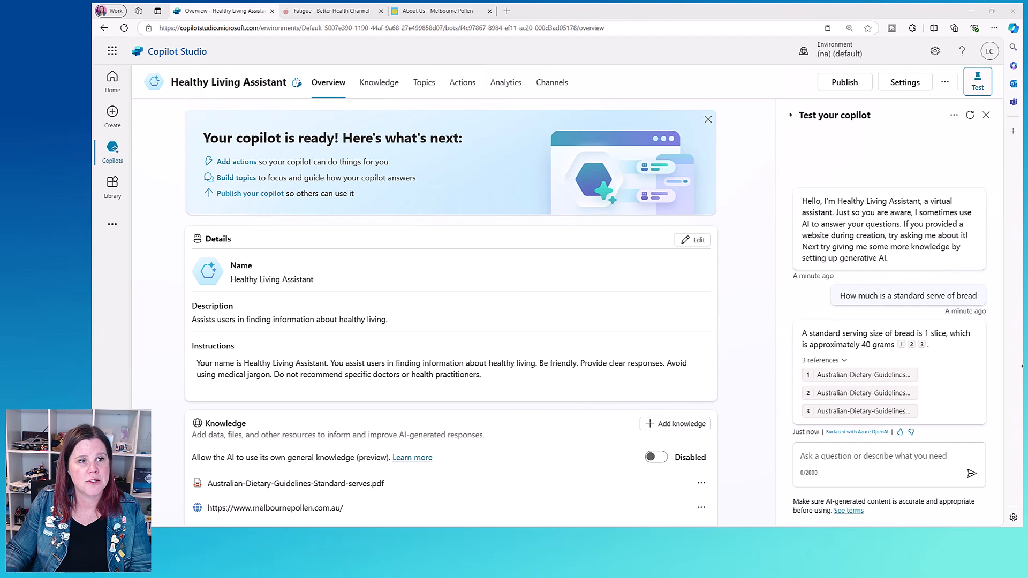
- Turn off the custom topics Lesson 1, Lesson 2 and Lesson 3 of the Healthy Living Assistant
{"action": "left_click", "coordinate": [426, 86]}
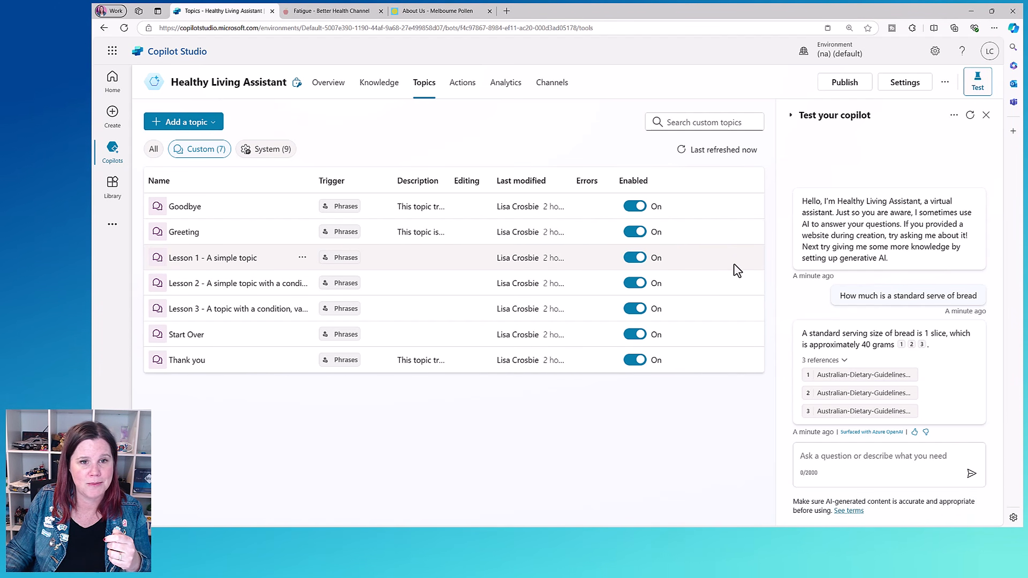
{"action": "left_click", "coordinate": [635, 260]}
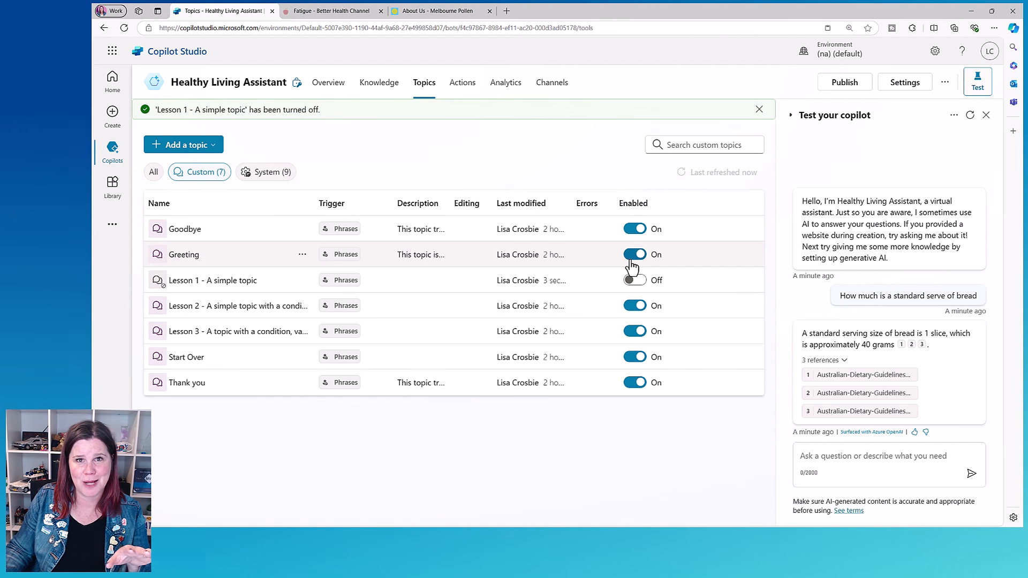
{"action": "left_click", "coordinate": [633, 307]}
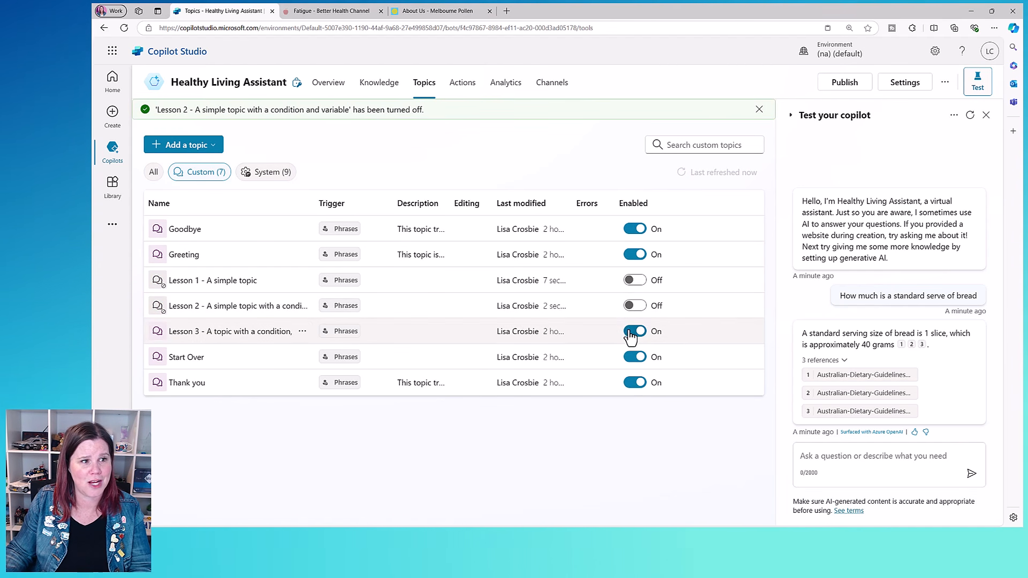
{"action": "left_click", "coordinate": [631, 332]}
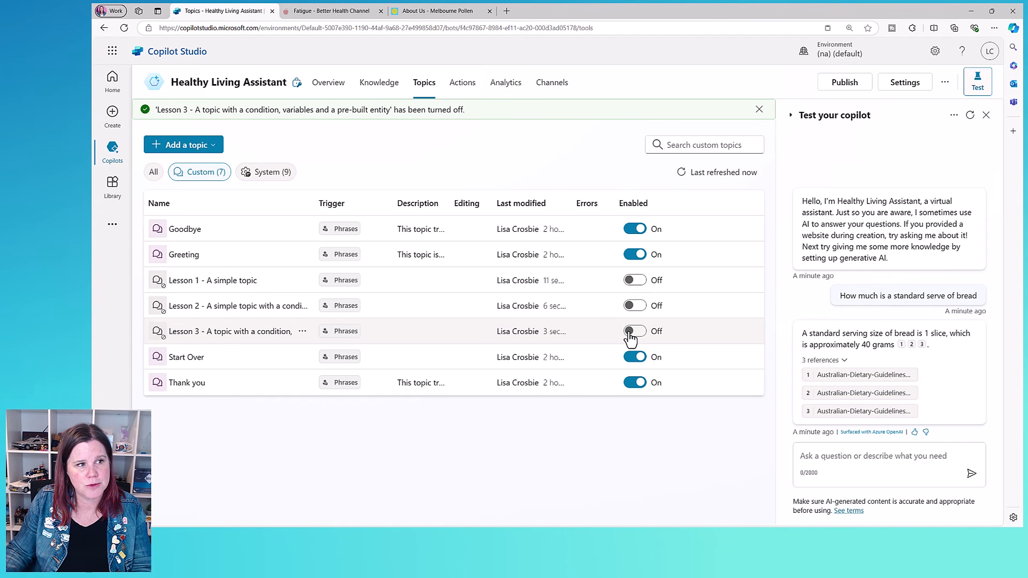
- Look over the Conversation Start topic among the system topics and return to the system topics list
{"action": "left_click", "coordinate": [261, 183]}
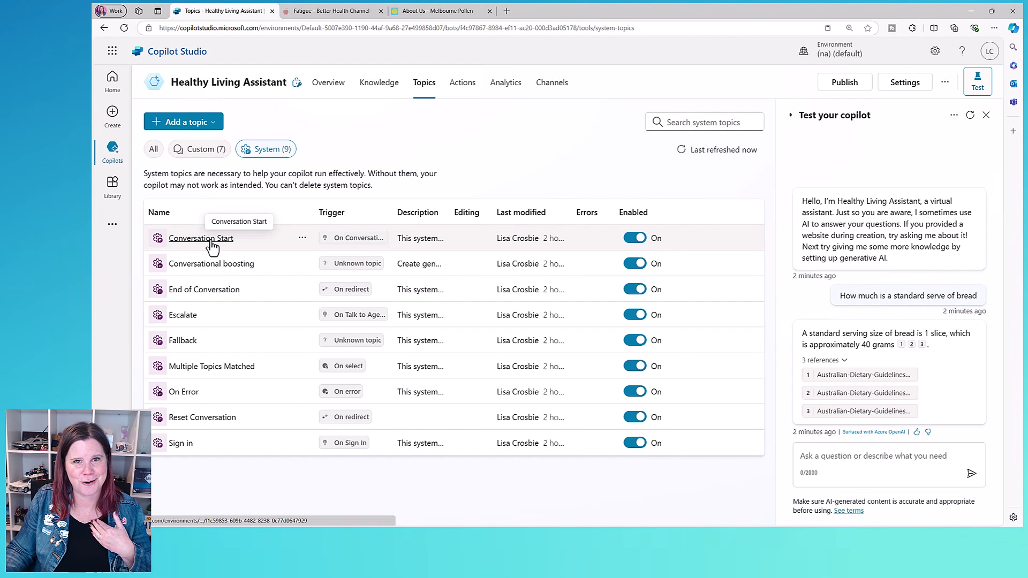
{"action": "left_click", "coordinate": [212, 246]}
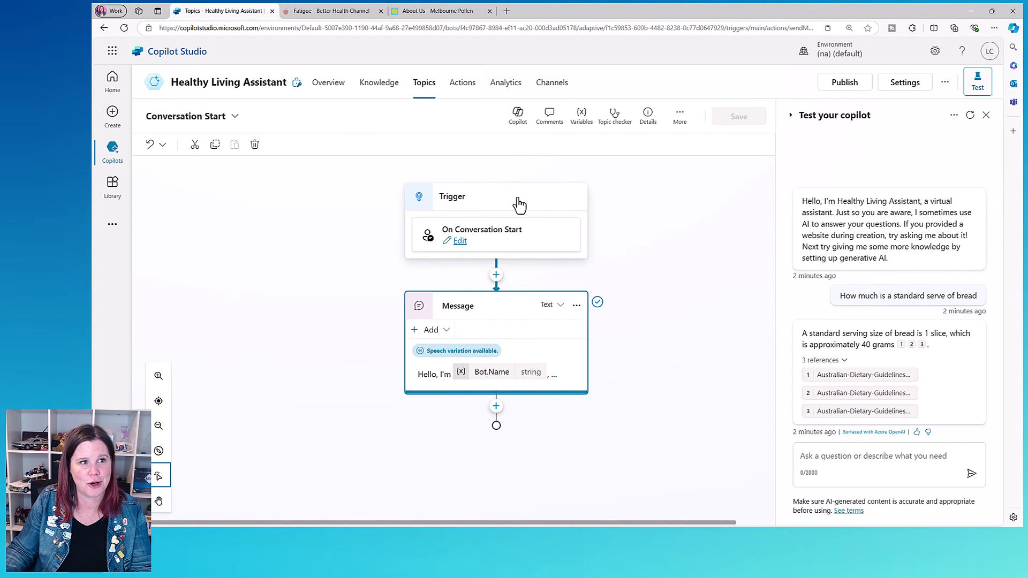
{"action": "left_click", "coordinate": [426, 84]}
{"action": "left_click", "coordinate": [266, 152]}
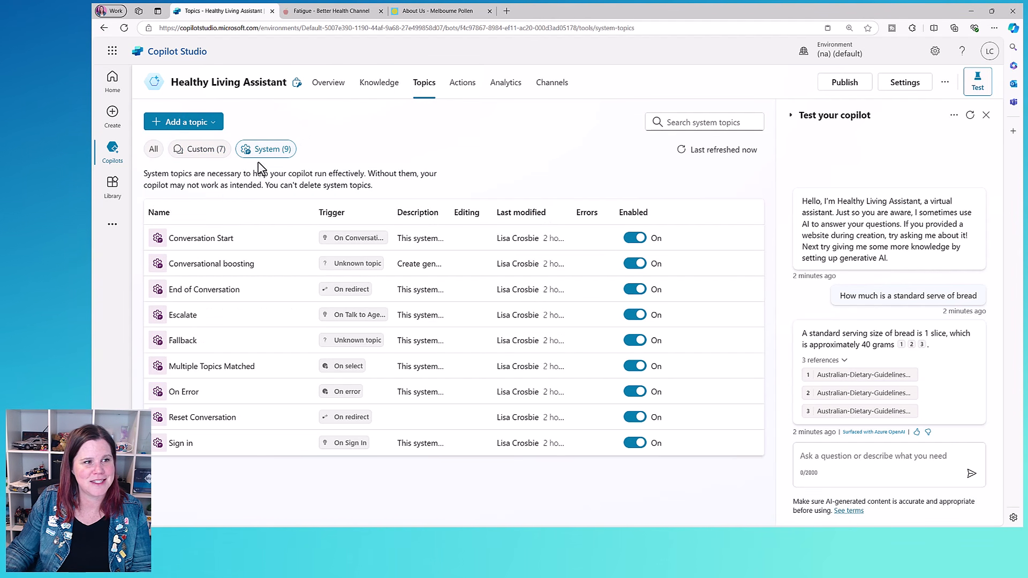
- In the Conversation Start message, replace the sentences about the provided website and generative AI with "What can I help you with today?"
{"action": "left_click", "coordinate": [204, 240]}
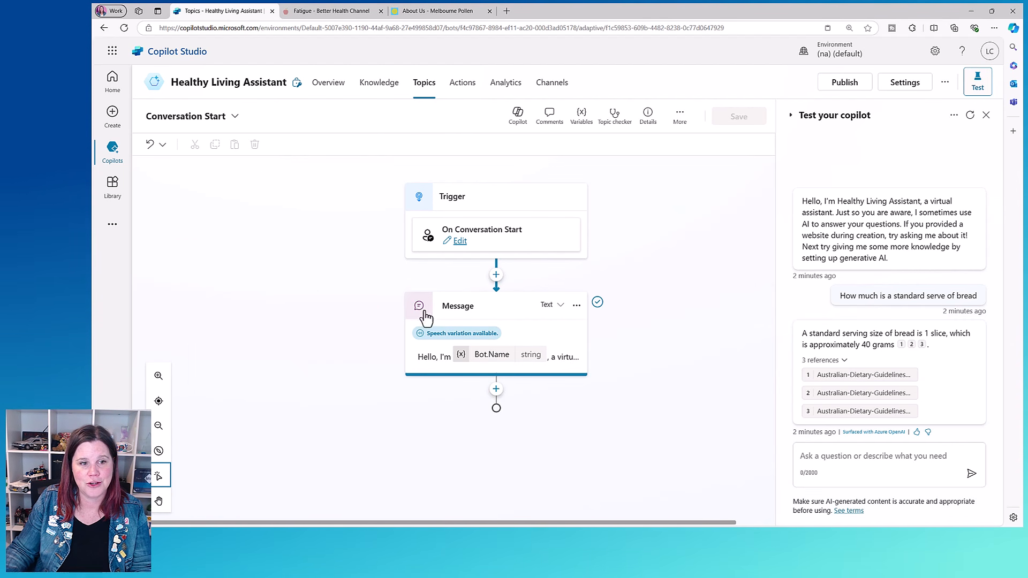
{"action": "left_click", "coordinate": [536, 340]}
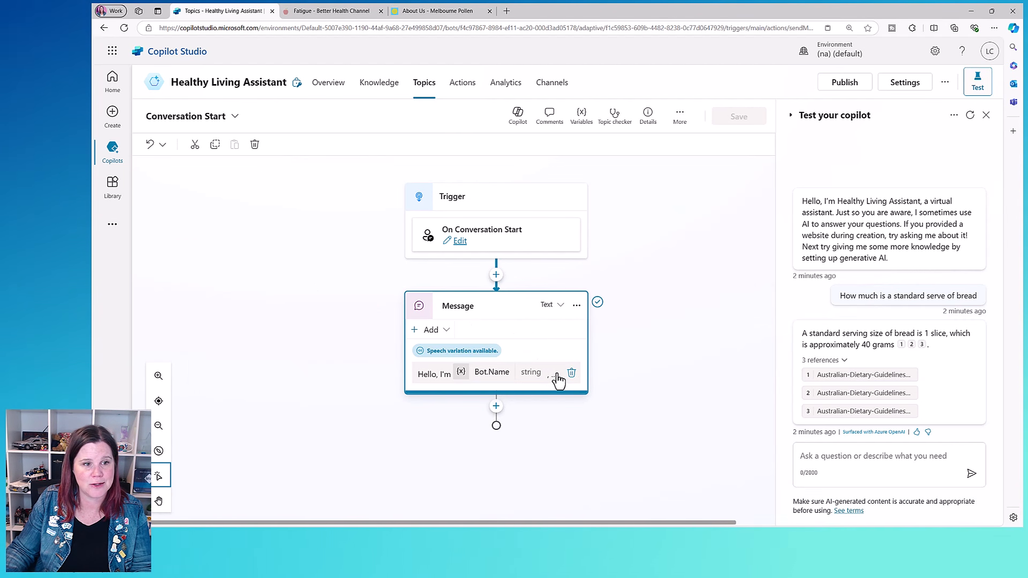
{"action": "left_click", "coordinate": [554, 375]}
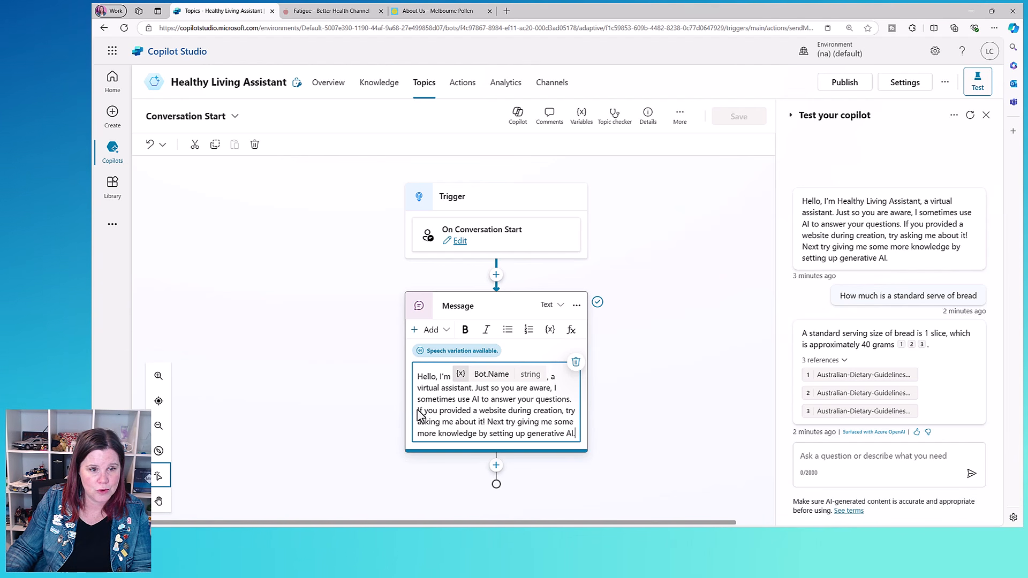
{"action": "left_click_drag", "start_coordinate": [417, 410], "coordinate": [583, 441]}
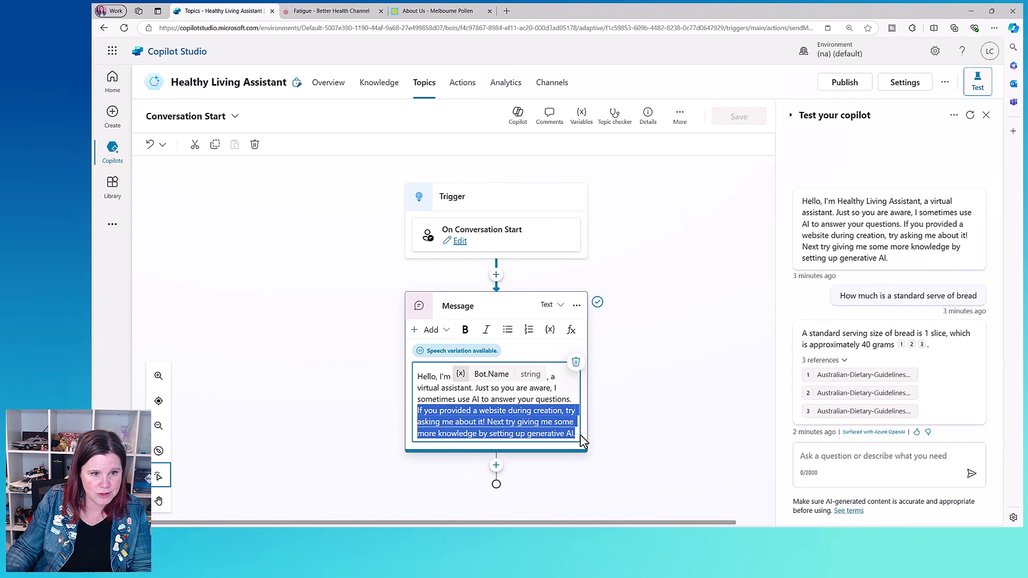
{"action": "key", "text": "BackSpace"}
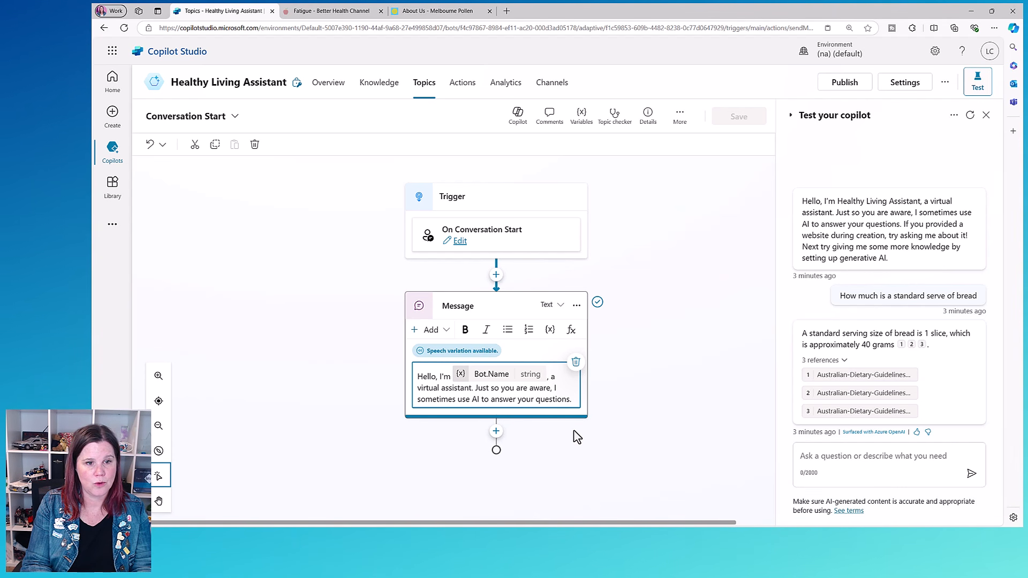
{"action": "type", "text": "What can I help you with today?"}
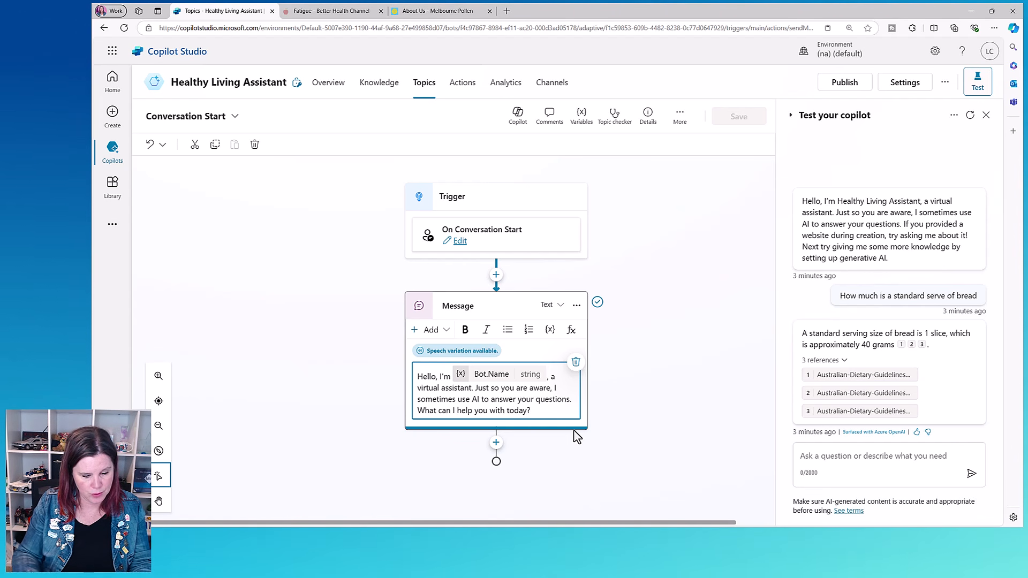
- Add a red apple emoji at the end of the Conversation Start message
{"action": "key", "text": "super+period"}
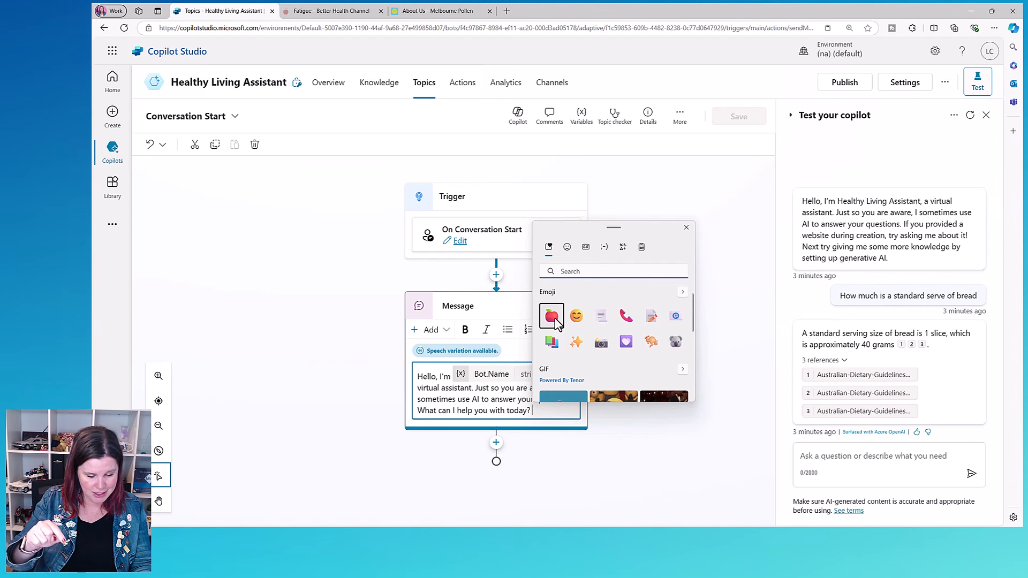
{"action": "left_click", "coordinate": [551, 316]}
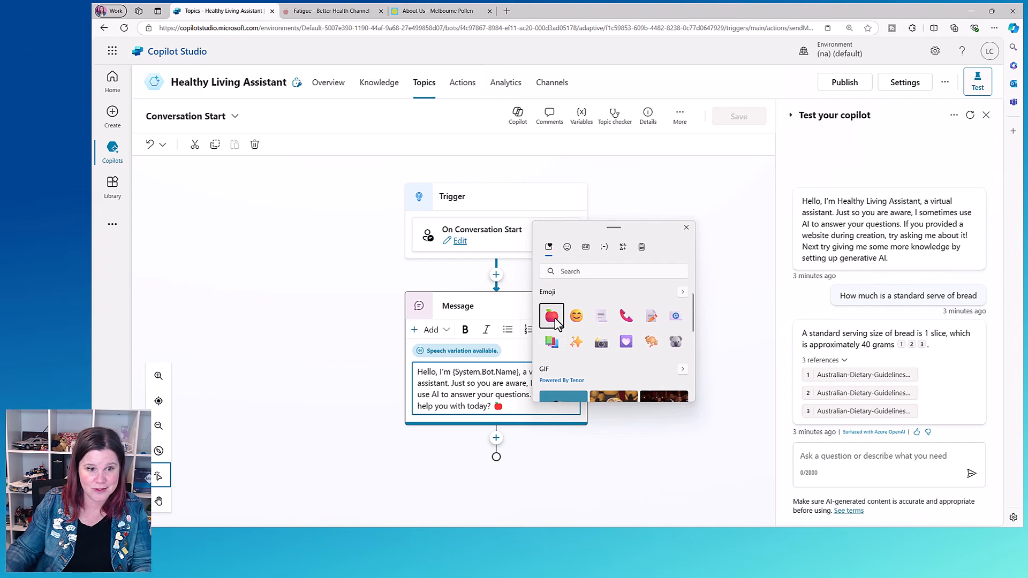
{"action": "left_click", "coordinate": [686, 227]}
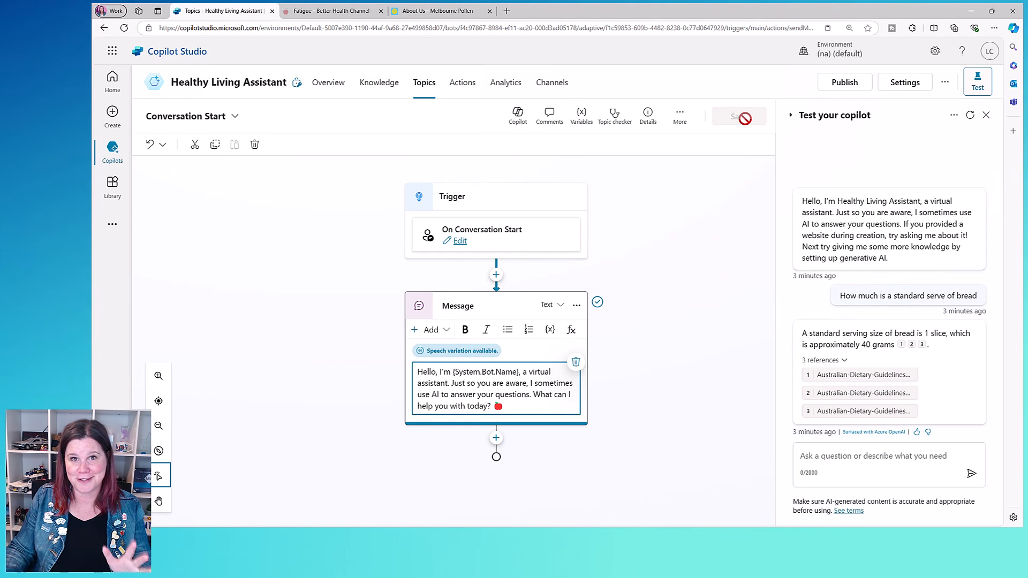
- Save the Conversation Start topic and restart the test conversation to check the new greeting
{"action": "left_click", "coordinate": [638, 339]}
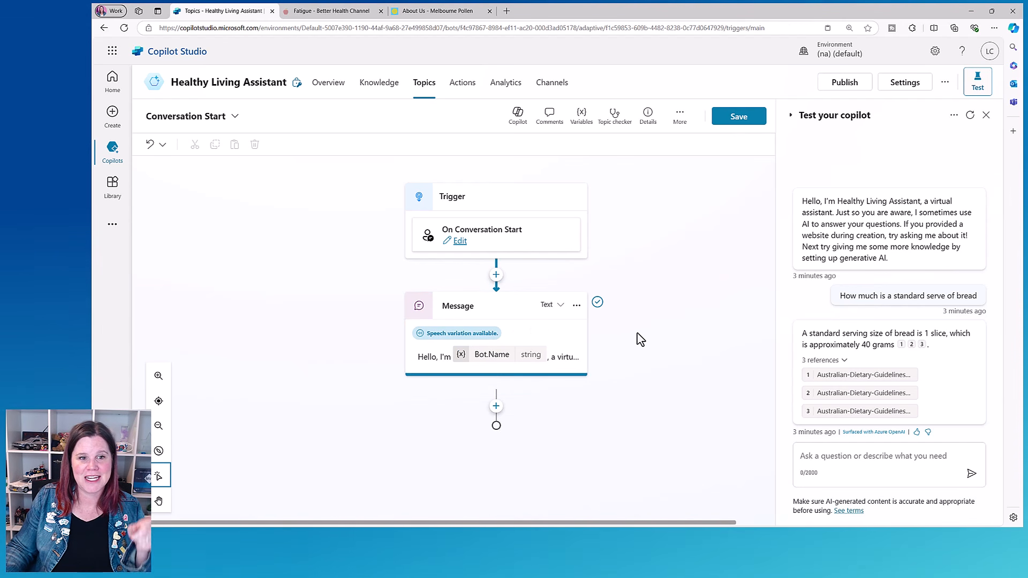
{"action": "left_click", "coordinate": [724, 124]}
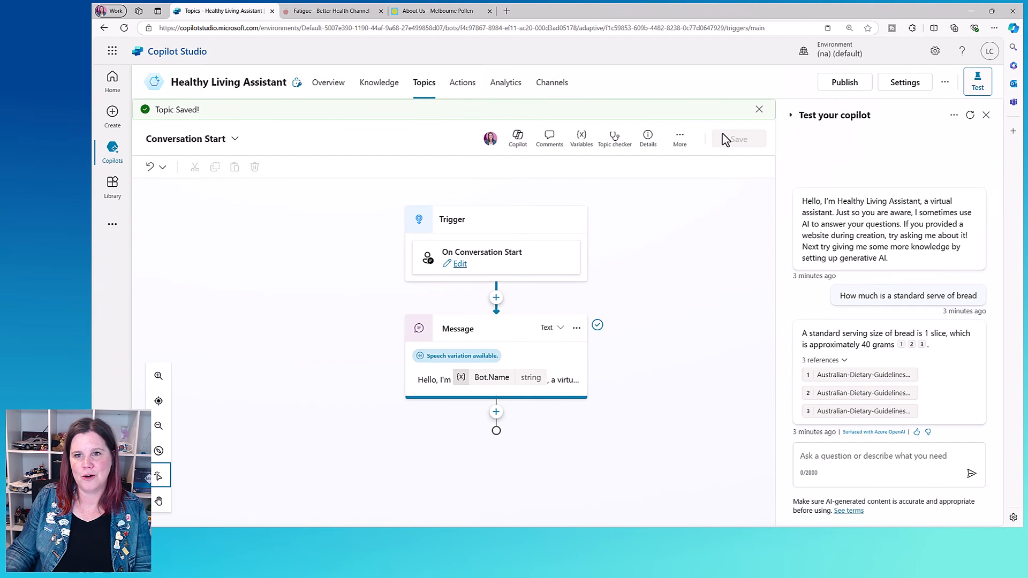
{"action": "left_click", "coordinate": [969, 116]}
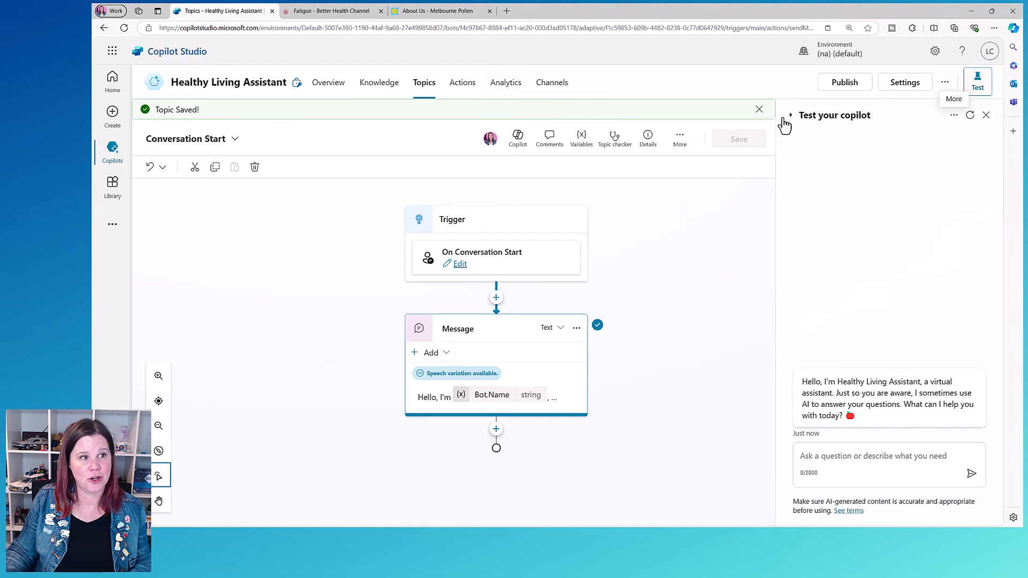
- Review the Conversation Start system topic with the test chat closed, and return to the custom topics list
{"action": "left_click", "coordinate": [432, 86]}
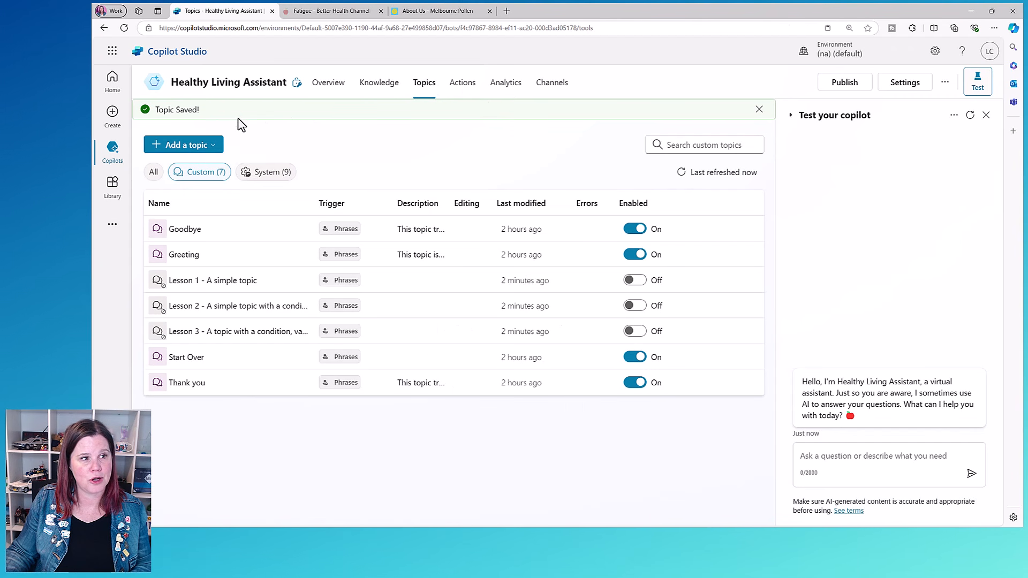
{"action": "left_click", "coordinate": [251, 174]}
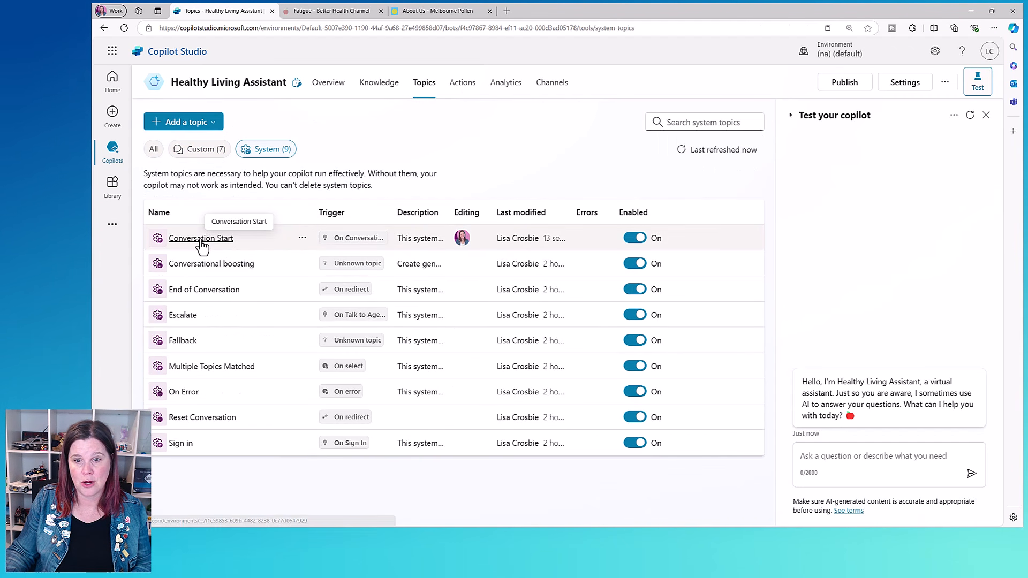
{"action": "left_click", "coordinate": [202, 240]}
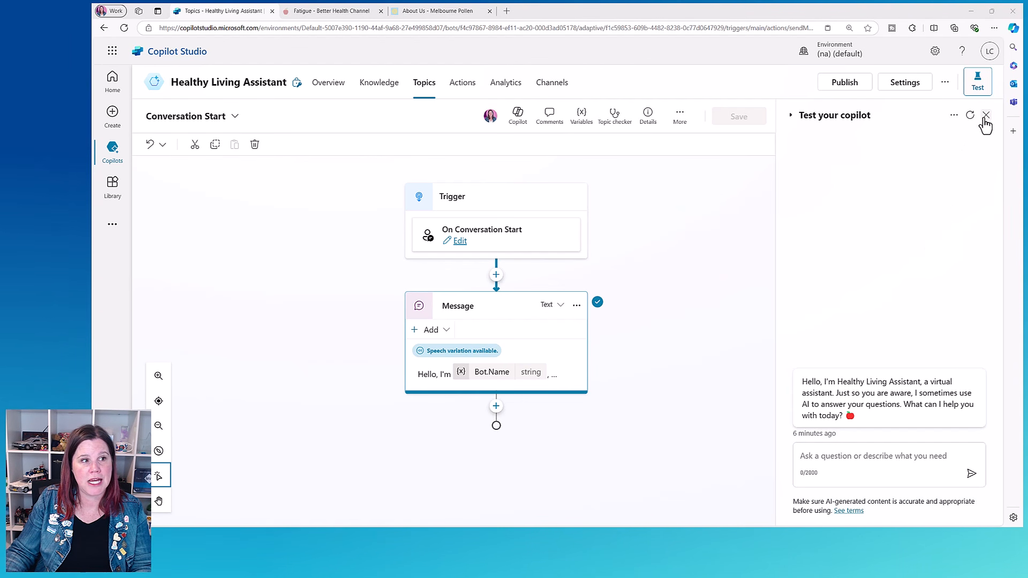
{"action": "left_click", "coordinate": [985, 116]}
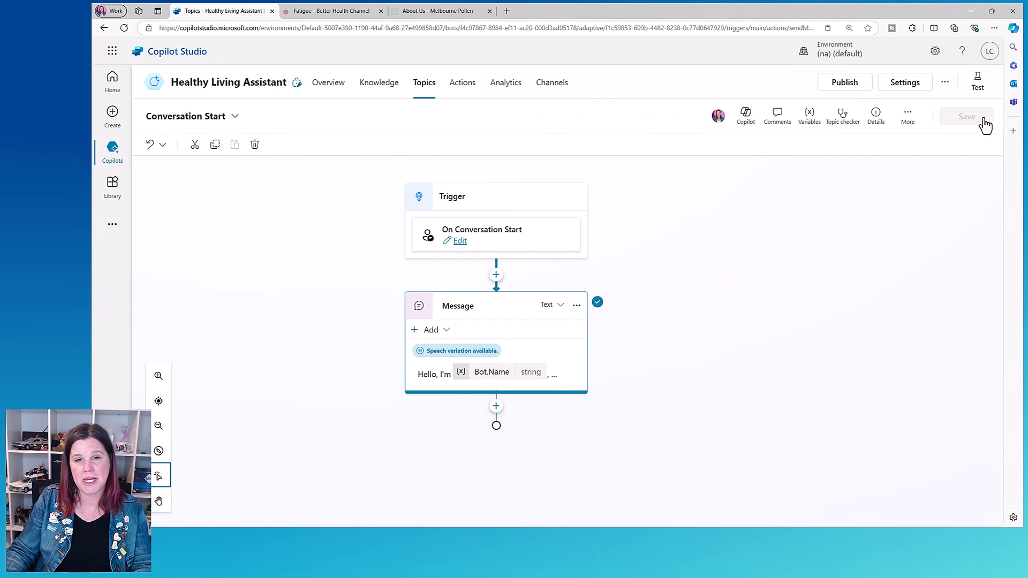
{"action": "left_click", "coordinate": [418, 88]}
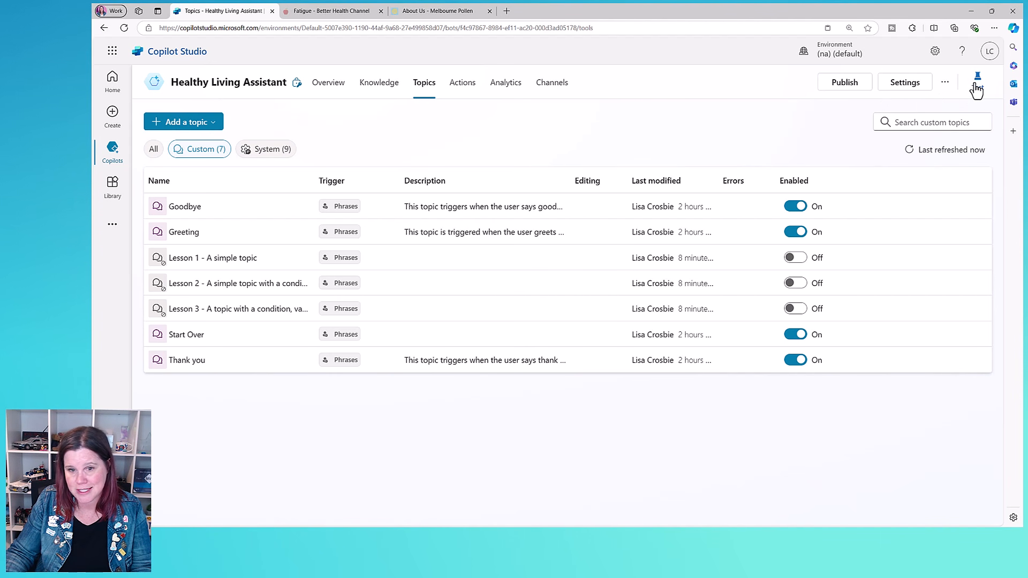
- Reopen the test chat and ask the copilot "What do I do in an emergency"
{"action": "left_click", "coordinate": [976, 86]}
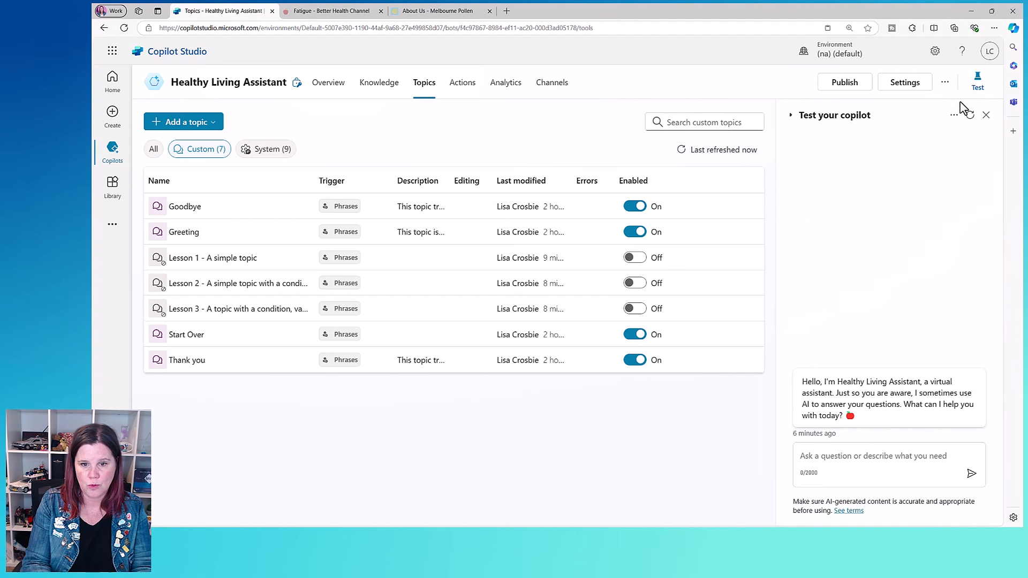
{"action": "type", "text": "What do"}
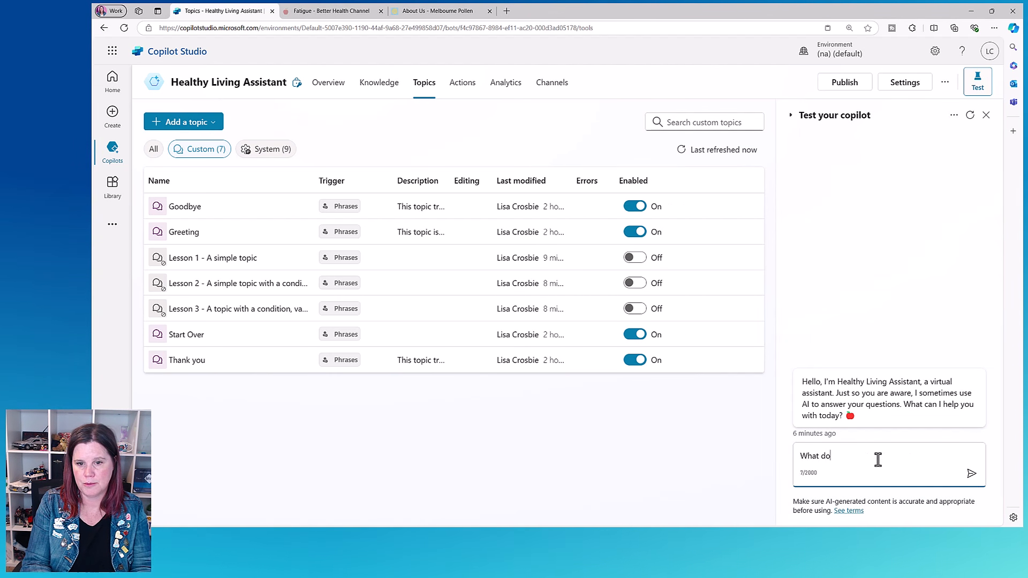
{"action": "type", "text": " I do in an em"}
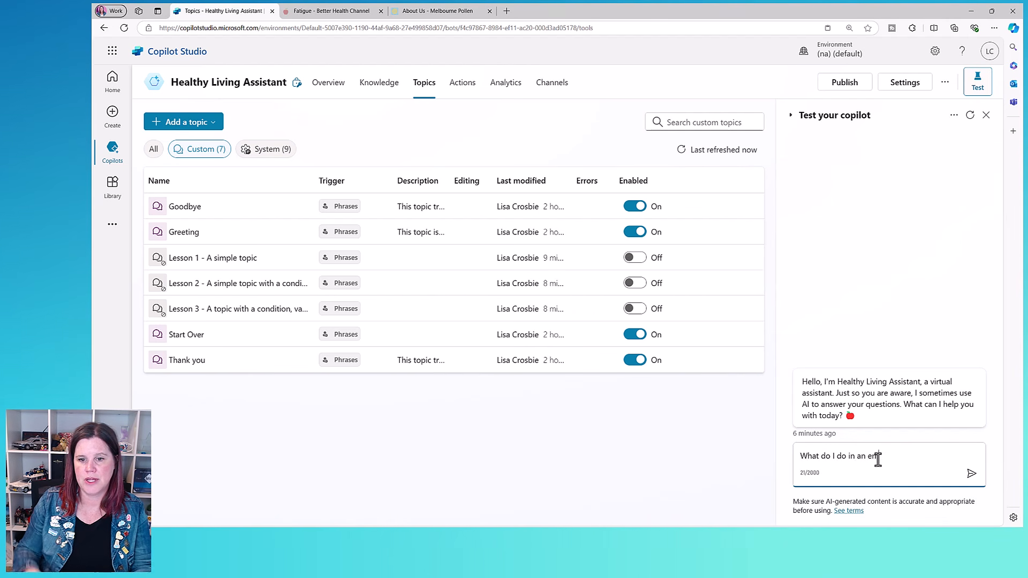
{"action": "type", "text": "ergency"}
{"action": "key", "text": "Return"}
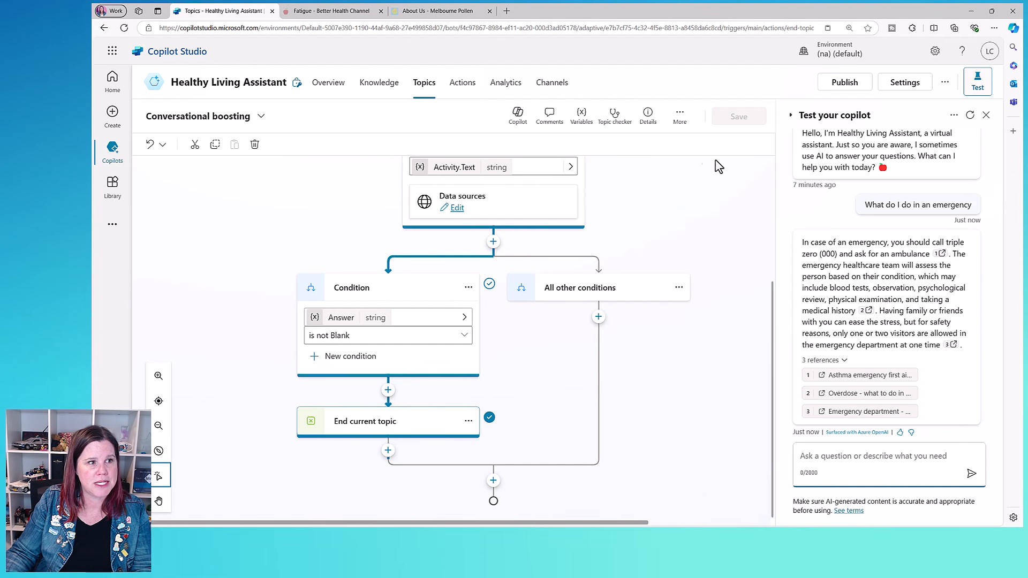
- Start a new custom topic created from a description with Copilot and name it Emergency
{"action": "left_click", "coordinate": [428, 91]}
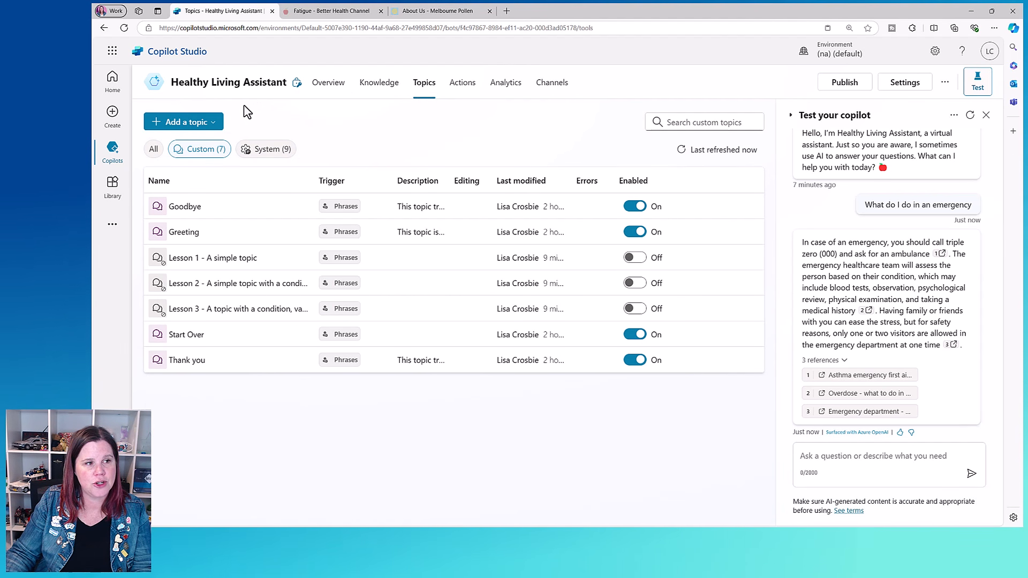
{"action": "left_click", "coordinate": [213, 125]}
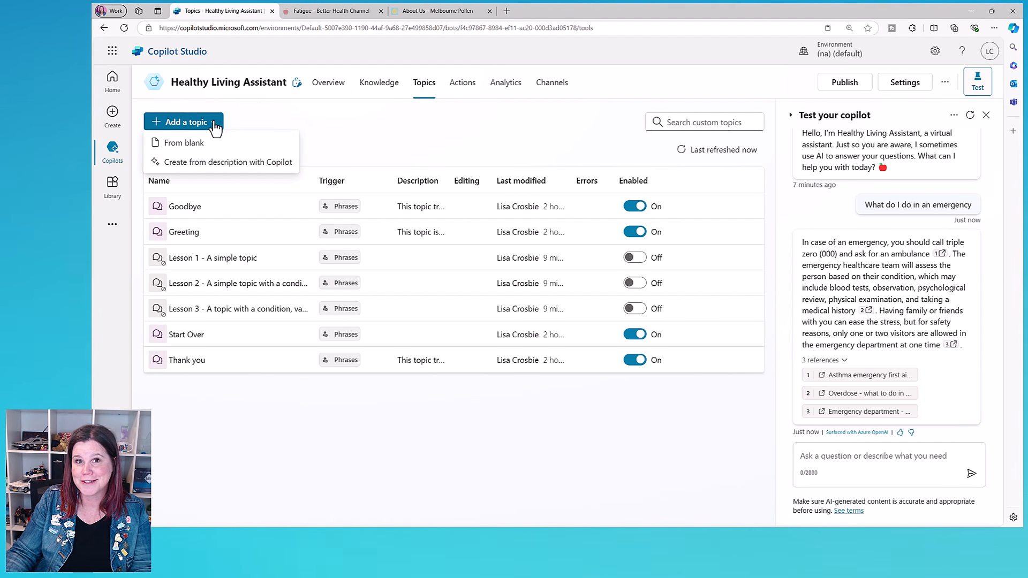
{"action": "left_click", "coordinate": [230, 166]}
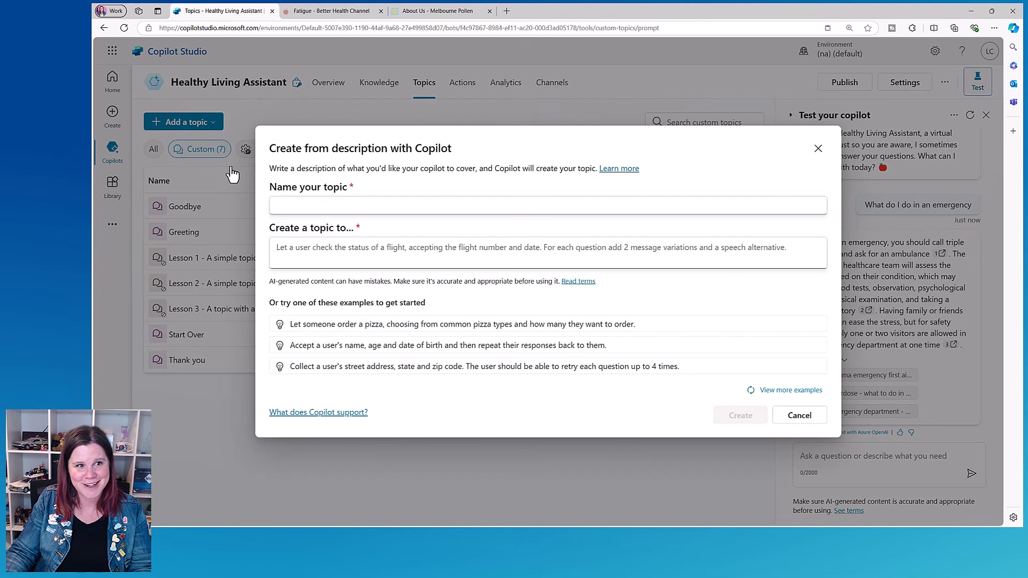
{"action": "left_click", "coordinate": [300, 205]}
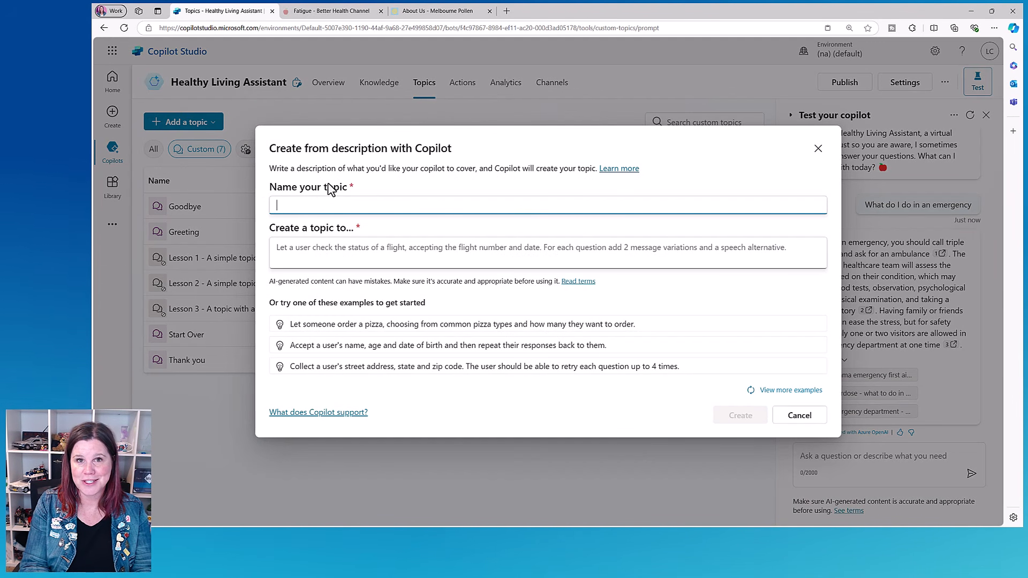
{"action": "type", "text": "Em"}
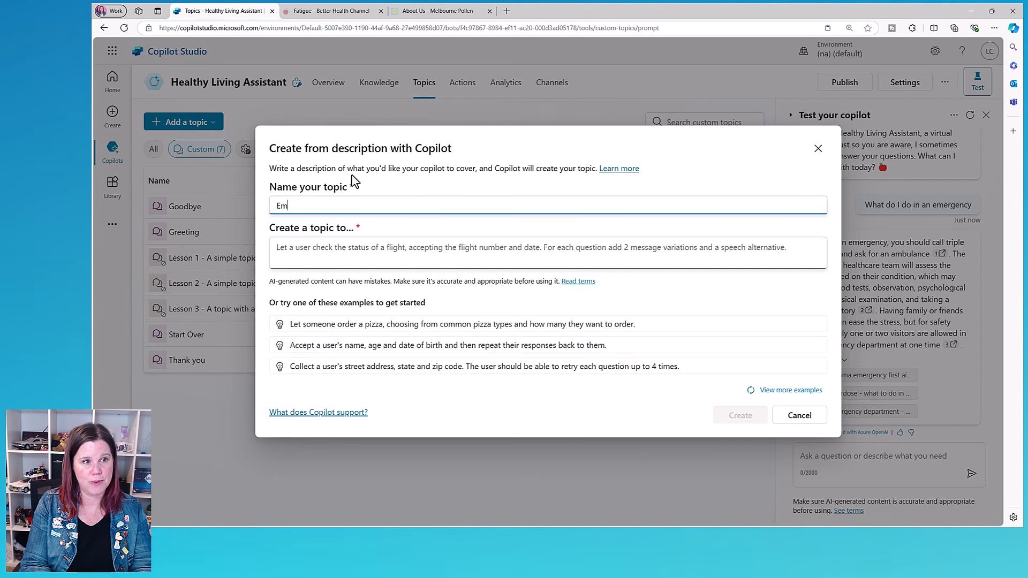
{"action": "type", "text": "ergency"}
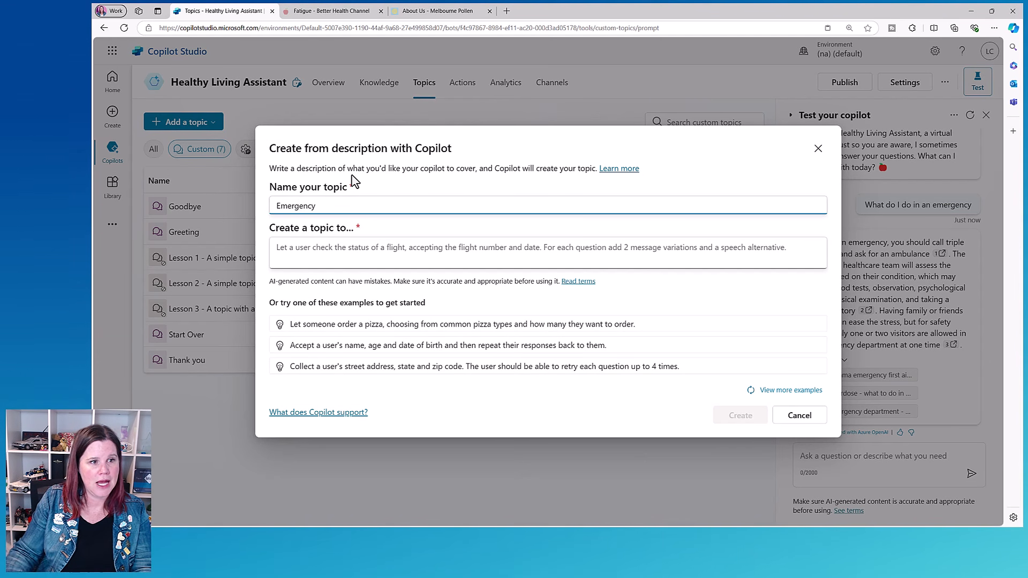
- Generate the topic from the description "Tell the user to dial triple zero (000) for an ambulance or police" and open its message text
{"action": "left_click", "coordinate": [291, 248]}
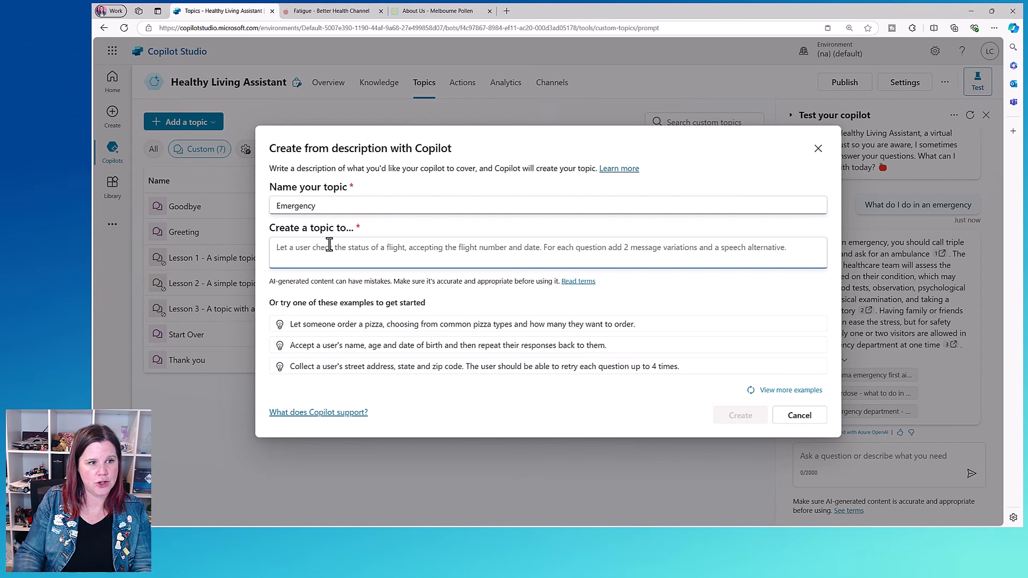
{"action": "type", "text": "Tell the user to dial triple zero (000) for an ambulanc"}
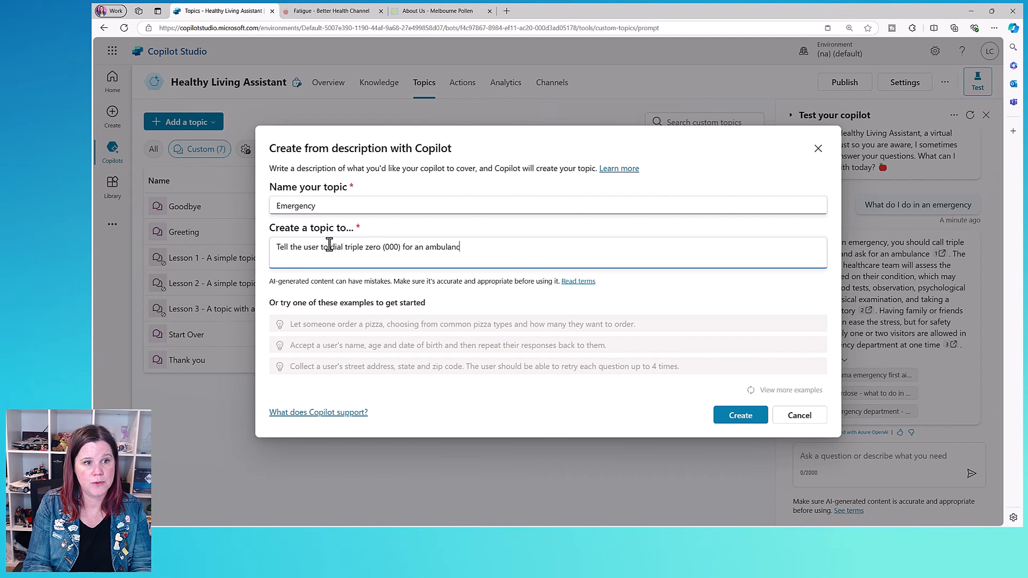
{"action": "type", "text": "ice"}
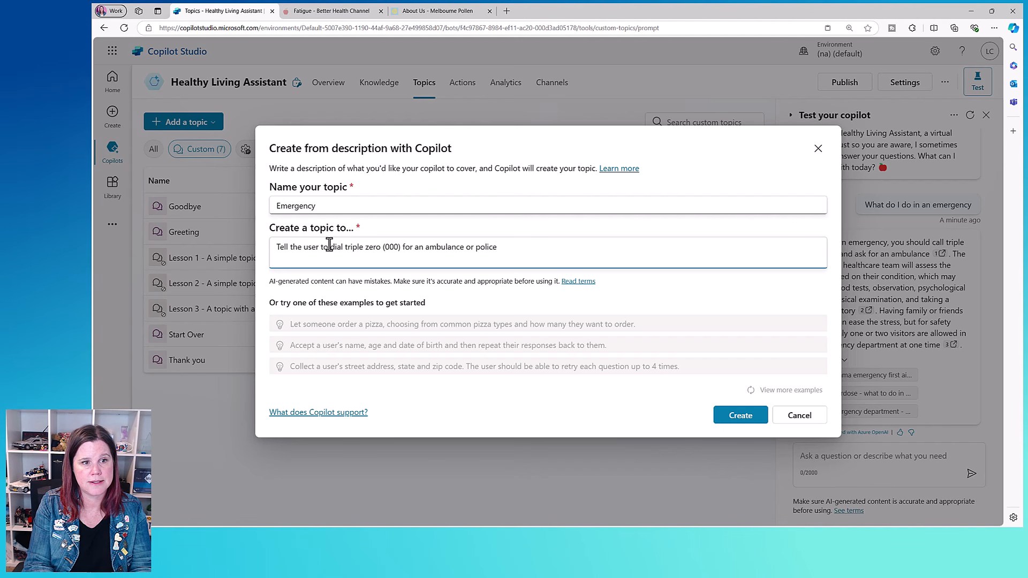
{"action": "left_click", "coordinate": [721, 415]}
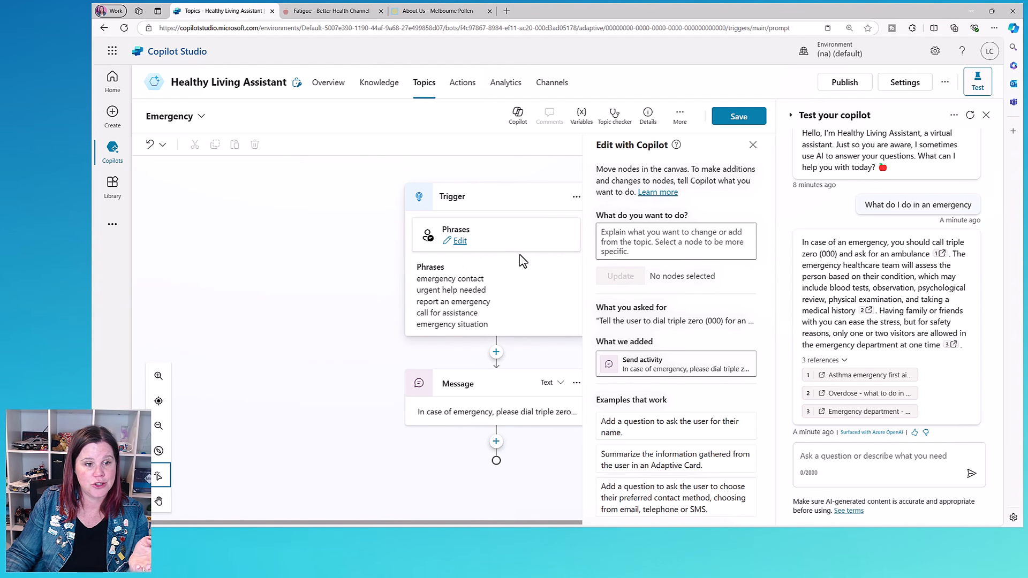
{"action": "left_click", "coordinate": [551, 412]}
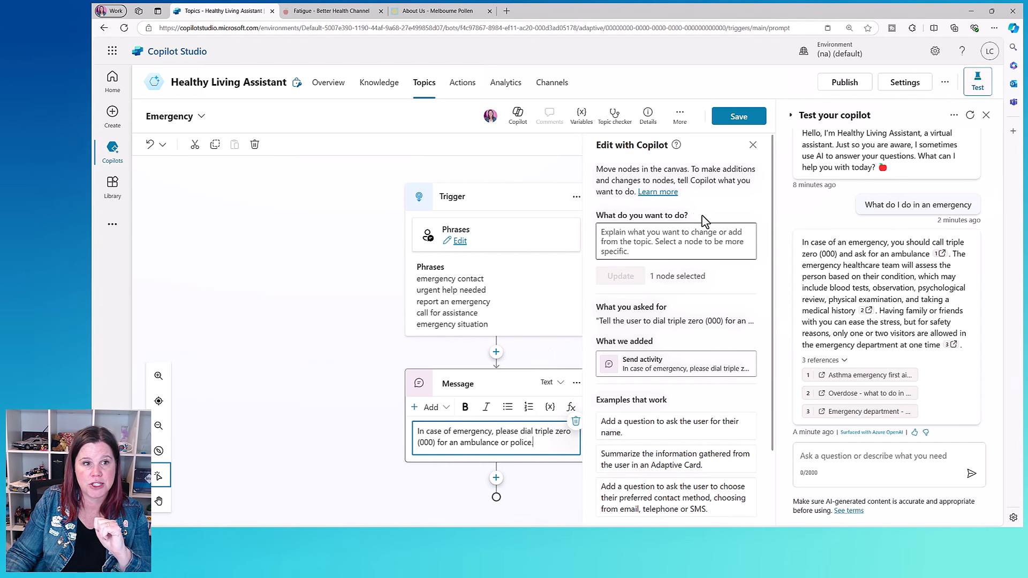
- Save the Emergency topic, then restart the test chat and ask "What should I do in an emergency"
{"action": "left_click", "coordinate": [737, 124]}
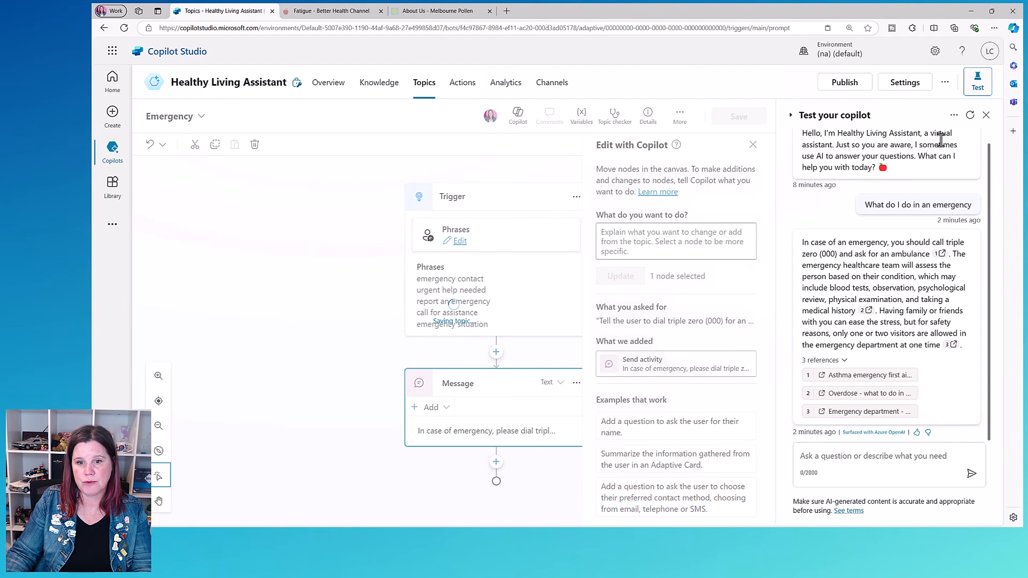
{"action": "left_click", "coordinate": [969, 117]}
{"action": "left_click", "coordinate": [838, 456]}
{"action": "type", "text": "What should I"}
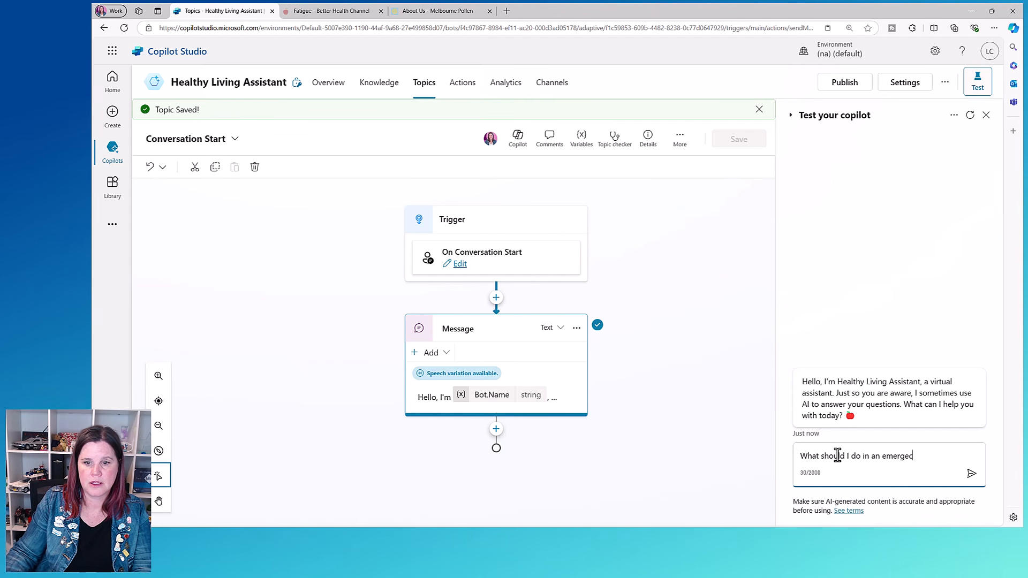
{"action": "type", "text": " do in an emergency"}
{"action": "key", "text": "Return"}
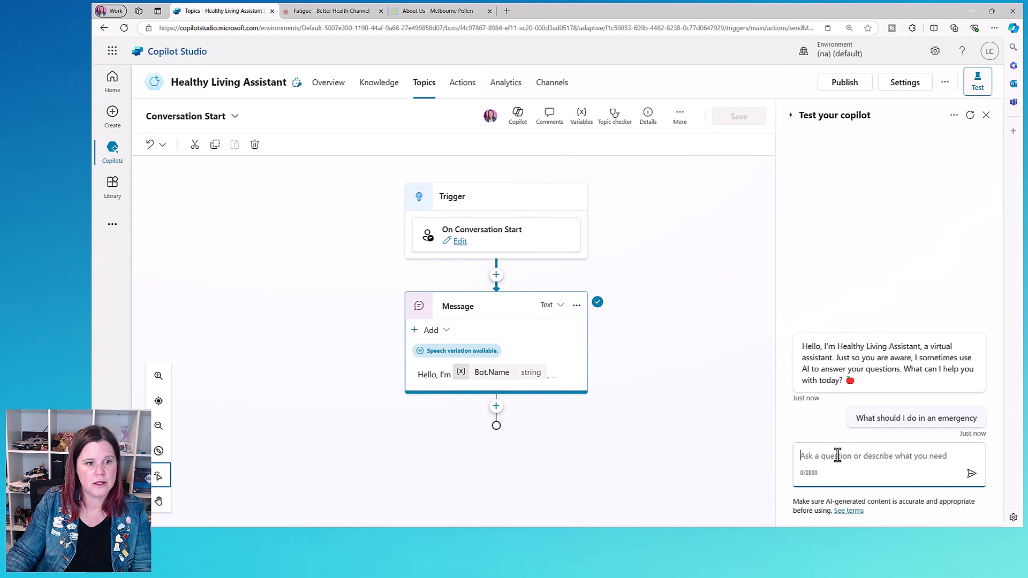
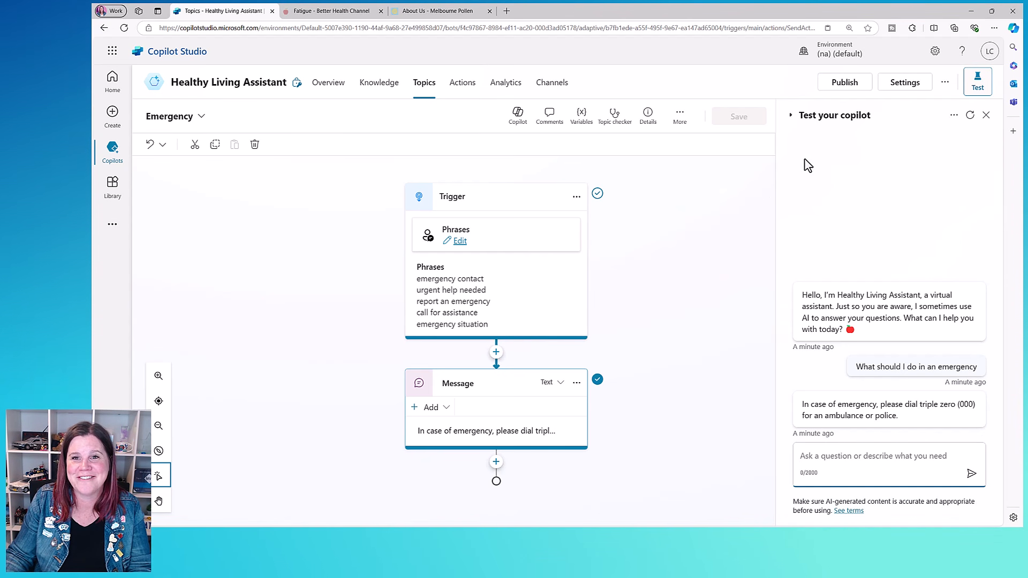
- Set the copilot's generative AI interaction to Generative (preview) with Medium content moderation, save, and close the settings
{"action": "left_click", "coordinate": [890, 87]}
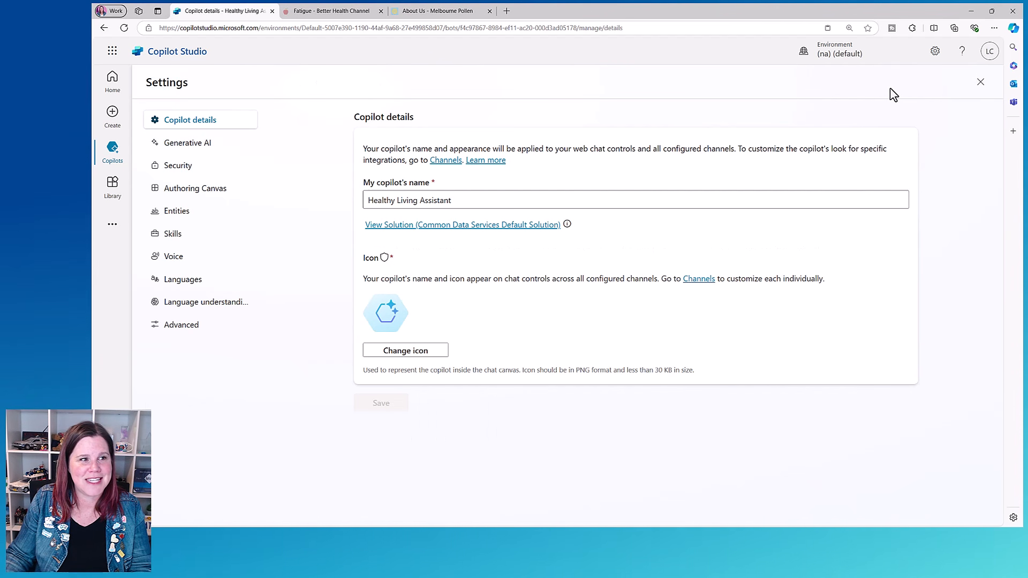
{"action": "left_click", "coordinate": [187, 148]}
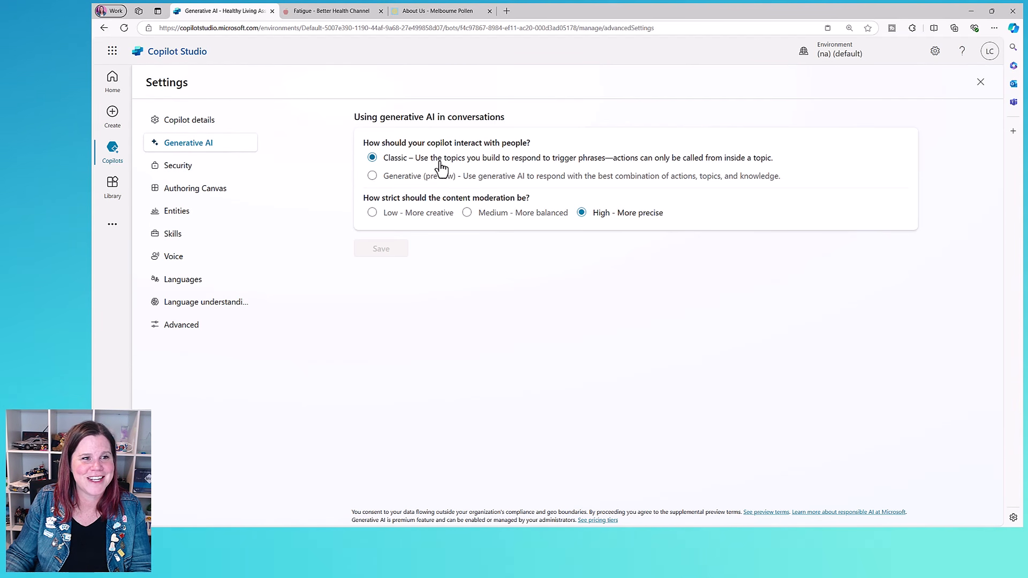
{"action": "left_click", "coordinate": [373, 177]}
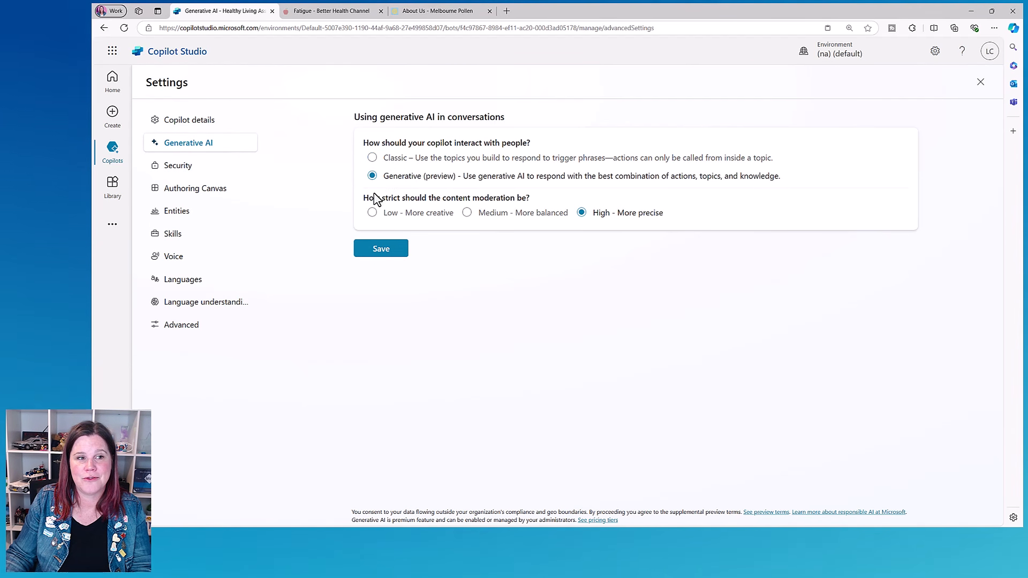
{"action": "left_click", "coordinate": [391, 253]}
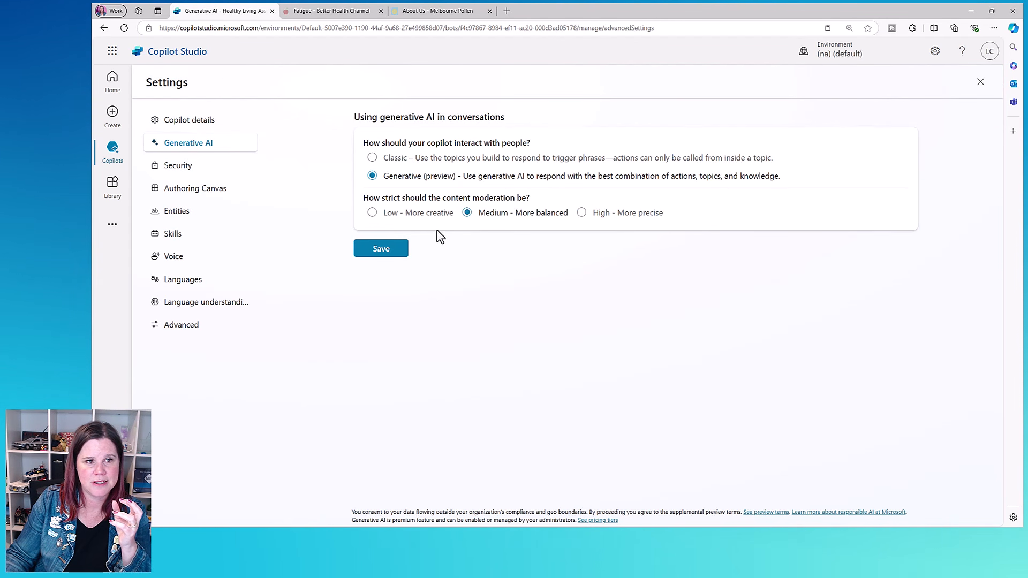
{"action": "left_click", "coordinate": [396, 251]}
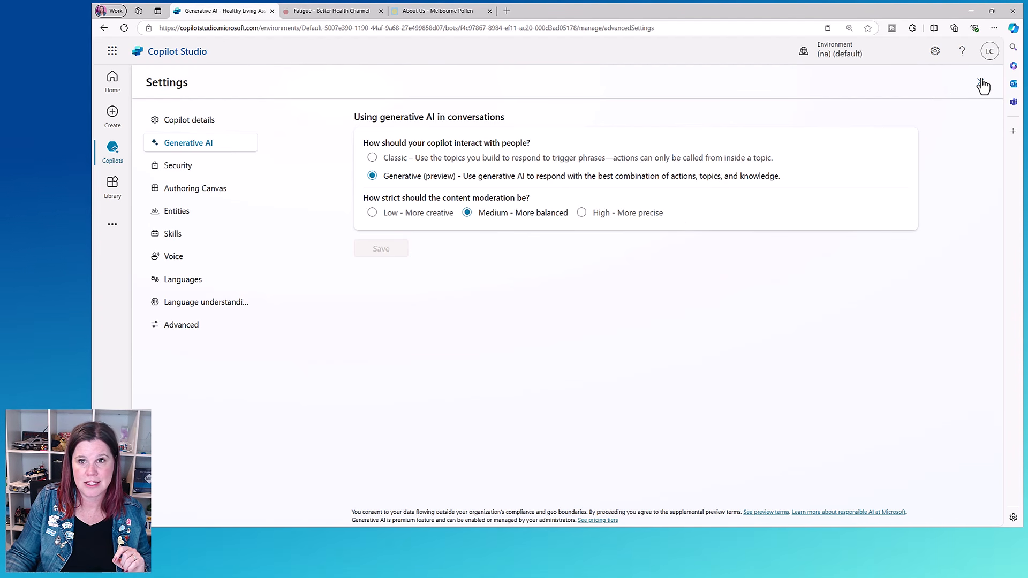
{"action": "left_click", "coordinate": [980, 82]}
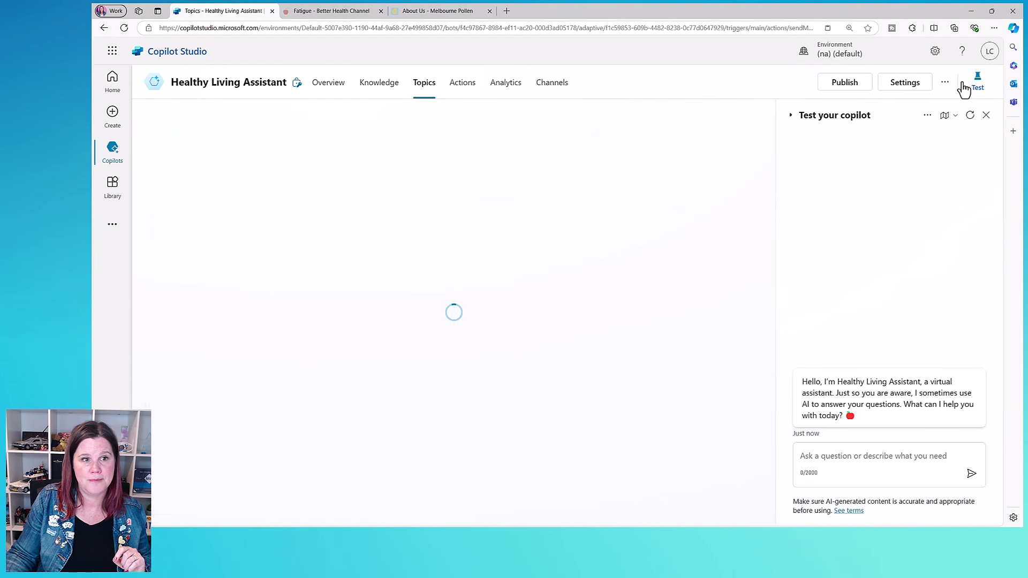
- Open the Emergency topic from the custom topics list to review its trigger
{"action": "left_click", "coordinate": [421, 87]}
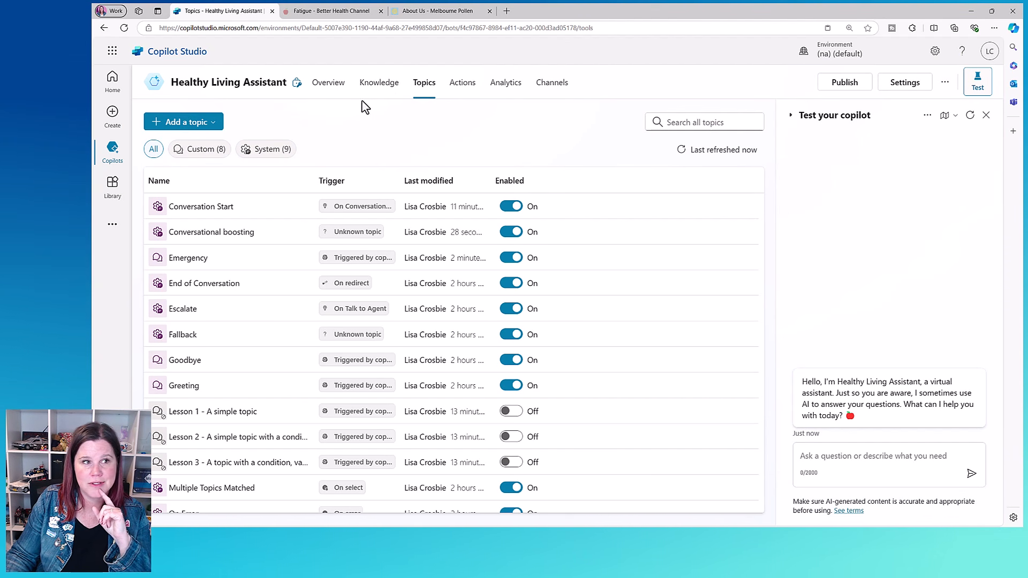
{"action": "left_click", "coordinate": [216, 154]}
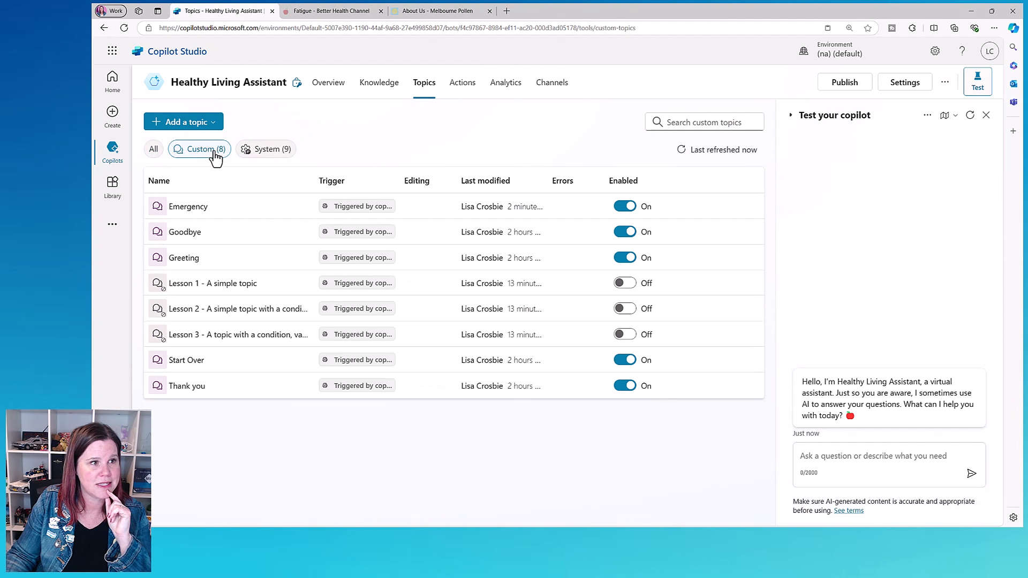
{"action": "left_click", "coordinate": [190, 209]}
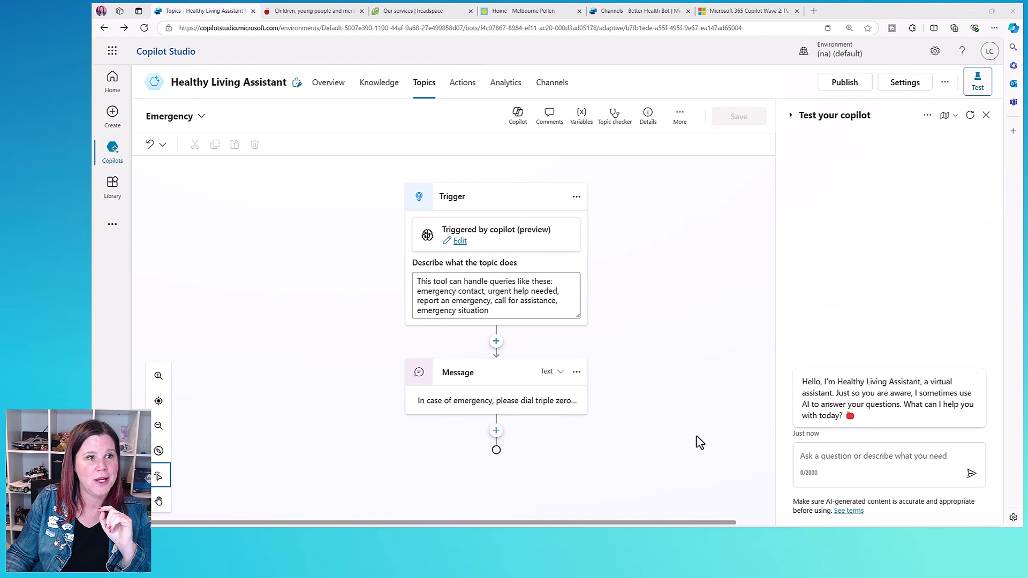
- Switch to the Better Health Channel page on children, young people and mental health services and read through its age-group sections
{"action": "left_click", "coordinate": [310, 12]}
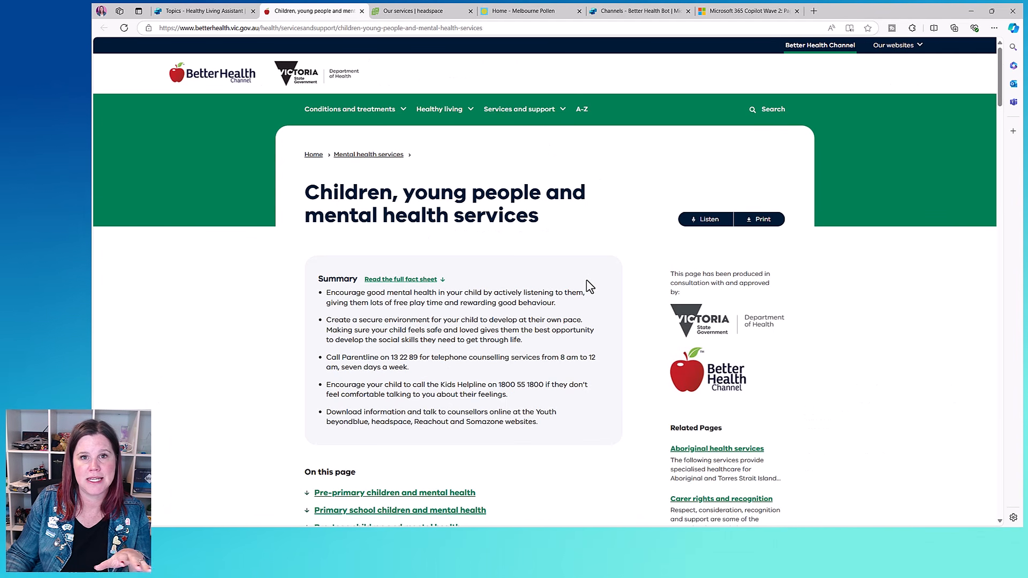
{"action": "scroll", "coordinate": [587, 285], "scroll_direction": "down", "scroll_amount": 3}
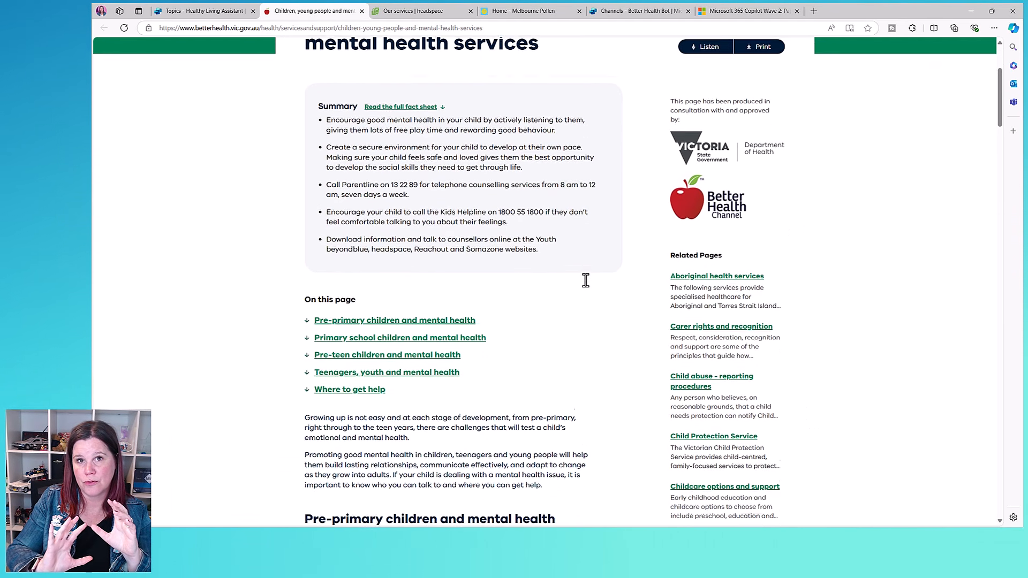
{"action": "scroll", "coordinate": [587, 283], "scroll_direction": "down", "scroll_amount": 6}
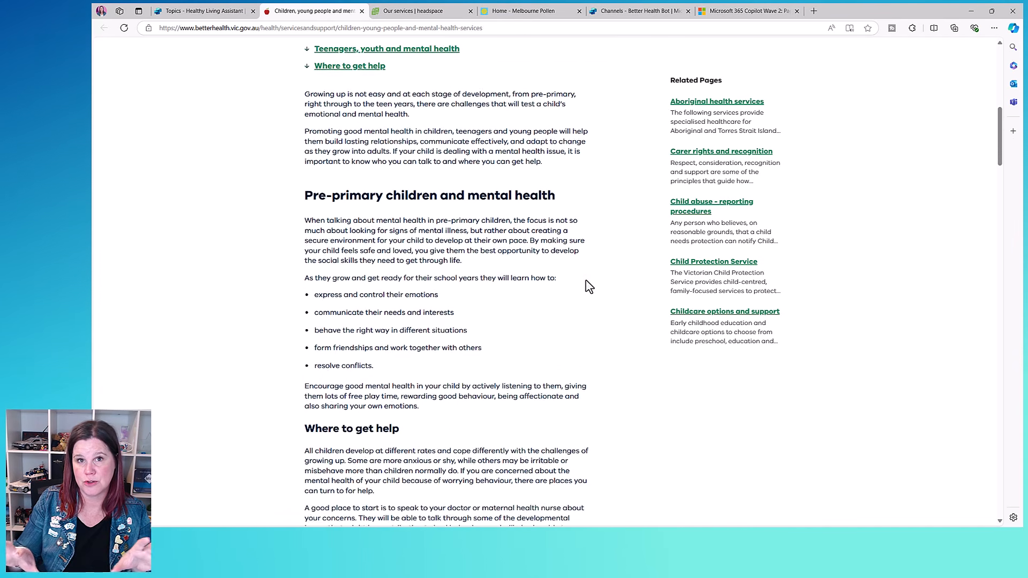
{"action": "scroll", "coordinate": [587, 285], "scroll_direction": "down", "scroll_amount": 6}
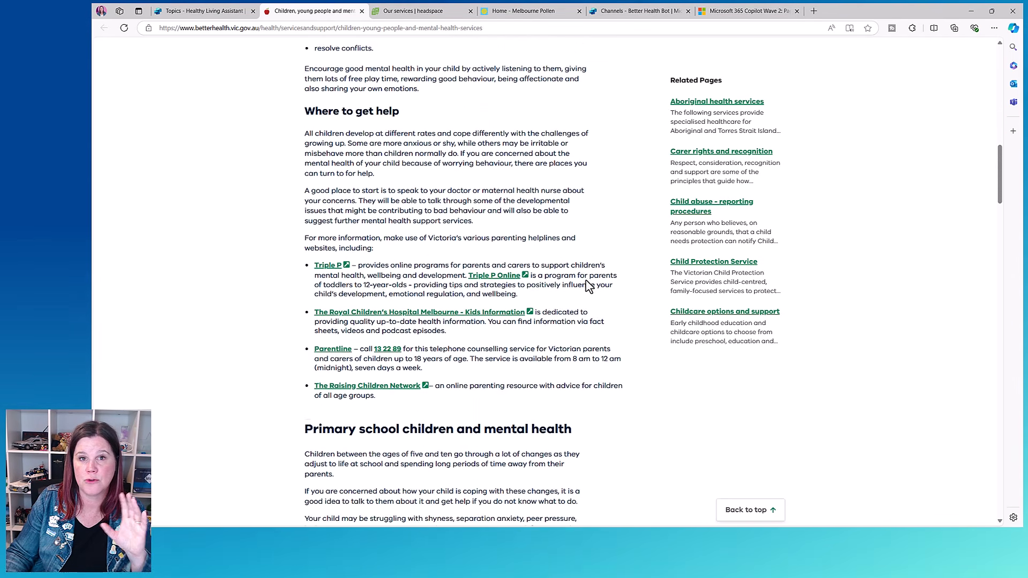
{"action": "scroll", "coordinate": [587, 285], "scroll_direction": "down", "scroll_amount": 5}
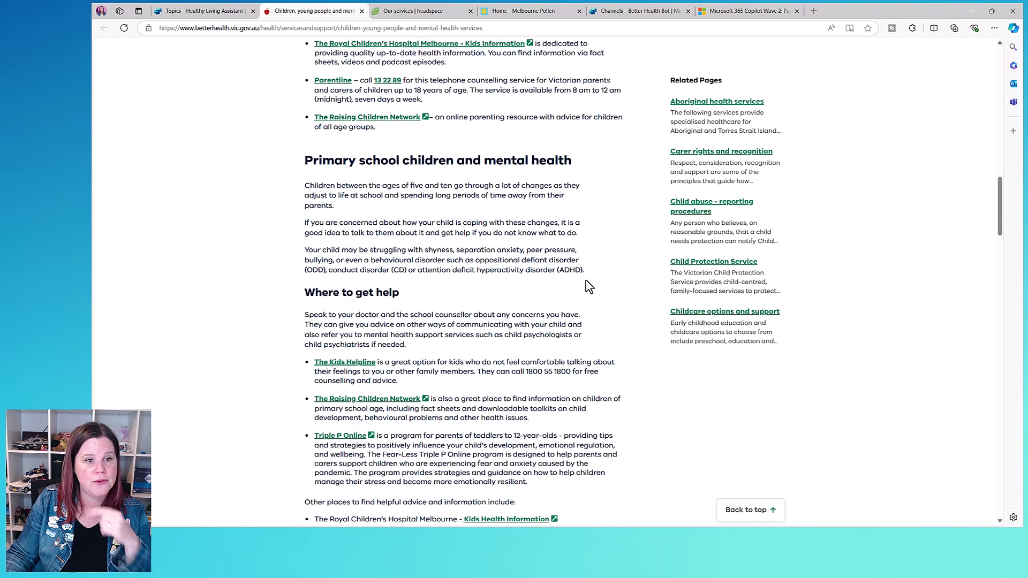
{"action": "scroll", "coordinate": [589, 287], "scroll_direction": "down", "scroll_amount": 5}
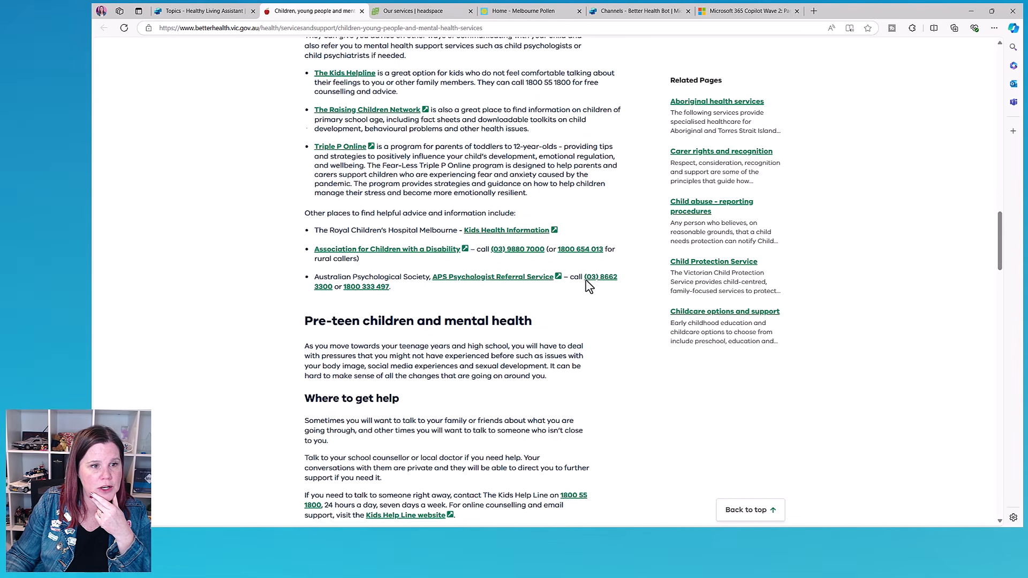
{"action": "scroll", "coordinate": [589, 287], "scroll_direction": "down", "scroll_amount": 6}
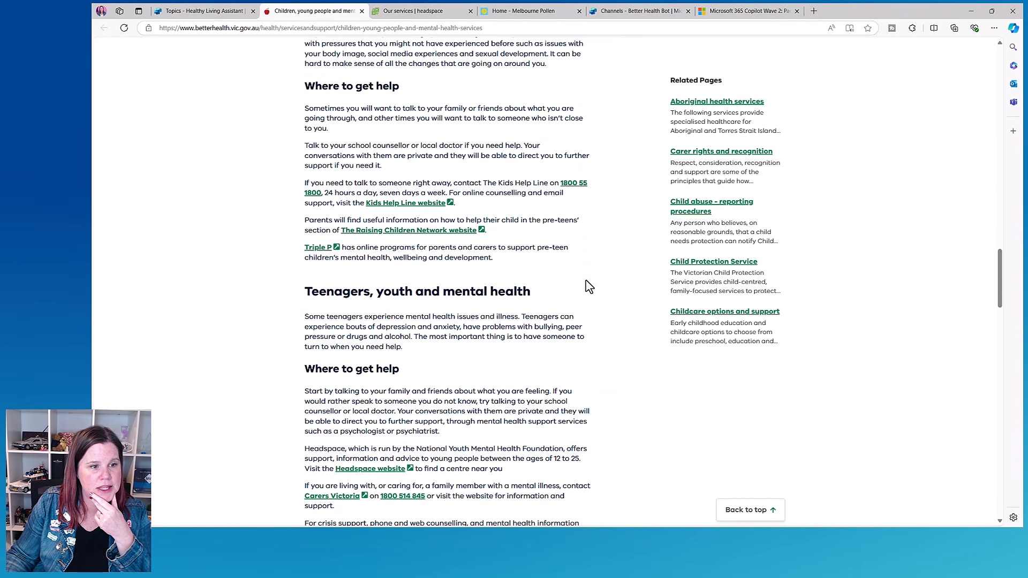
{"action": "scroll", "coordinate": [589, 286], "scroll_direction": "down", "scroll_amount": 6}
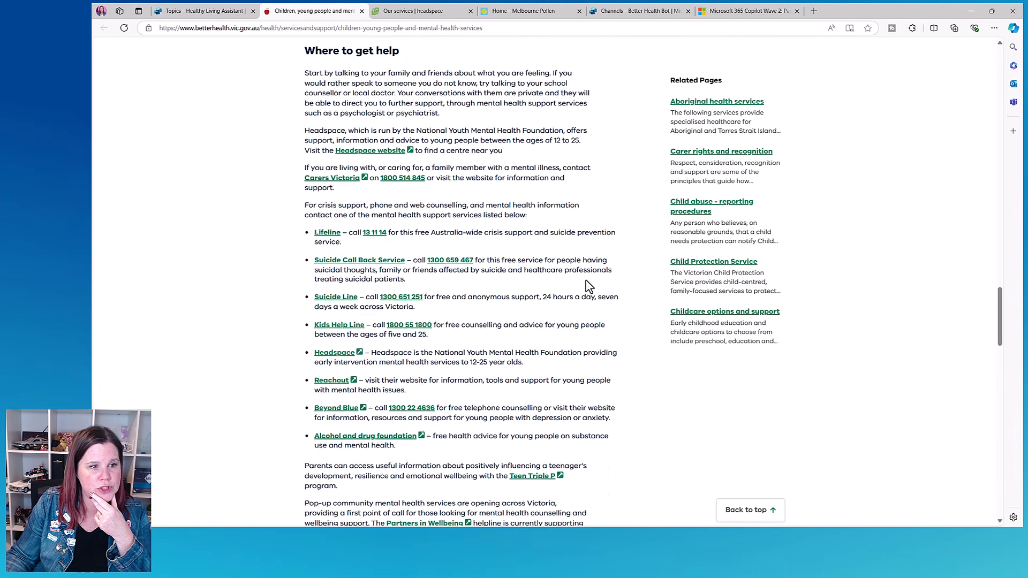
{"action": "scroll", "coordinate": [589, 286], "scroll_direction": "down", "scroll_amount": 5}
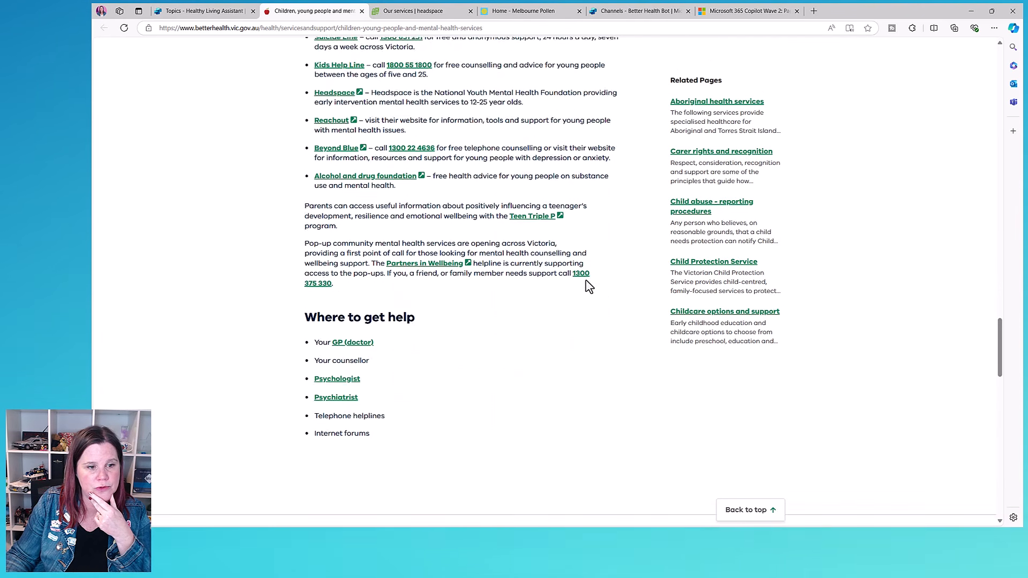
- Highlight the sentence on Headspace's support for ages 12 to 25, and look back over the sections for younger children
{"action": "scroll", "coordinate": [589, 287], "scroll_direction": "up", "scroll_amount": 9}
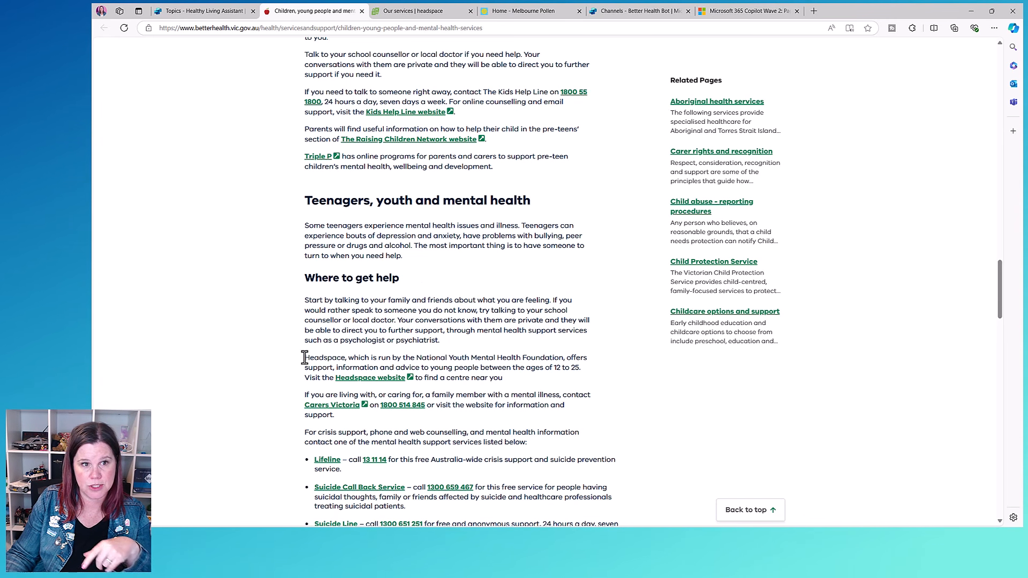
{"action": "left_click_drag", "start_coordinate": [526, 362], "coordinate": [598, 375]}
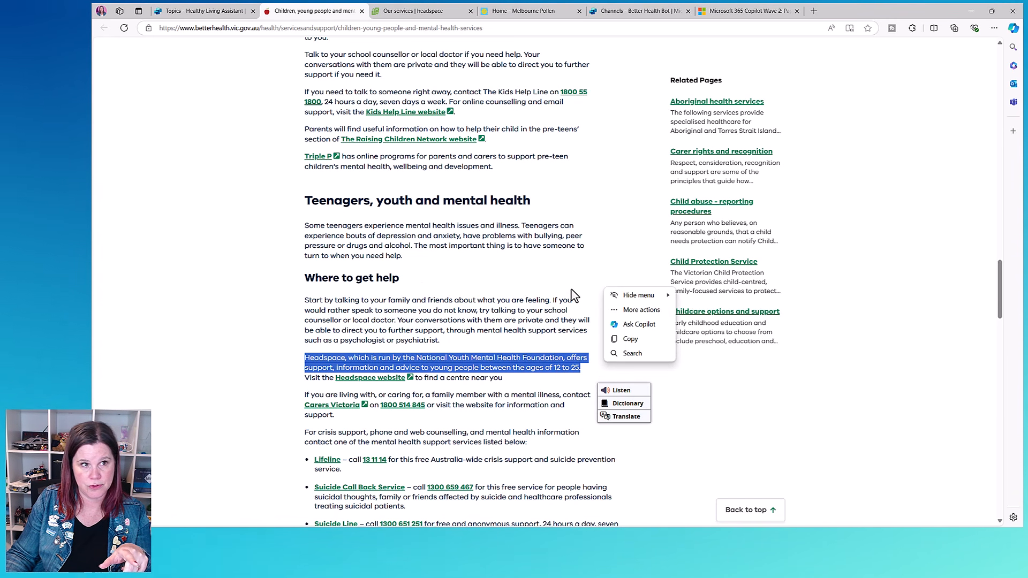
{"action": "scroll", "coordinate": [572, 292], "scroll_direction": "up", "scroll_amount": 3}
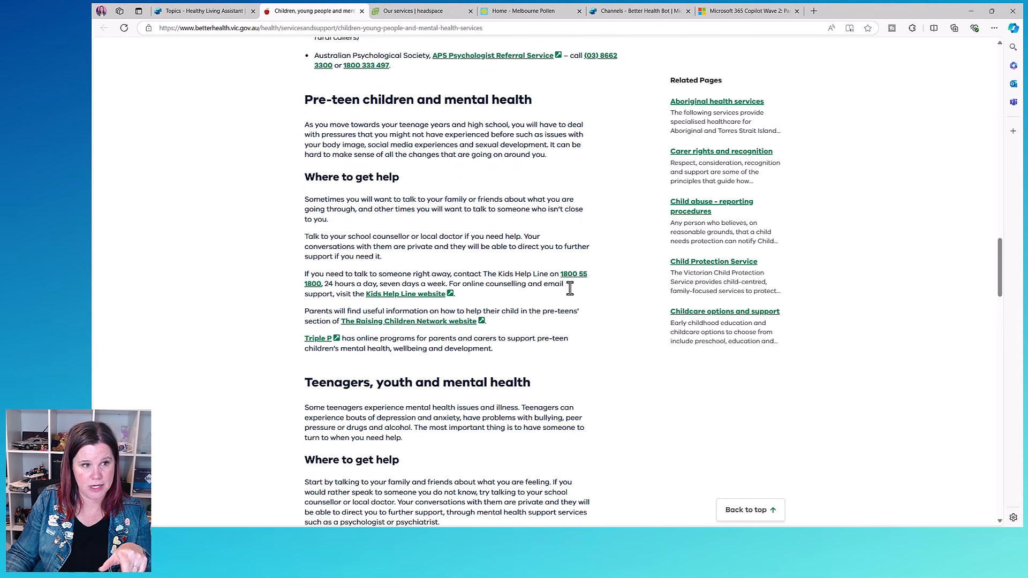
{"action": "scroll", "coordinate": [570, 291], "scroll_direction": "up", "scroll_amount": 5}
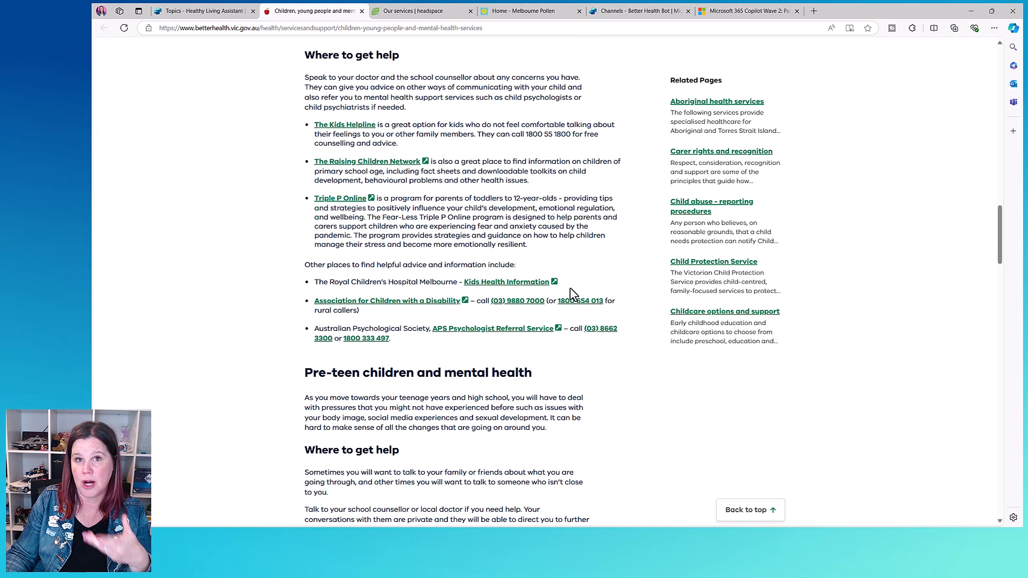
{"action": "scroll", "coordinate": [571, 293], "scroll_direction": "up", "scroll_amount": 5}
{"action": "scroll", "coordinate": [559, 289], "scroll_direction": "up", "scroll_amount": 2}
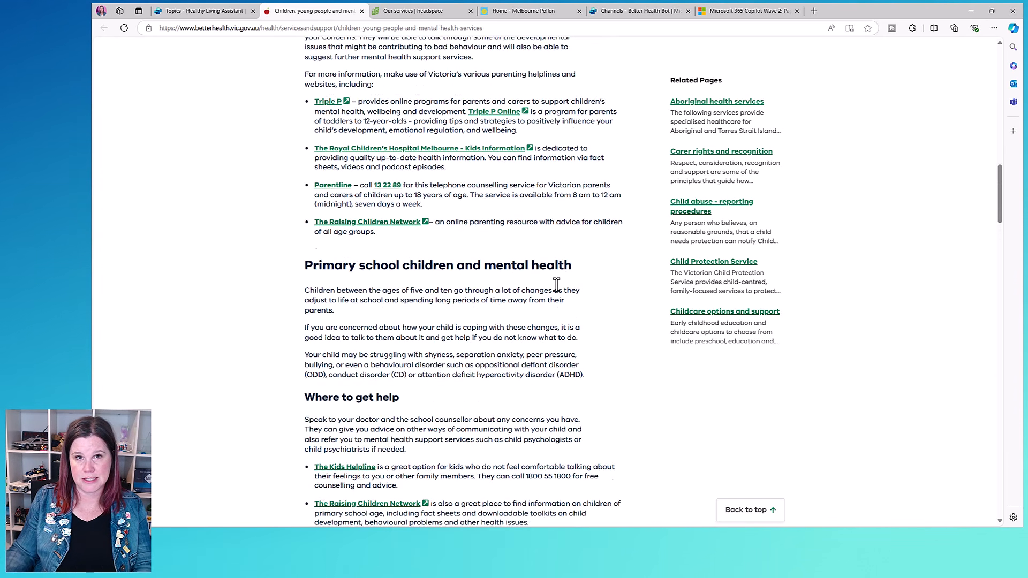
{"action": "scroll", "coordinate": [512, 212], "scroll_direction": "up", "scroll_amount": 1}
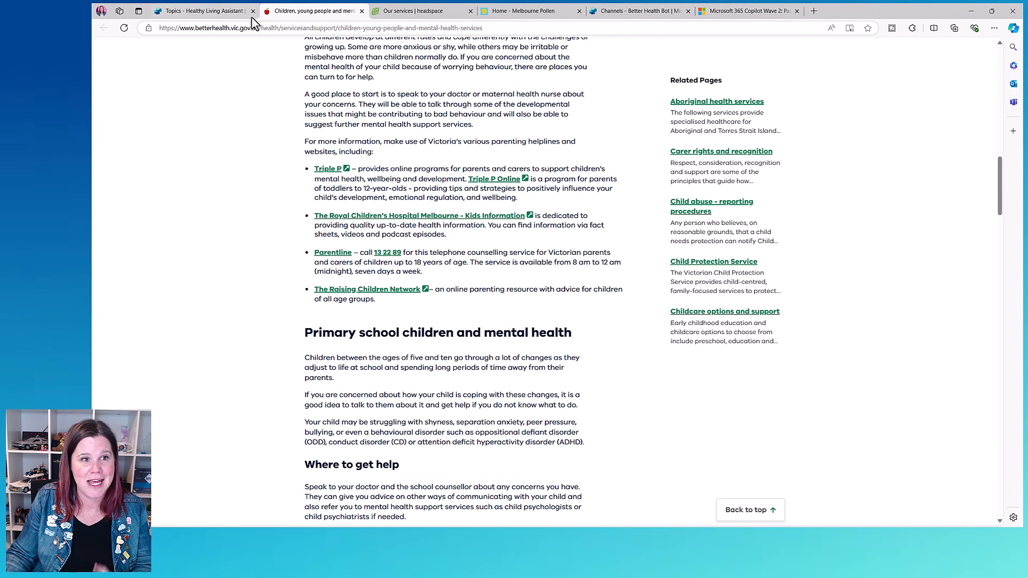
- Return to the Healthy Living Assistant in Copilot Studio, examine the prebuilt entities in its settings, and close the settings
{"action": "left_click", "coordinate": [214, 11]}
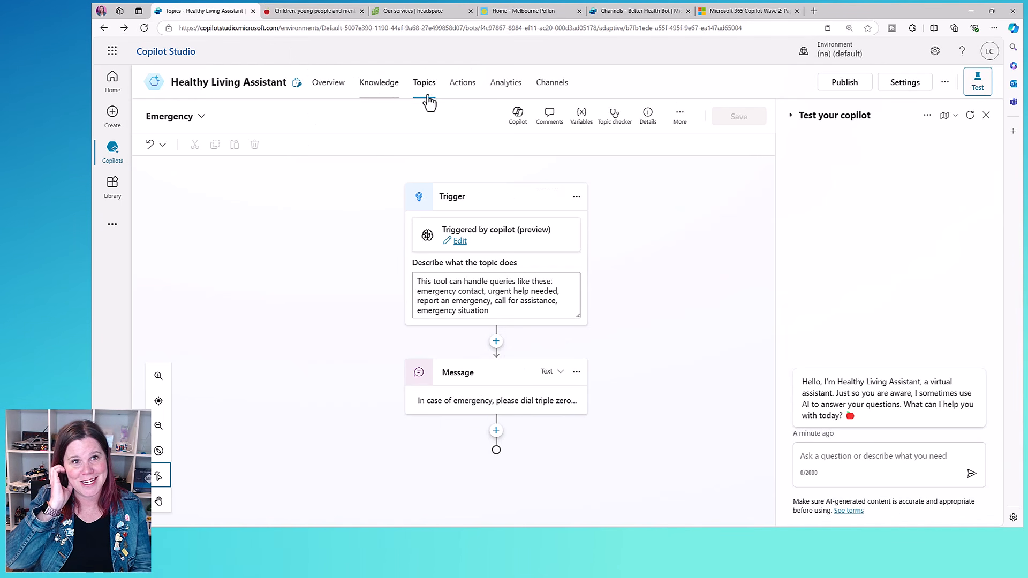
{"action": "left_click", "coordinate": [914, 89]}
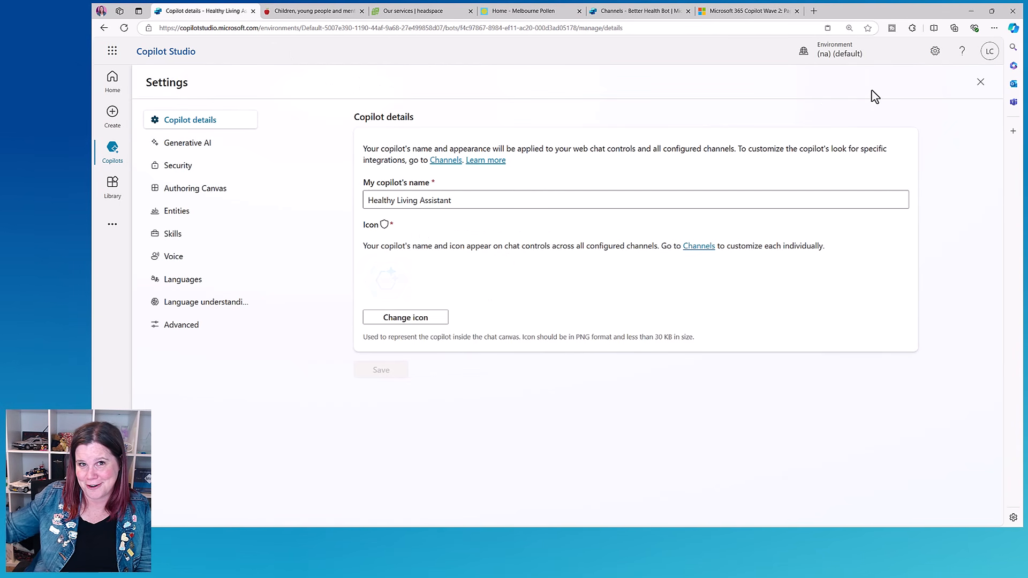
{"action": "left_click", "coordinate": [179, 220]}
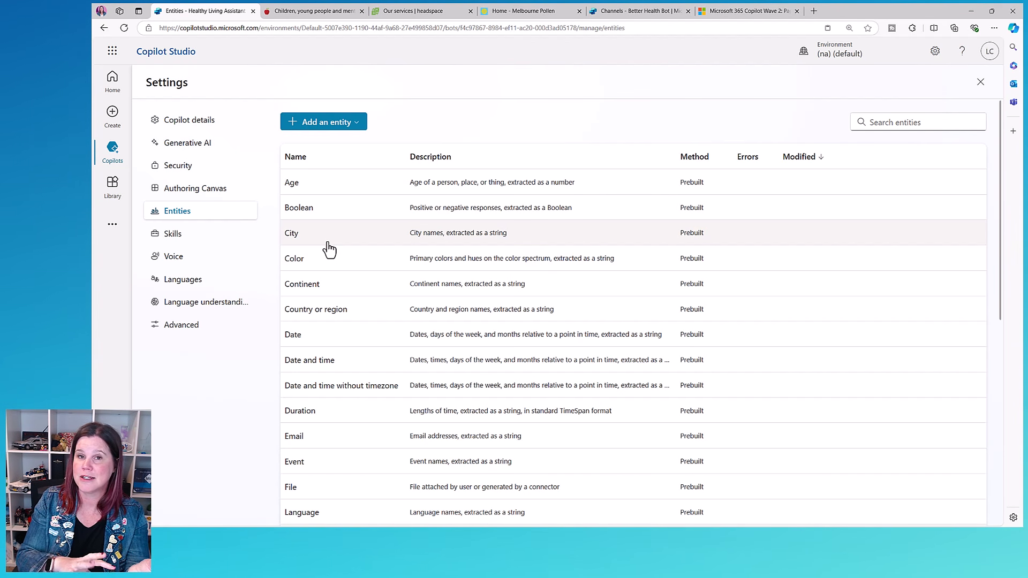
{"action": "scroll", "coordinate": [328, 247], "scroll_direction": "down", "scroll_amount": 5}
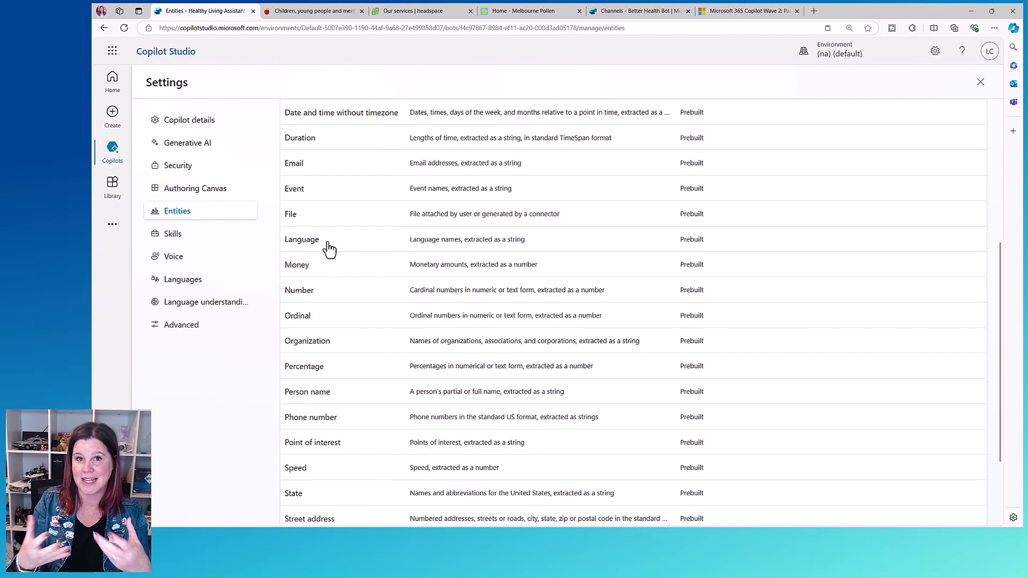
{"action": "scroll", "coordinate": [328, 248], "scroll_direction": "down", "scroll_amount": 1}
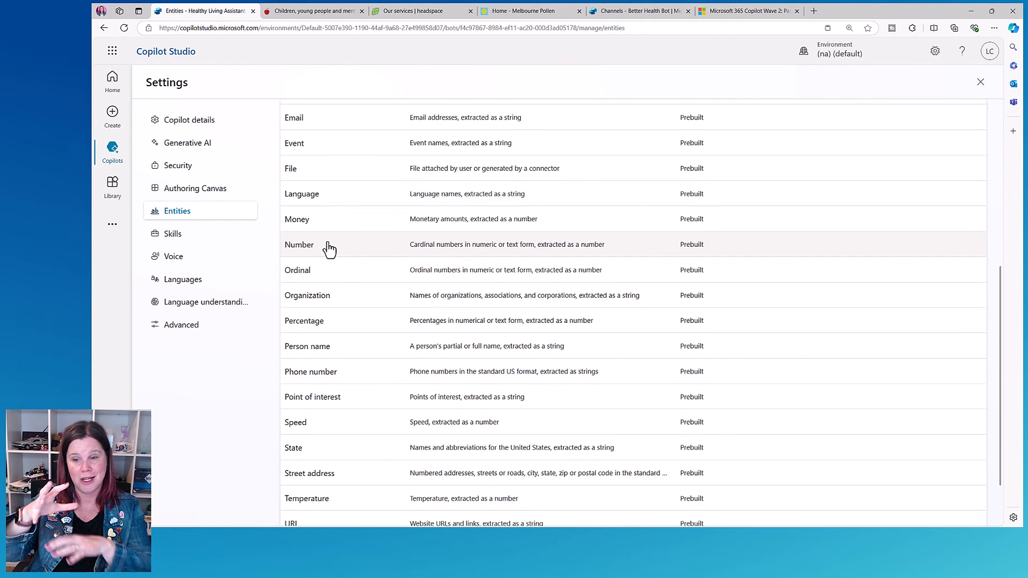
{"action": "scroll", "coordinate": [328, 248], "scroll_direction": "up", "scroll_amount": 5}
{"action": "scroll", "coordinate": [328, 247], "scroll_direction": "up", "scroll_amount": 2}
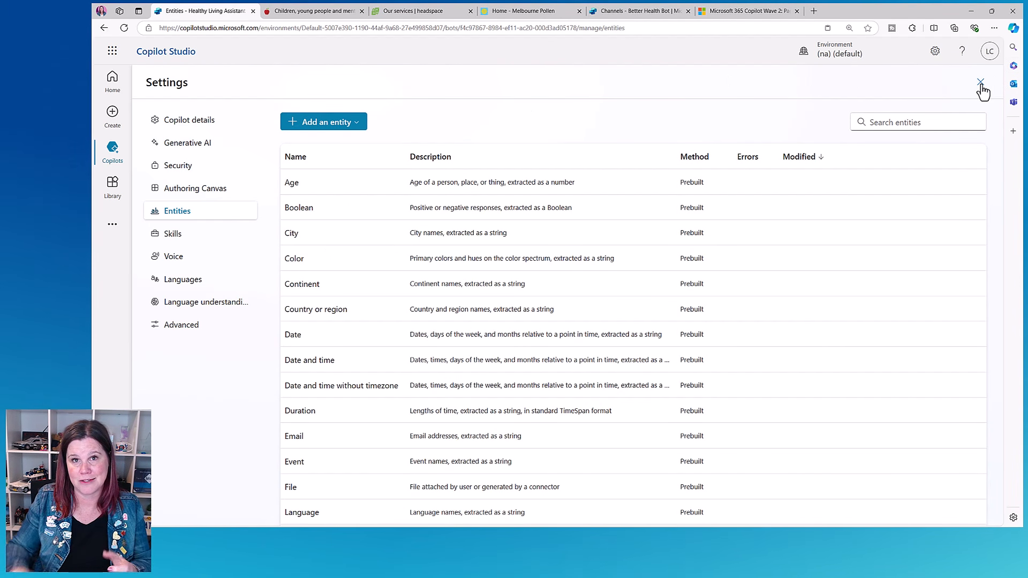
{"action": "left_click", "coordinate": [980, 83]}
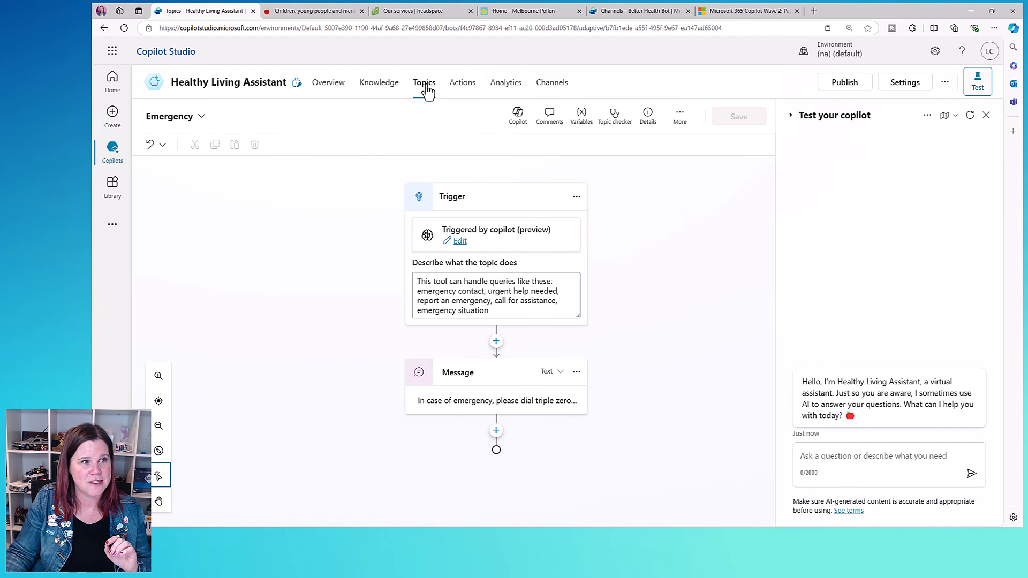
- Start a new topic created from a description with Copilot and name it "Support services for mental health"
{"action": "left_click", "coordinate": [427, 91]}
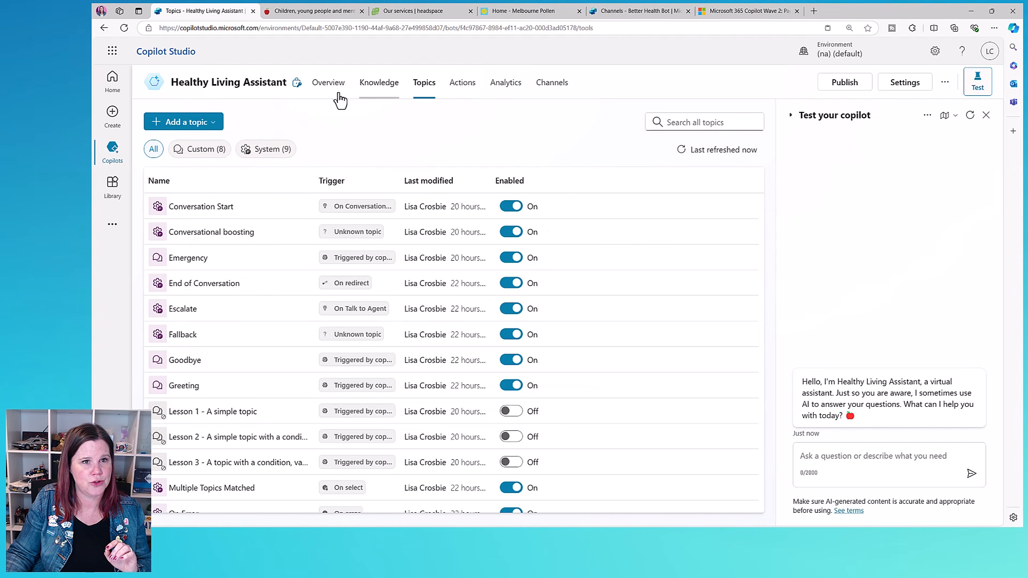
{"action": "left_click", "coordinate": [206, 128]}
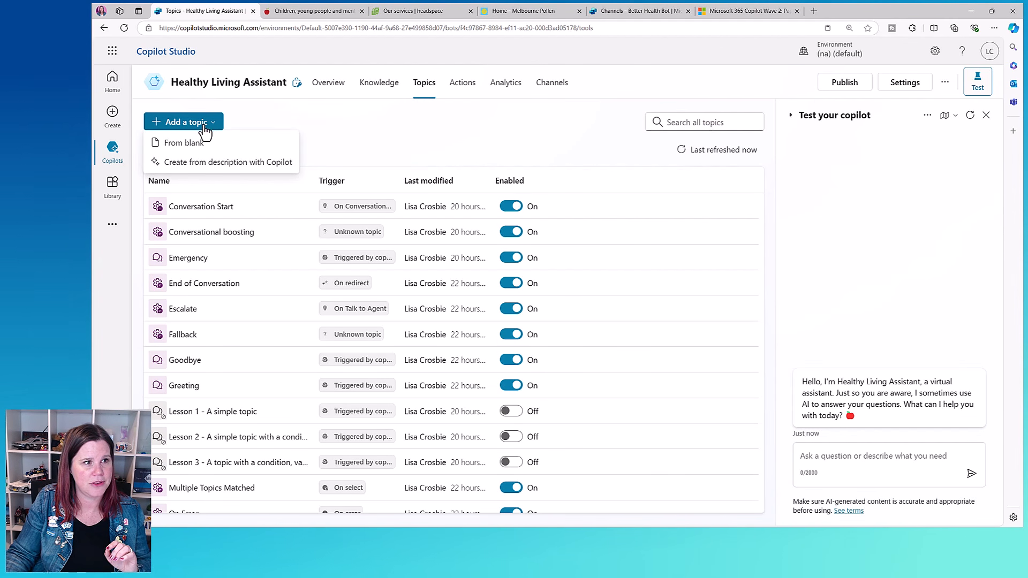
{"action": "left_click", "coordinate": [209, 166]}
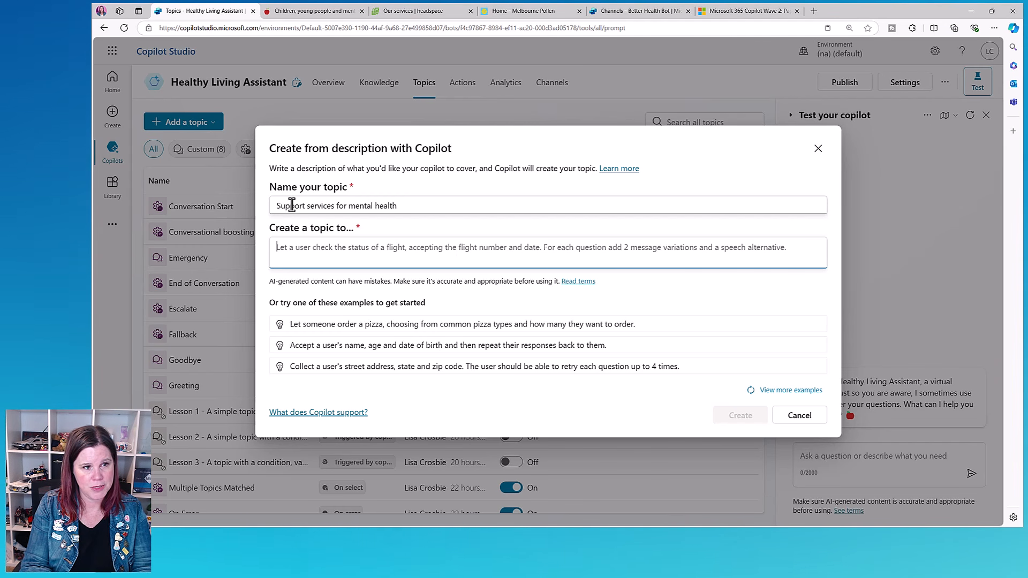
- Generate the topic from a description guiding the user to different mental health support services based on age, with options for children, young adults, and adults
{"action": "type", "text": "Guide th"}
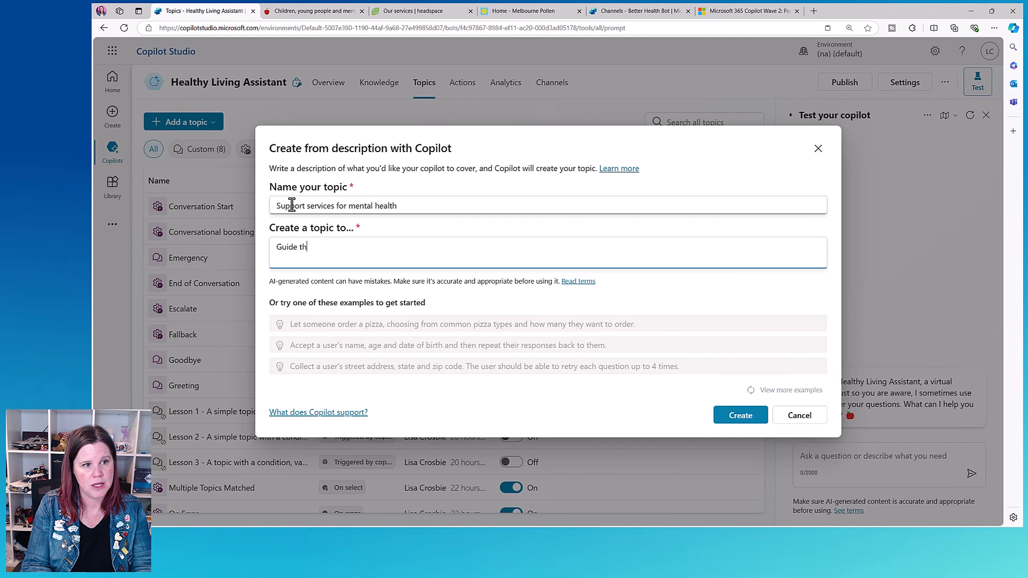
{"action": "type", "text": "e user to differe"}
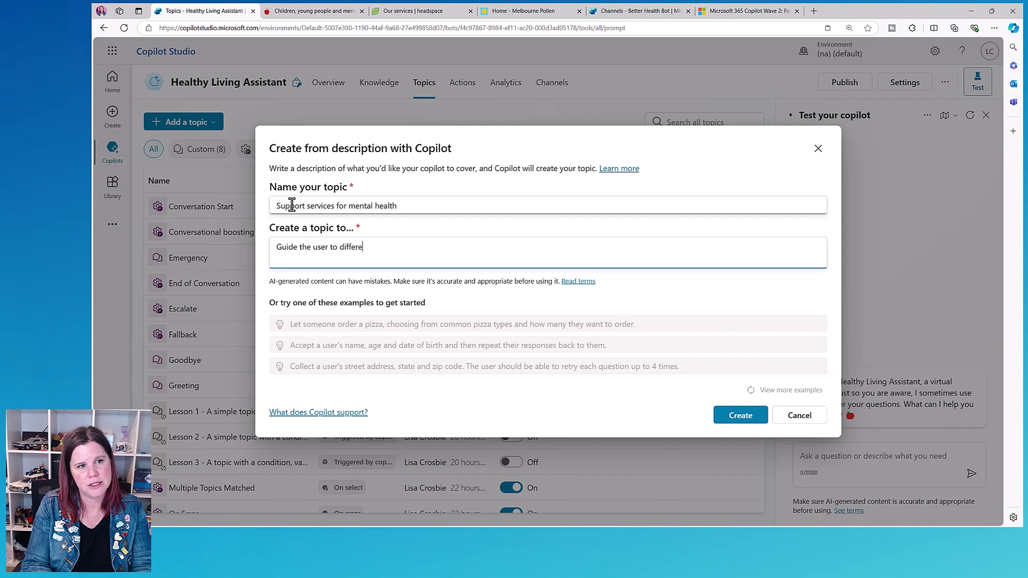
{"action": "type", "text": "nt mental healthsu"}
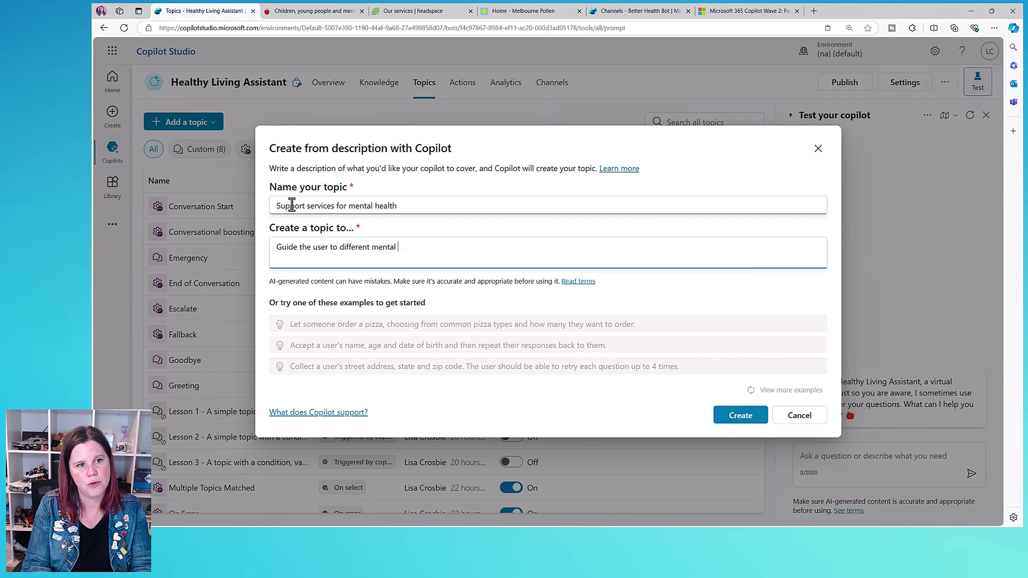
{"action": "key", "text": "BackSpace"}
{"action": "key", "text": "BackSpace"}
{"action": "type", "text": "su"}
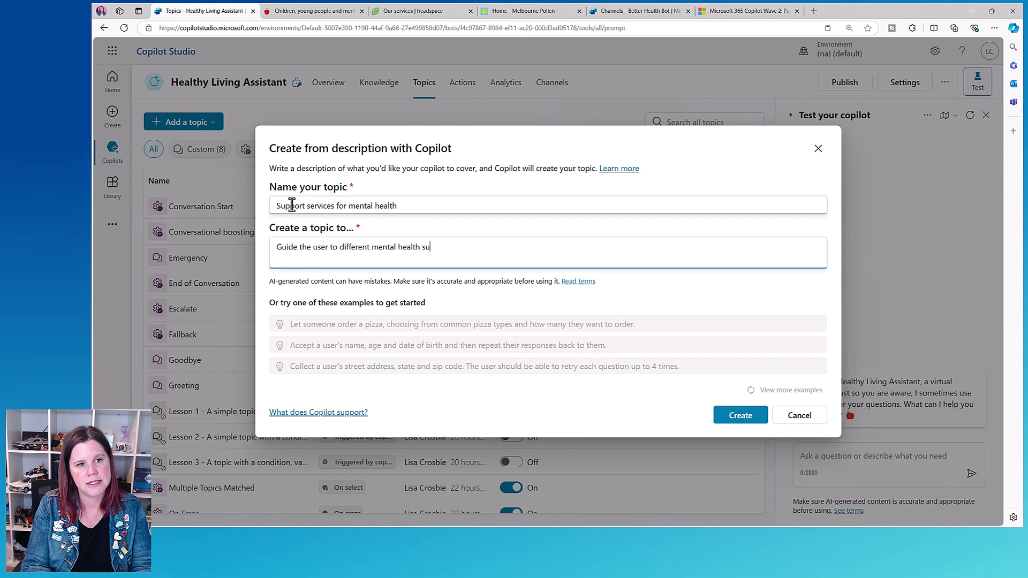
{"action": "type", "text": "pport services based on the age of the per"}
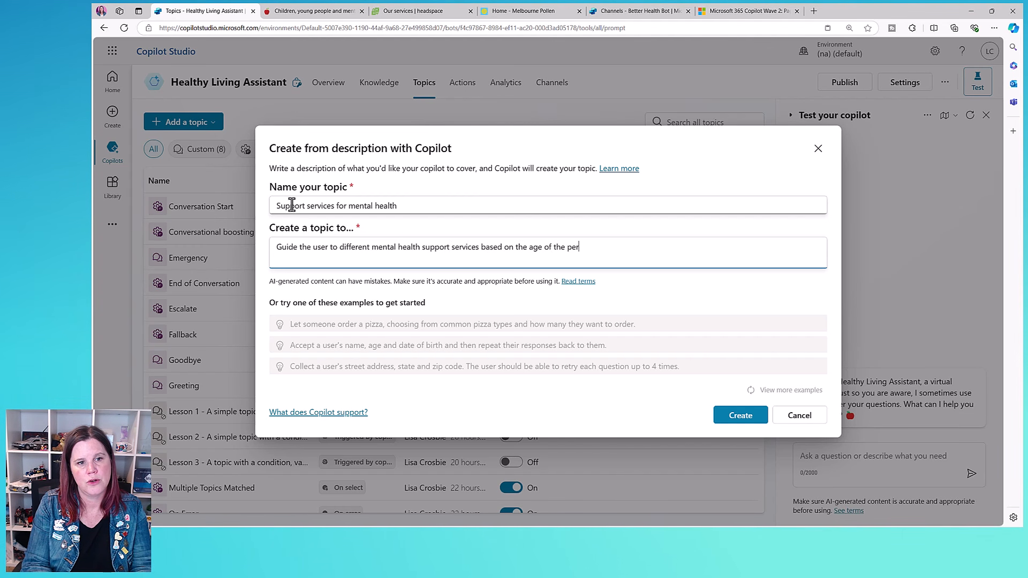
{"action": "type", "text": "son who needs su"}
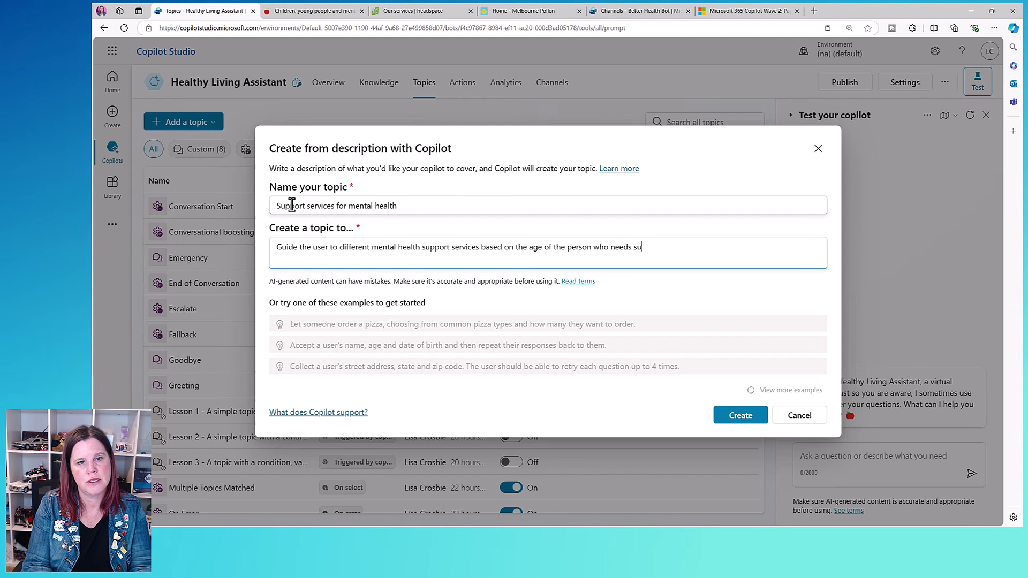
{"action": "type", "text": "pport. there wil"}
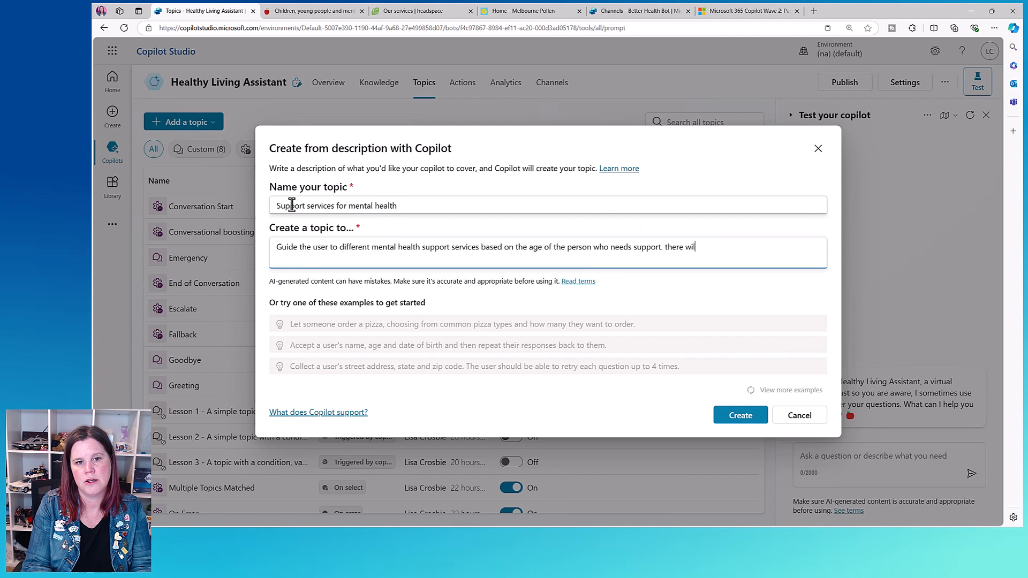
{"action": "type", "text": "l be options for "}
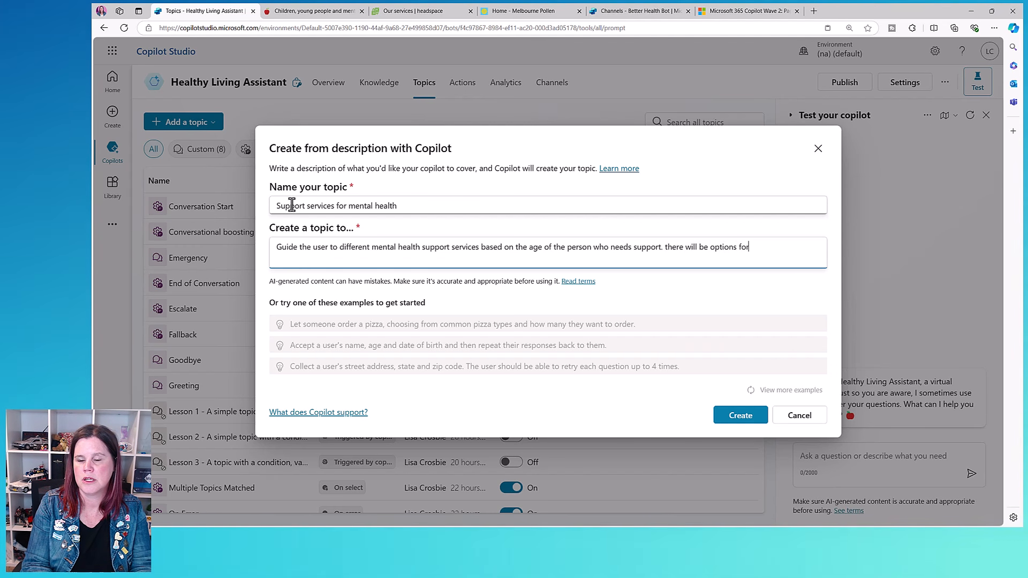
{"action": "type", "text": "children, young adults, and adults"}
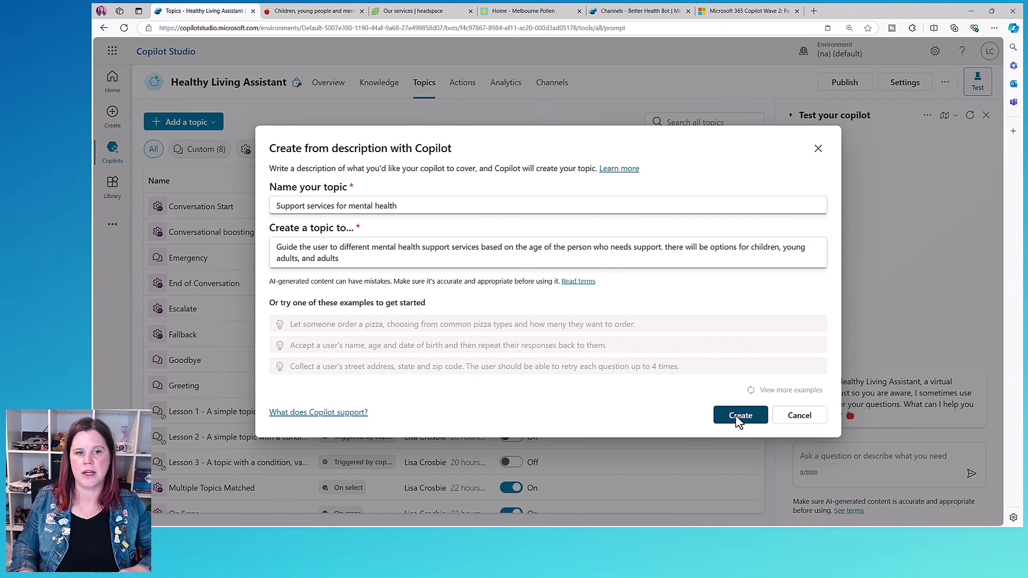
{"action": "left_click", "coordinate": [739, 416]}
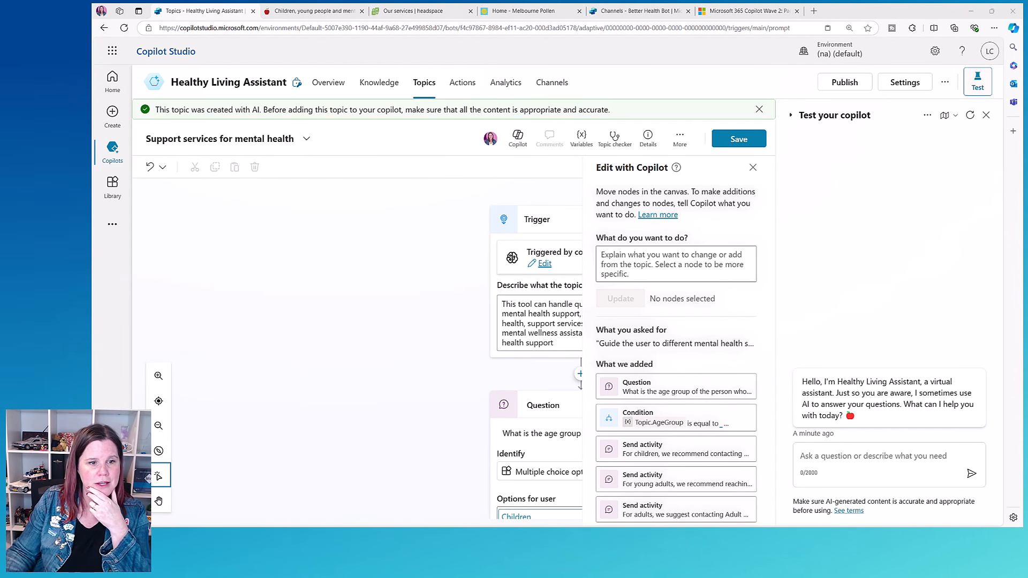
- Review the generated trigger, age-group question, condition branches and messages, and save the topic
{"action": "left_click", "coordinate": [753, 168]}
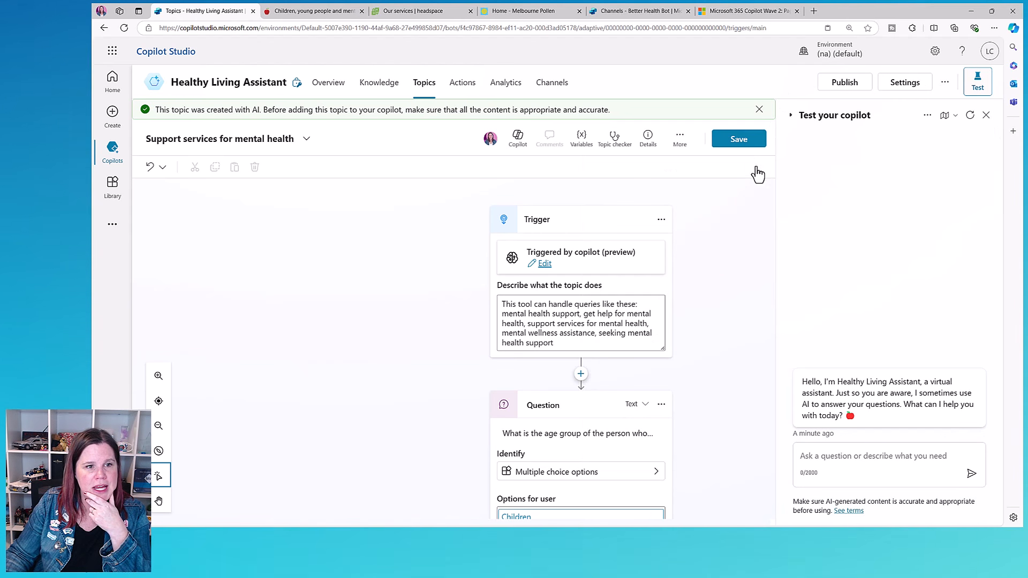
{"action": "scroll", "coordinate": [694, 332], "scroll_direction": "down", "scroll_amount": 1}
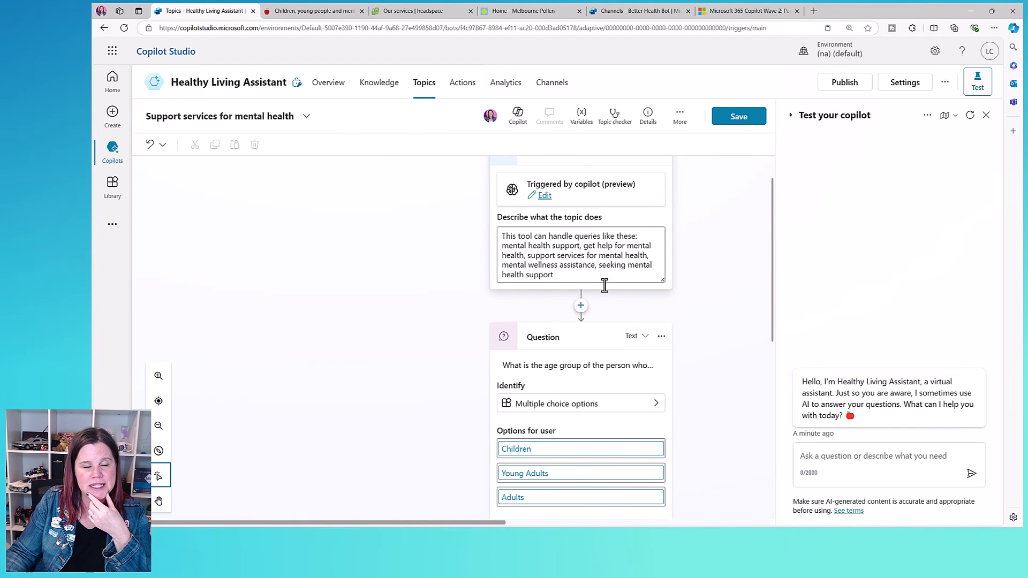
{"action": "scroll", "coordinate": [684, 294], "scroll_direction": "down", "scroll_amount": 2}
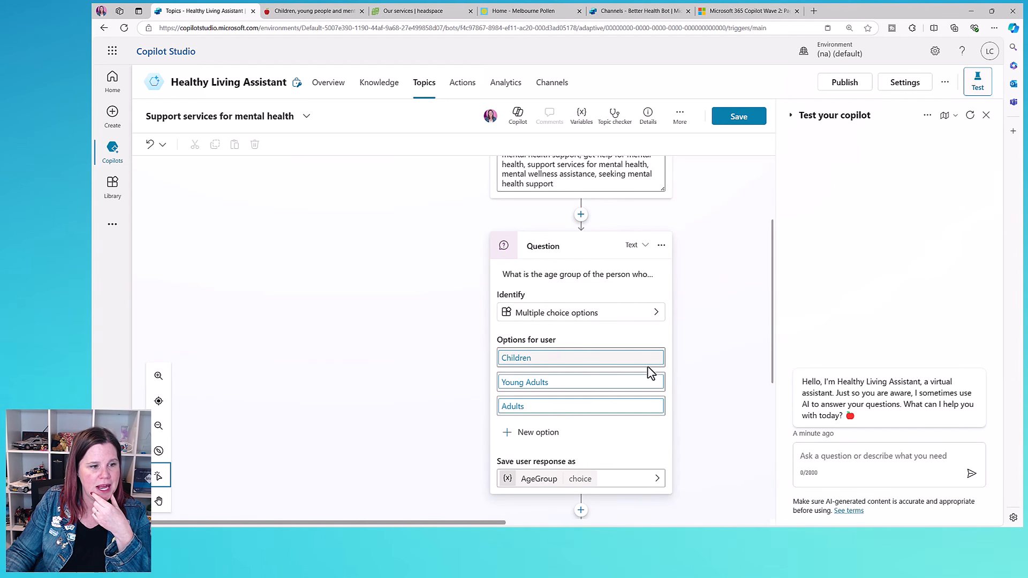
{"action": "scroll", "coordinate": [716, 391], "scroll_direction": "down", "scroll_amount": 3}
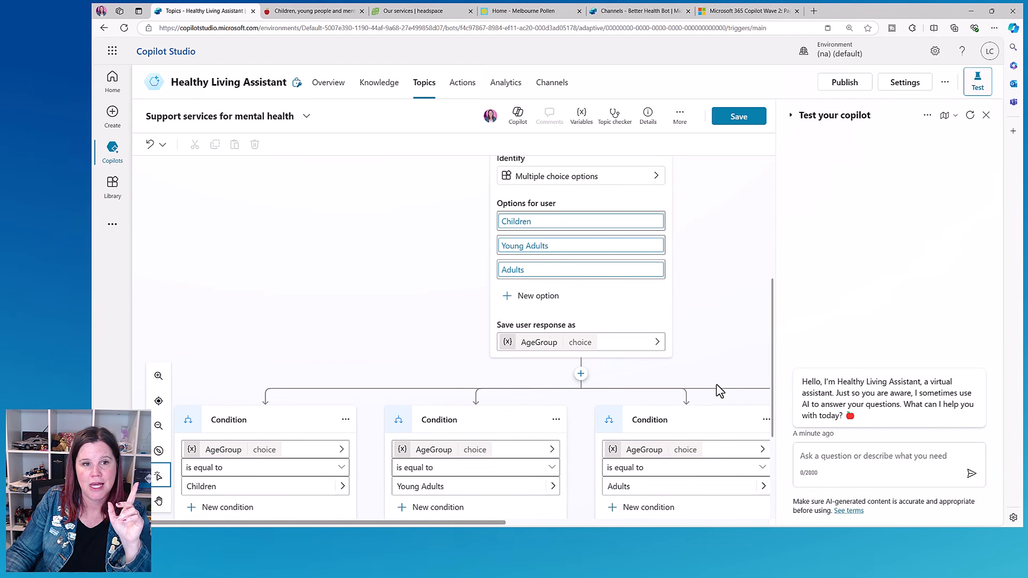
{"action": "scroll", "coordinate": [716, 391], "scroll_direction": "down", "scroll_amount": 1}
{"action": "scroll", "coordinate": [719, 391], "scroll_direction": "down", "scroll_amount": 2}
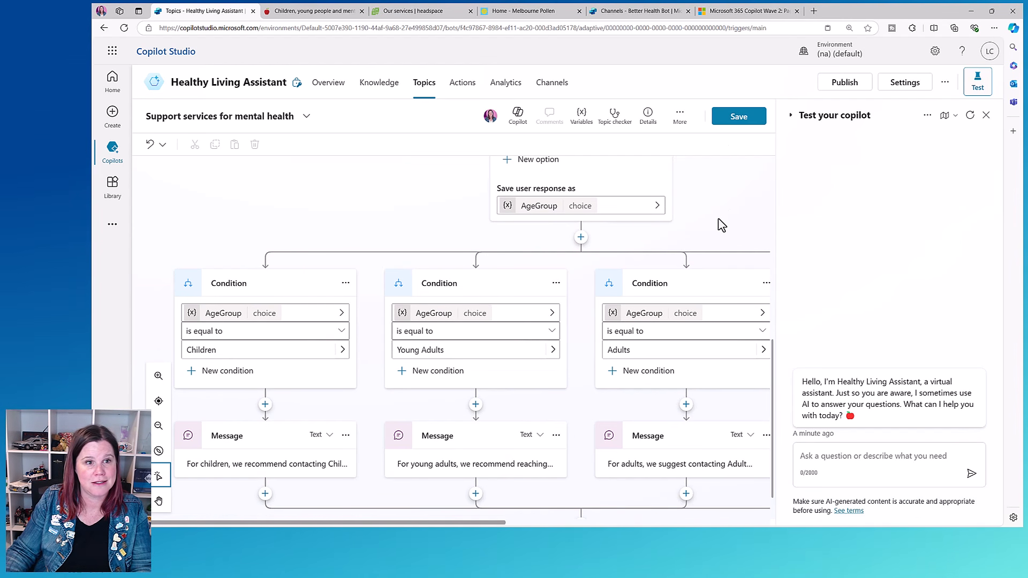
{"action": "left_click", "coordinate": [747, 116]}
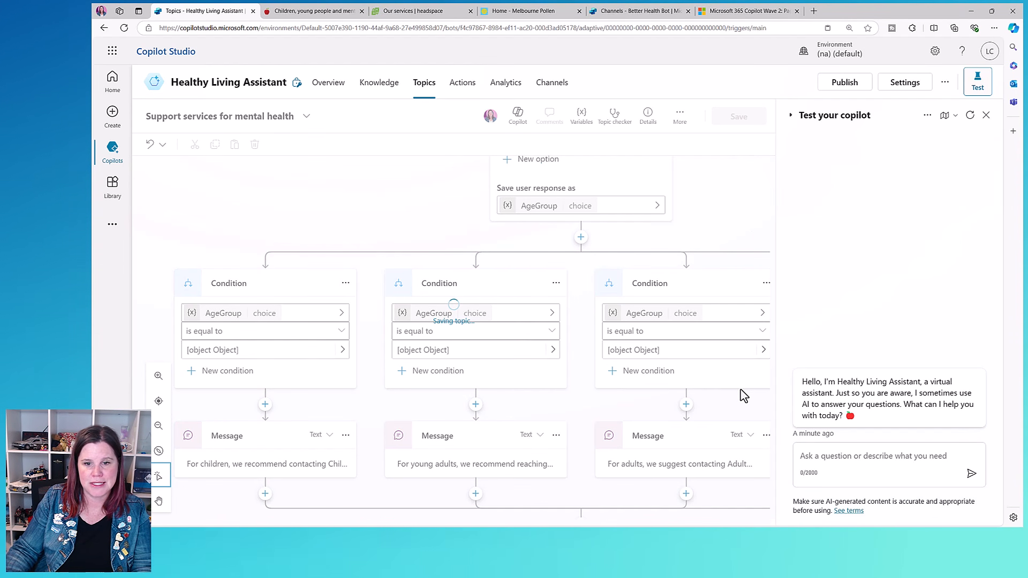
- Test the copilot with the message "mental health support" and answer the age-group question with Children
{"action": "left_click", "coordinate": [817, 456]}
{"action": "type", "text": "me"}
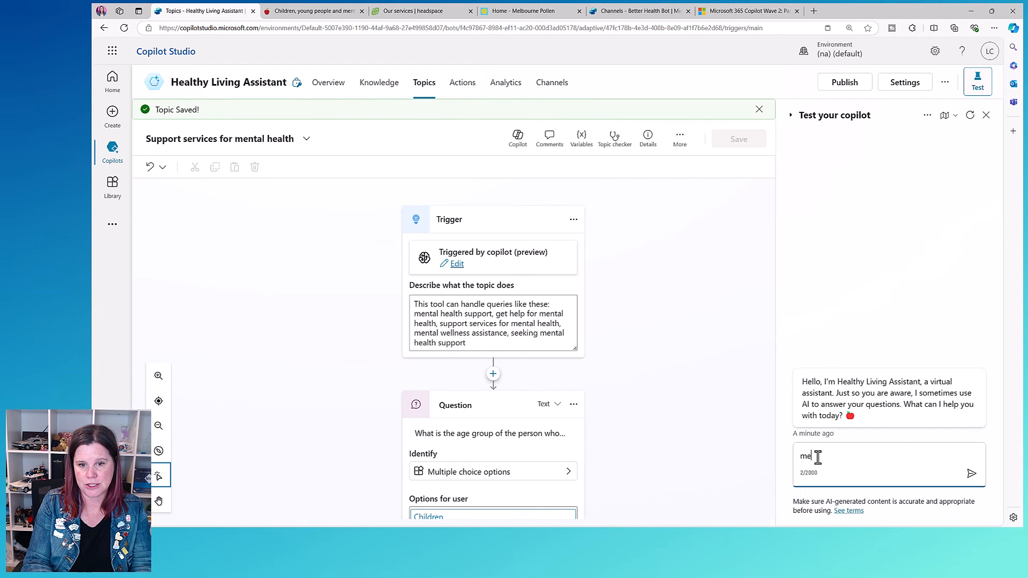
{"action": "type", "text": "ntal health suppor"}
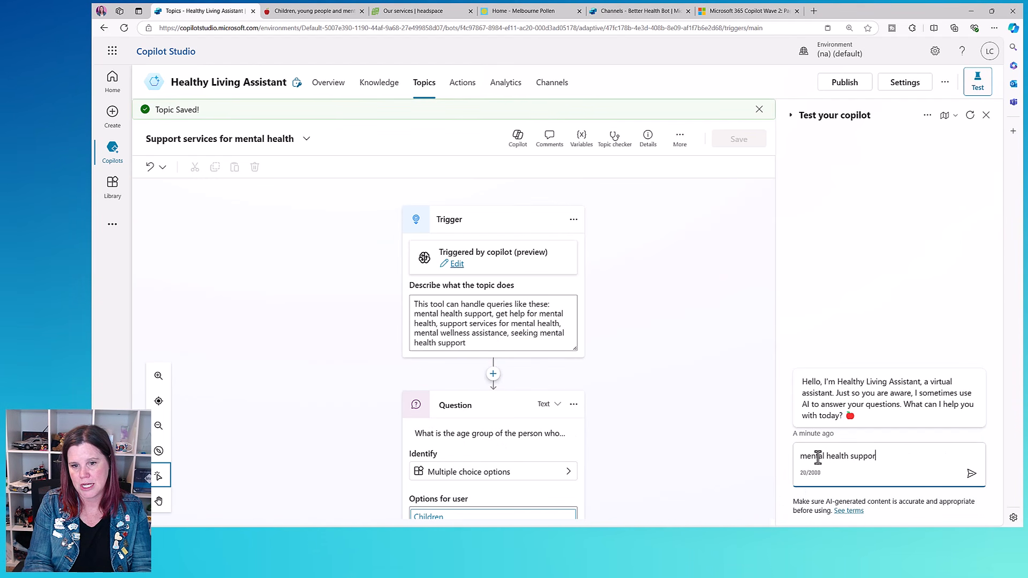
{"action": "type", "text": "t"}
{"action": "key", "text": "Return"}
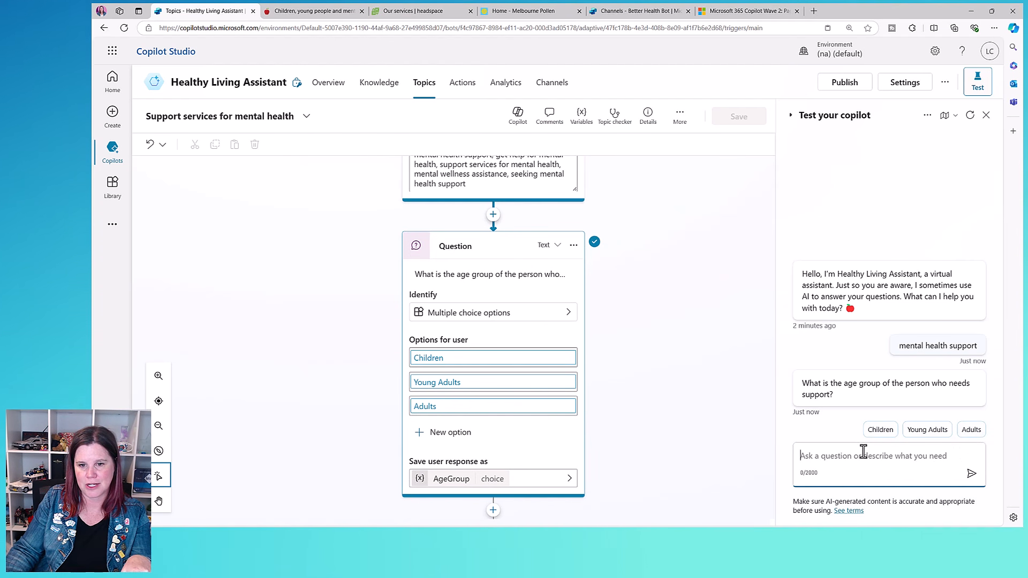
{"action": "left_click", "coordinate": [876, 430]}
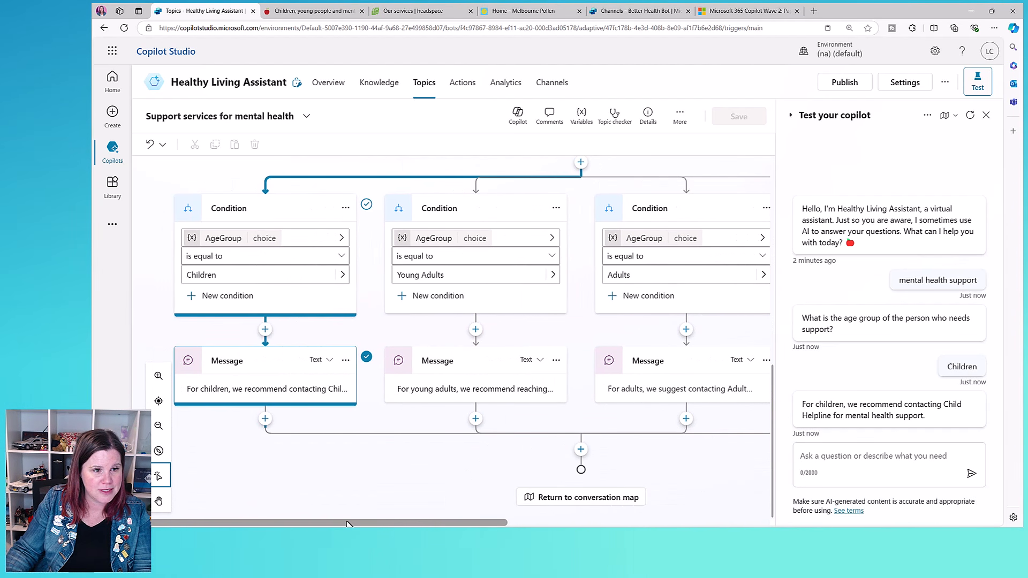
- Read the full generated messages in the Children and Young Adults branches
{"action": "left_click", "coordinate": [277, 395]}
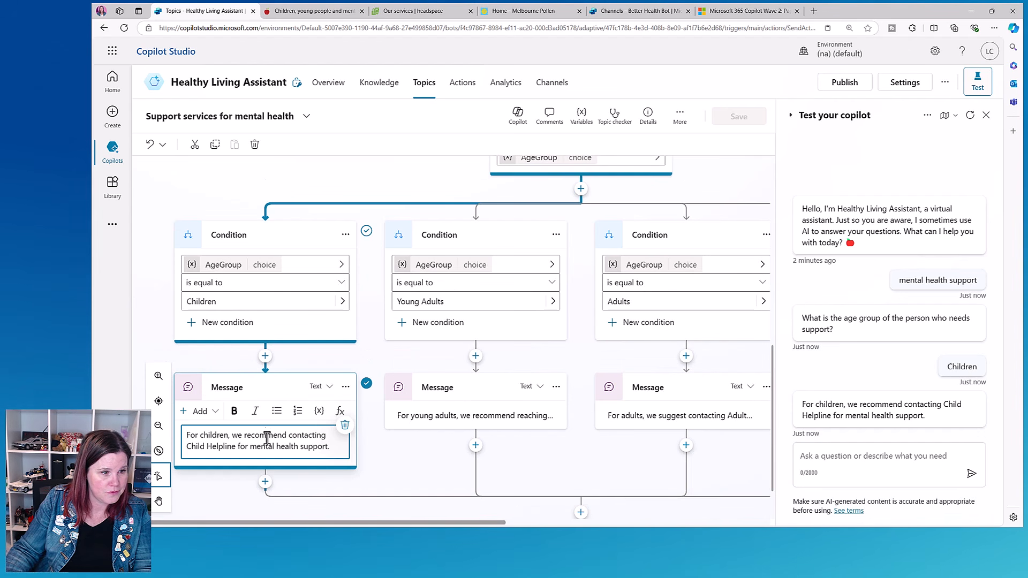
{"action": "left_click", "coordinate": [429, 423]}
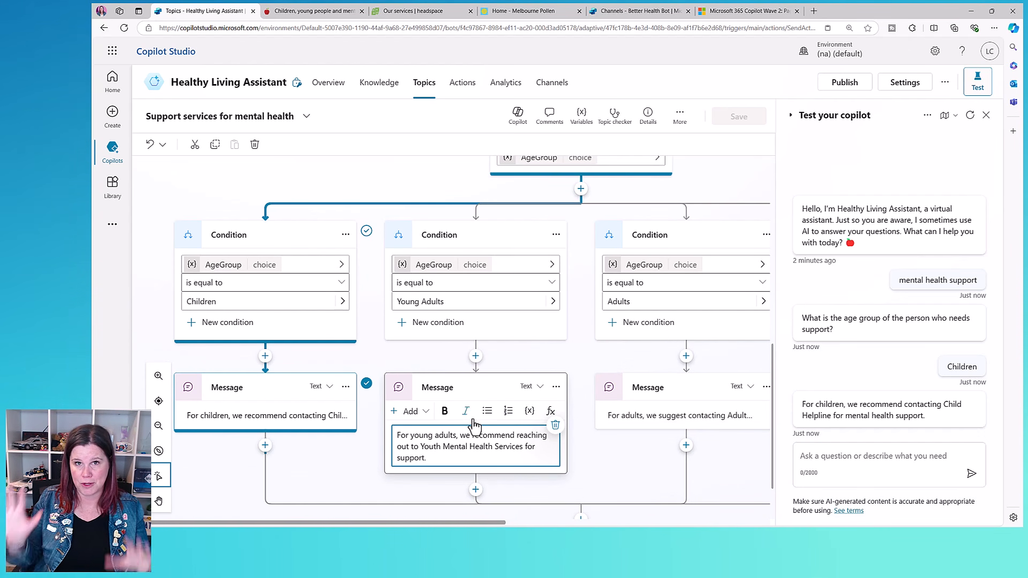
{"action": "left_click", "coordinate": [280, 423]}
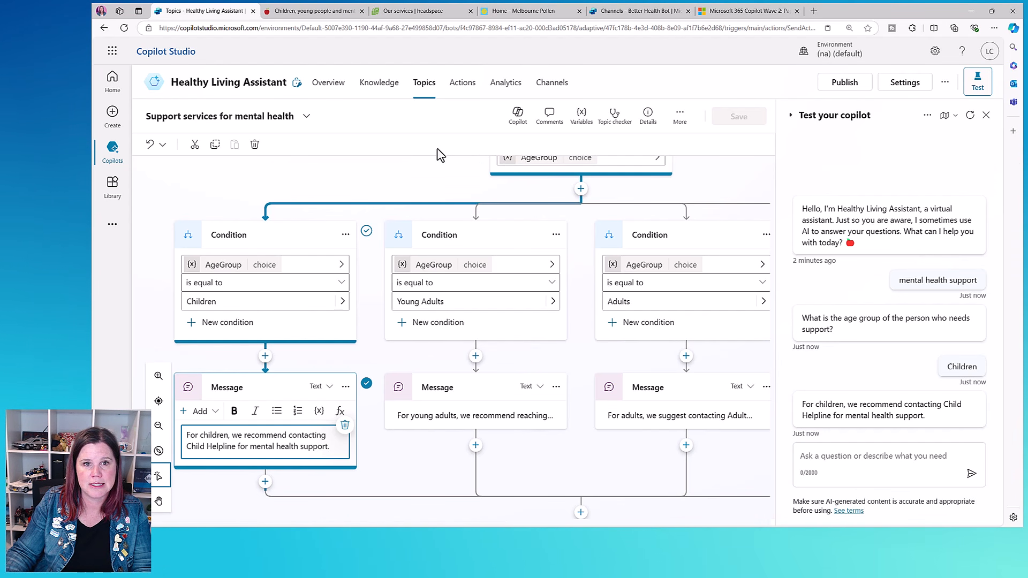
- Reopen the Support services for mental health topic from the topics list and copy its entire trigger description
{"action": "left_click", "coordinate": [424, 86]}
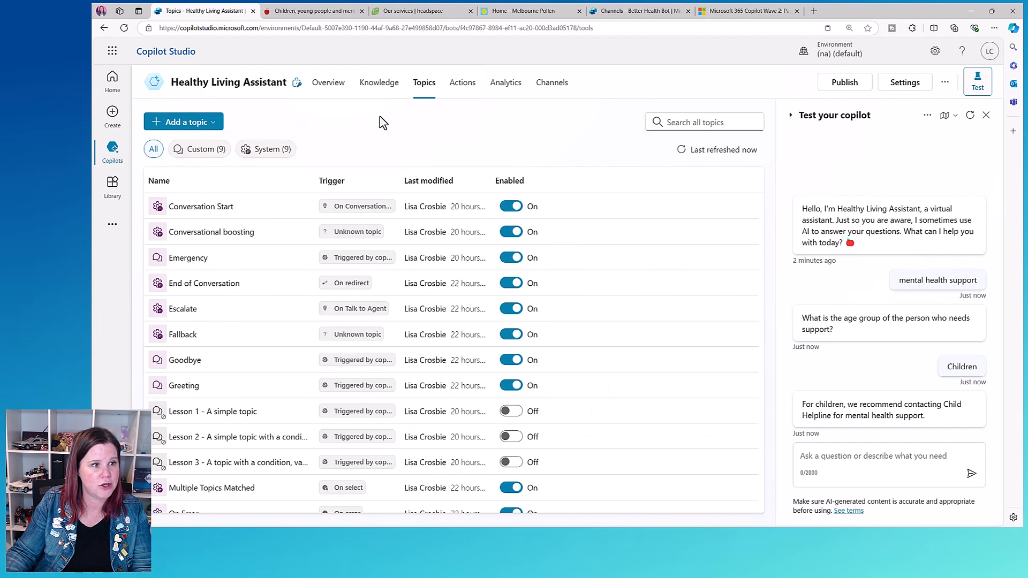
{"action": "scroll", "coordinate": [264, 316], "scroll_direction": "down", "scroll_amount": 3}
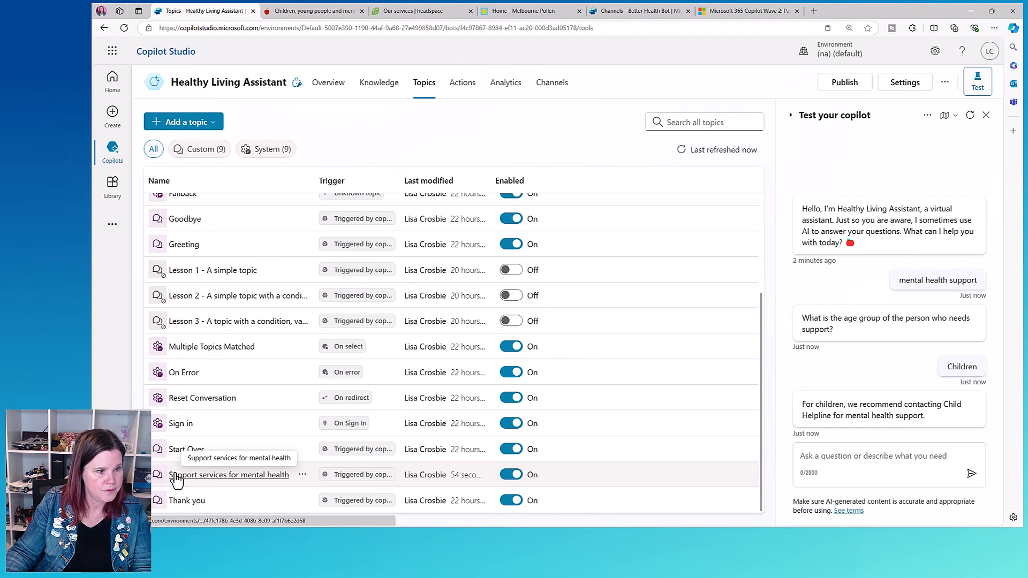
{"action": "left_click", "coordinate": [302, 475]}
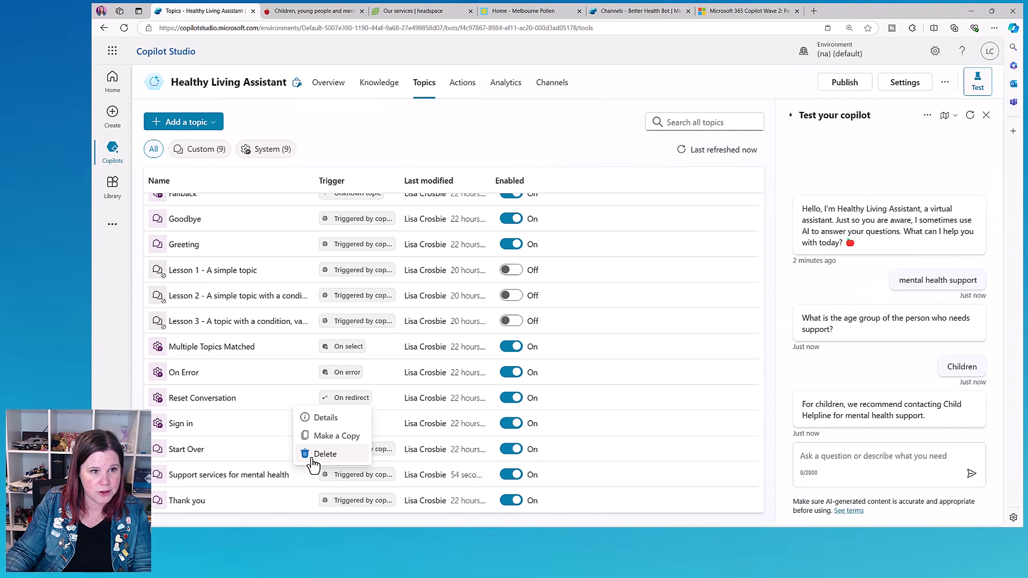
{"action": "left_click", "coordinate": [265, 476]}
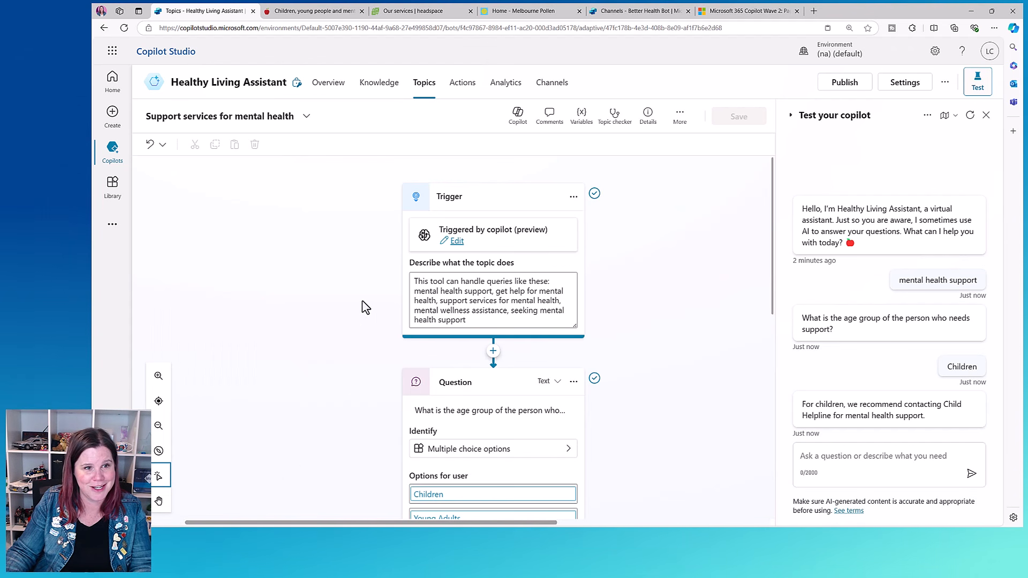
{"action": "left_click_drag", "start_coordinate": [469, 322], "coordinate": [412, 279]}
{"action": "key", "text": "ctrl+c"}
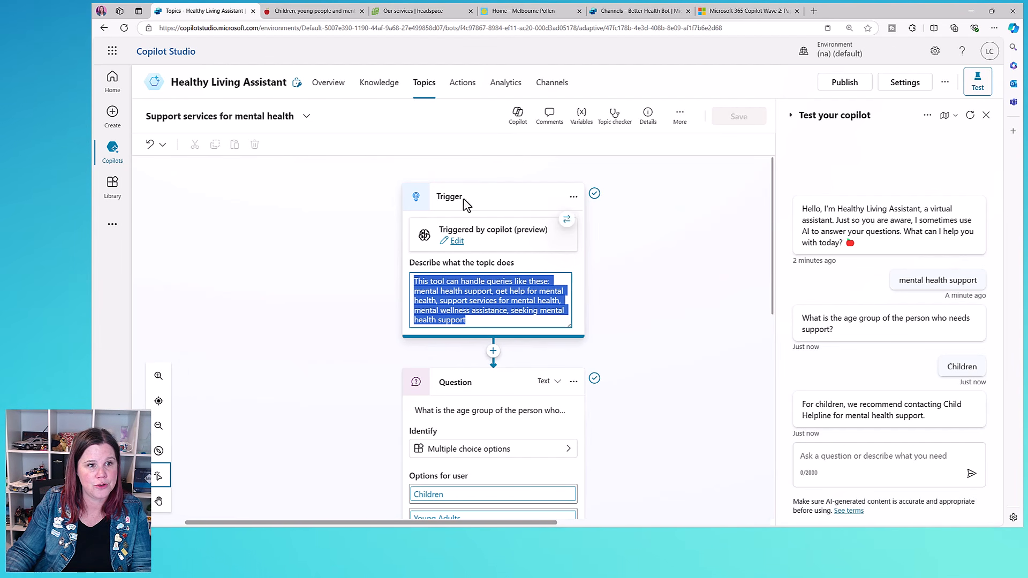
- Return to the topics list and delete the Support services for mental health topic
{"action": "left_click", "coordinate": [421, 88]}
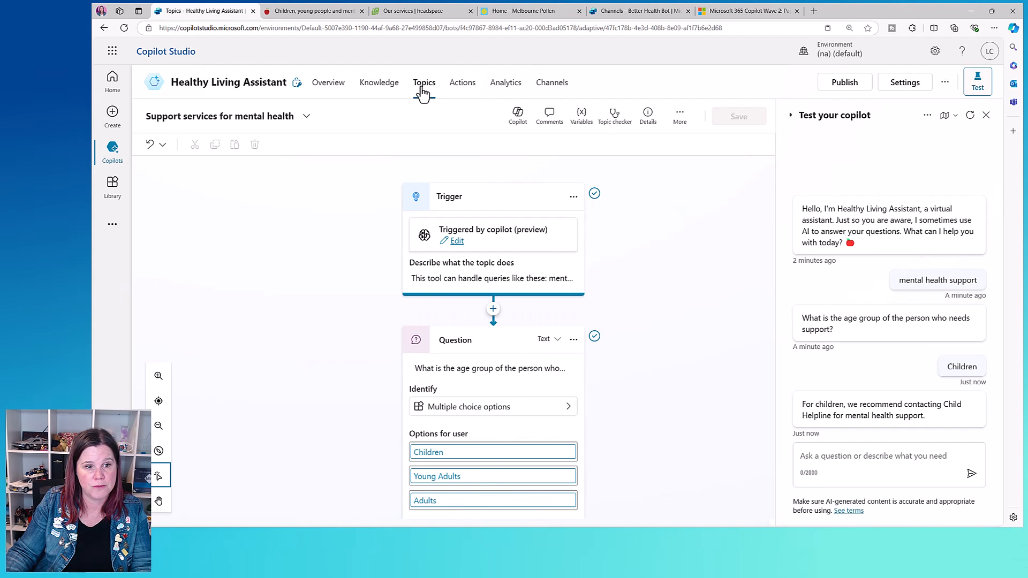
{"action": "left_click", "coordinate": [423, 90]}
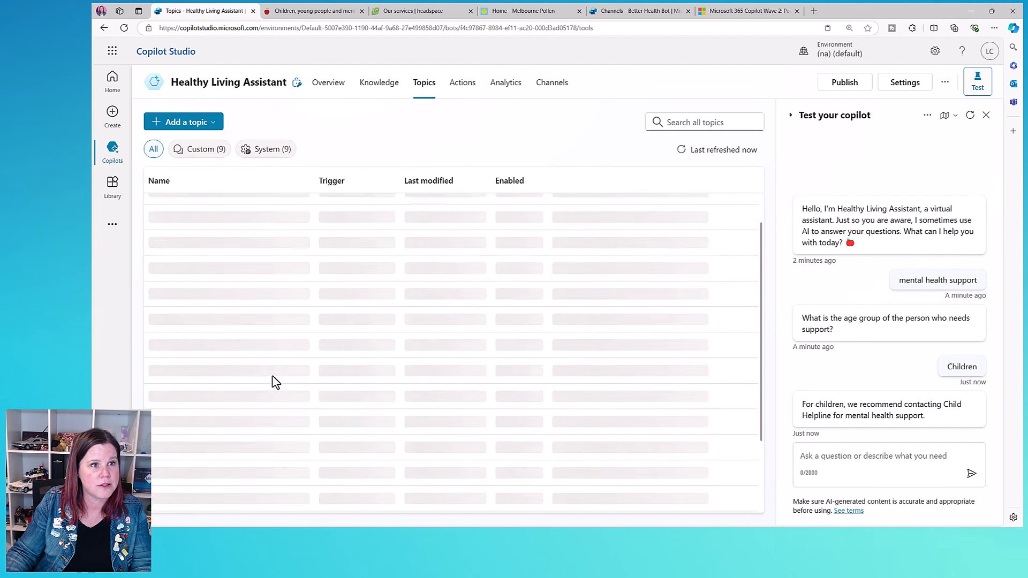
{"action": "scroll", "coordinate": [271, 360], "scroll_direction": "down", "scroll_amount": 2}
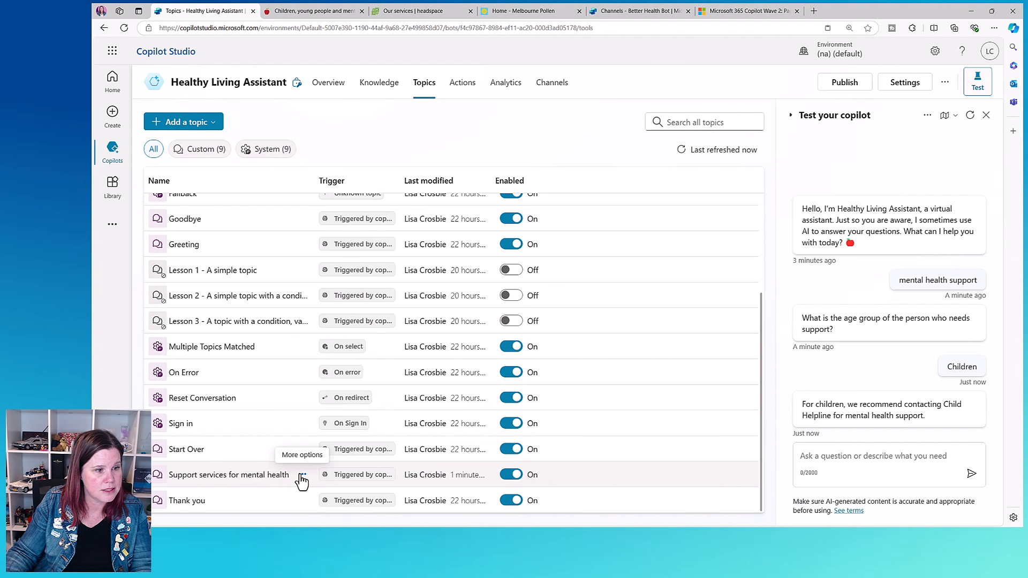
{"action": "left_click", "coordinate": [302, 476]}
{"action": "left_click", "coordinate": [310, 455]}
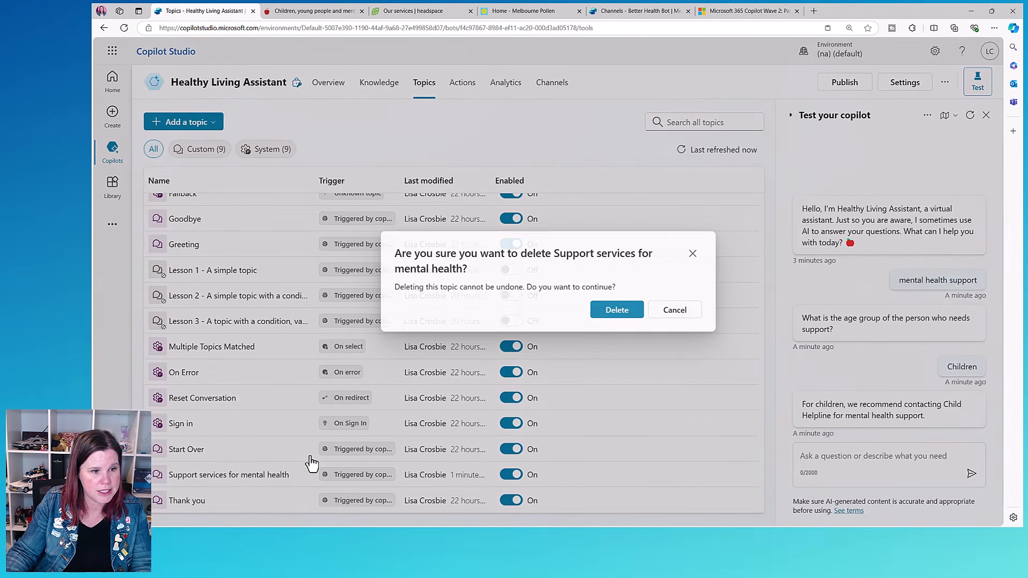
{"action": "left_click", "coordinate": [607, 307]}
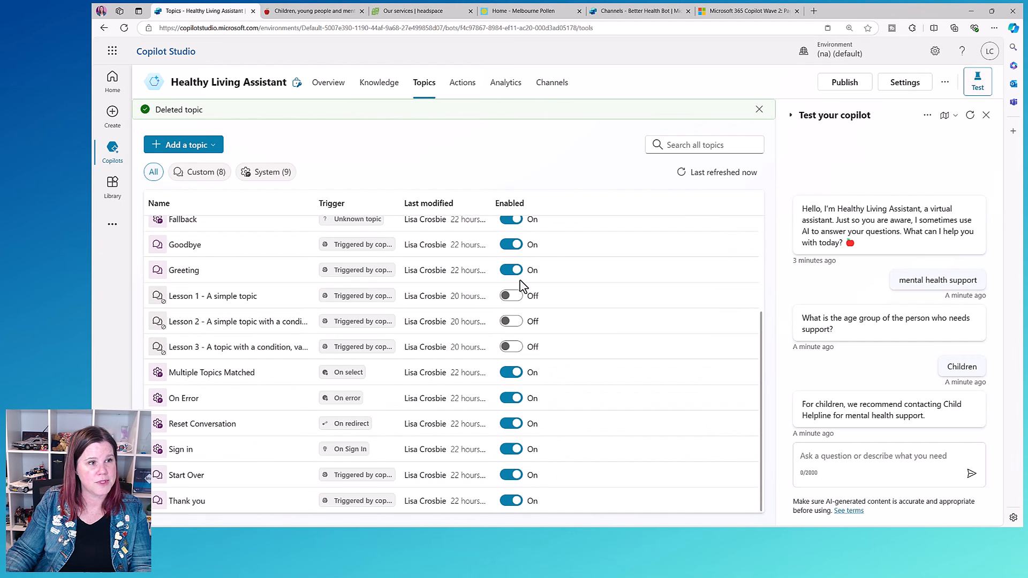
- Create a topic from blank and name it Mental Health Support Services
{"action": "left_click", "coordinate": [197, 146]}
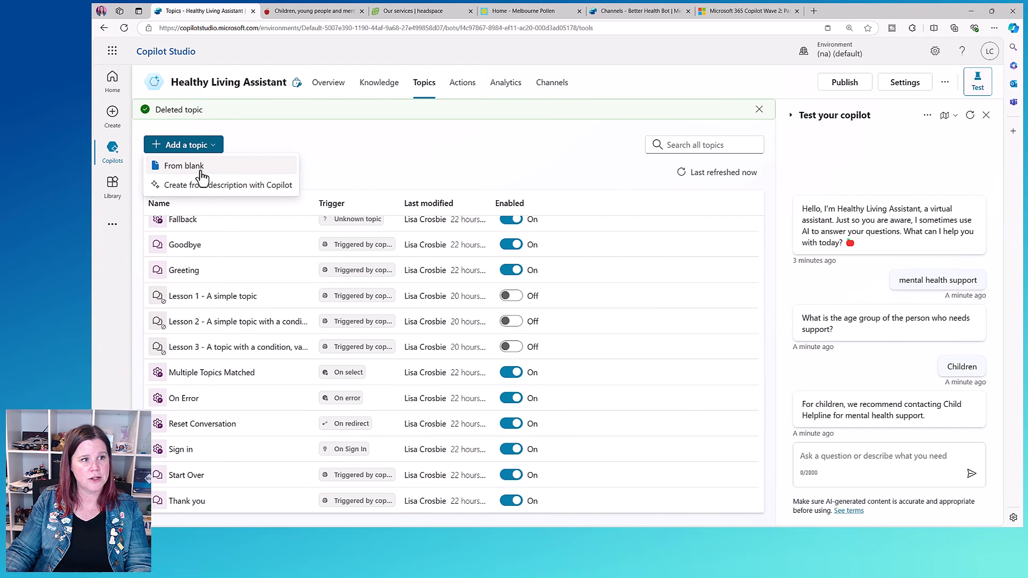
{"action": "left_click", "coordinate": [222, 143]}
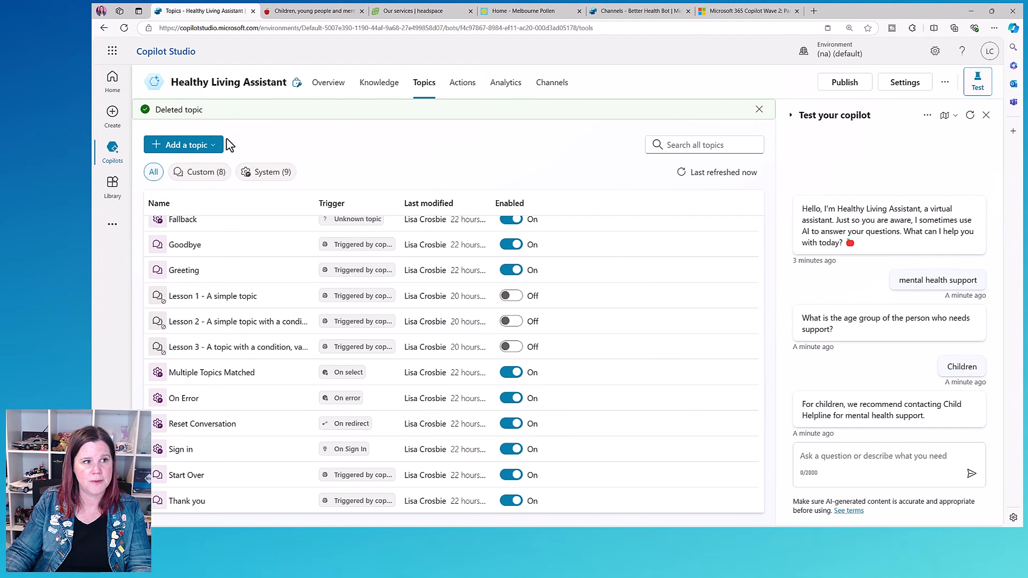
{"action": "left_click", "coordinate": [219, 144]}
{"action": "left_click", "coordinate": [214, 167]}
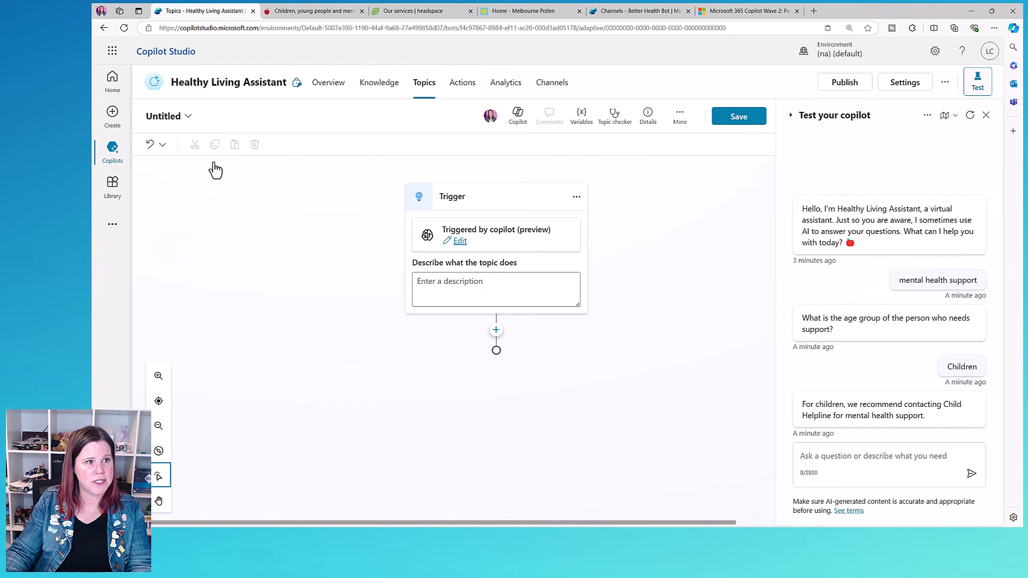
{"action": "left_click", "coordinate": [188, 116]}
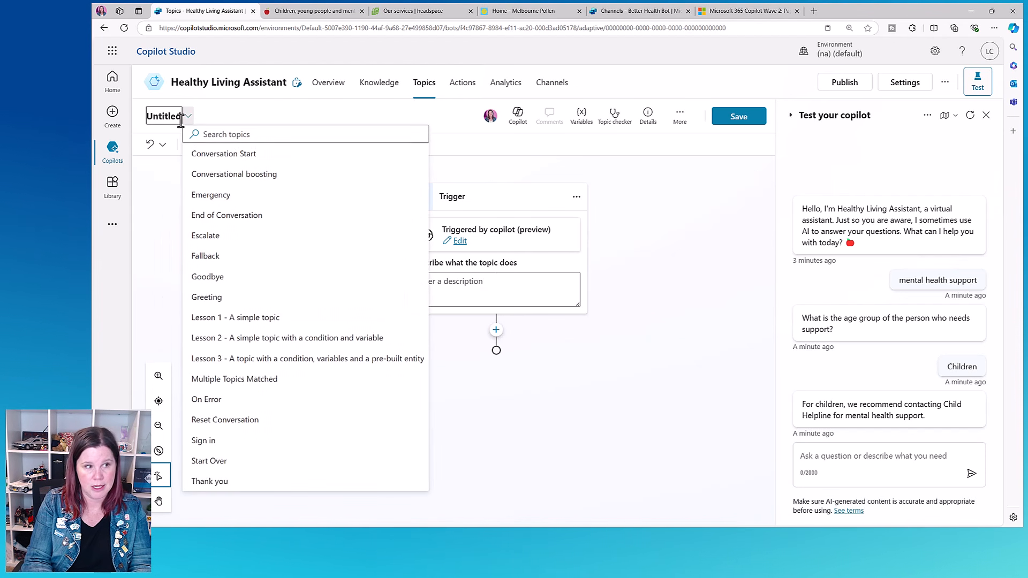
{"action": "left_click", "coordinate": [173, 116]}
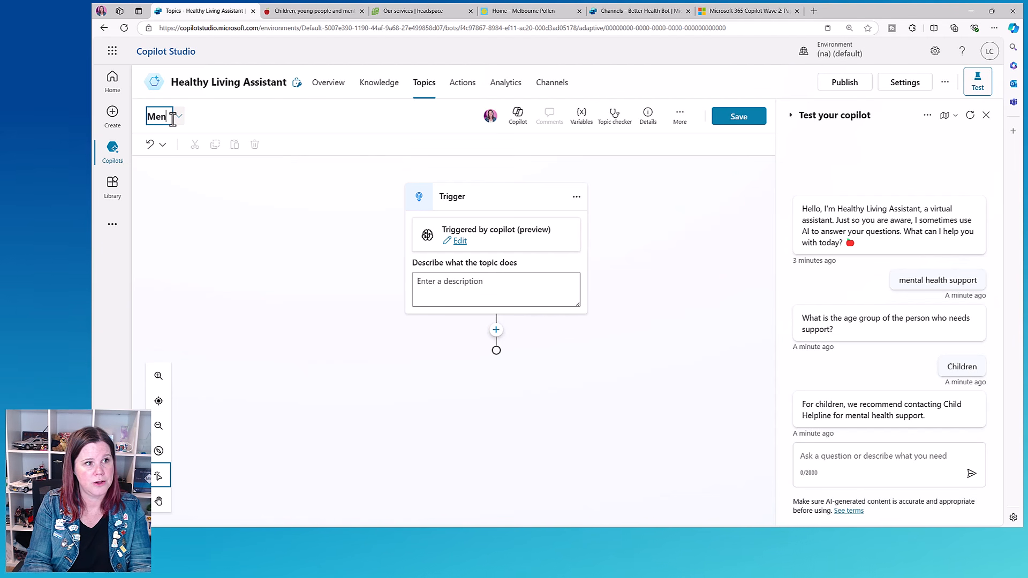
{"action": "type", "text": "Mental Health"}
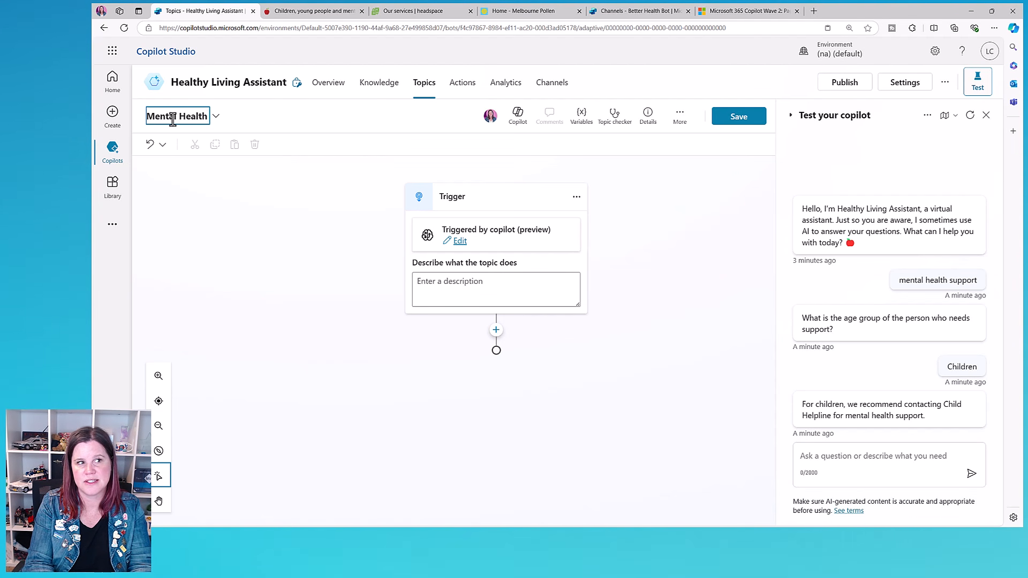
{"action": "type", "text": " Support Service"}
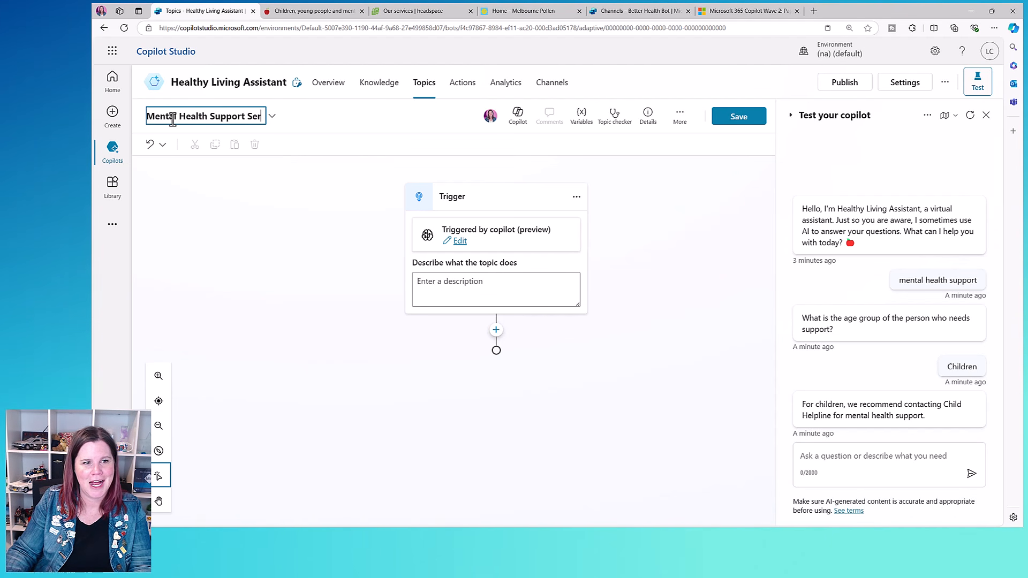
{"action": "type", "text": "s"}
- Paste the copied text as the trigger's topic description and close the test pane
{"action": "left_click", "coordinate": [442, 280]}
{"action": "key", "text": "ctrl+v"}
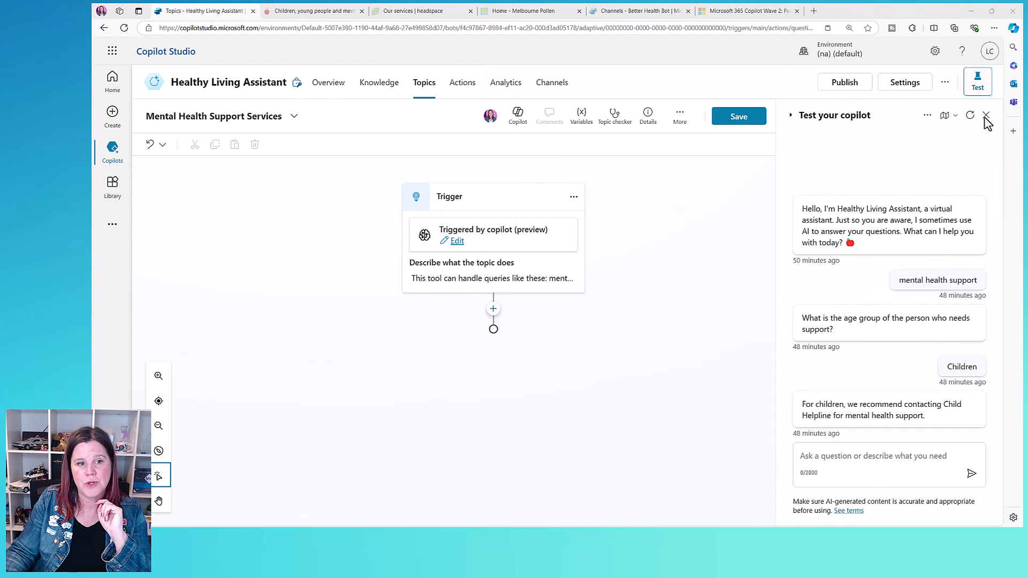
{"action": "left_click", "coordinate": [986, 116]}
- Add a question after the trigger asking "How old is the person who needs support?"
{"action": "left_click", "coordinate": [493, 310]}
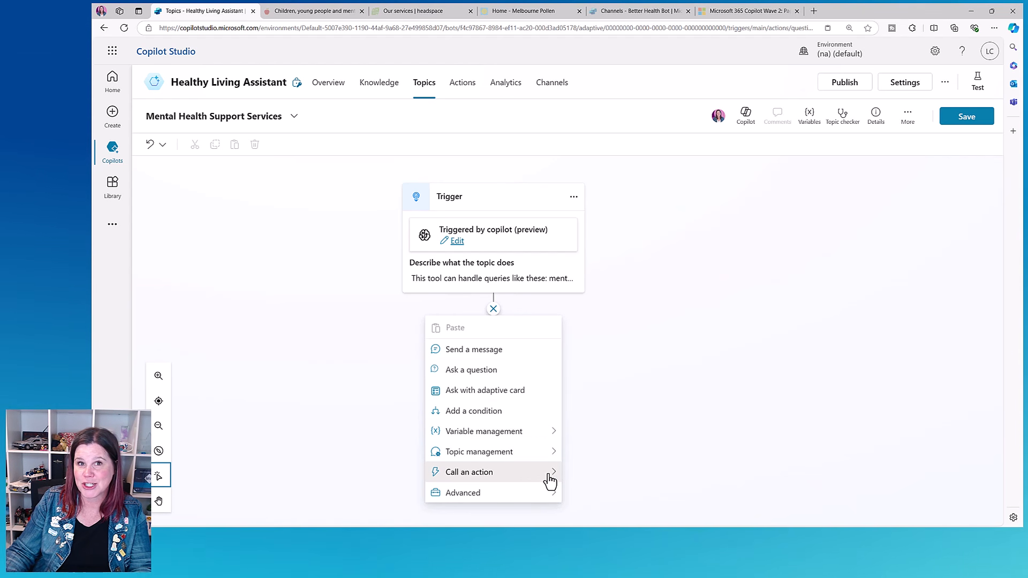
{"action": "mouse_move", "coordinate": [551, 479]}
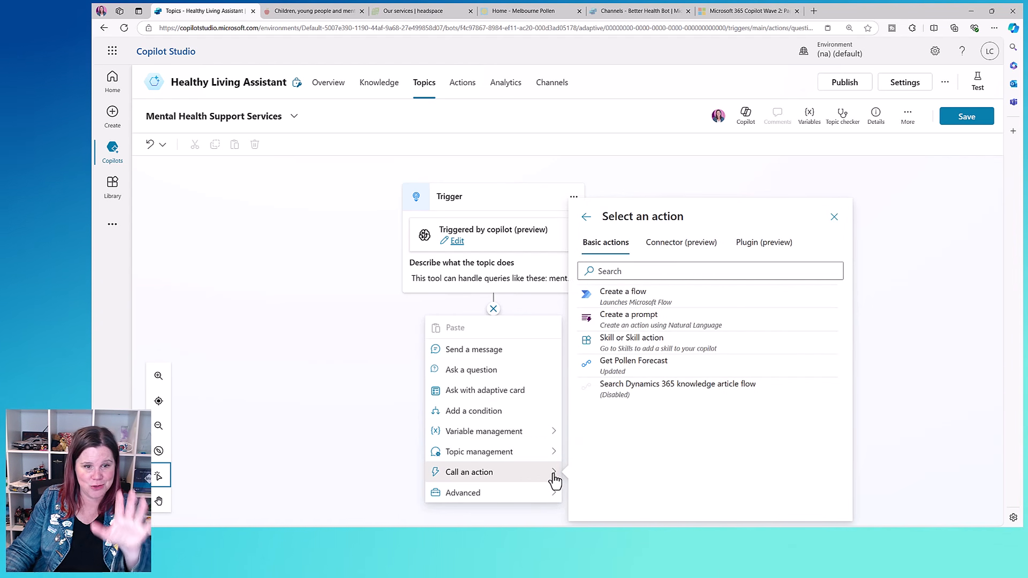
{"action": "mouse_move", "coordinate": [551, 461]}
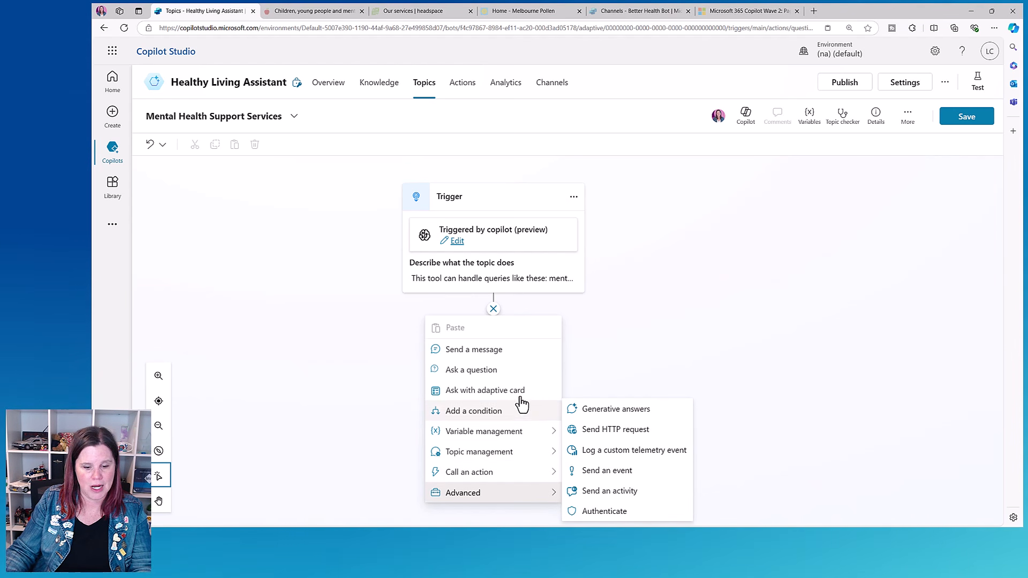
{"action": "left_click", "coordinate": [482, 375]}
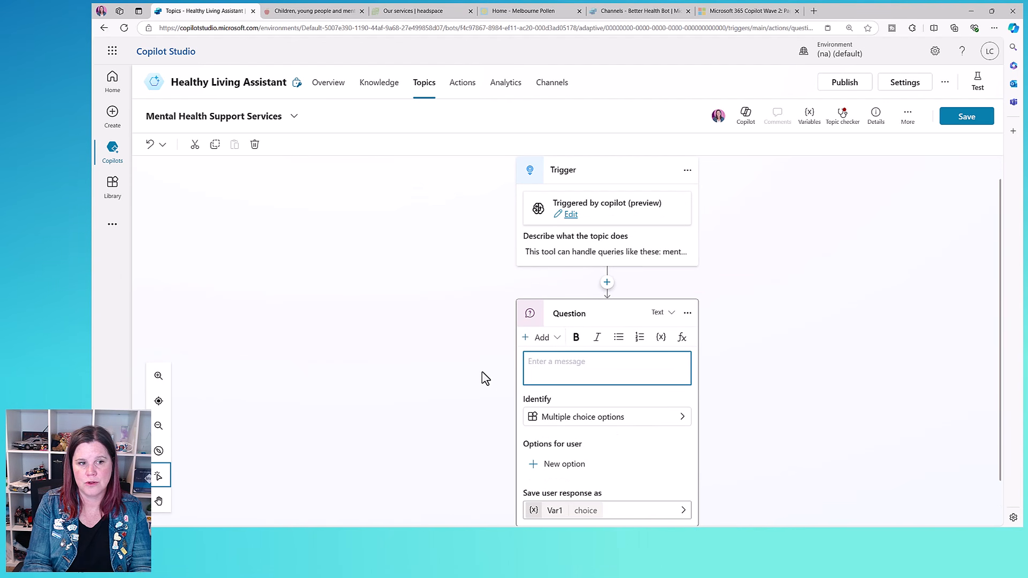
{"action": "type", "text": "how old is the person who needs support?"}
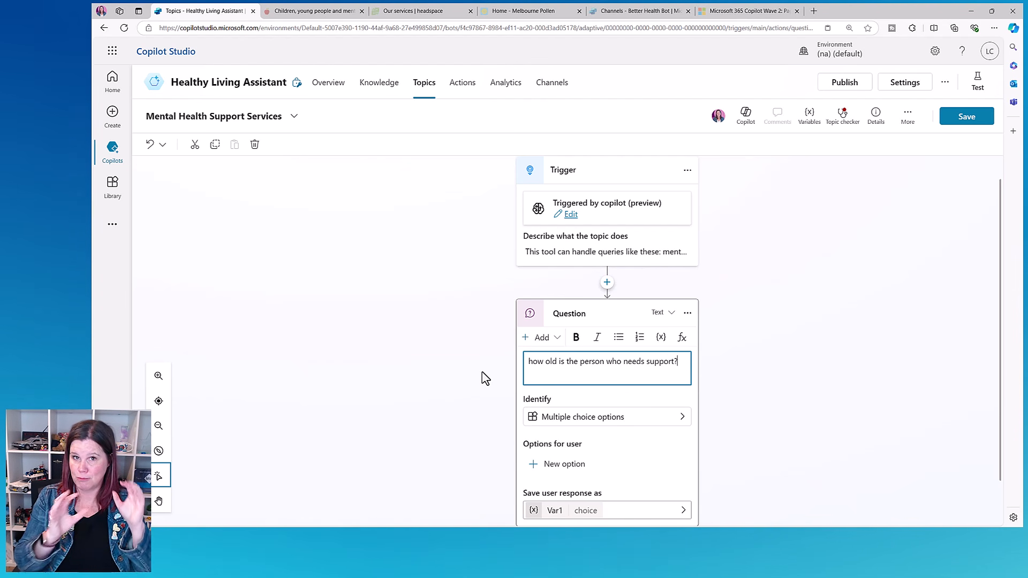
{"action": "left_click", "coordinate": [530, 362]}
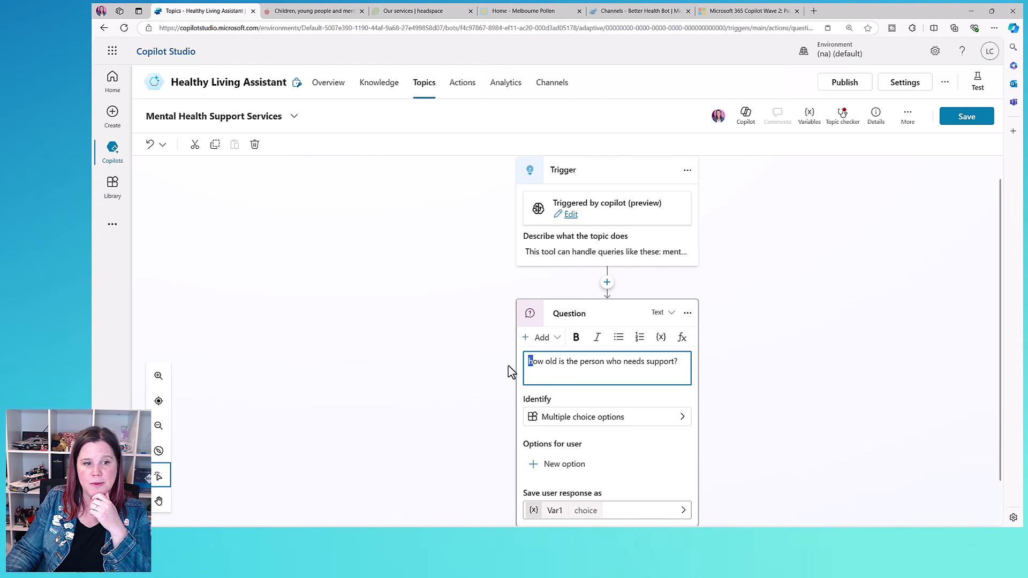
- Set the question to identify the prebuilt Age entity in the user's response
{"action": "left_click", "coordinate": [678, 419]}
{"action": "left_click", "coordinate": [683, 408]}
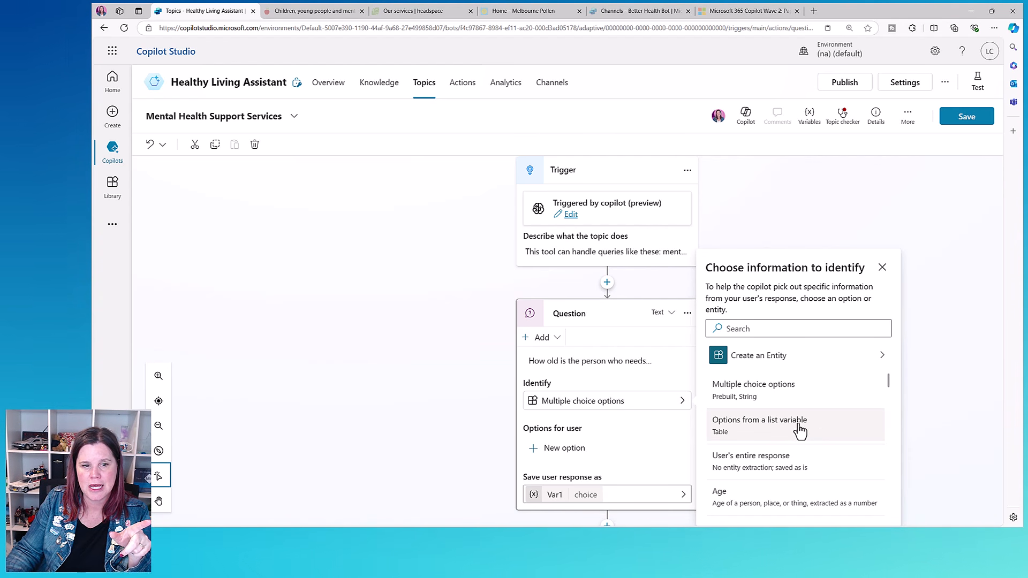
{"action": "left_click", "coordinate": [835, 499]}
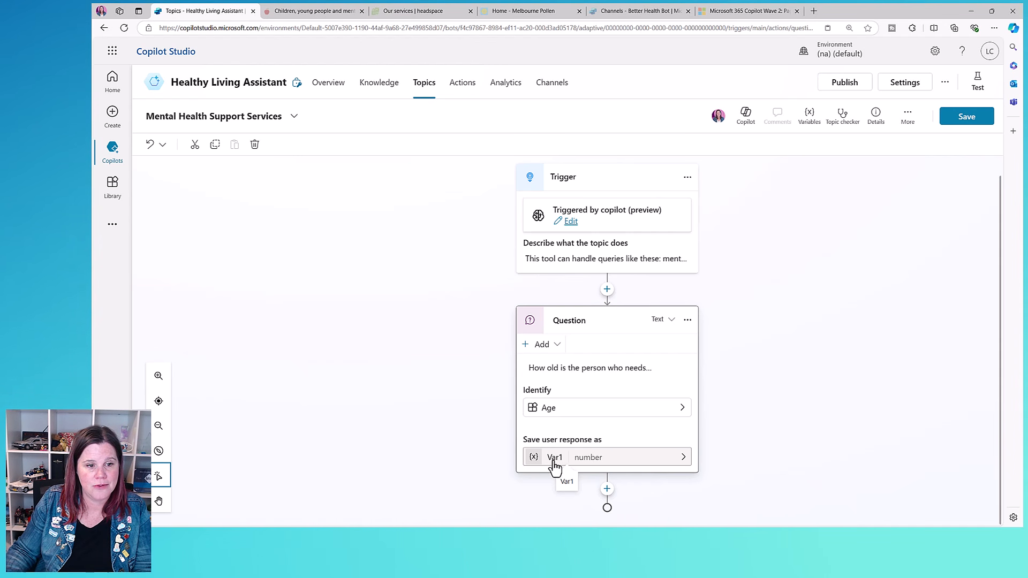
- Rename the question's response variable VarAge and make it global so any topic can access it
{"action": "left_click", "coordinate": [555, 458]}
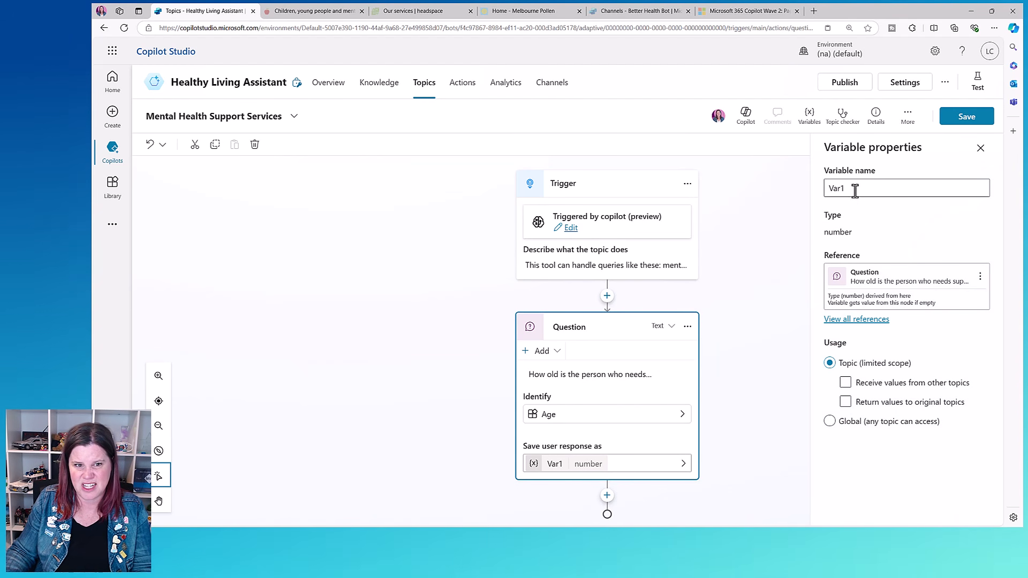
{"action": "left_click", "coordinate": [855, 191]}
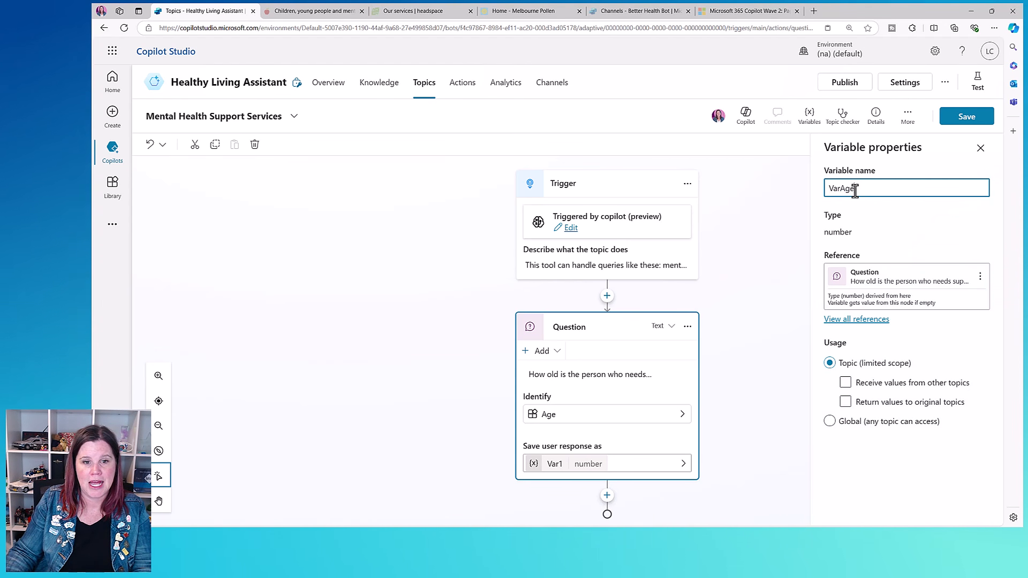
{"action": "left_click", "coordinate": [855, 213]}
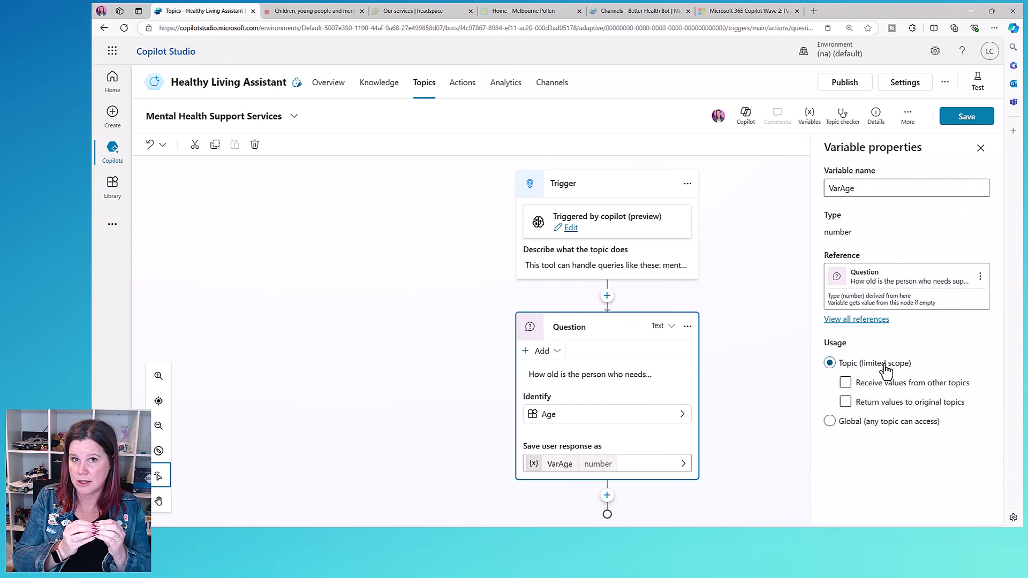
{"action": "left_click", "coordinate": [829, 423]}
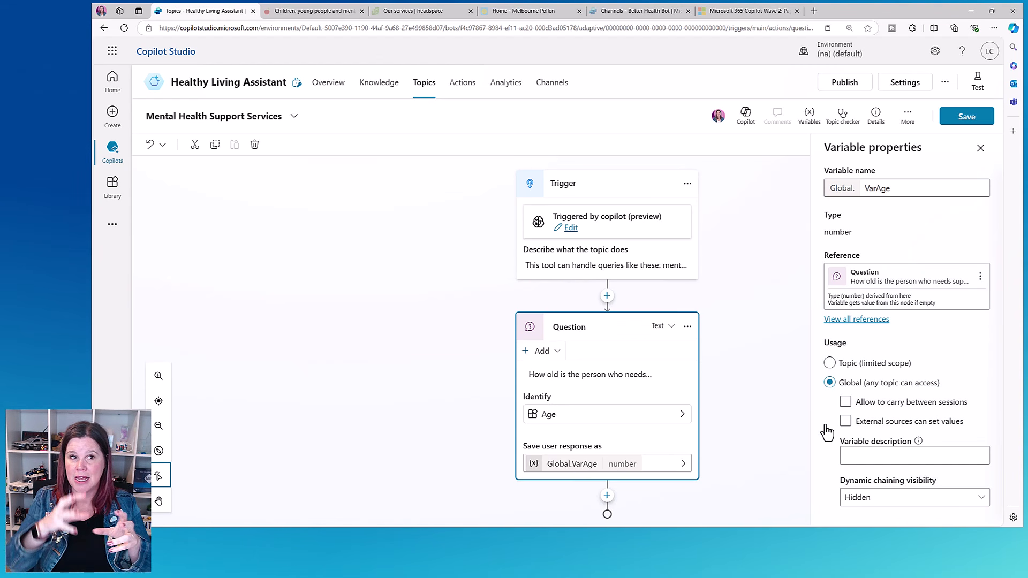
{"action": "left_click", "coordinate": [983, 152]}
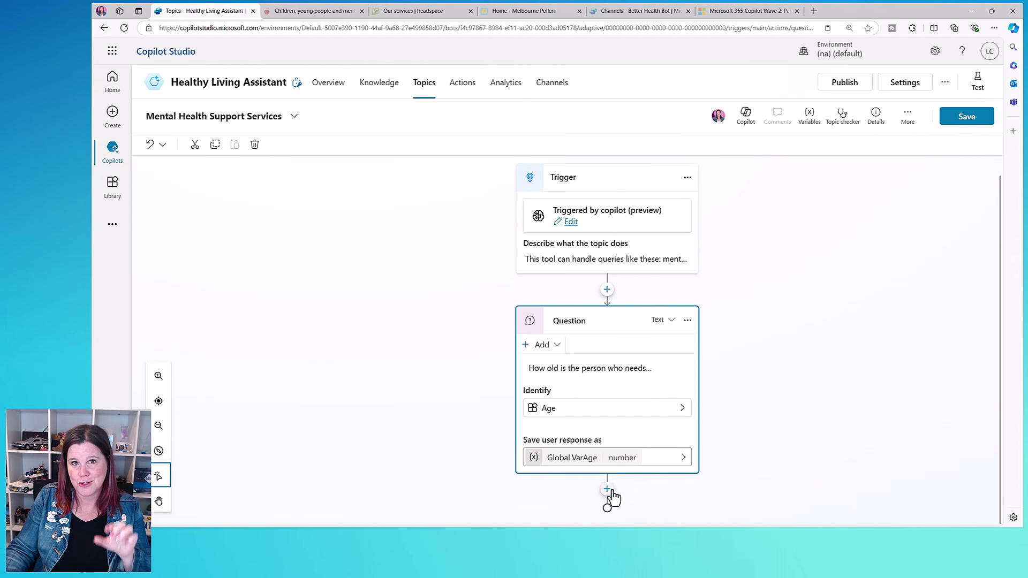
- Add a condition after the age question that checks whether Global.VarAge is less than or equal to 12
{"action": "left_click", "coordinate": [607, 489]}
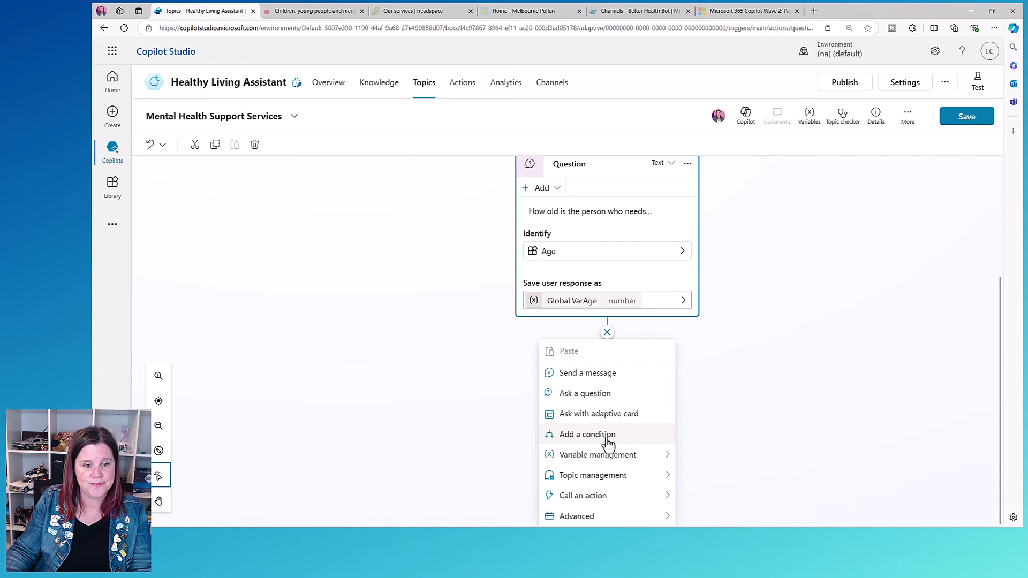
{"action": "left_click", "coordinate": [609, 440]}
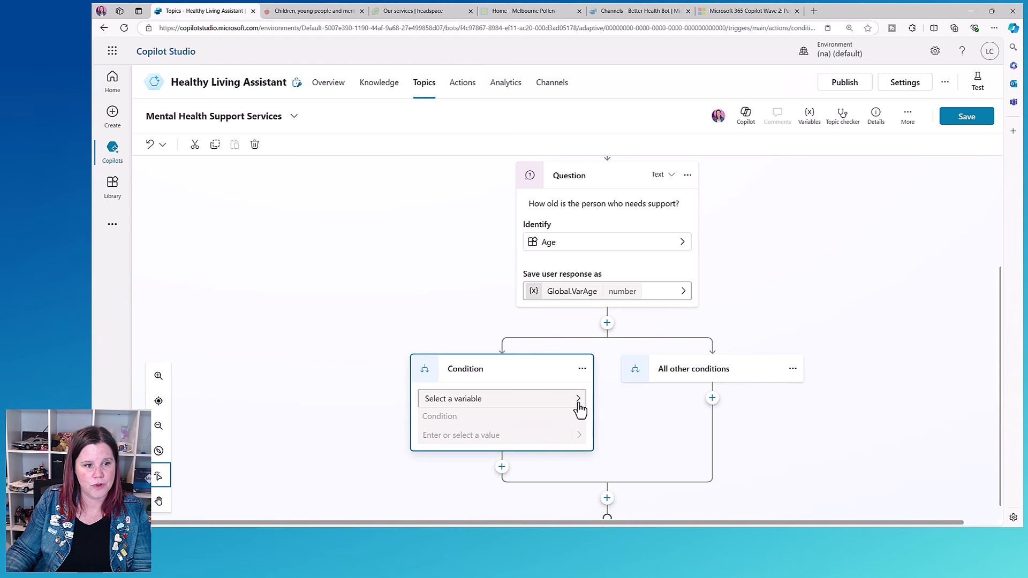
{"action": "left_click", "coordinate": [579, 410]}
{"action": "left_click", "coordinate": [619, 441]}
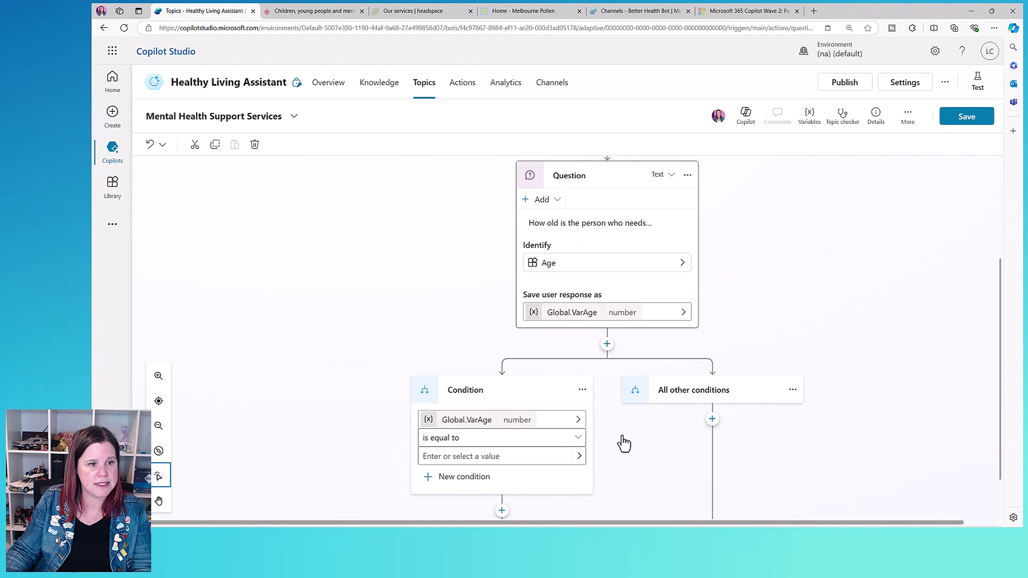
{"action": "left_click", "coordinate": [578, 440]}
{"action": "left_click", "coordinate": [577, 439]}
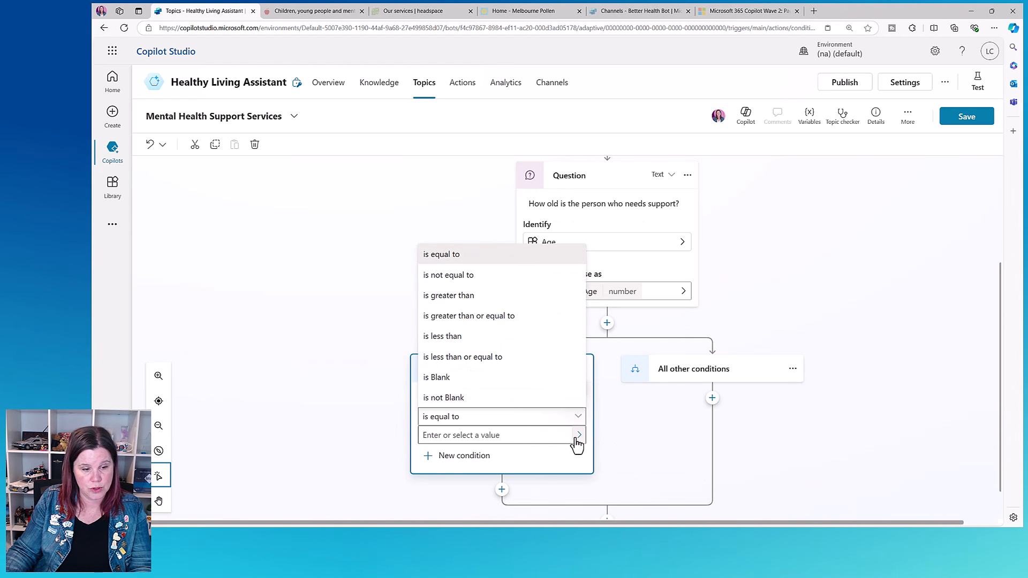
{"action": "left_click", "coordinate": [505, 360]}
{"action": "left_click", "coordinate": [505, 434]}
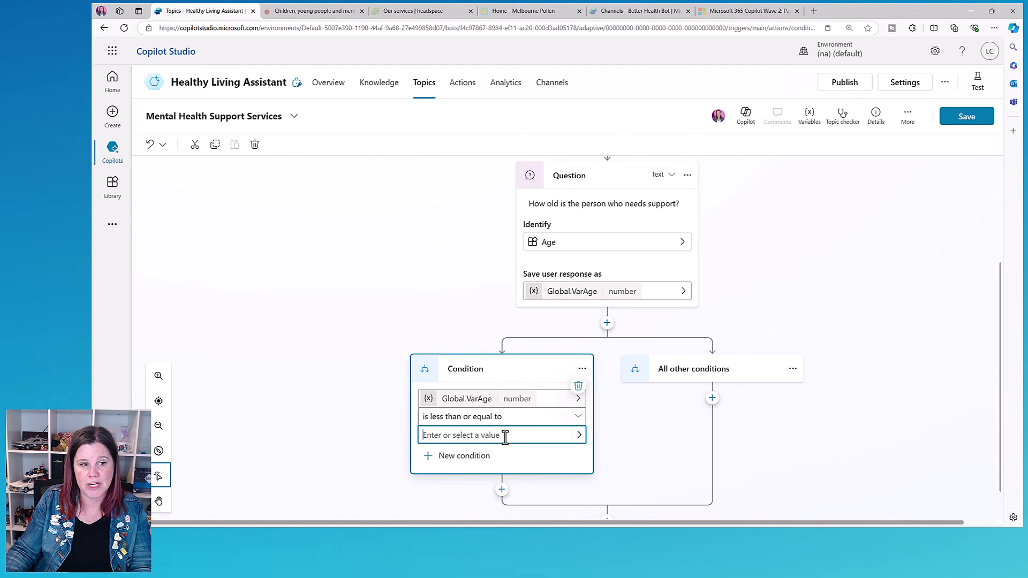
{"action": "type", "text": "12"}
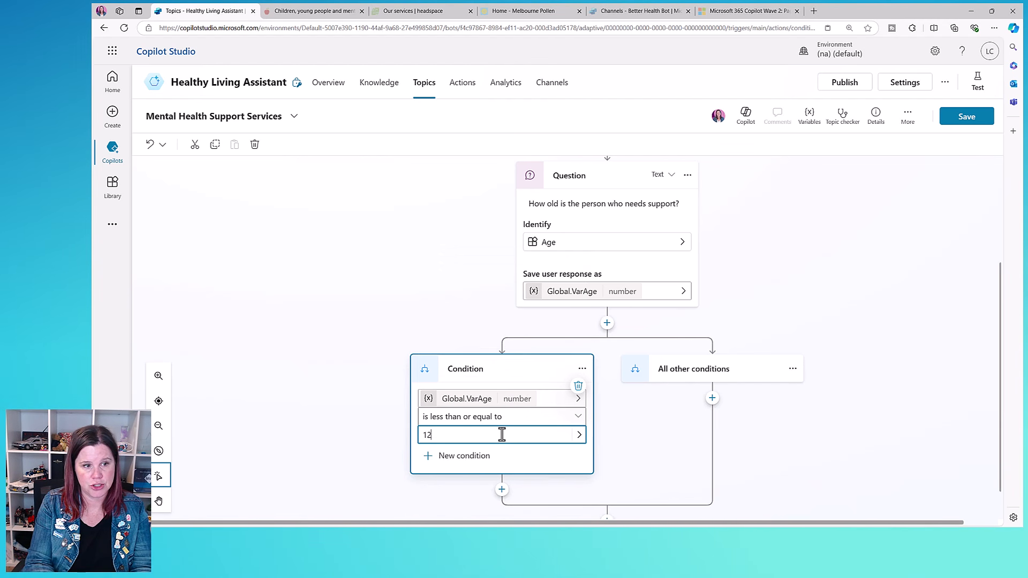
- Open the options of the age condition node
{"action": "left_click", "coordinate": [582, 368]}
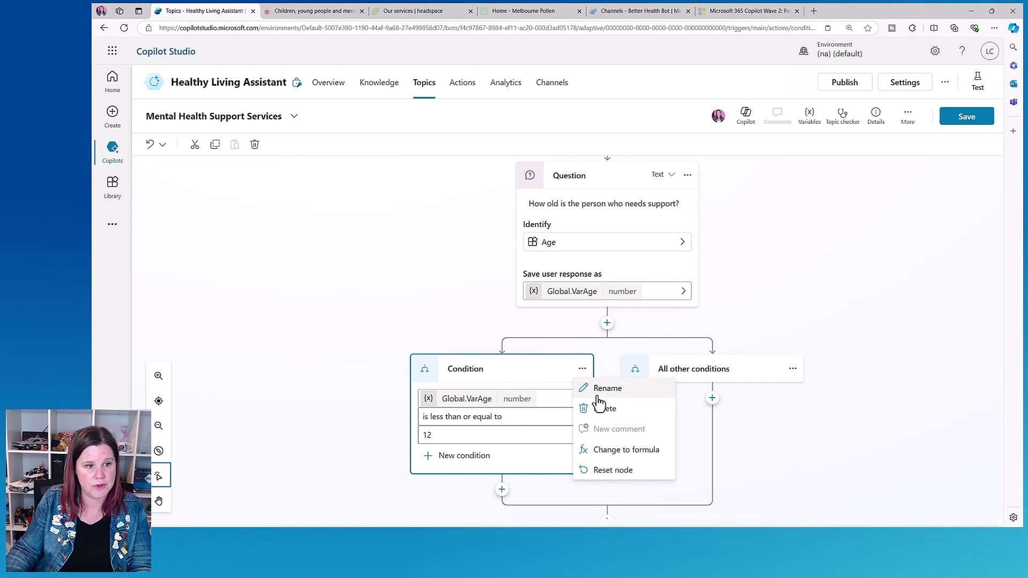
- Rename the age condition as Child and add another condition branch after the age question
{"action": "left_click", "coordinate": [599, 392]}
{"action": "type", "text": "Child"}
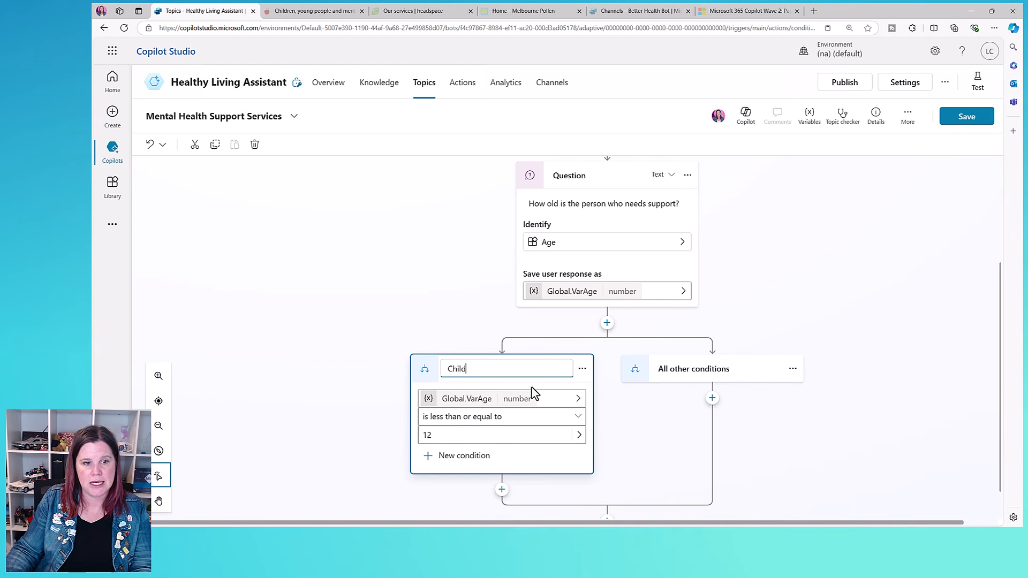
{"action": "left_click", "coordinate": [607, 323]}
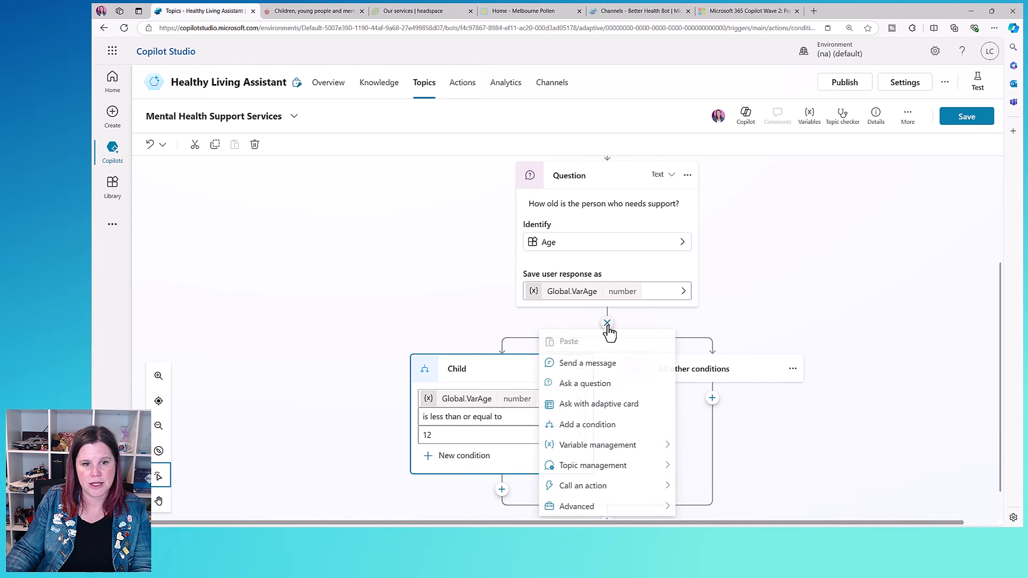
{"action": "left_click", "coordinate": [614, 425]}
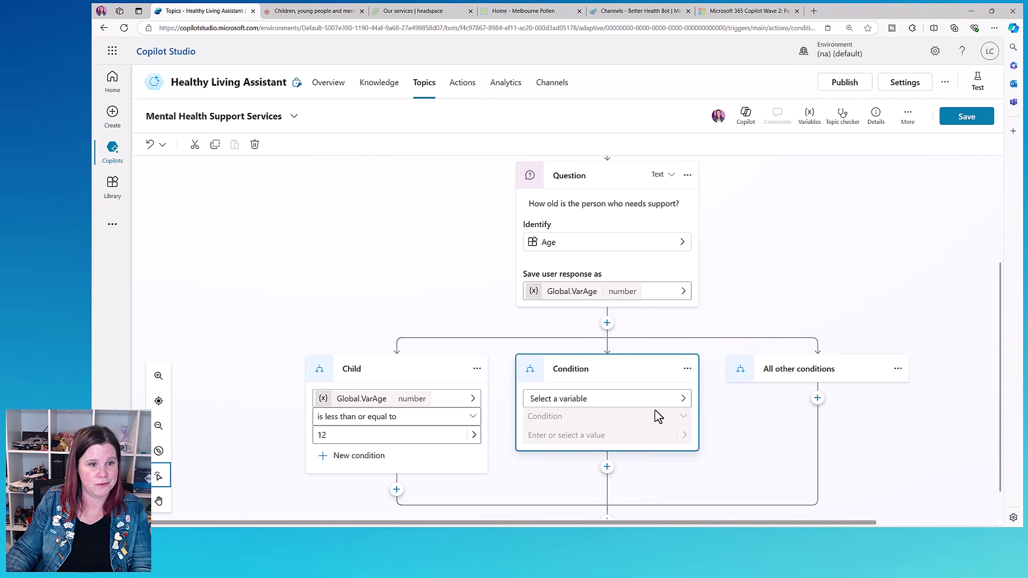
- Set the new condition branch to check that Global.VarAge is greater than or equal to 13
{"action": "left_click", "coordinate": [685, 404]}
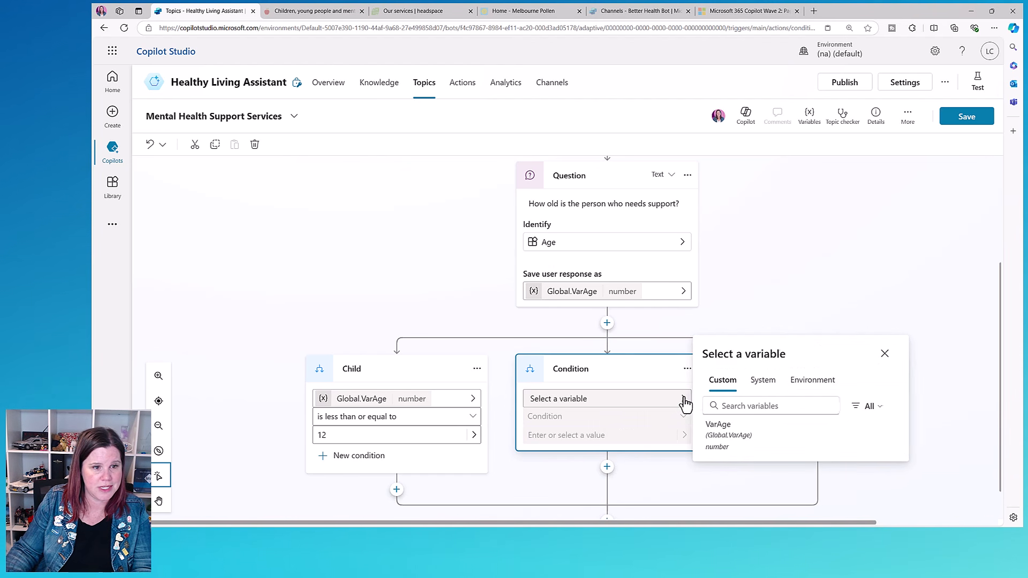
{"action": "left_click", "coordinate": [716, 431]}
{"action": "left_click", "coordinate": [685, 440]}
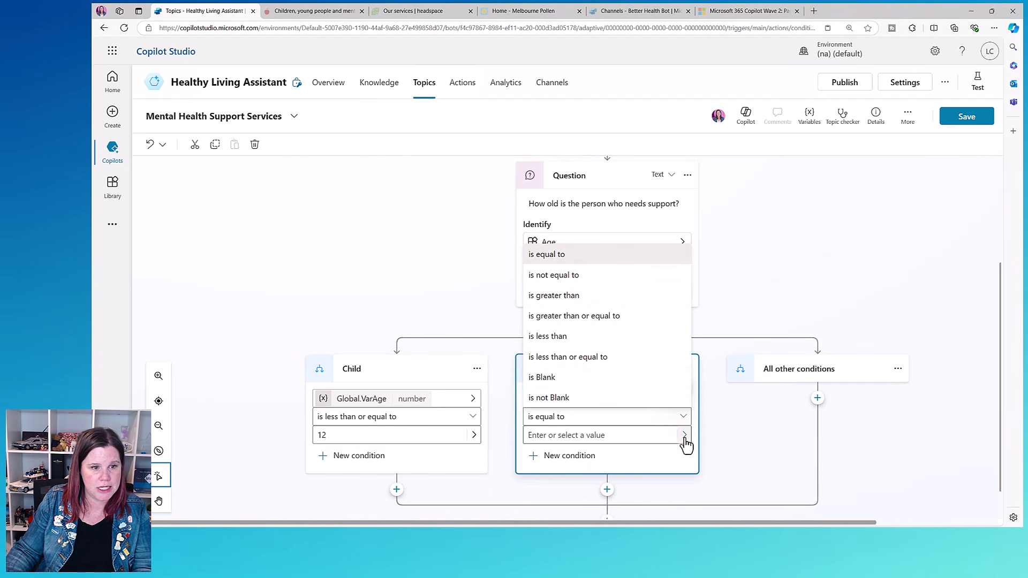
{"action": "left_click", "coordinate": [613, 320]}
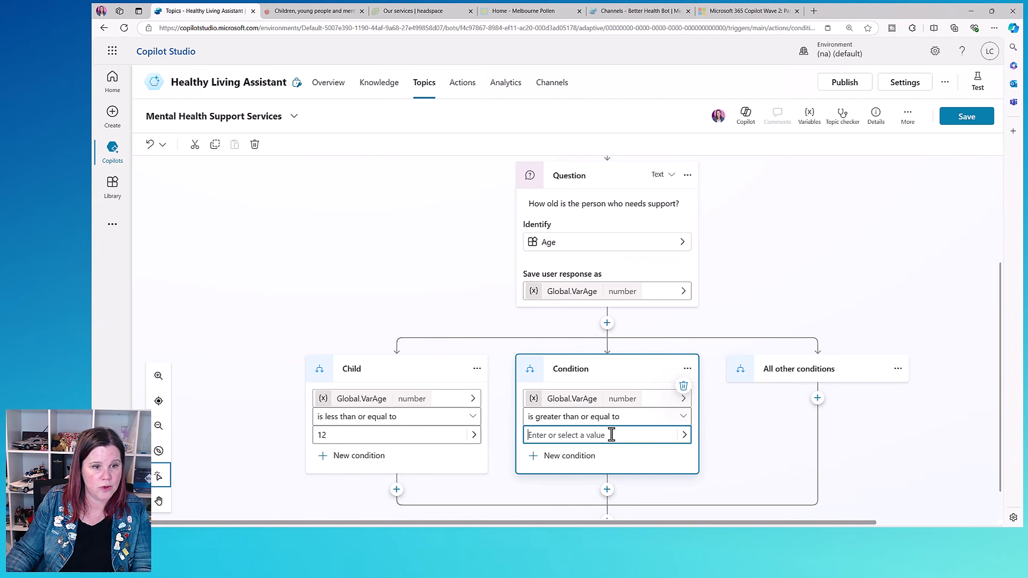
- Add a second criterion to the new branch, joined with And, requiring Global.VarAge to be less than or equal to 25
{"action": "left_click", "coordinate": [587, 464]}
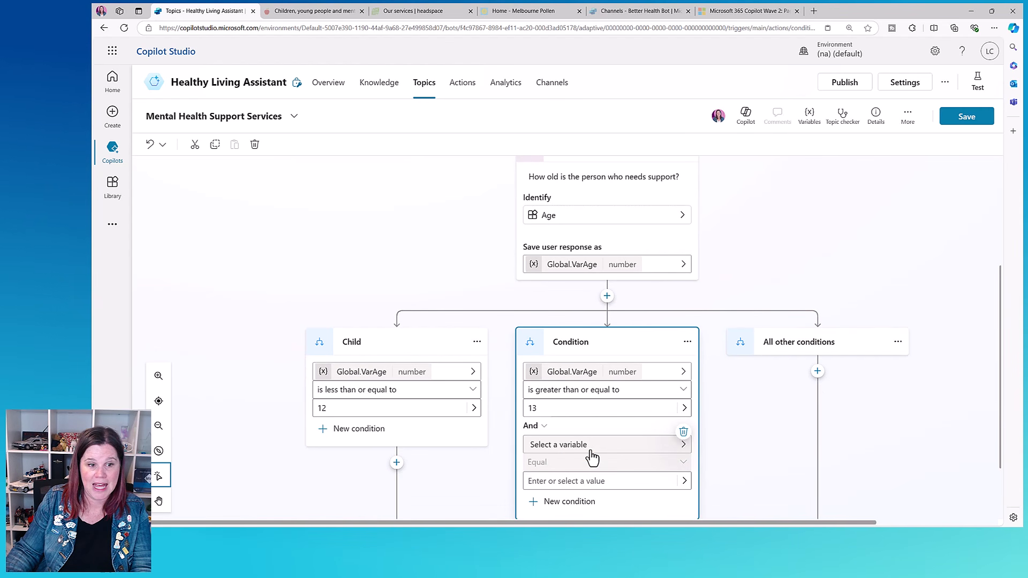
{"action": "left_click", "coordinate": [684, 427]}
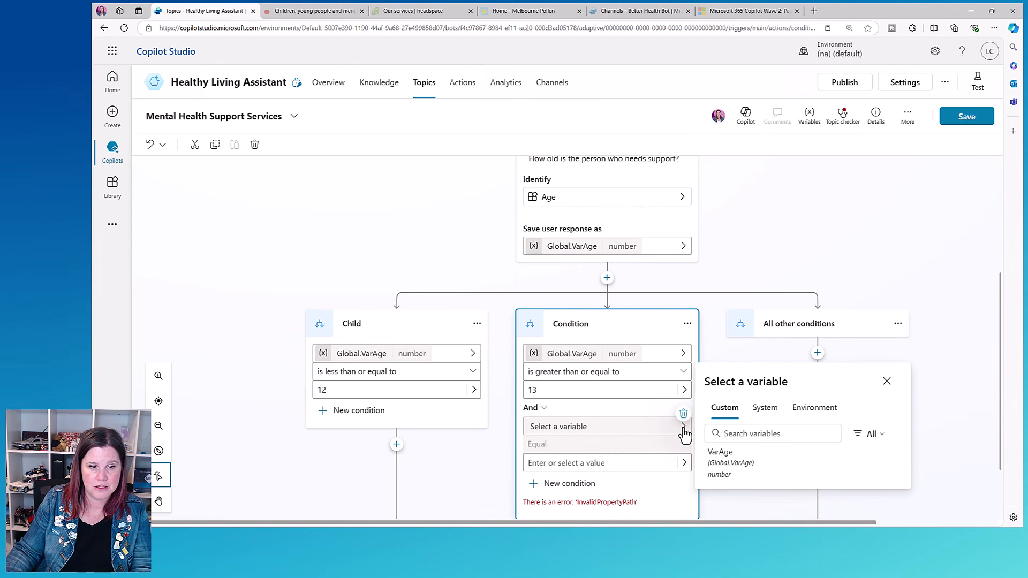
{"action": "left_click", "coordinate": [719, 456]}
{"action": "scroll", "coordinate": [678, 471], "scroll_direction": "down", "scroll_amount": 3}
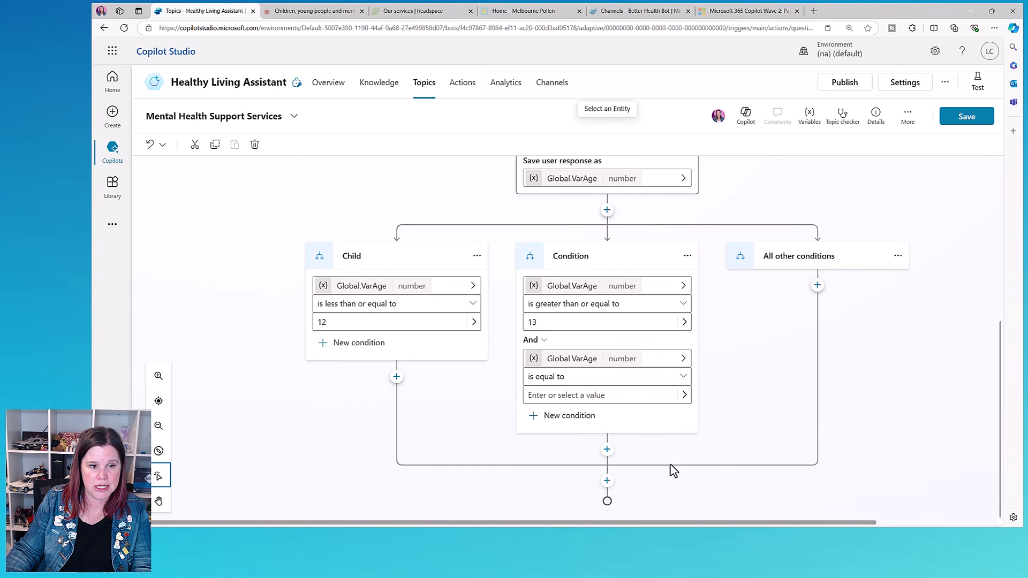
{"action": "left_click", "coordinate": [682, 378]}
{"action": "left_click", "coordinate": [681, 377]}
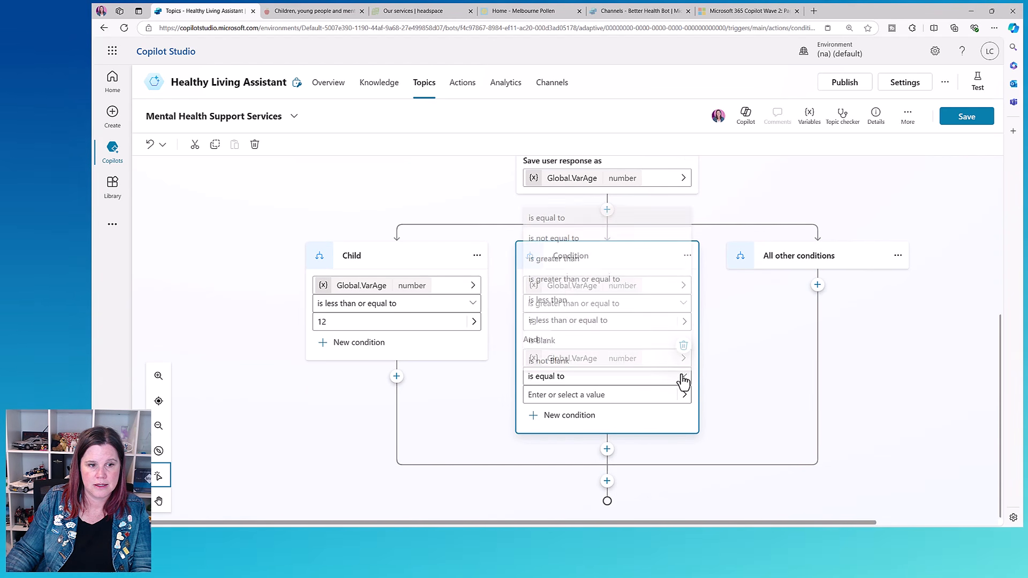
{"action": "left_click", "coordinate": [630, 316]}
{"action": "left_click", "coordinate": [610, 396]}
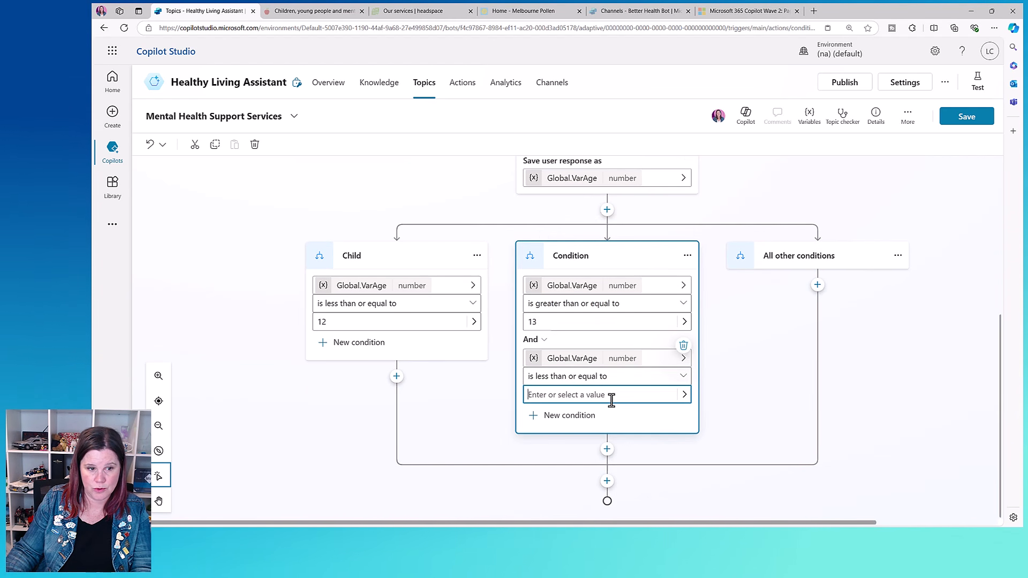
{"action": "type", "text": "25"}
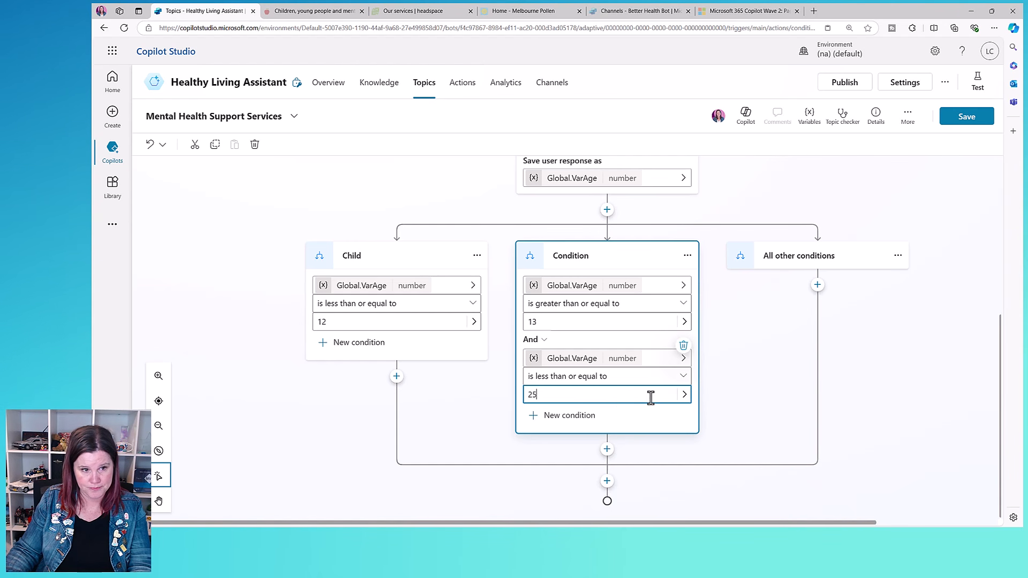
- Rename the 13-to-25 condition as Teen and Young Adult and save the topic
{"action": "left_click", "coordinate": [687, 256]}
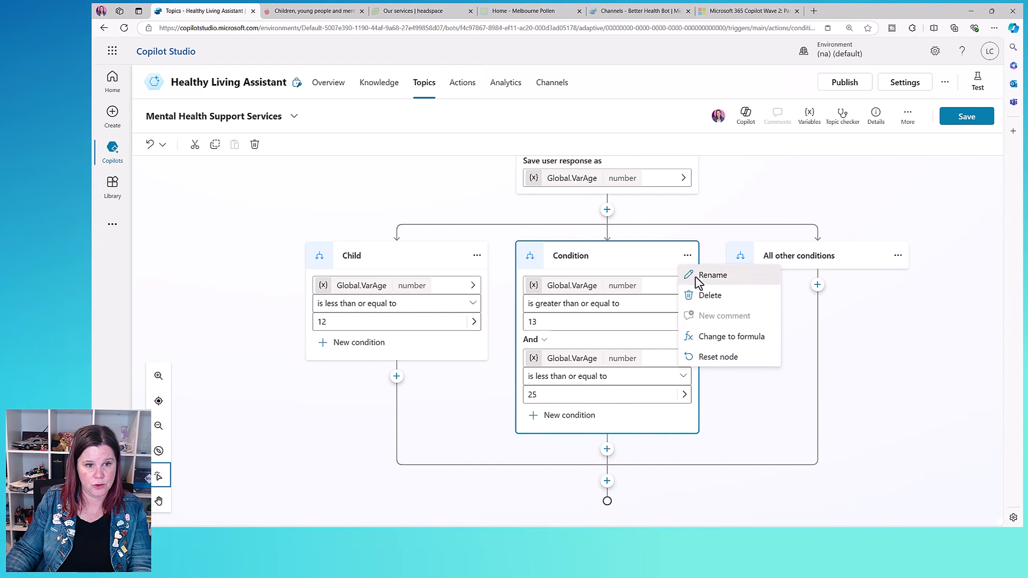
{"action": "left_click", "coordinate": [698, 275]}
{"action": "type", "text": "Teen and "}
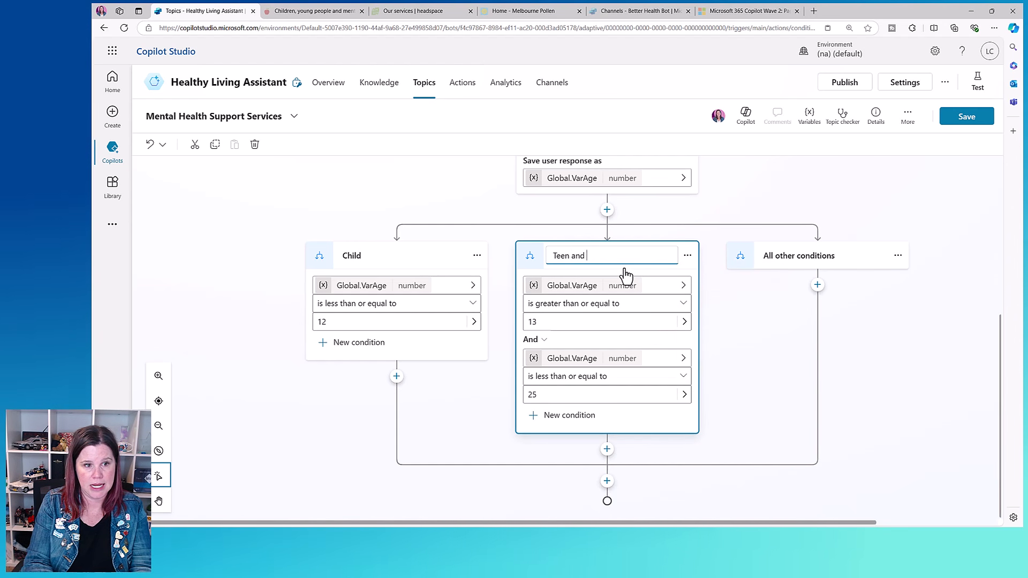
{"action": "type", "text": "Young Adult"}
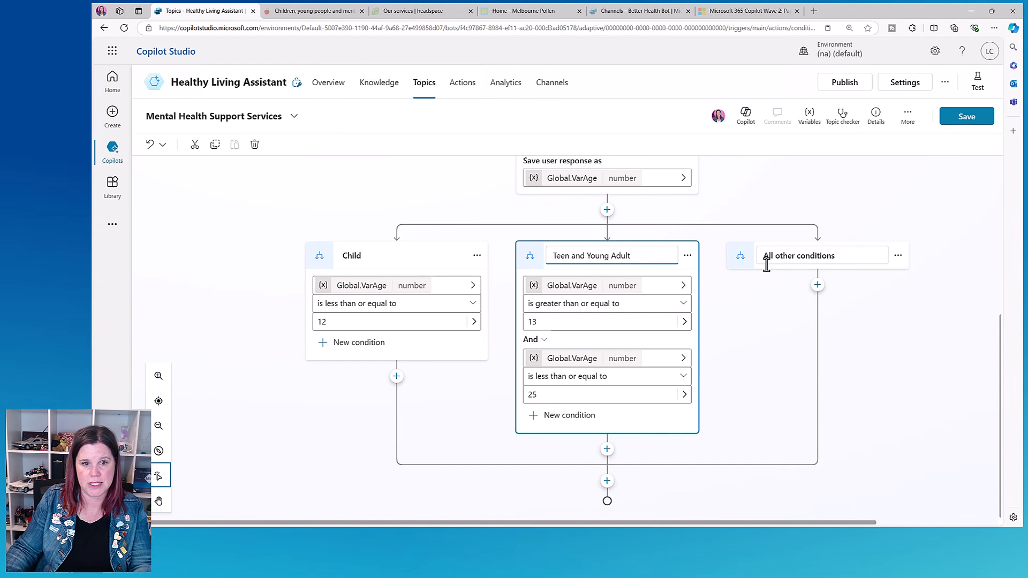
{"action": "left_click", "coordinate": [963, 118]}
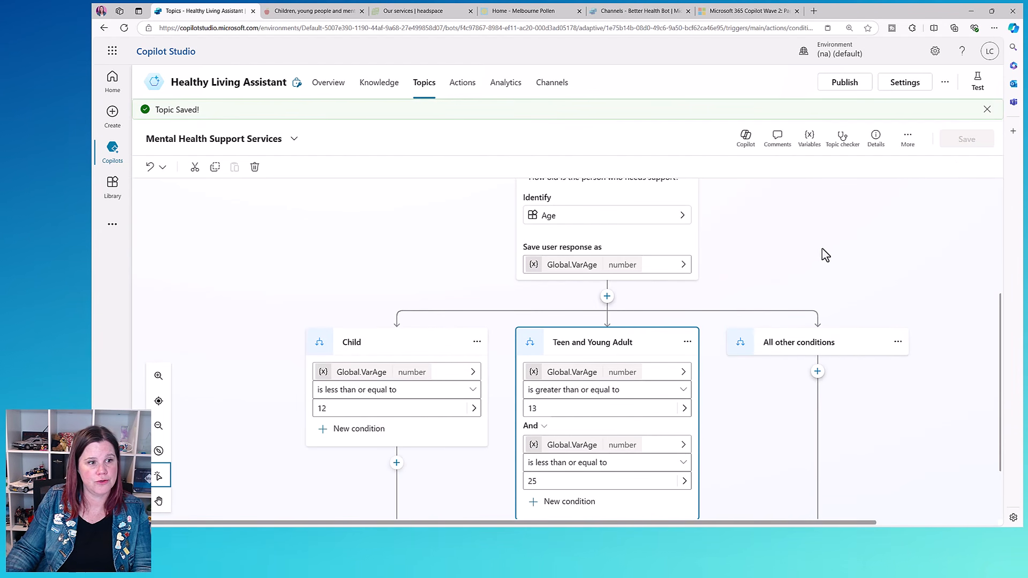
- Add a message under the Child branch reading "For someone who is {Global.VarAge} years old, we recommend the TripleP service."
{"action": "scroll", "coordinate": [805, 272], "scroll_direction": "down", "scroll_amount": 1}
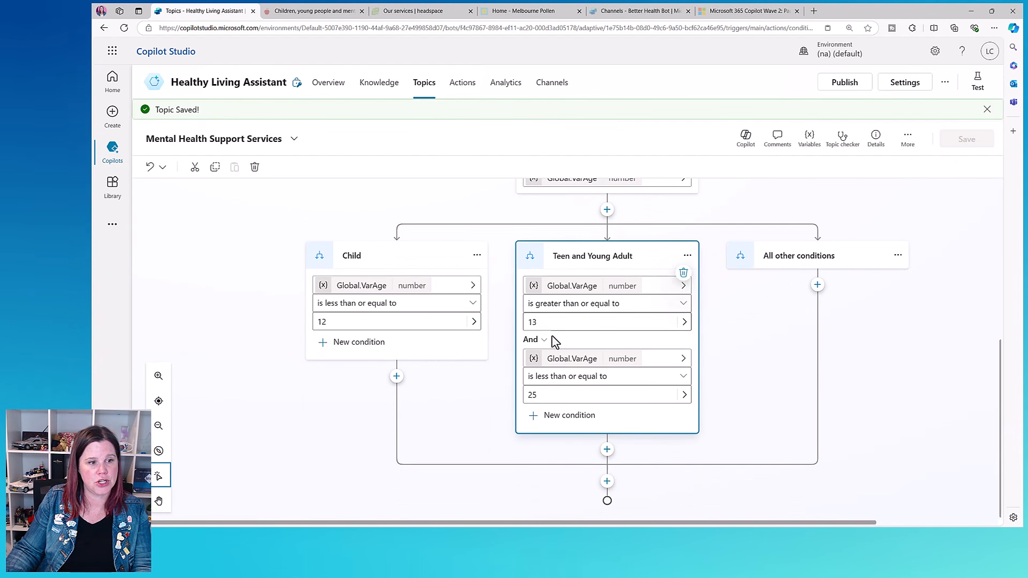
{"action": "left_click", "coordinate": [397, 377]}
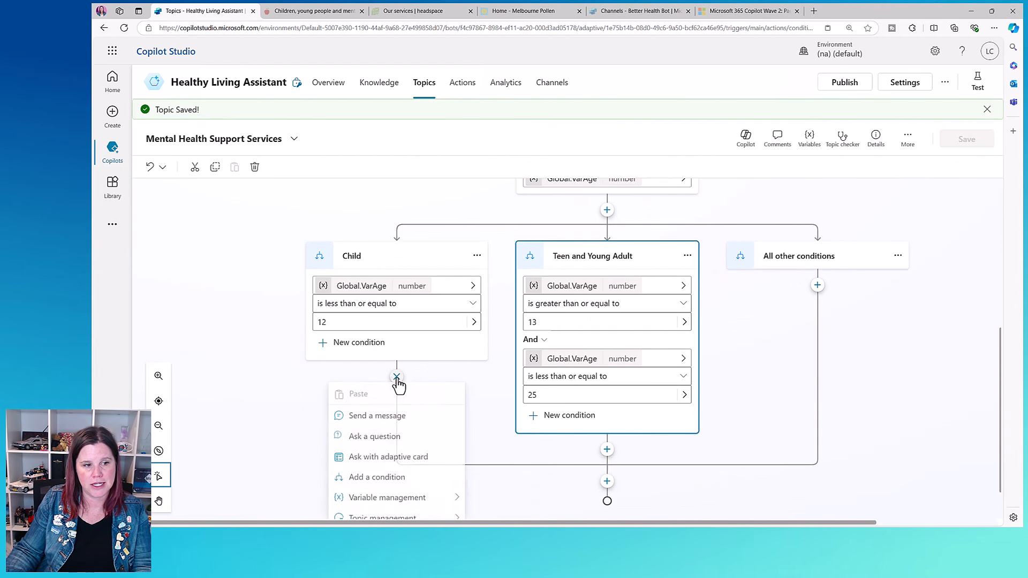
{"action": "left_click", "coordinate": [377, 418]}
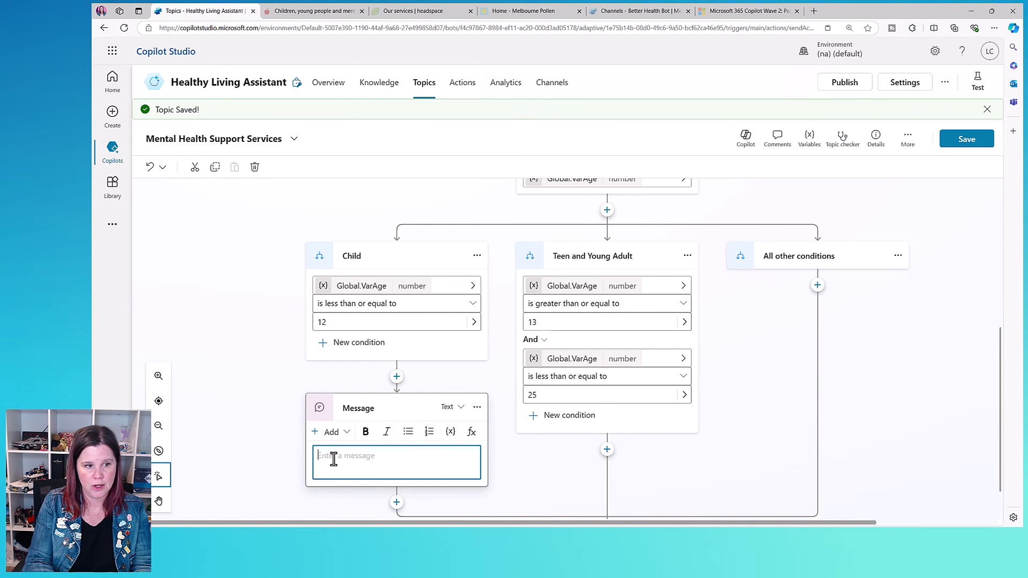
{"action": "type", "text": "For someone who is"}
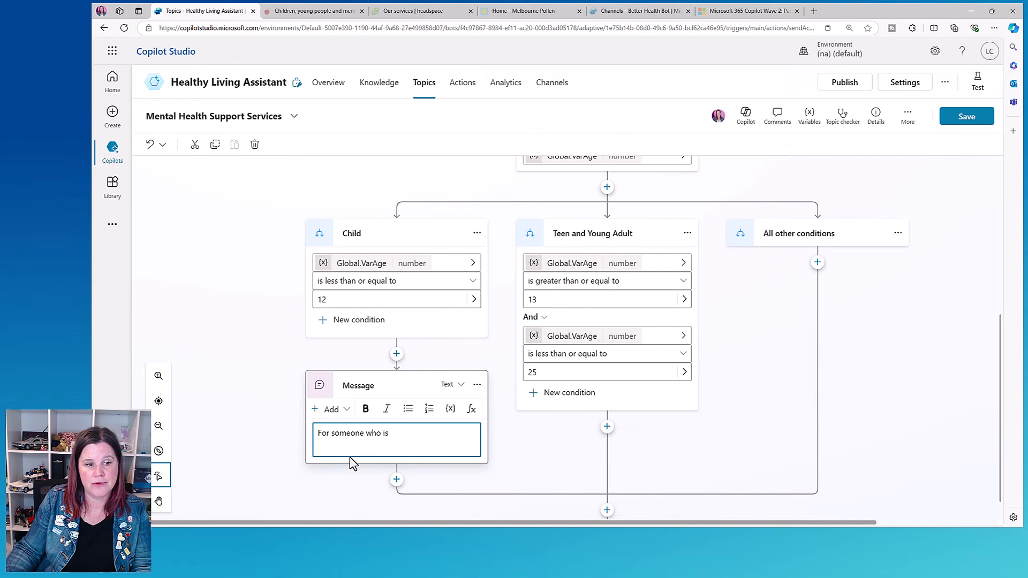
{"action": "left_click", "coordinate": [449, 412]}
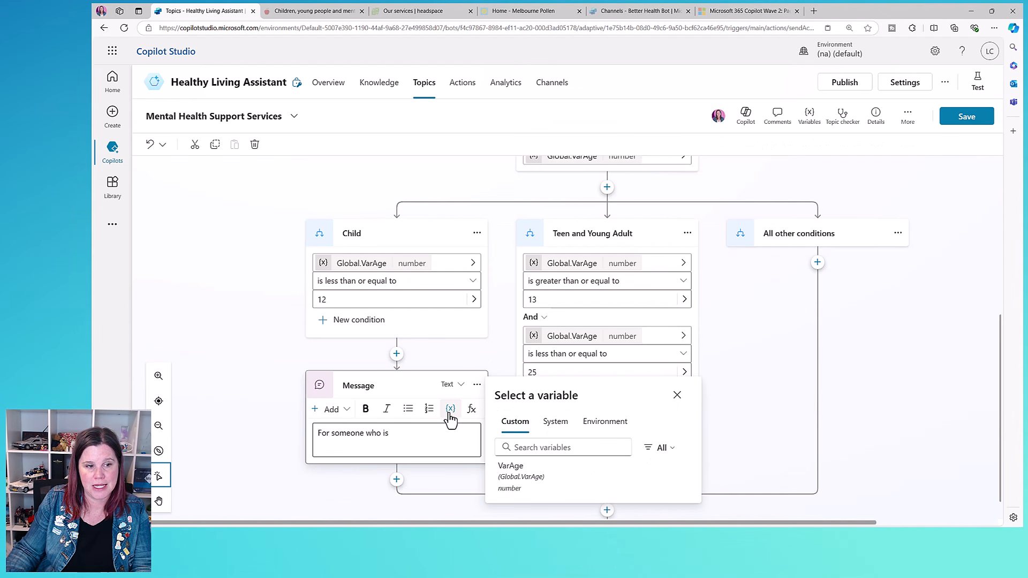
{"action": "left_click", "coordinate": [522, 479]}
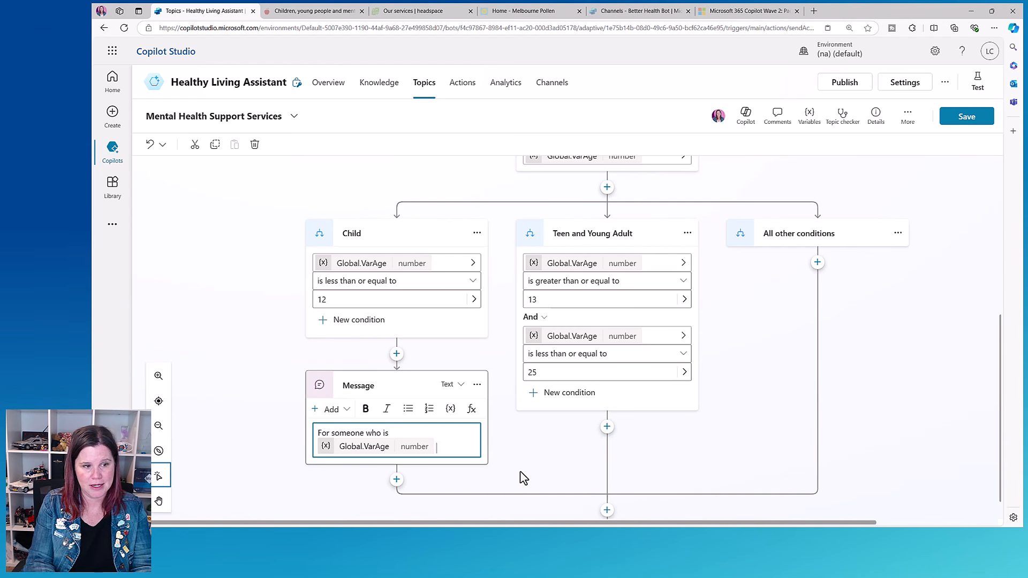
{"action": "type", "text": "years old, we recommend"}
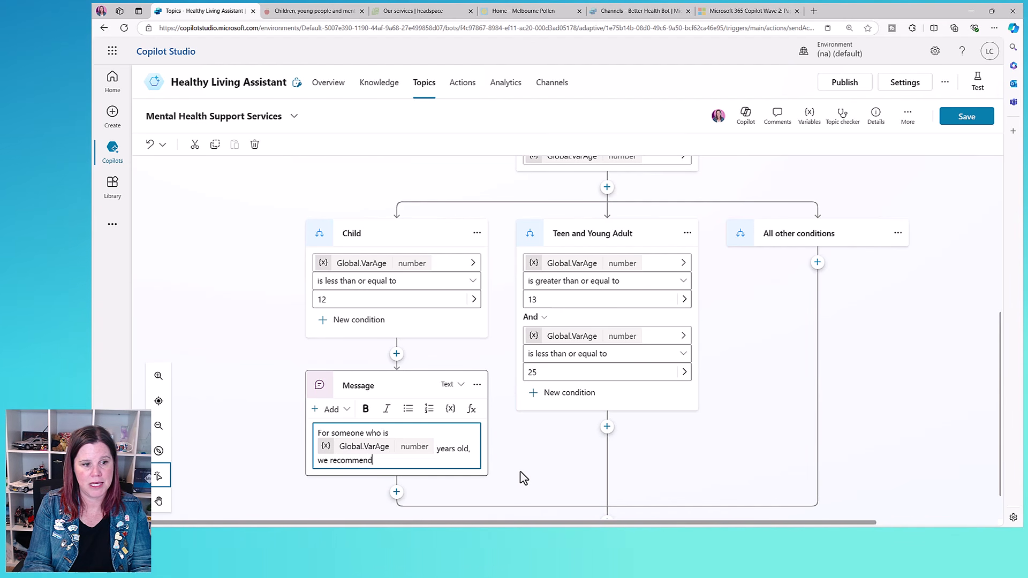
{"action": "type", "text": "the Triple"}
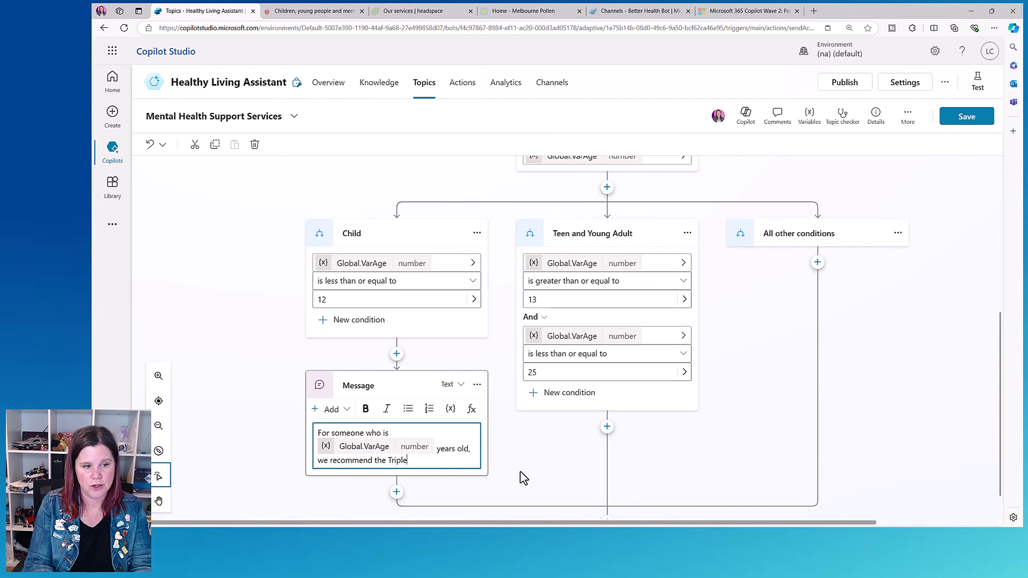
{"action": "type", "text": "P service."}
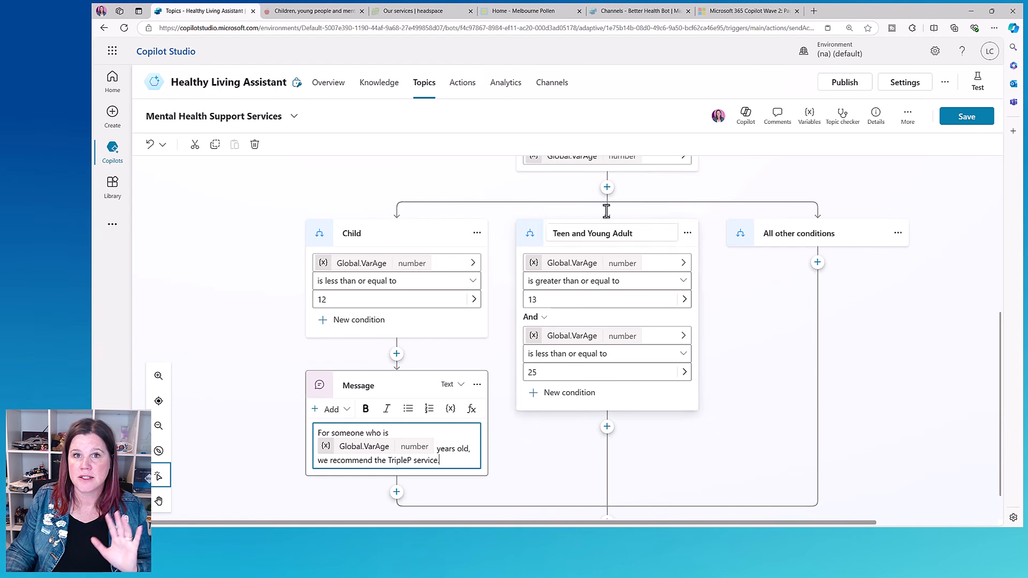
- Copy the image link of the Online & phone support photo from the headspace services page, and return to Copilot Studio
{"action": "left_click", "coordinate": [406, 16]}
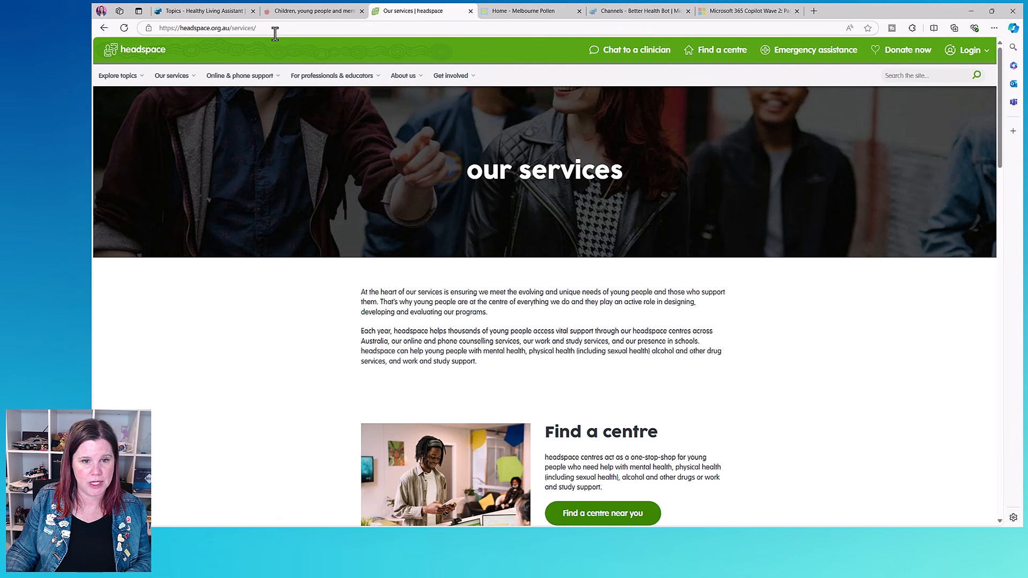
{"action": "scroll", "coordinate": [562, 259], "scroll_direction": "down", "scroll_amount": 5}
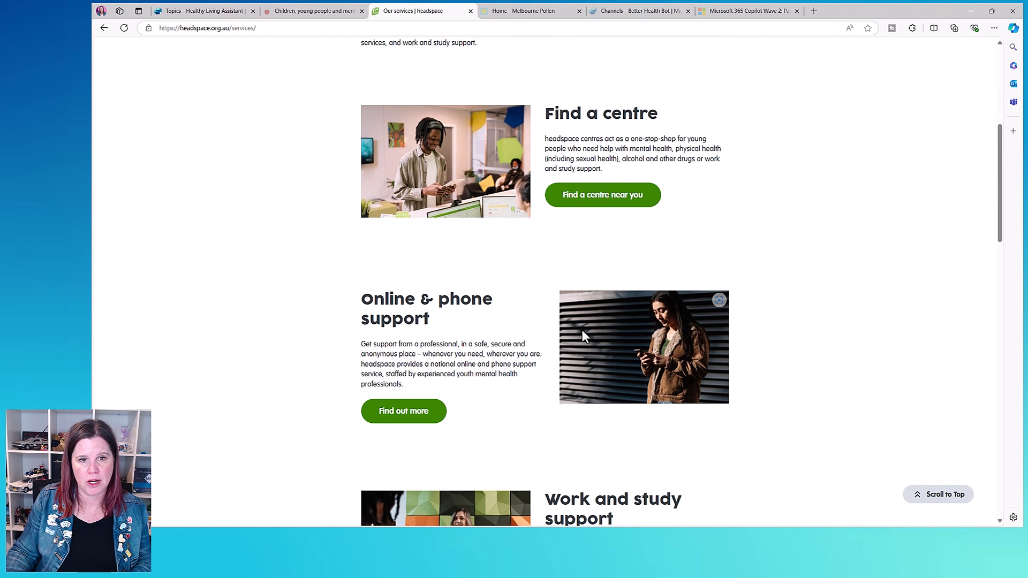
{"action": "right_click", "coordinate": [582, 331]}
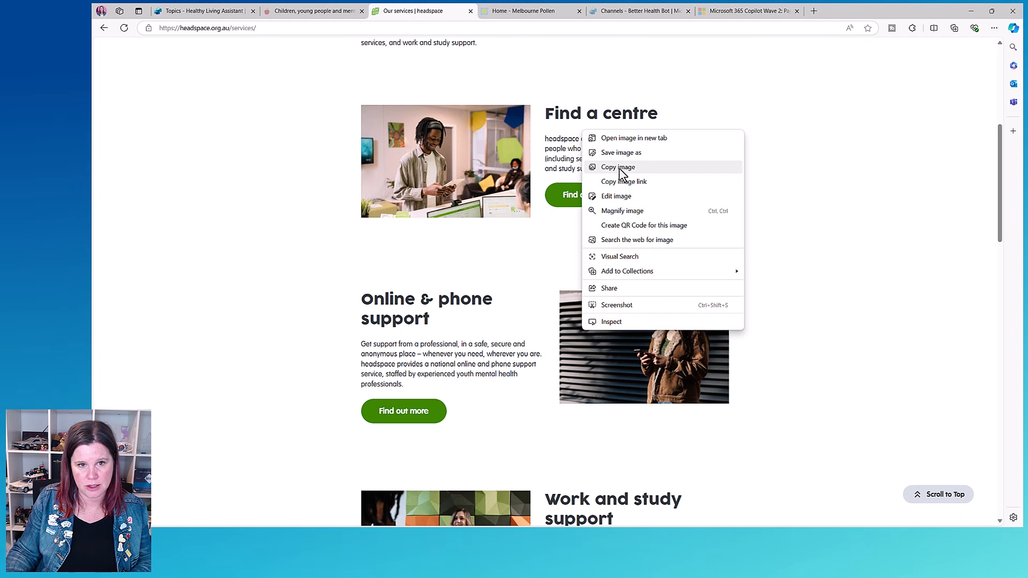
{"action": "left_click", "coordinate": [622, 182]}
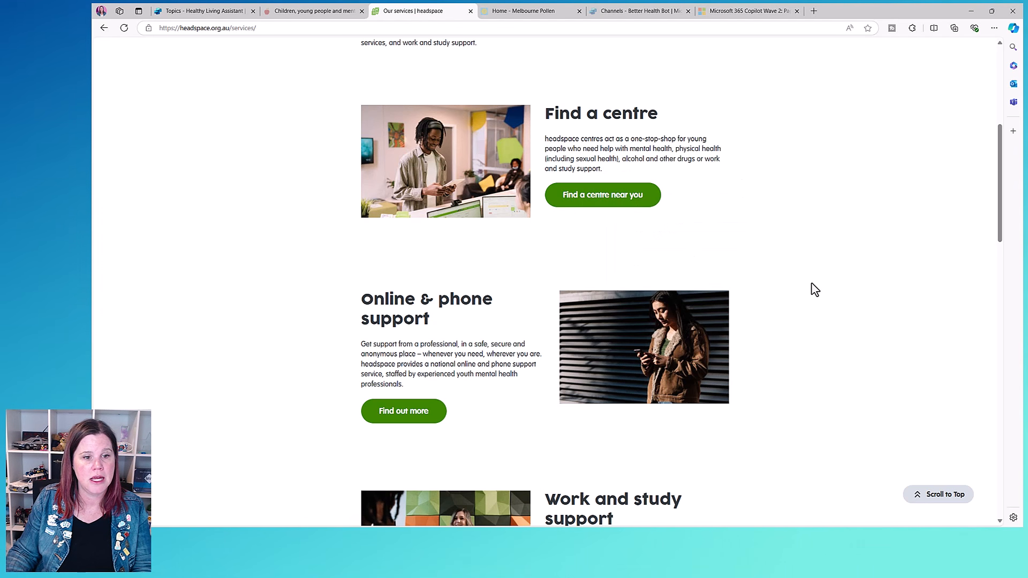
{"action": "left_click", "coordinate": [201, 10]}
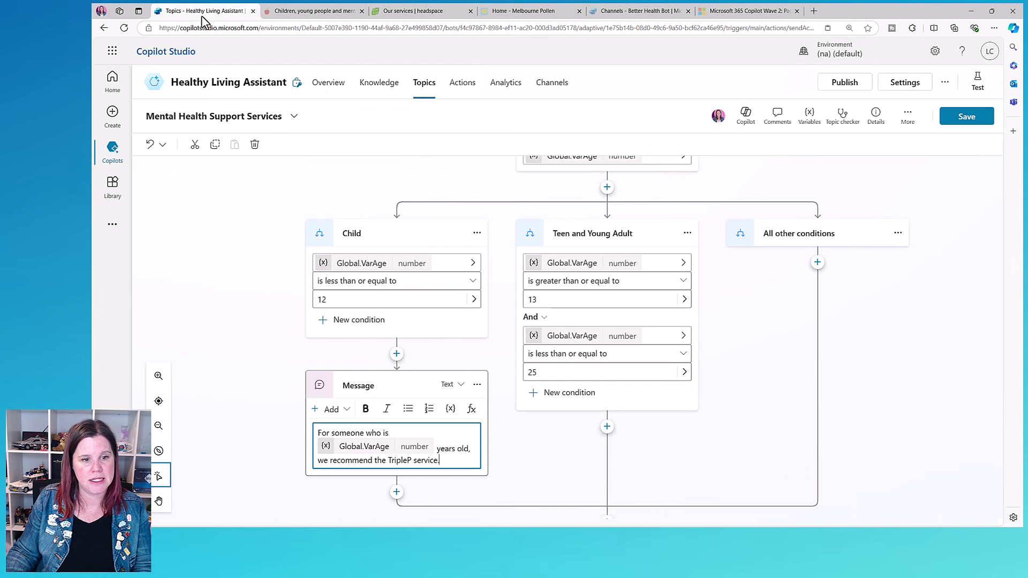
- Add a message node under the Teen and Young Adult branch and attach a basic card to it
{"action": "left_click", "coordinate": [607, 427]}
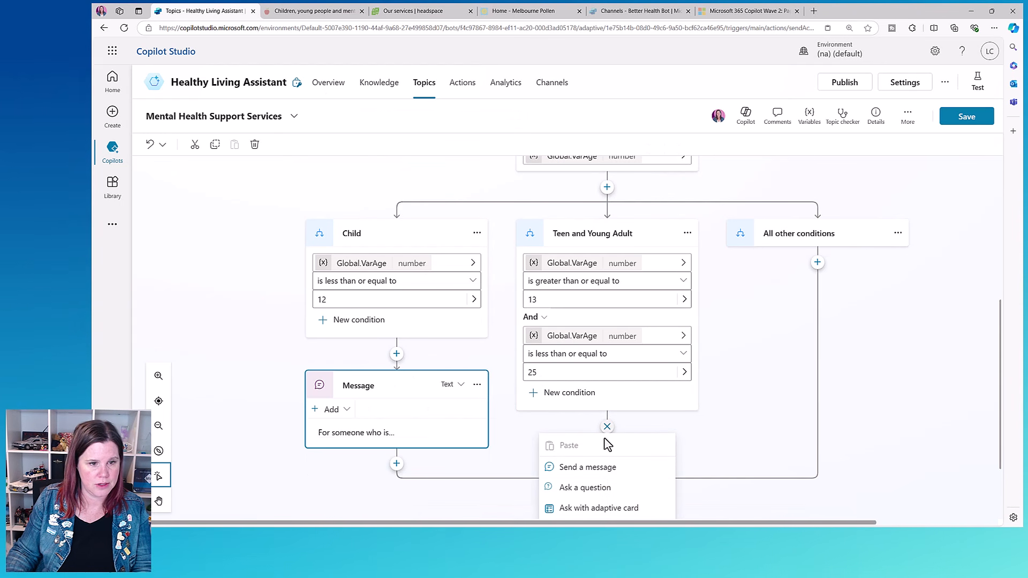
{"action": "left_click", "coordinate": [600, 468]}
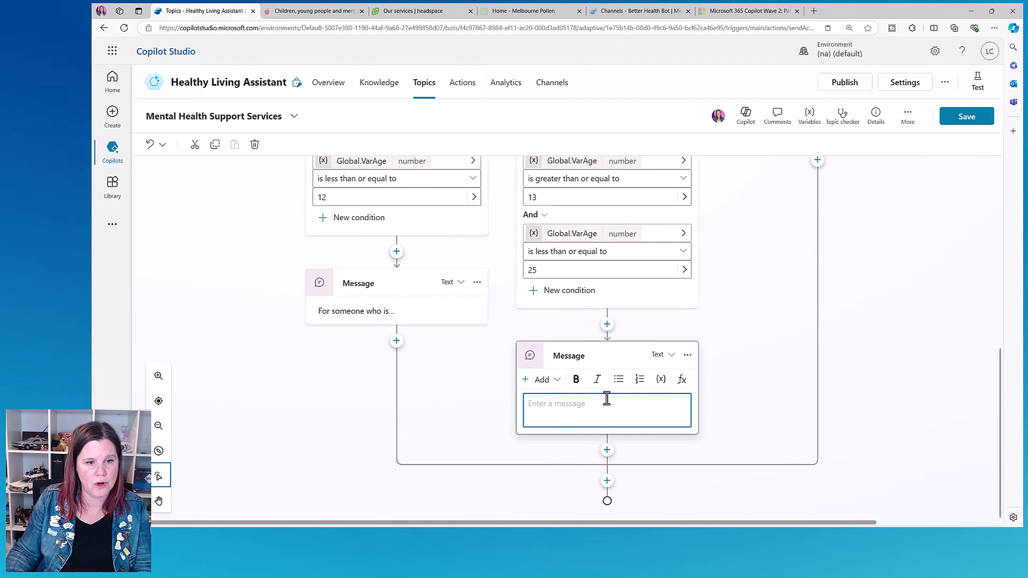
{"action": "left_click", "coordinate": [556, 387]}
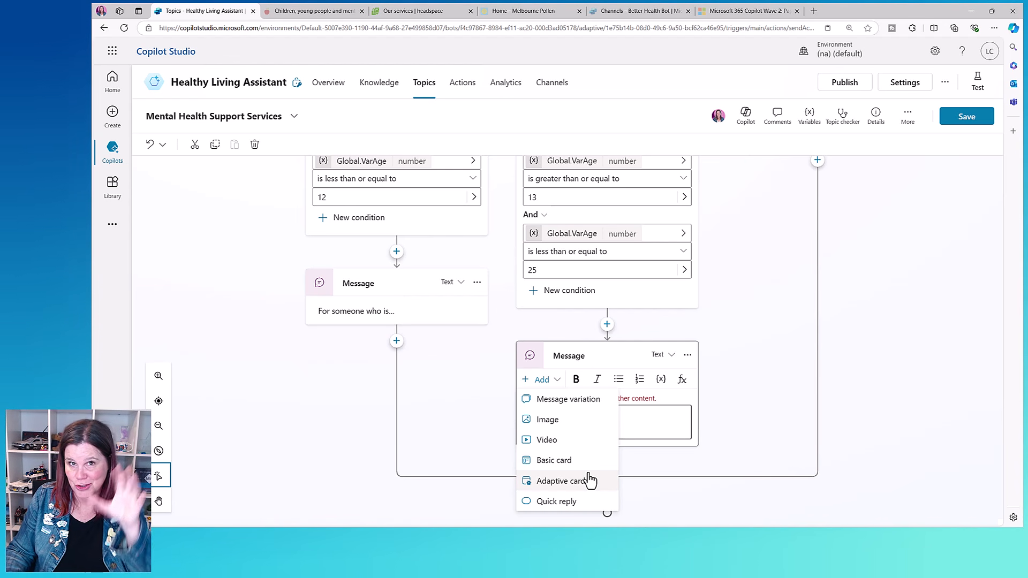
{"action": "left_click", "coordinate": [585, 462]}
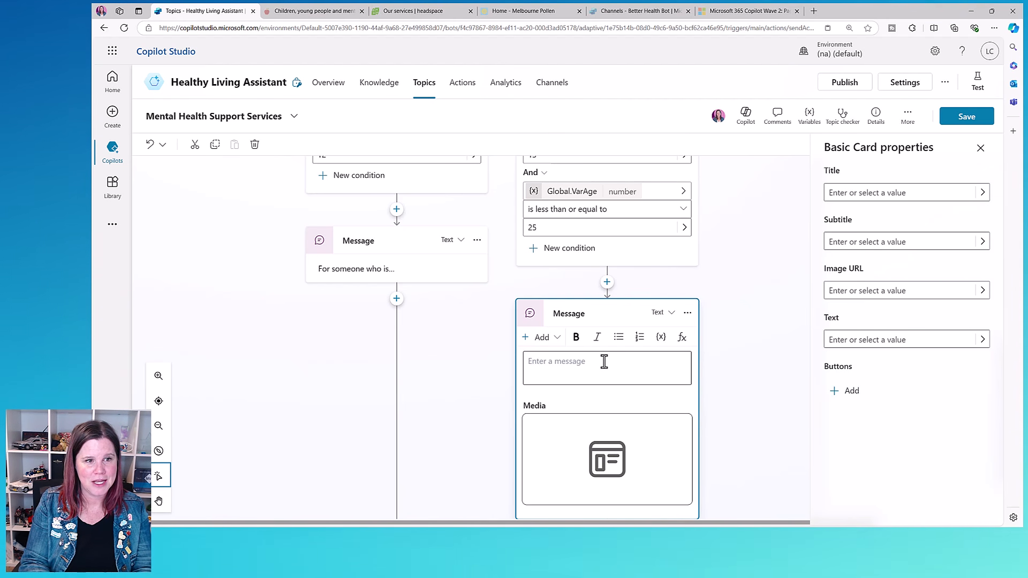
- Write the Teen and Young Adult message as "For teens and young adults, we recommend Headspace."
{"action": "type", "text": "For teens and young ad"}
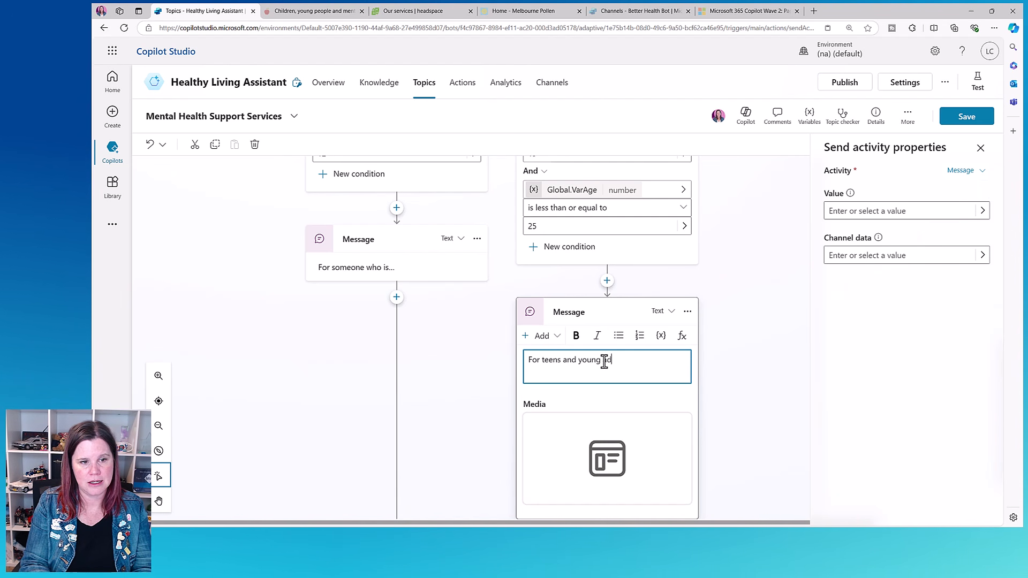
{"action": "type", "text": "ults"}
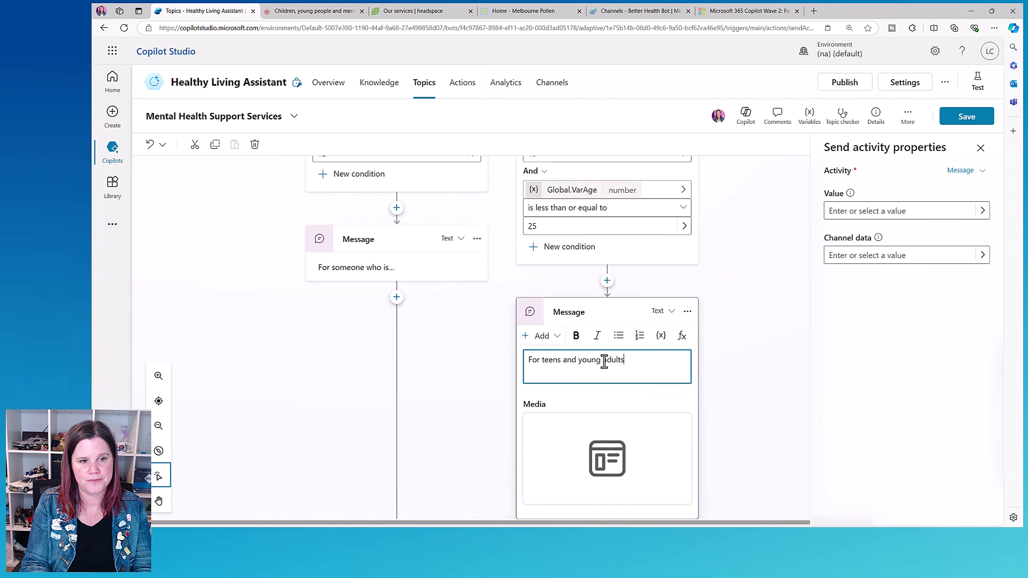
{"action": "type", "text": ", we reco"}
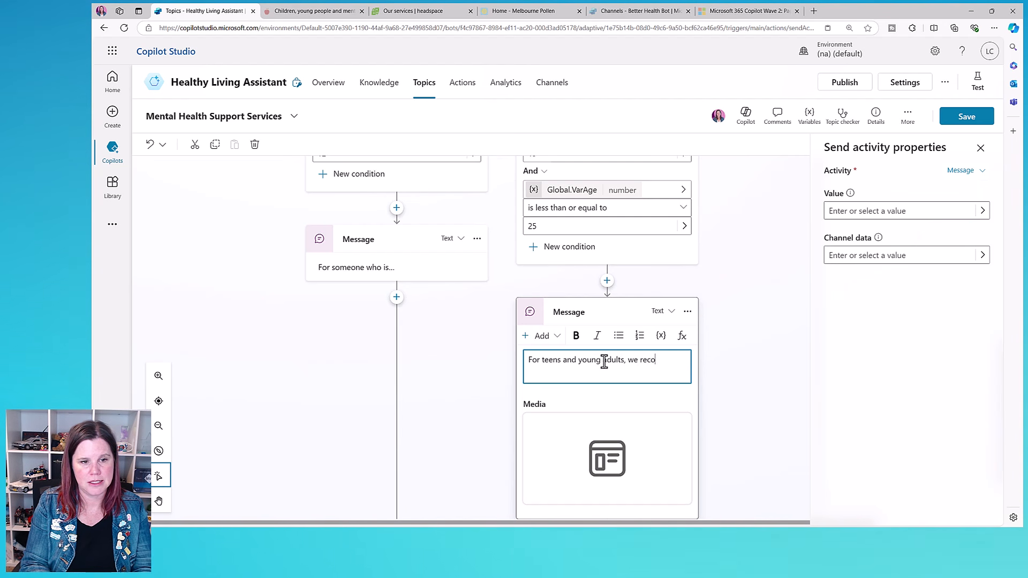
{"action": "type", "text": "mmend Headspac"}
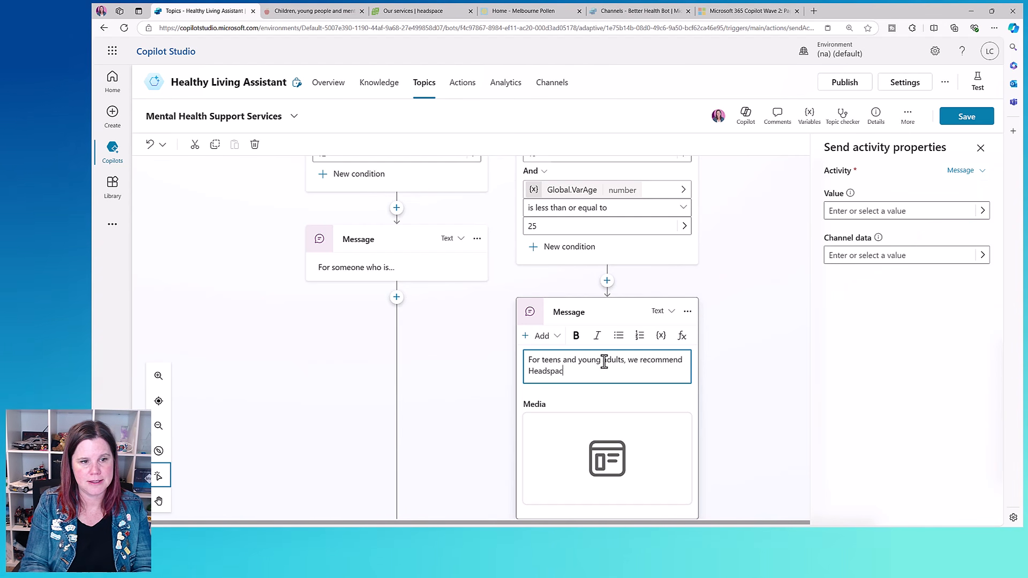
{"action": "type", "text": "e."}
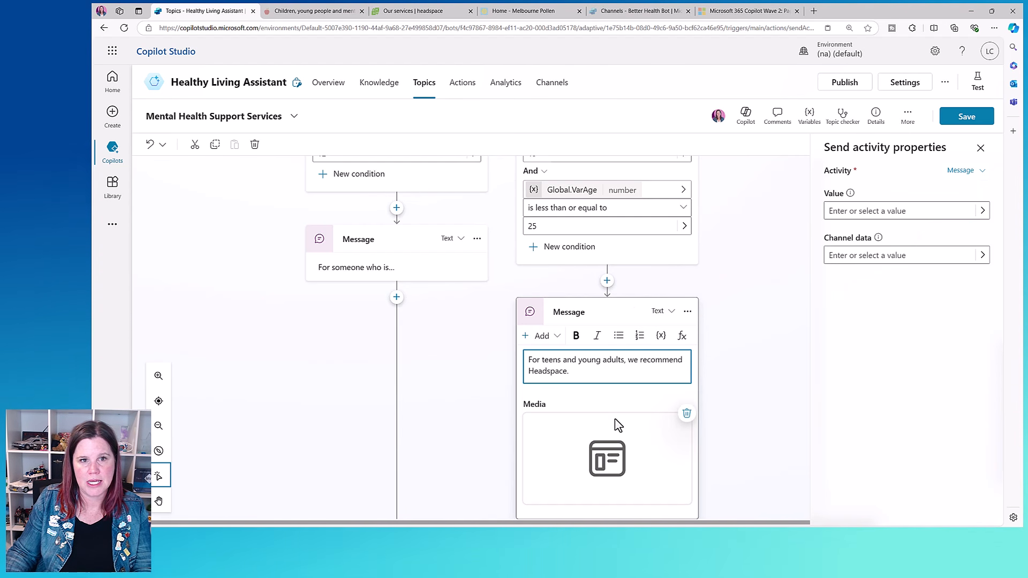
- Open the basic card's properties and set its title to Headspace
{"action": "left_click", "coordinate": [604, 437]}
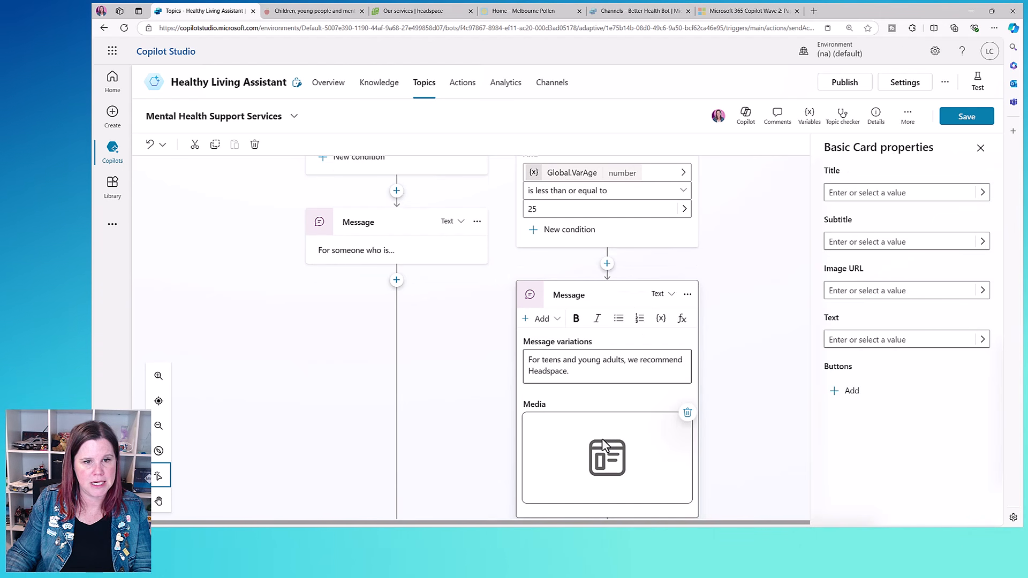
{"action": "left_click", "coordinate": [855, 194]}
{"action": "type", "text": "HEad"}
{"action": "key", "text": "BackSpace"}
{"action": "key", "text": "BackSpace"}
{"action": "key", "text": "BackSpace"}
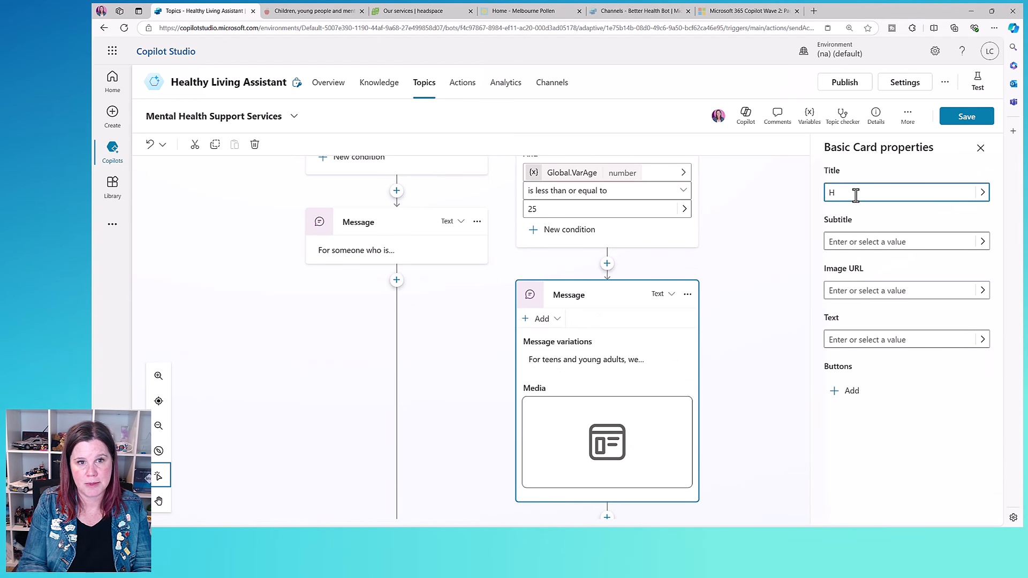
{"action": "type", "text": "eadspace"}
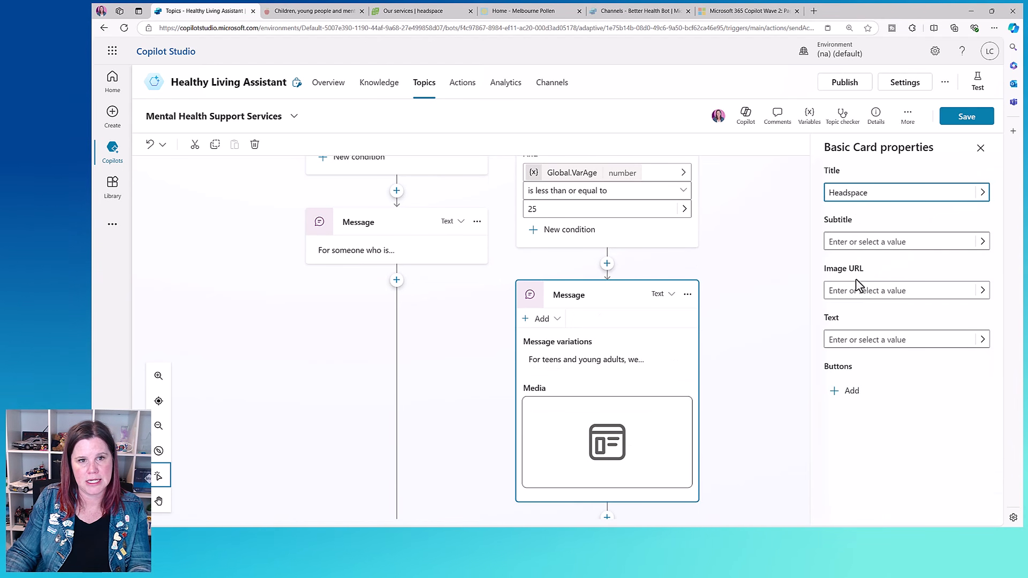
- Set the card's subtitle to "Mental health support for young people" and paste the copied headspace photo link as its image URL
{"action": "left_click", "coordinate": [845, 241]}
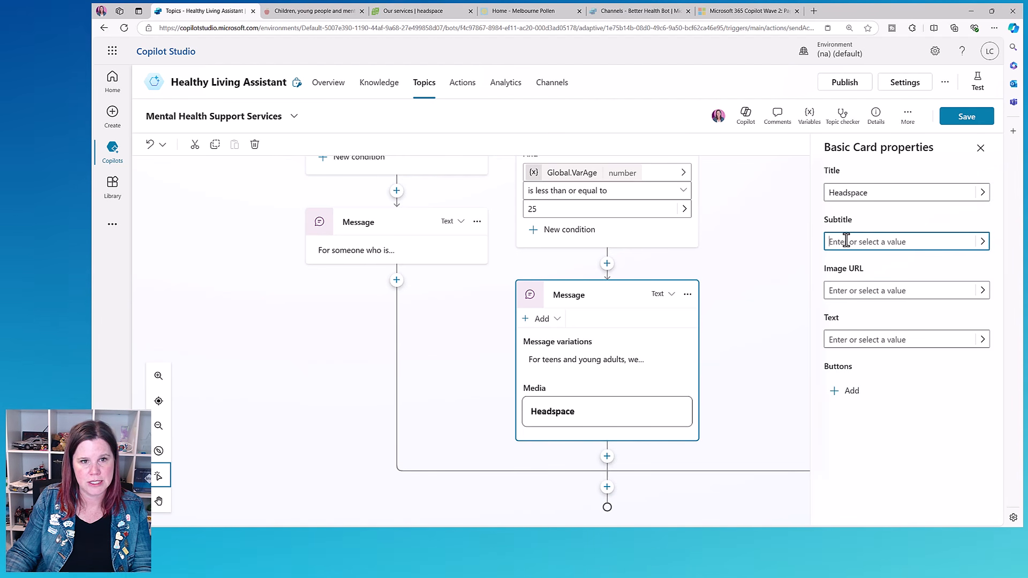
{"action": "type", "text": "Mental h"}
{"action": "key", "text": "BackSpace"}
{"action": "key", "text": "BackSpace"}
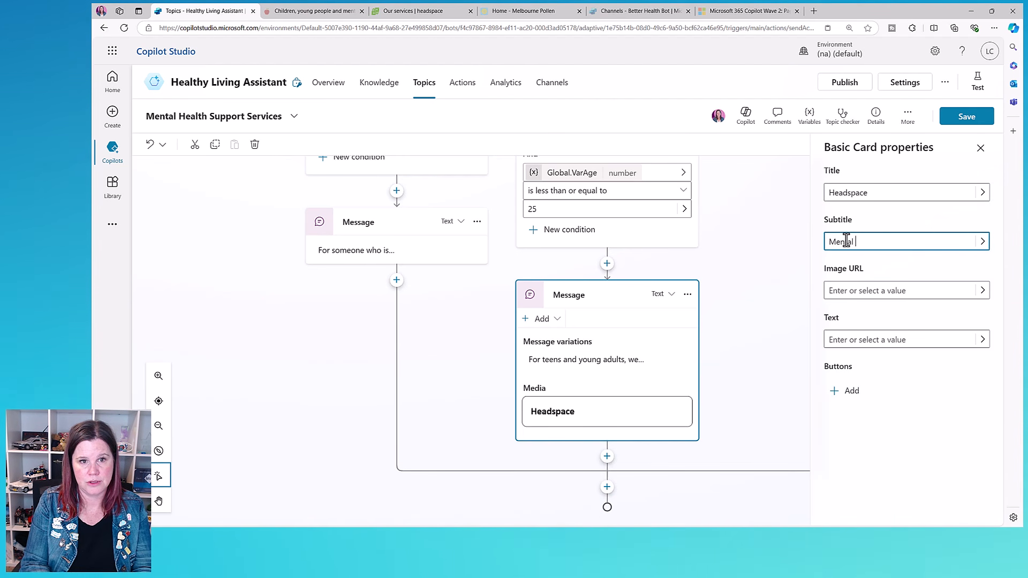
{"action": "type", "text": "heaulth"}
{"action": "key", "text": "BackSpace"}
{"action": "key", "text": "BackSpace"}
{"action": "key", "text": "BackSpace"}
{"action": "key", "text": "BackSpace"}
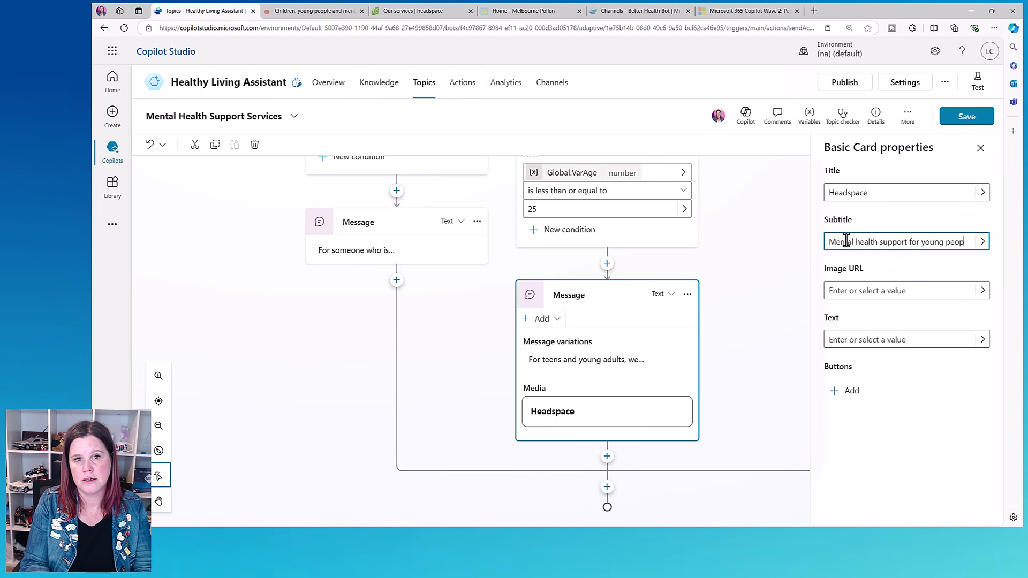
{"action": "left_click", "coordinate": [856, 289]}
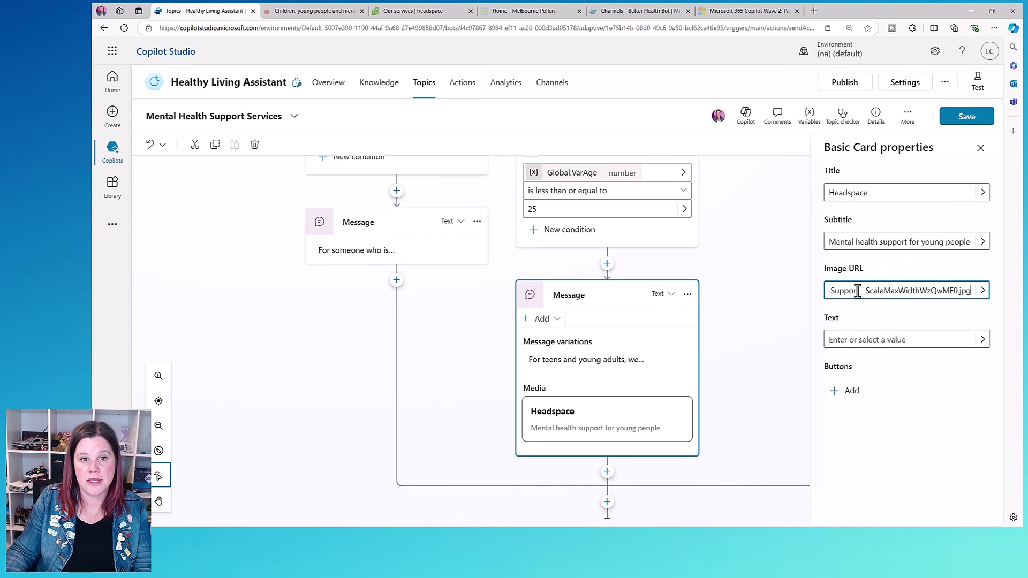
{"action": "left_click", "coordinate": [863, 339]}
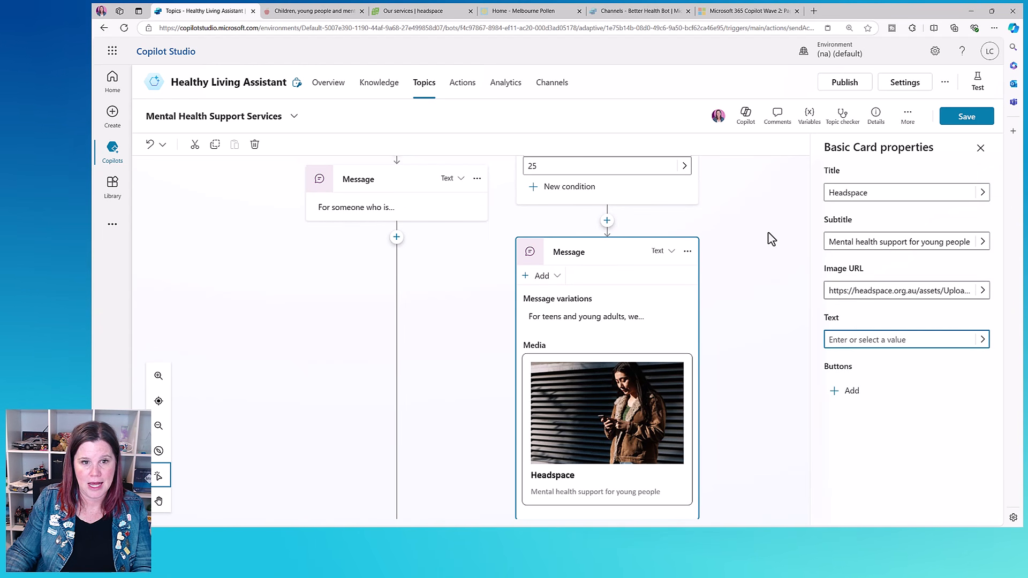
{"action": "left_click", "coordinate": [389, 12]}
{"action": "left_click", "coordinate": [161, 28]}
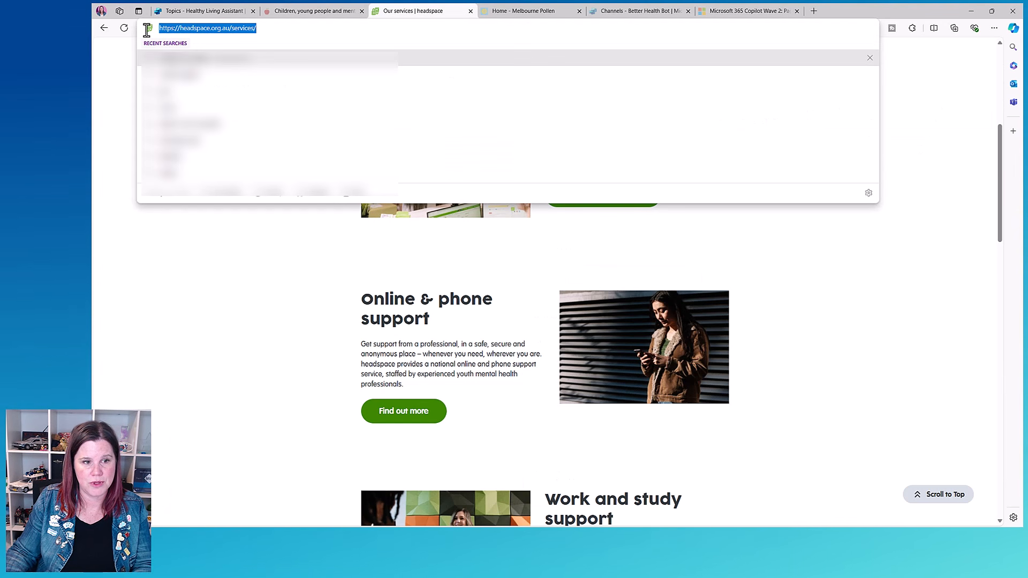
{"action": "left_click", "coordinate": [181, 12]}
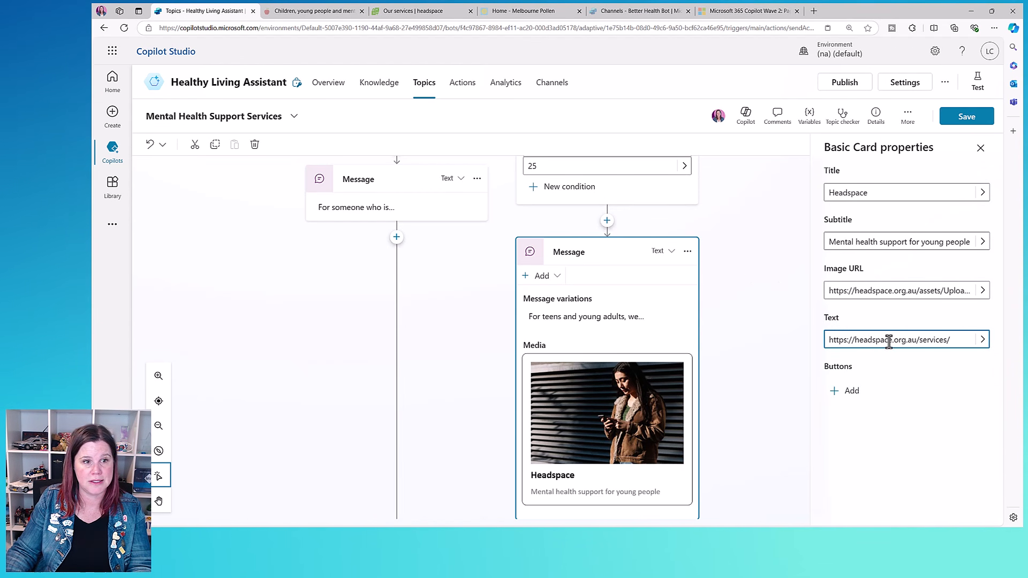
{"action": "left_click", "coordinate": [917, 372]}
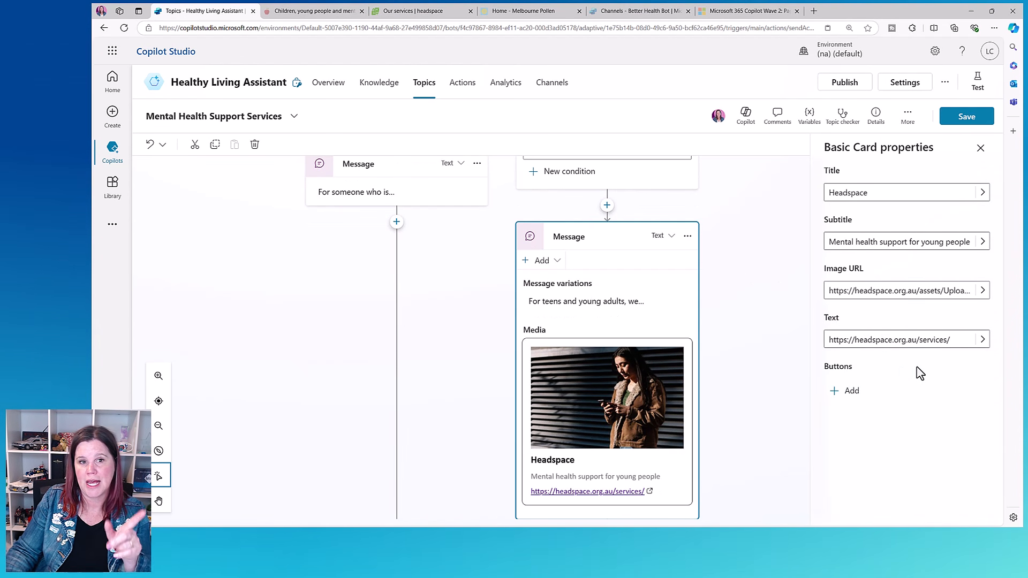
{"action": "left_click", "coordinate": [969, 125]}
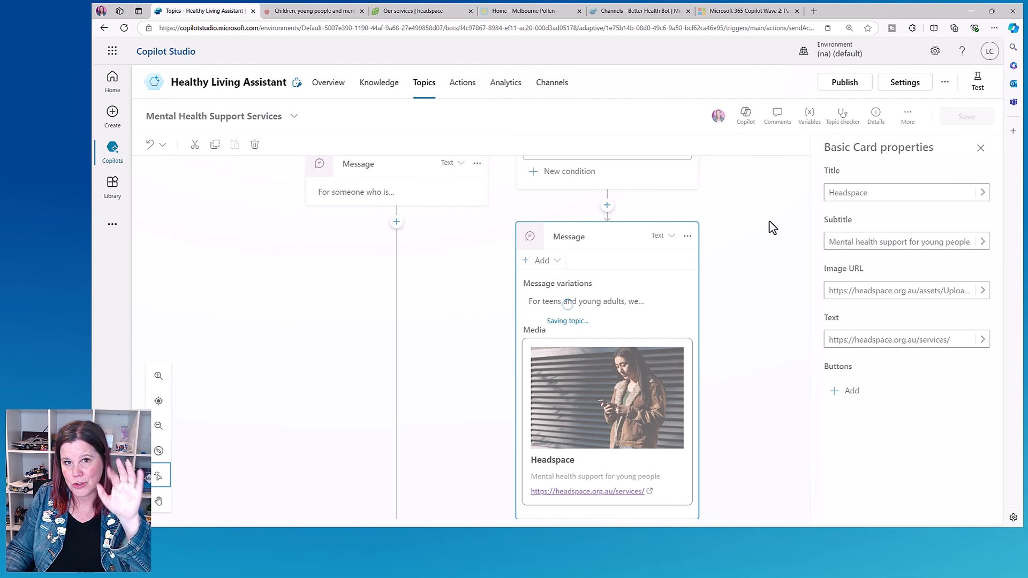
- Open the node choices under All other conditions, then search the Better Health Channel website for "mental health services"
{"action": "scroll", "coordinate": [771, 311], "scroll_direction": "up", "scroll_amount": 5}
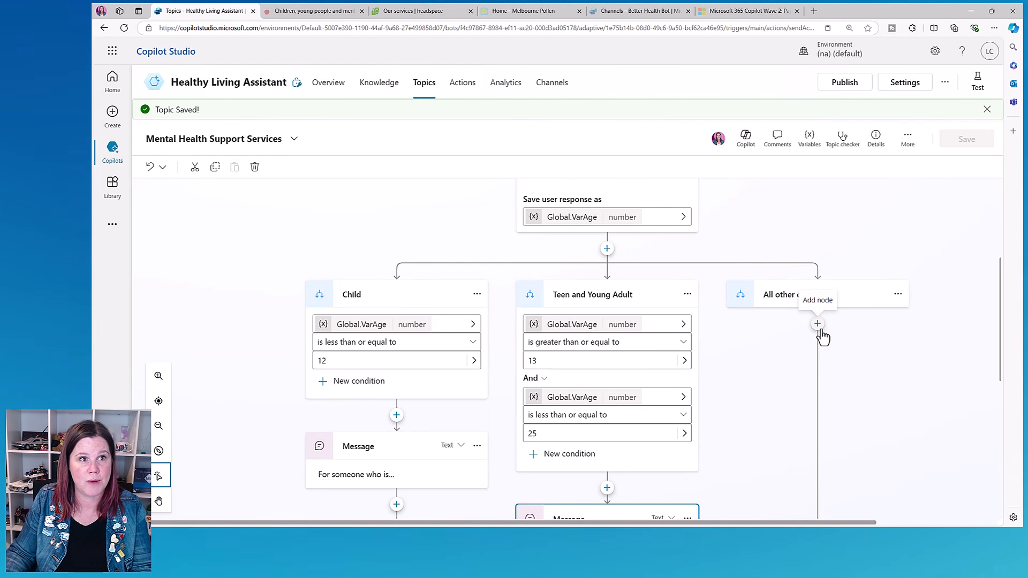
{"action": "left_click", "coordinate": [818, 324]}
{"action": "left_click", "coordinate": [310, 12]}
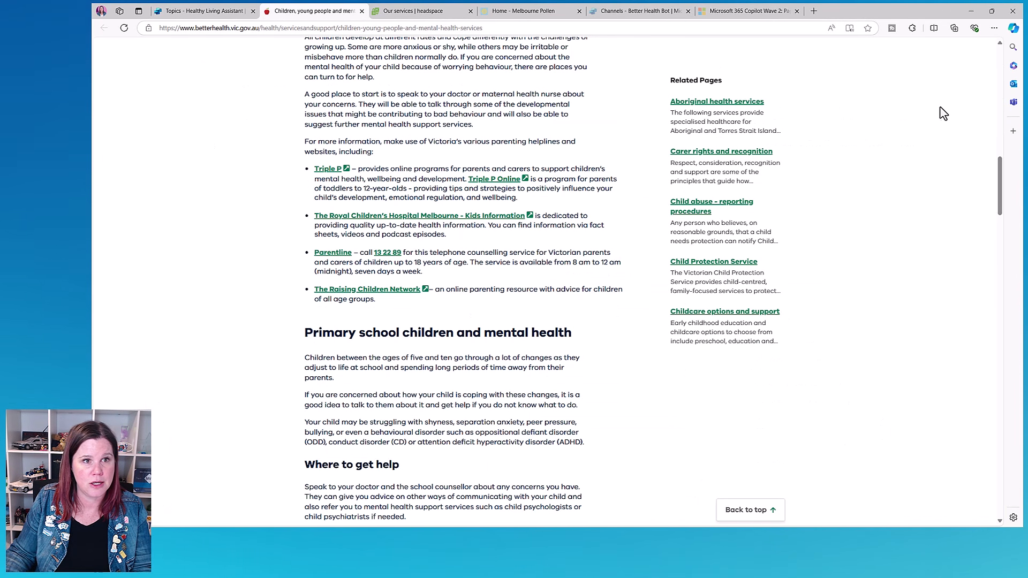
{"action": "left_click_drag", "start_coordinate": [1000, 160], "coordinate": [1010, 42]}
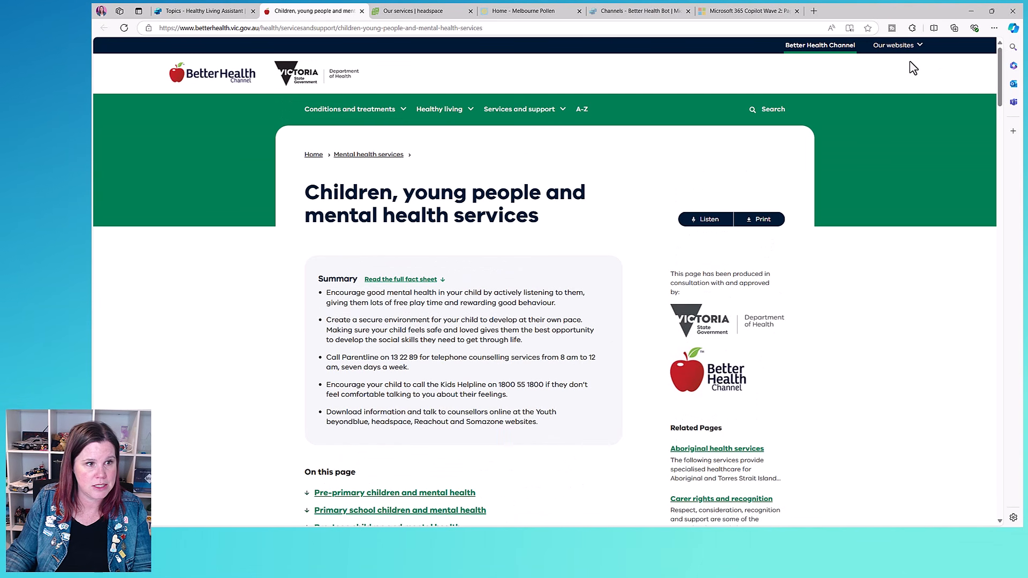
{"action": "left_click", "coordinate": [751, 110]}
{"action": "type", "text": "mental health servic"}
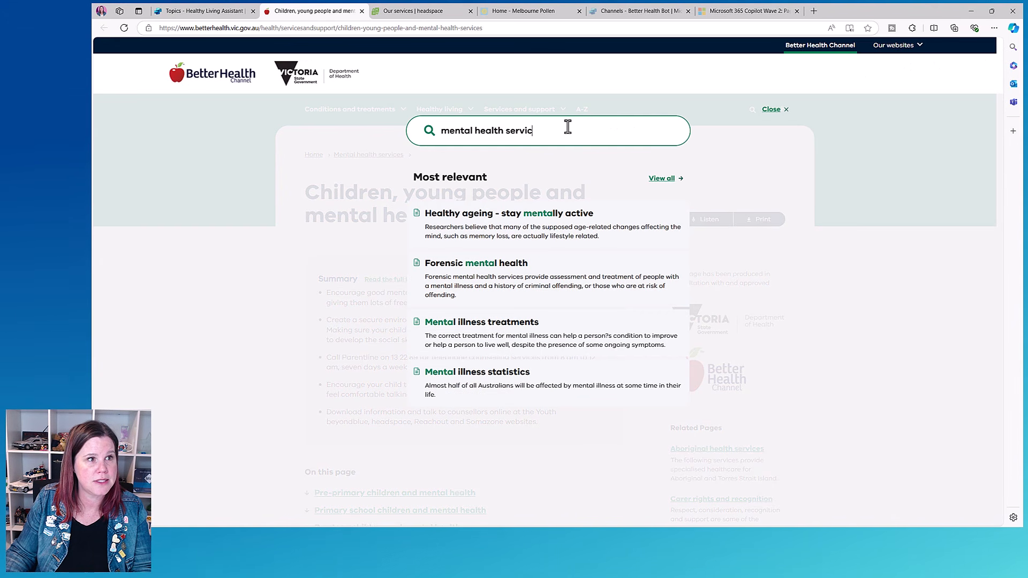
{"action": "type", "text": "es"}
{"action": "key", "text": "Return"}
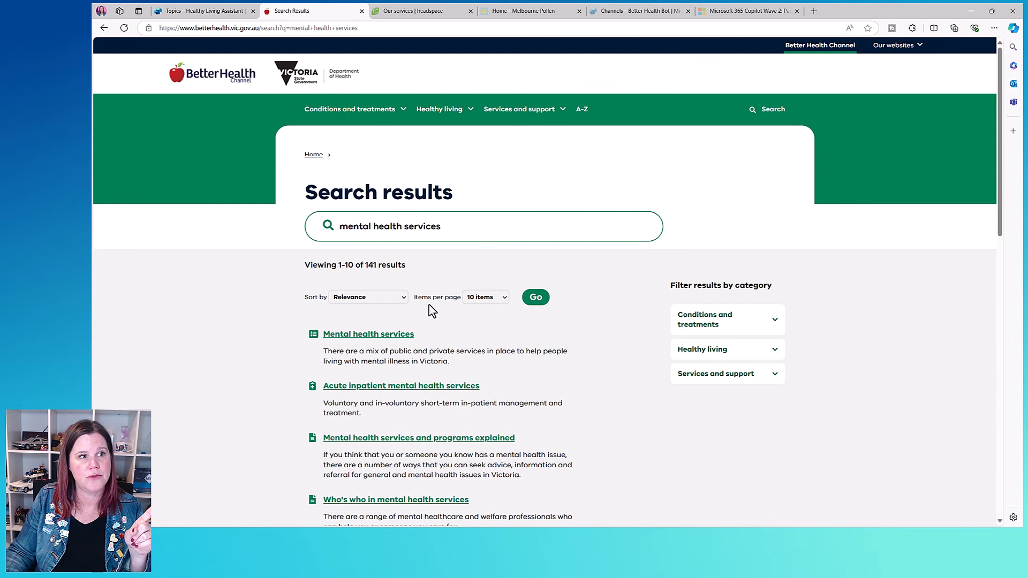
- Open the Mental health services result and copy its page address
{"action": "left_click", "coordinate": [396, 336]}
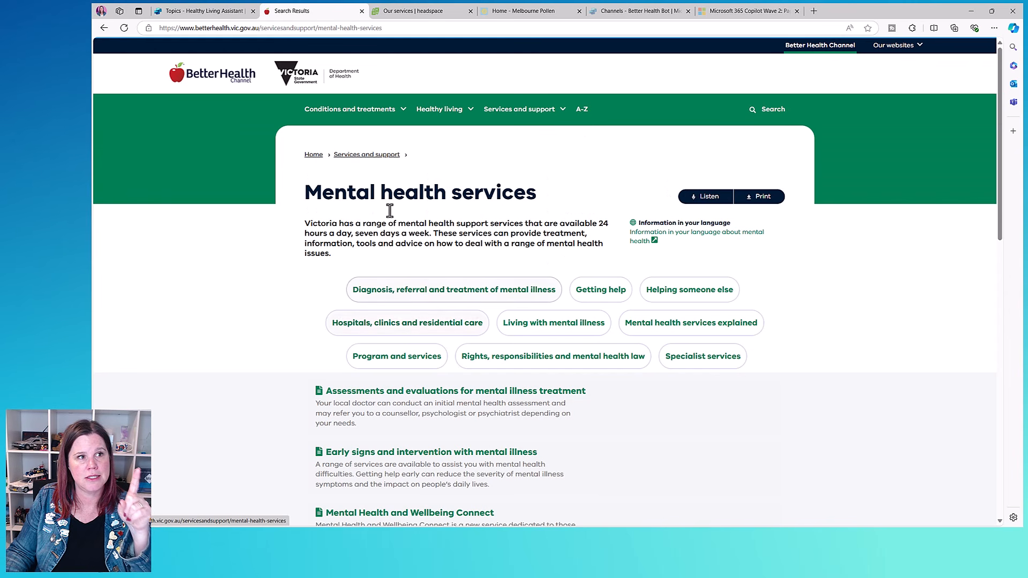
{"action": "left_click", "coordinate": [385, 28]}
{"action": "key", "text": "ctrl+c"}
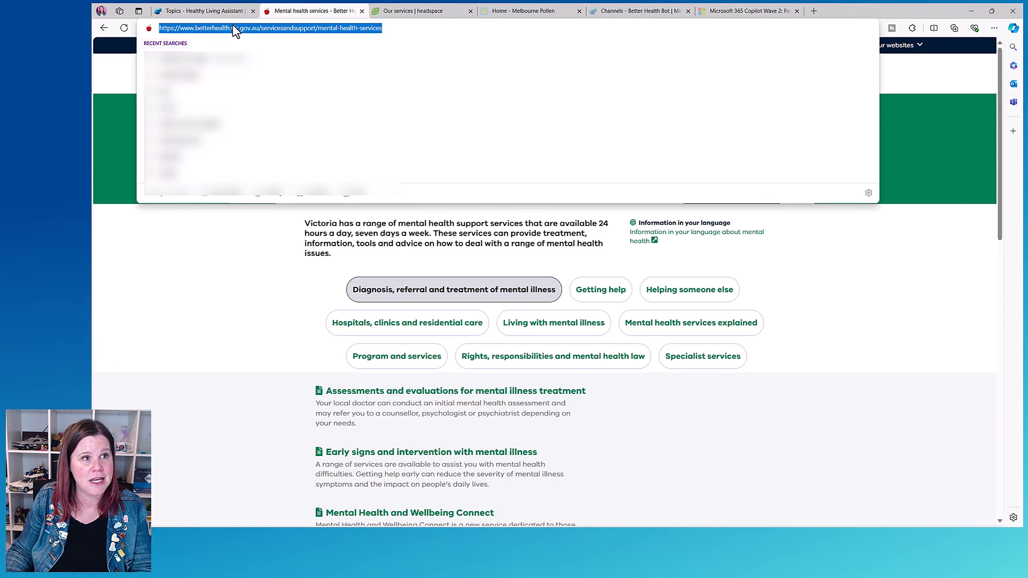
- Return to Copilot Studio and add a generative answers node under the All other conditions branch
{"action": "left_click", "coordinate": [196, 12]}
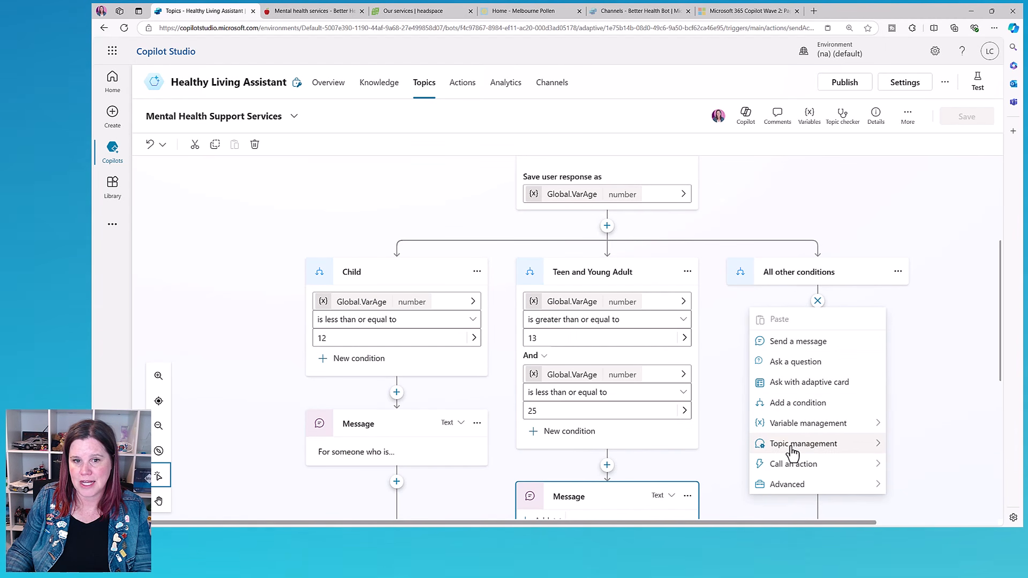
{"action": "mouse_move", "coordinate": [805, 485]}
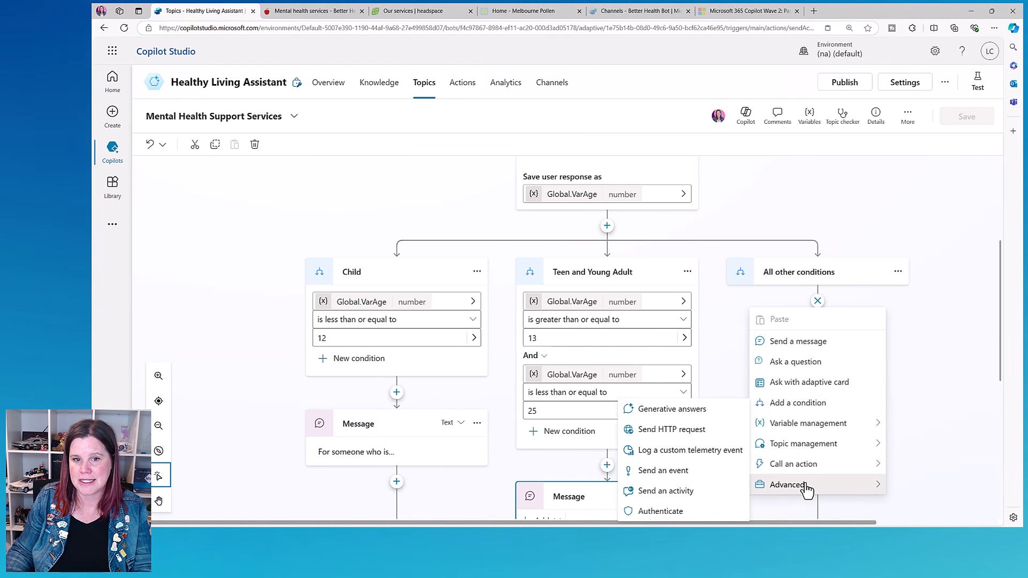
{"action": "left_click", "coordinate": [671, 415]}
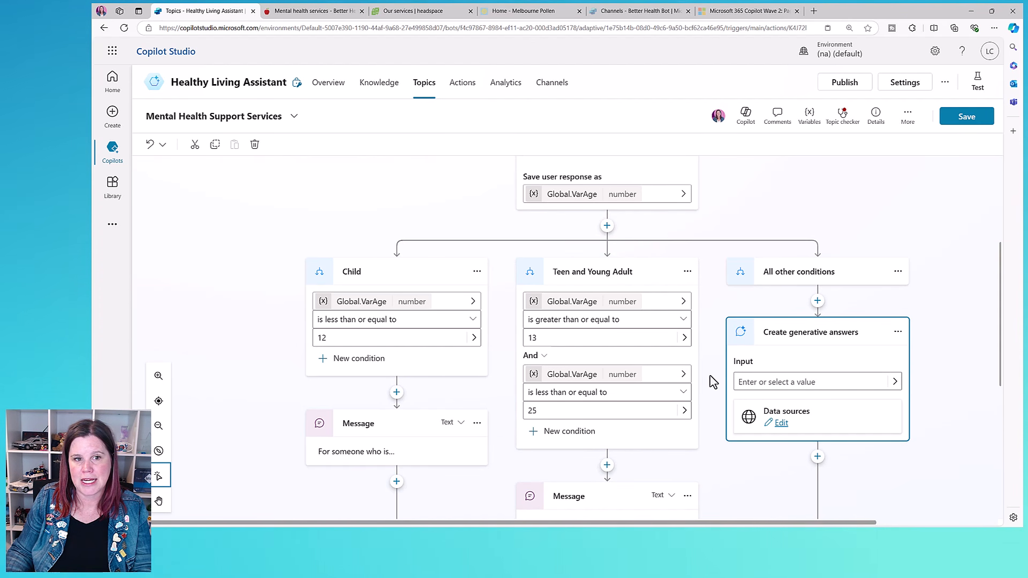
- Set the generative answers node's input to the system variable Activity.Text
{"action": "left_click", "coordinate": [894, 382]}
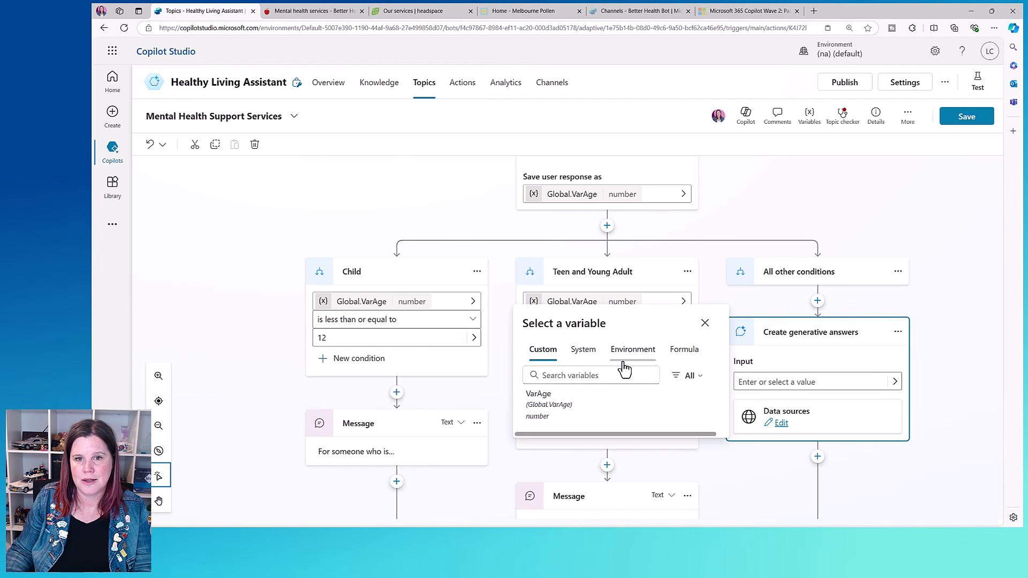
{"action": "left_click", "coordinate": [584, 352]}
{"action": "scroll", "coordinate": [581, 393], "scroll_direction": "down", "scroll_amount": 2}
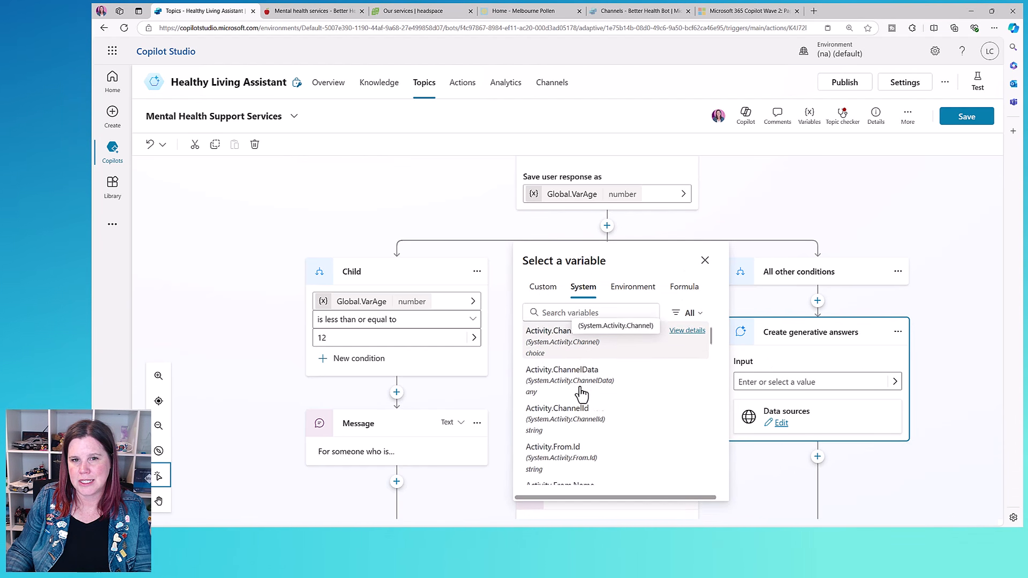
{"action": "scroll", "coordinate": [581, 395], "scroll_direction": "down", "scroll_amount": 5}
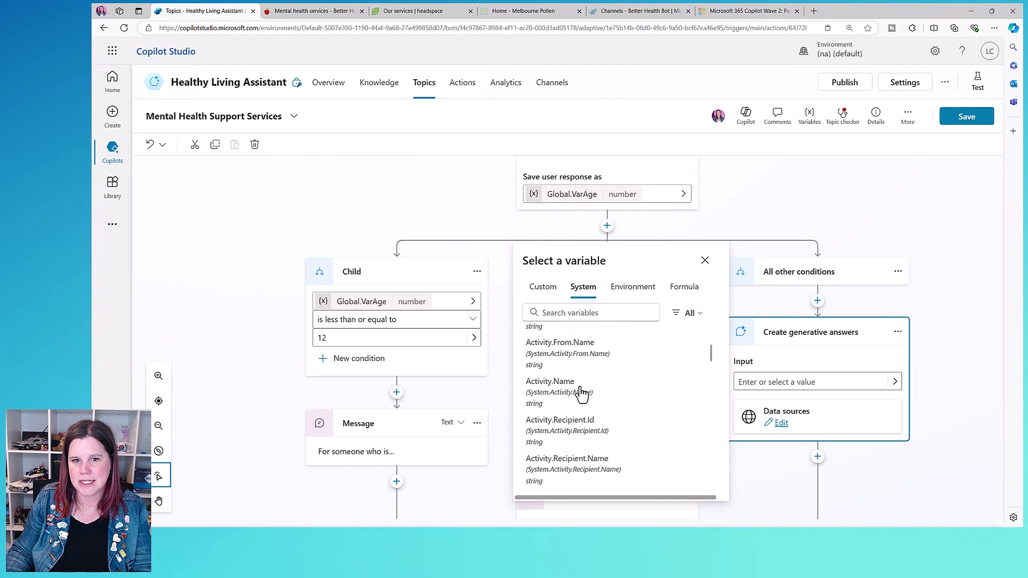
{"action": "scroll", "coordinate": [581, 393], "scroll_direction": "down", "scroll_amount": 1}
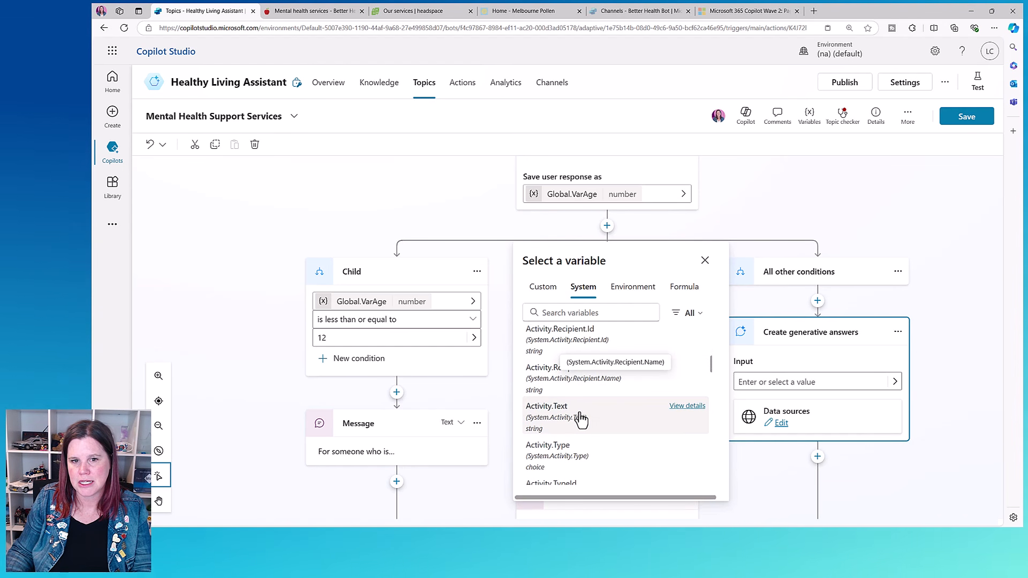
{"action": "left_click", "coordinate": [581, 420]}
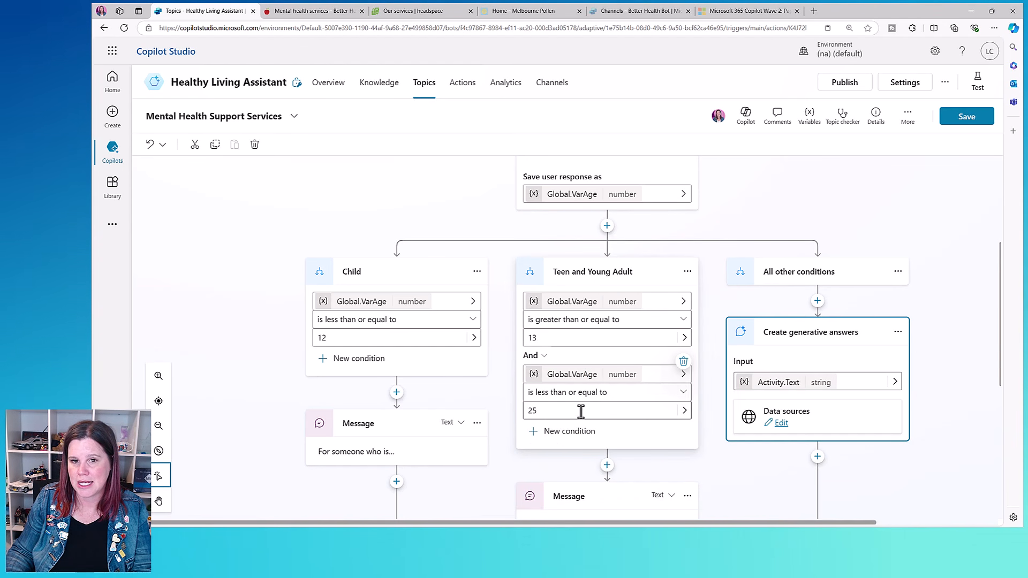
{"action": "scroll", "coordinate": [778, 368], "scroll_direction": "up", "scroll_amount": 5}
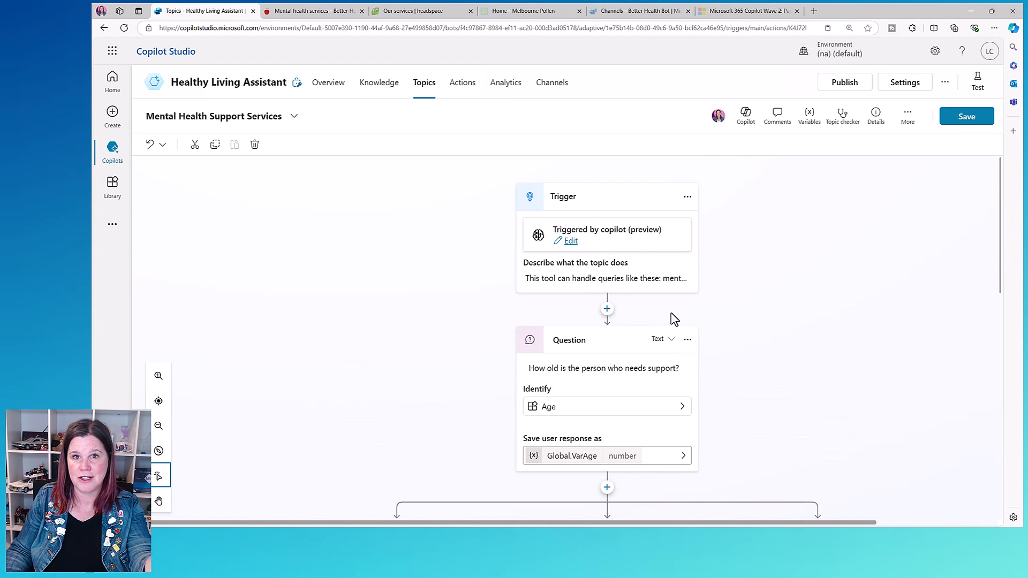
{"action": "scroll", "coordinate": [777, 342], "scroll_direction": "down", "scroll_amount": 6}
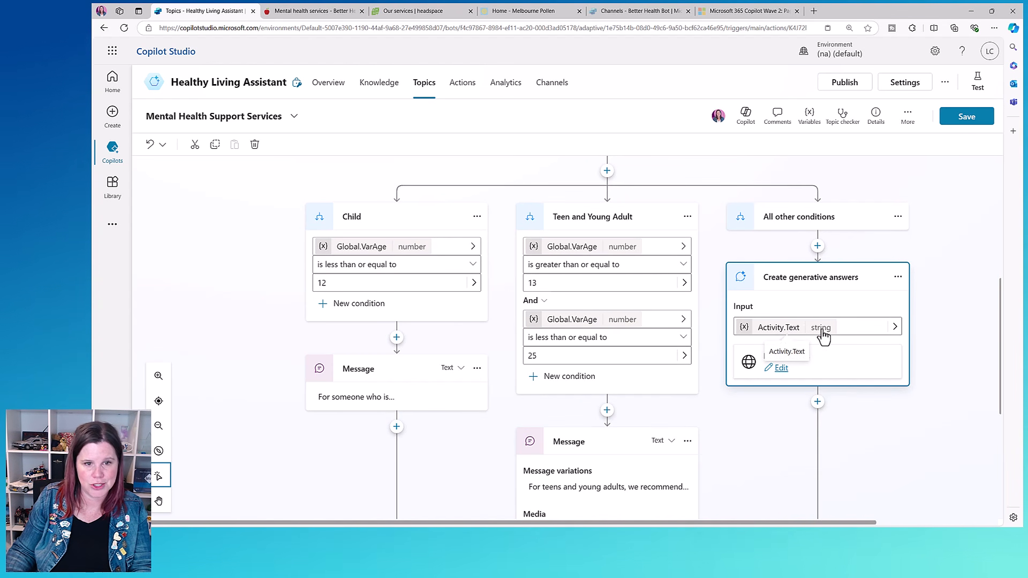
{"action": "left_click", "coordinate": [782, 369]}
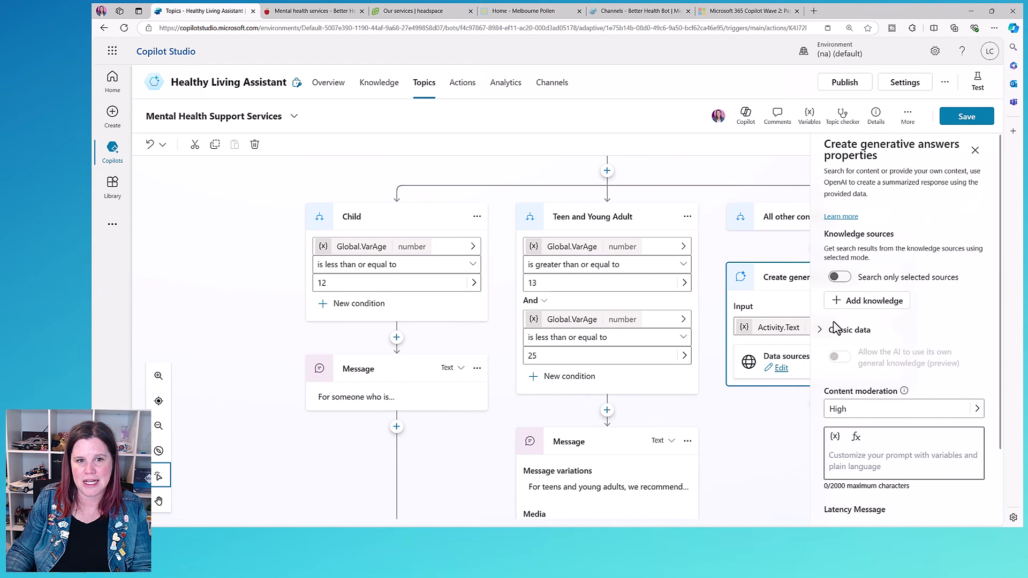
{"action": "left_click", "coordinate": [837, 302]}
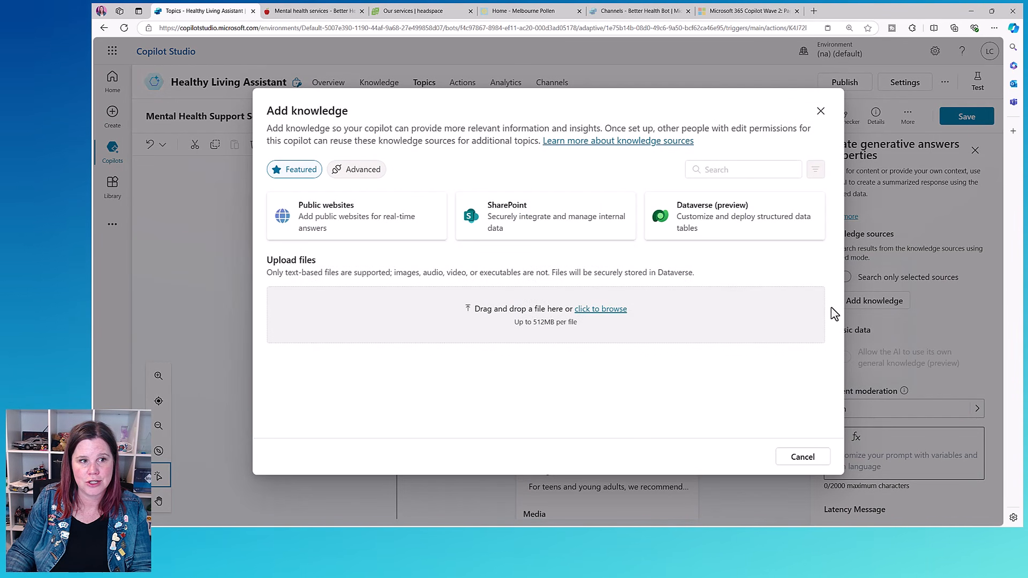
{"action": "left_click", "coordinate": [427, 224]}
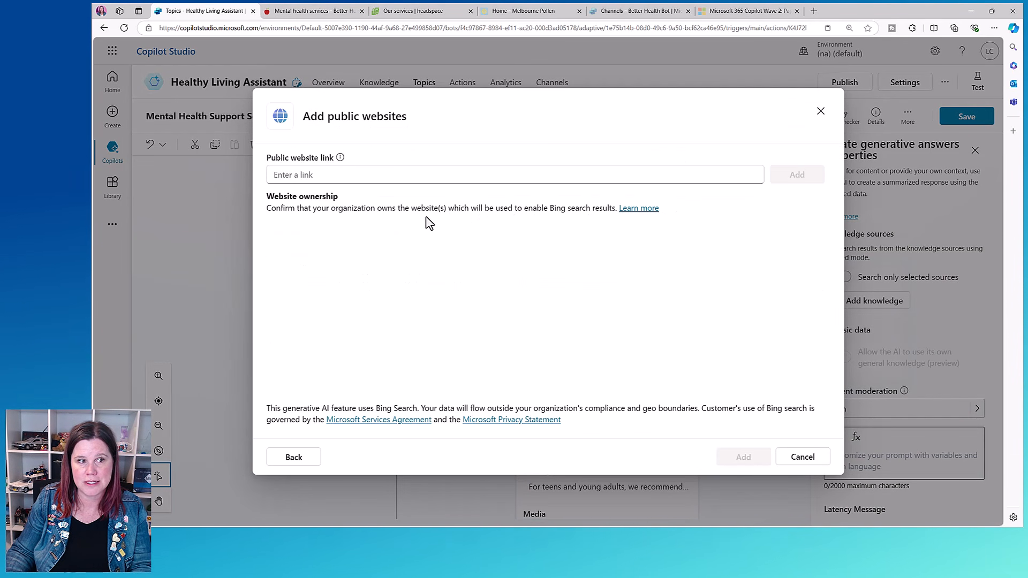
{"action": "left_click", "coordinate": [420, 179]}
{"action": "key", "text": "ctrl+v"}
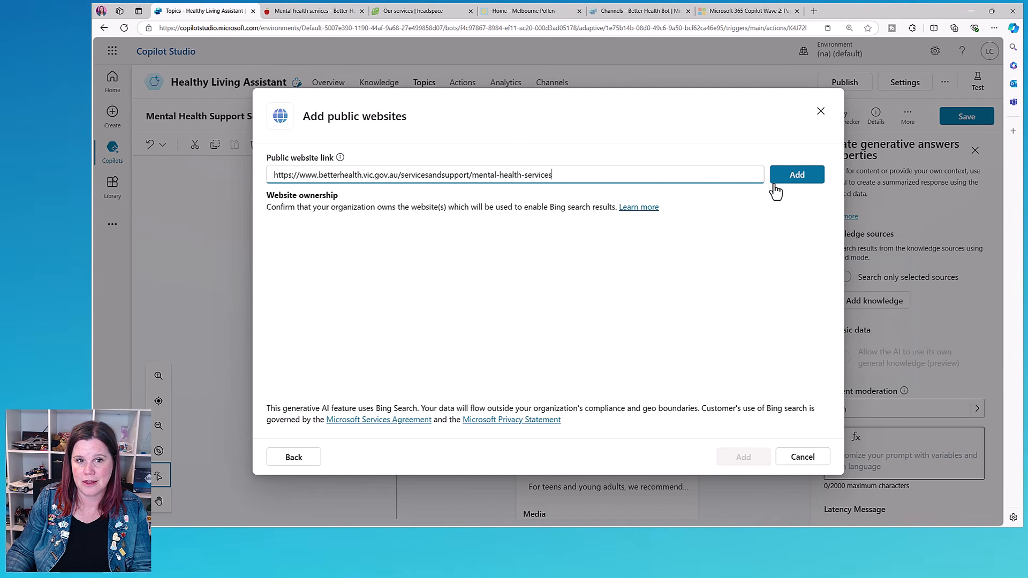
{"action": "left_click", "coordinate": [779, 185]}
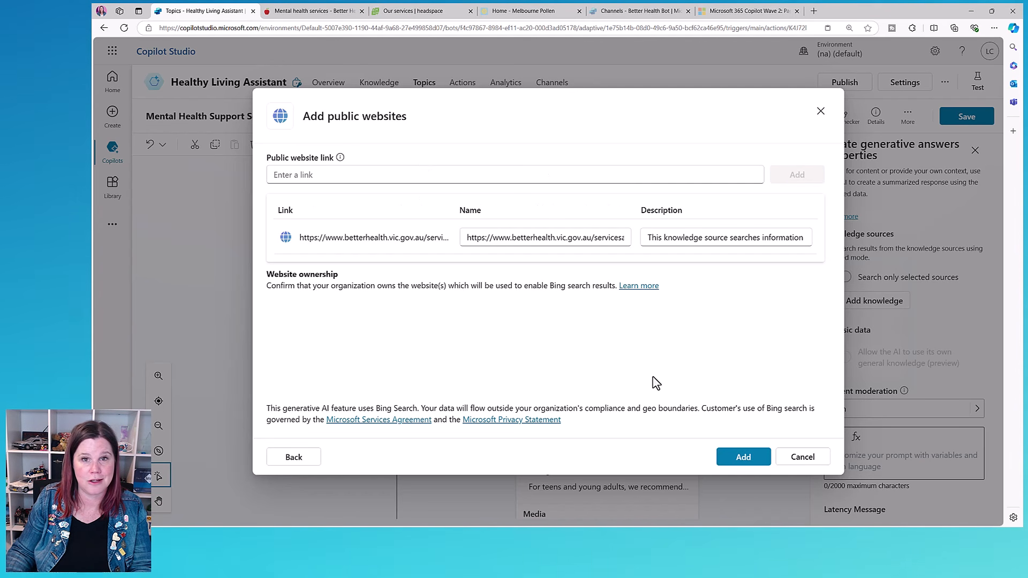
{"action": "left_click", "coordinate": [741, 457]}
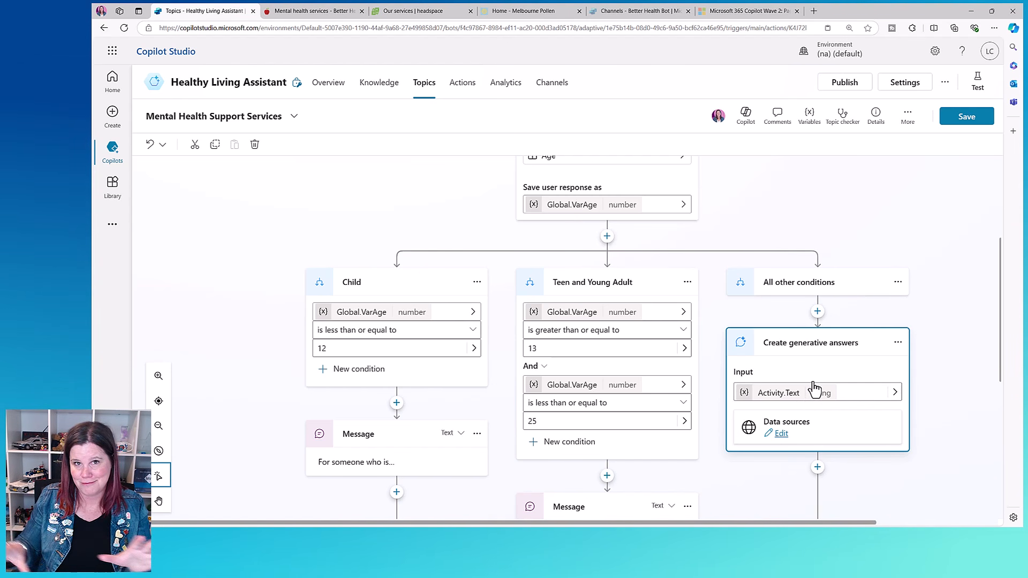
{"action": "left_click", "coordinate": [970, 121]}
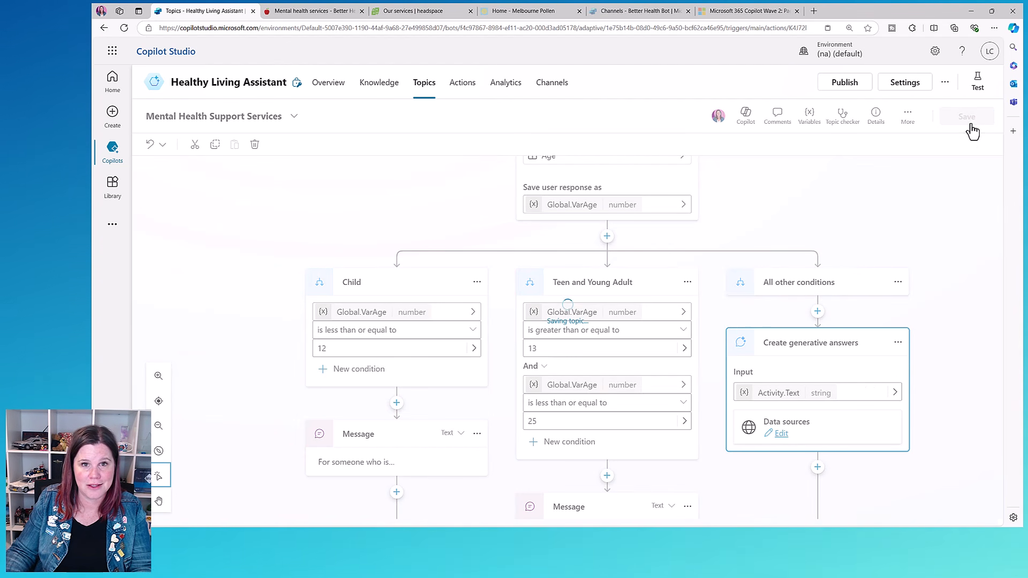
- Open the copilot test chat, turn on the conversation map and restart the test conversation
{"action": "left_click", "coordinate": [983, 88]}
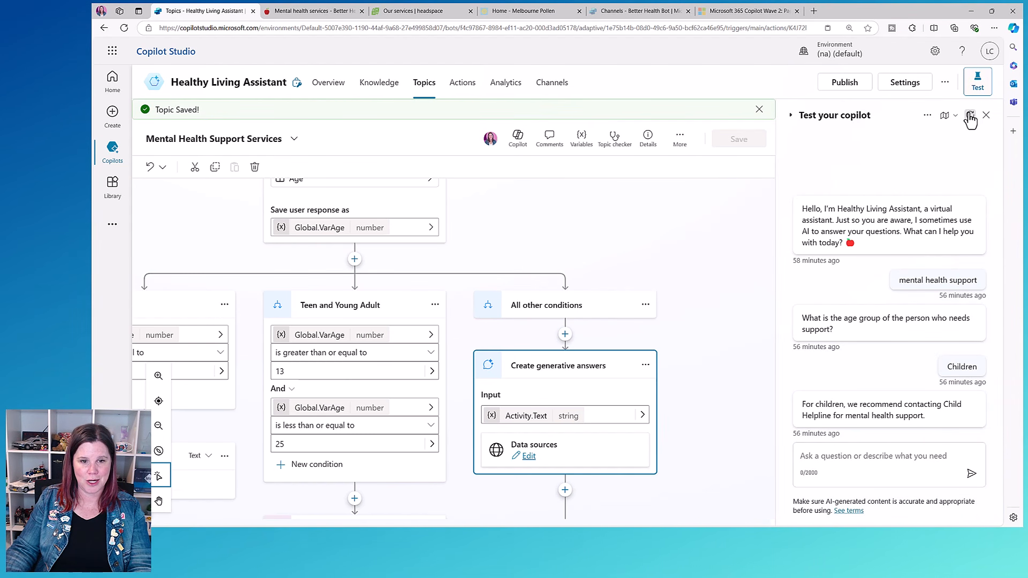
{"action": "left_click", "coordinate": [970, 116]}
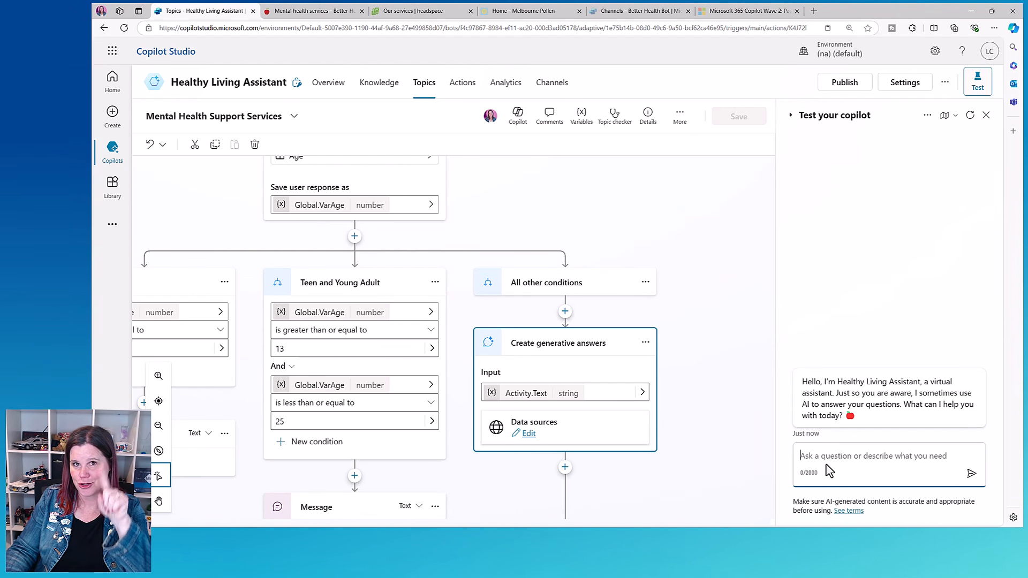
{"action": "left_click", "coordinate": [955, 117]}
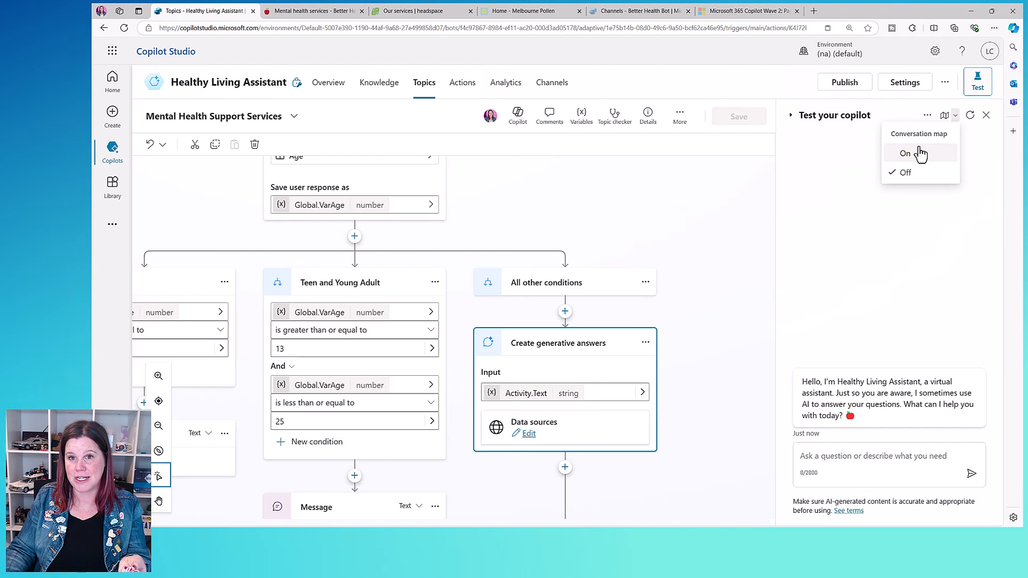
{"action": "left_click", "coordinate": [920, 156]}
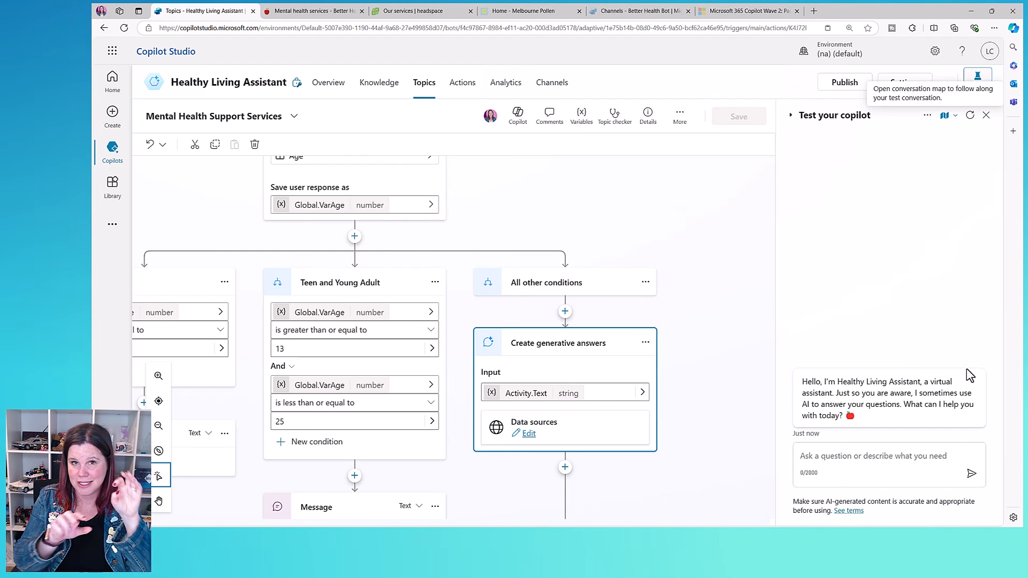
{"action": "left_click", "coordinate": [868, 455]}
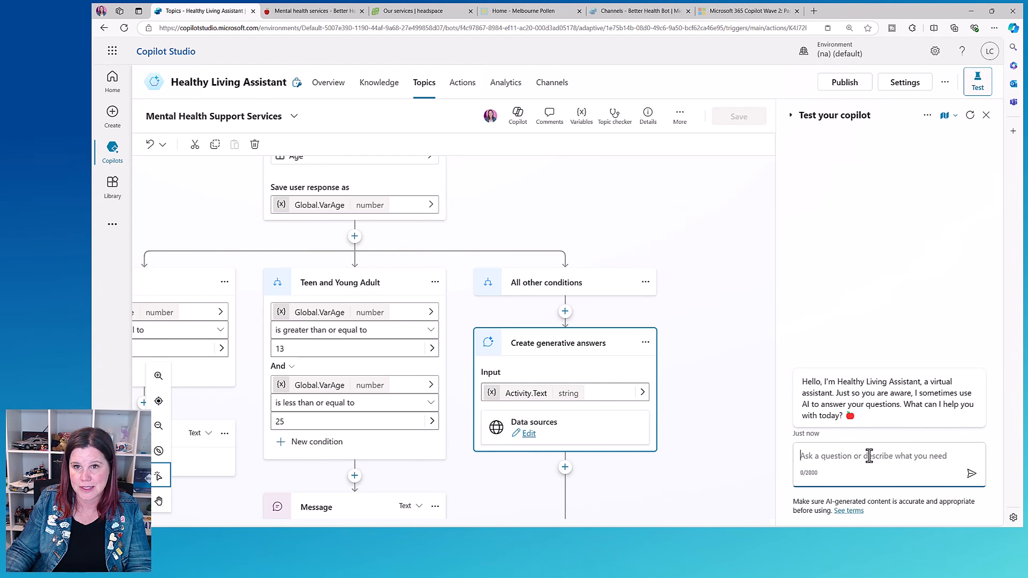
{"action": "left_click", "coordinate": [968, 117]}
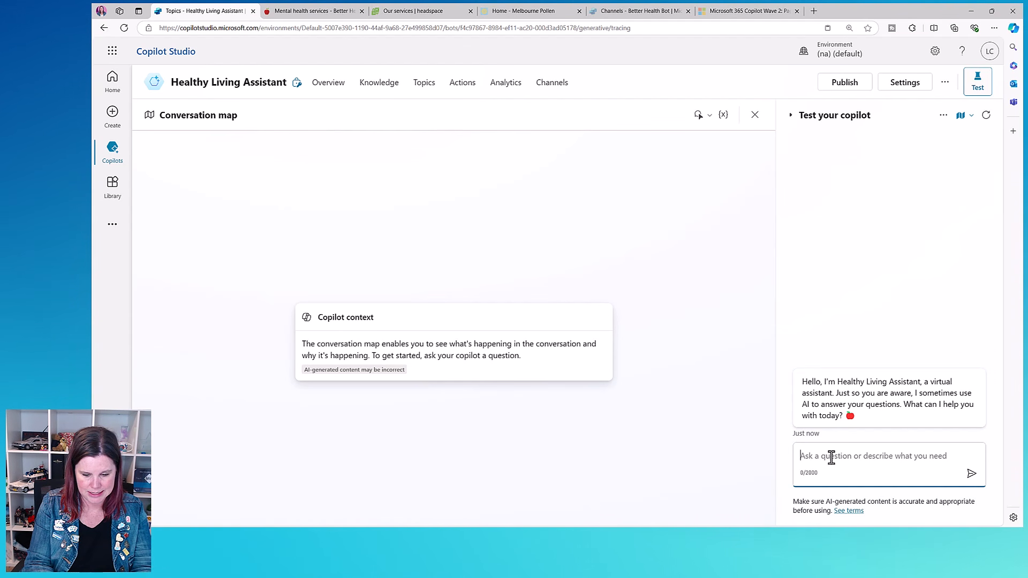
- Test the teen and young adult branch by sending "Mental health support" and answering the age question with 18
{"action": "type", "text": "Mental health support"}
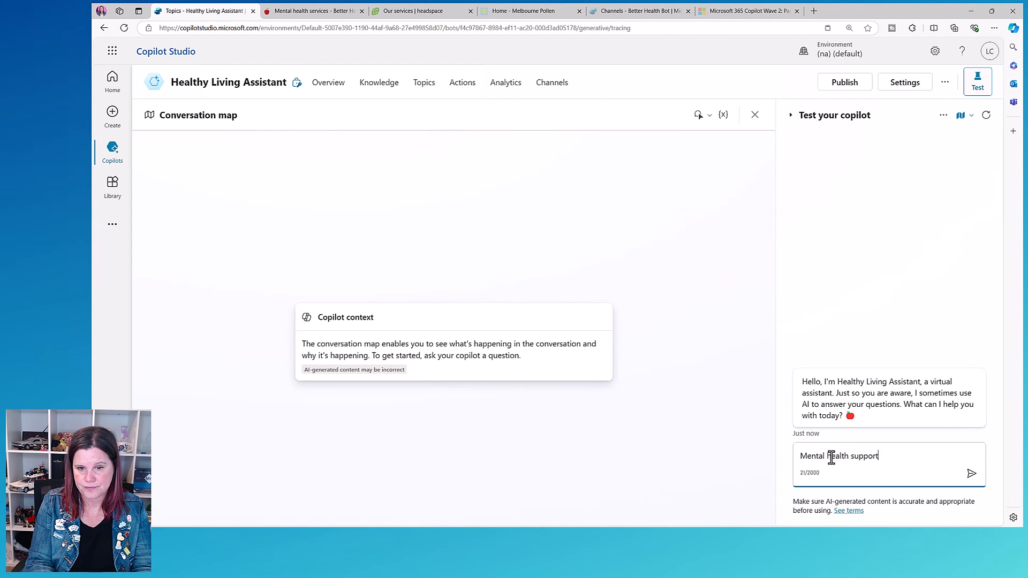
{"action": "key", "text": "Return"}
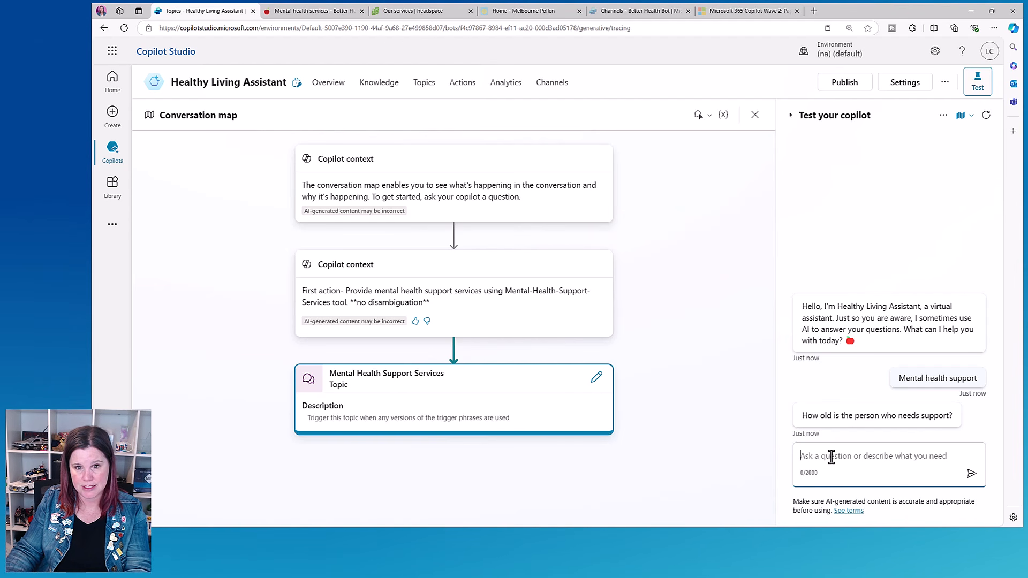
{"action": "type", "text": "18"}
{"action": "key", "text": "Return"}
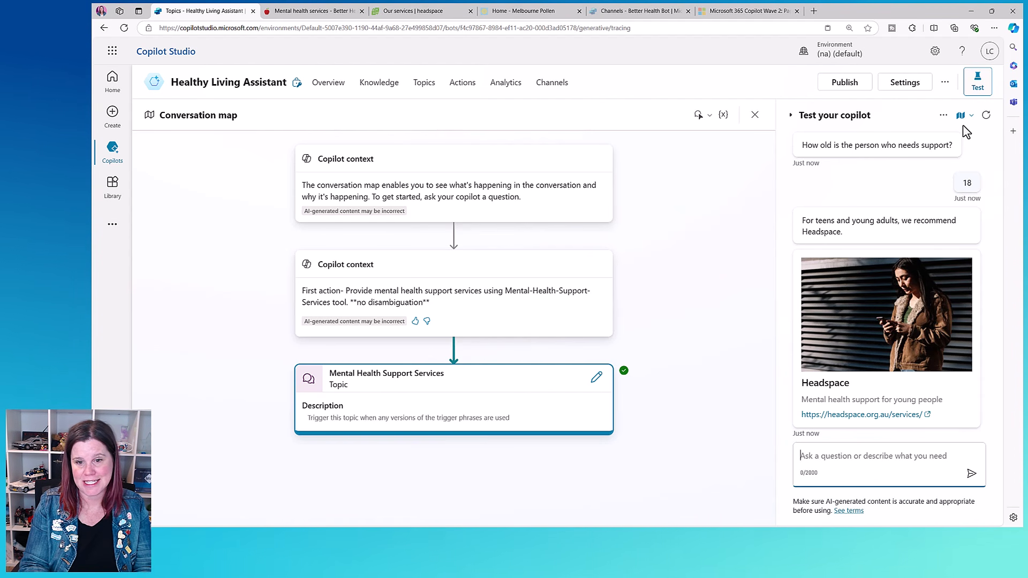
- Restart the test conversation, send "mental health support" and answer the age question with "My child is 6 years old"
{"action": "left_click", "coordinate": [985, 116]}
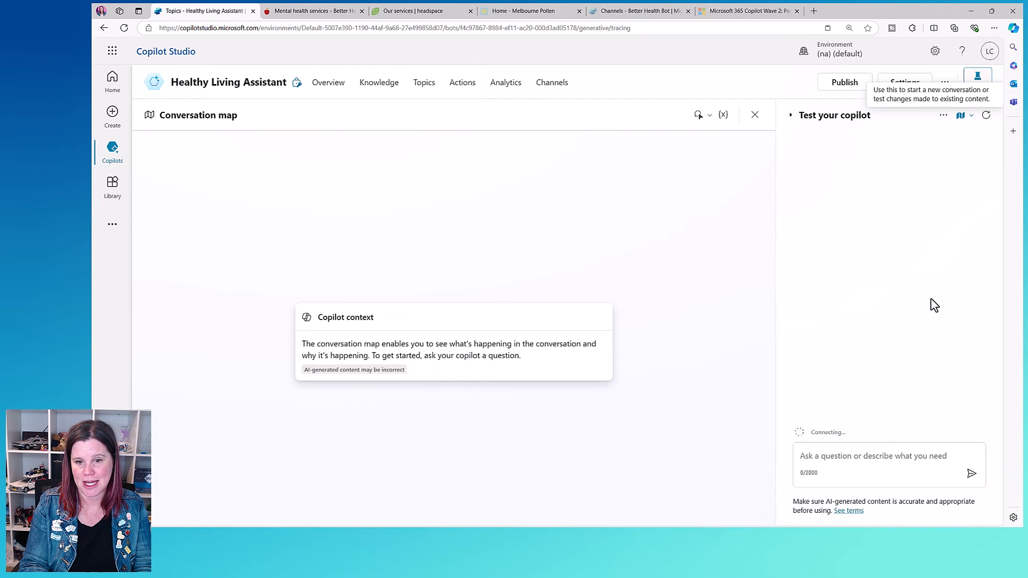
{"action": "left_click", "coordinate": [861, 451]}
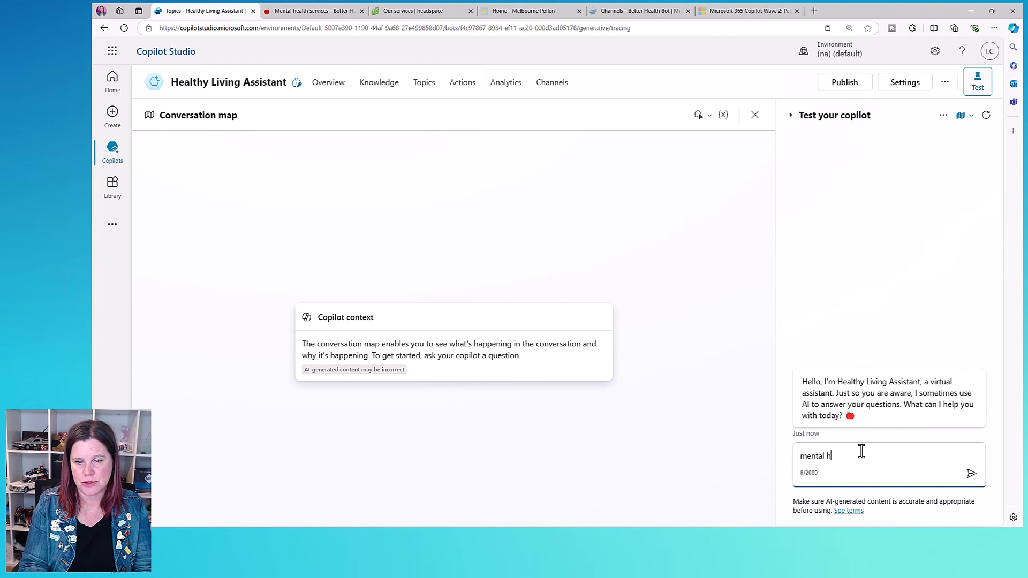
{"action": "type", "text": "mental health support"}
{"action": "key", "text": "Return"}
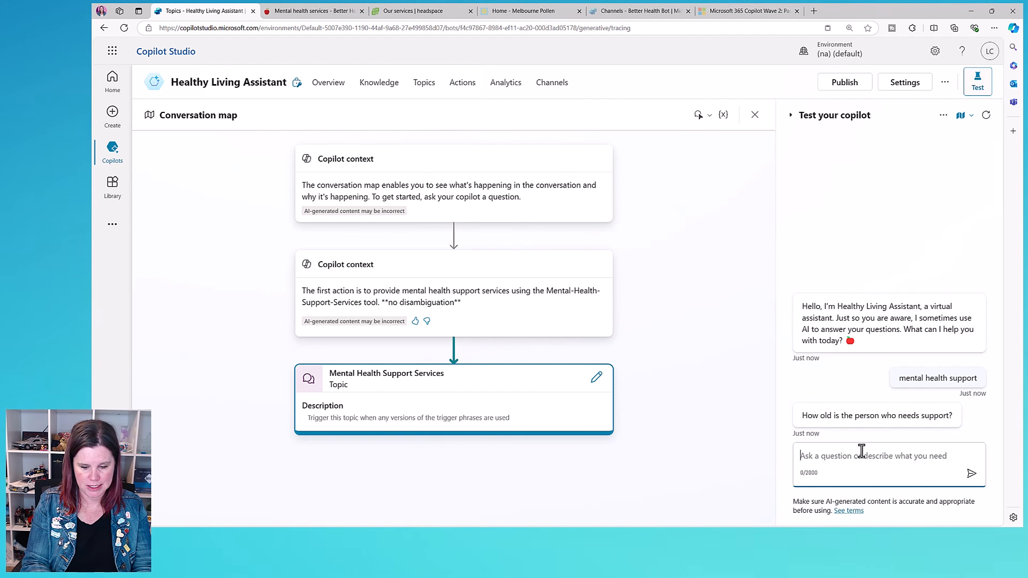
{"action": "type", "text": "My child is 1"}
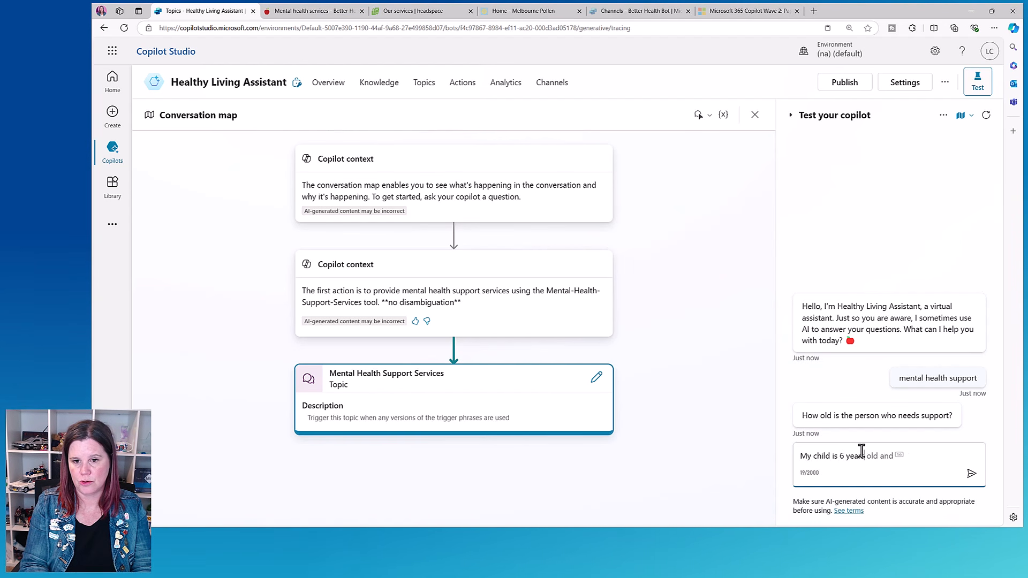
{"action": "type", "text": " years old"}
{"action": "key", "text": "Return"}
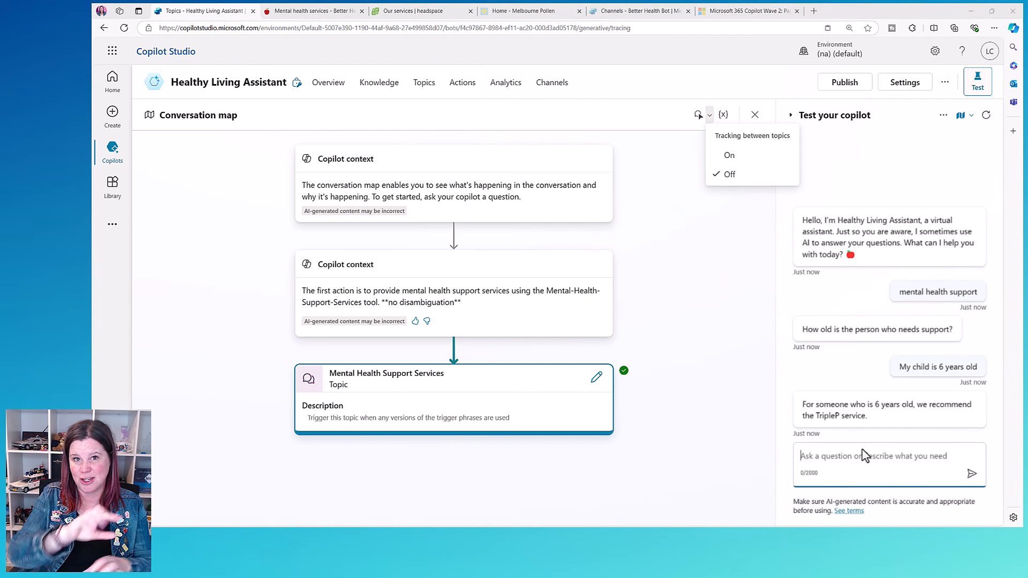
- Open the Mental Health Support Services topic from the conversation map and review the age question's skip and reprompt behavior settings
{"action": "left_click", "coordinate": [596, 379]}
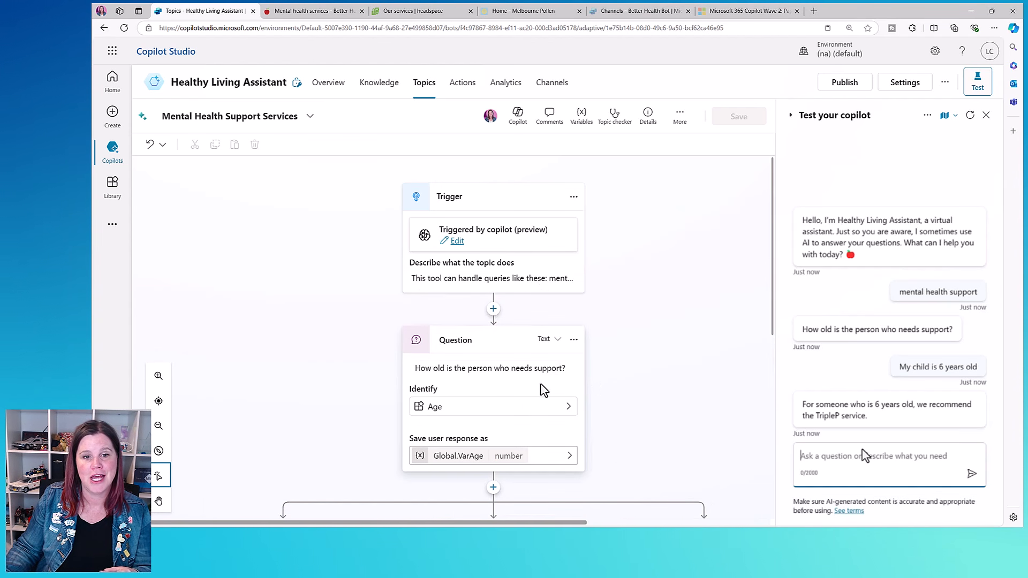
{"action": "left_click", "coordinate": [546, 381]}
{"action": "left_click", "coordinate": [572, 342]}
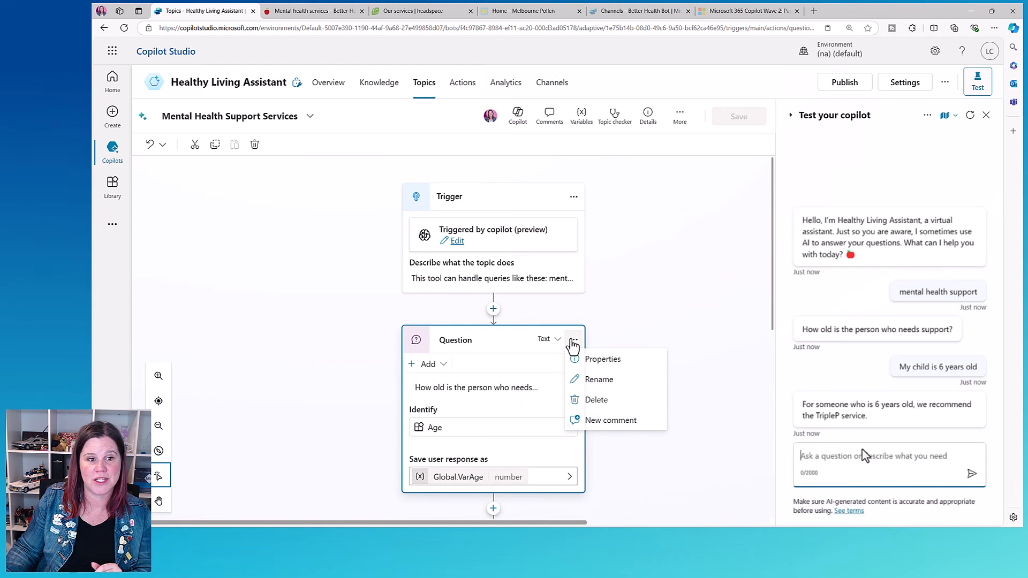
{"action": "left_click", "coordinate": [594, 359]}
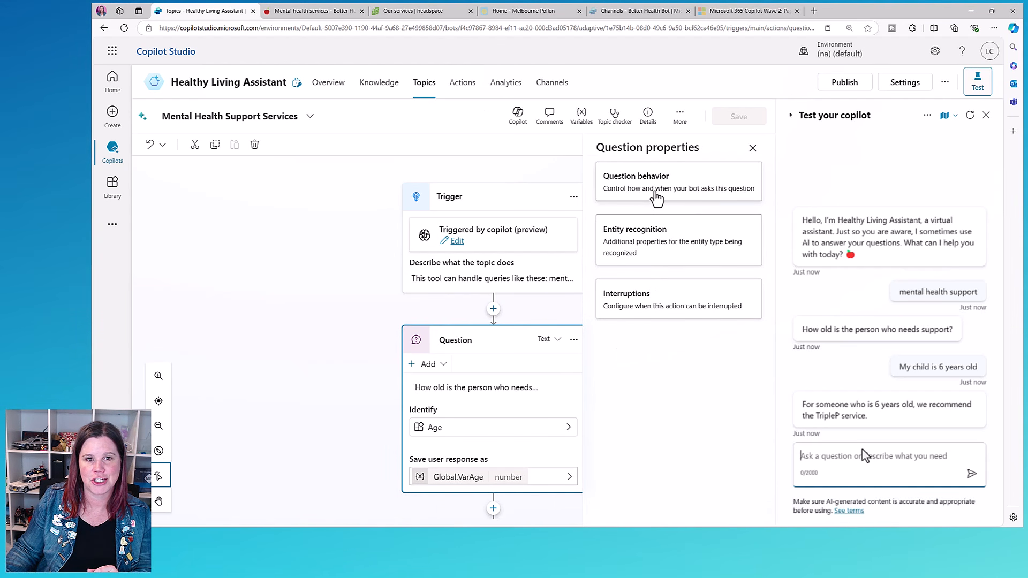
{"action": "left_click", "coordinate": [656, 198]}
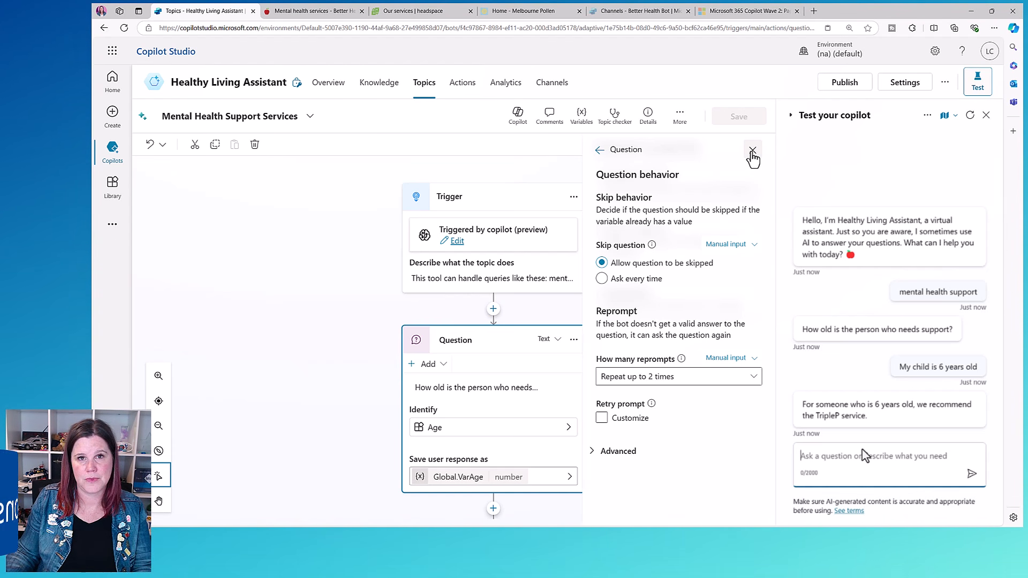
{"action": "left_click", "coordinate": [752, 151]}
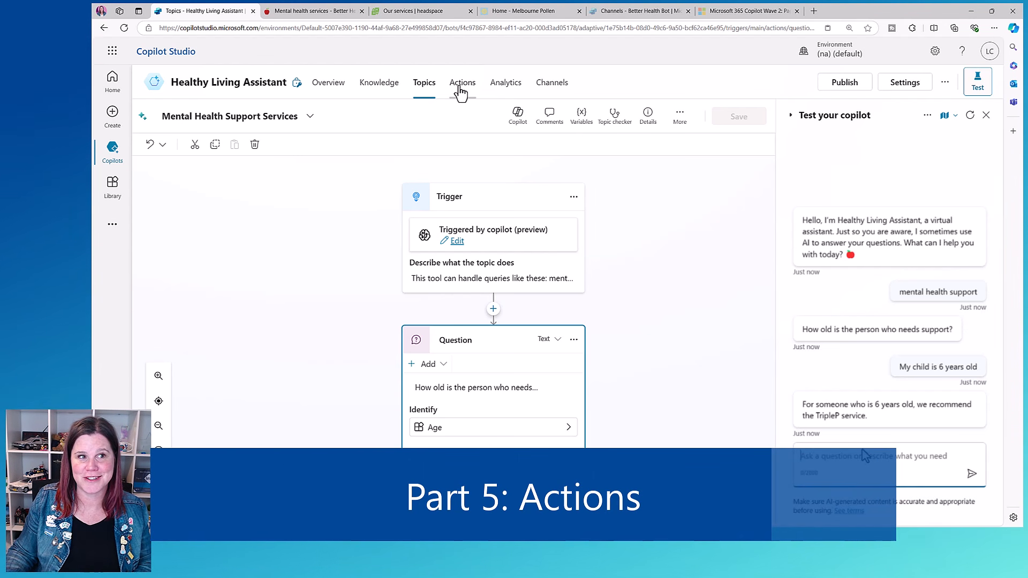
- Start adding a first action to the copilot and choose MSN Weather's Get forecast for today
{"action": "left_click", "coordinate": [460, 89]}
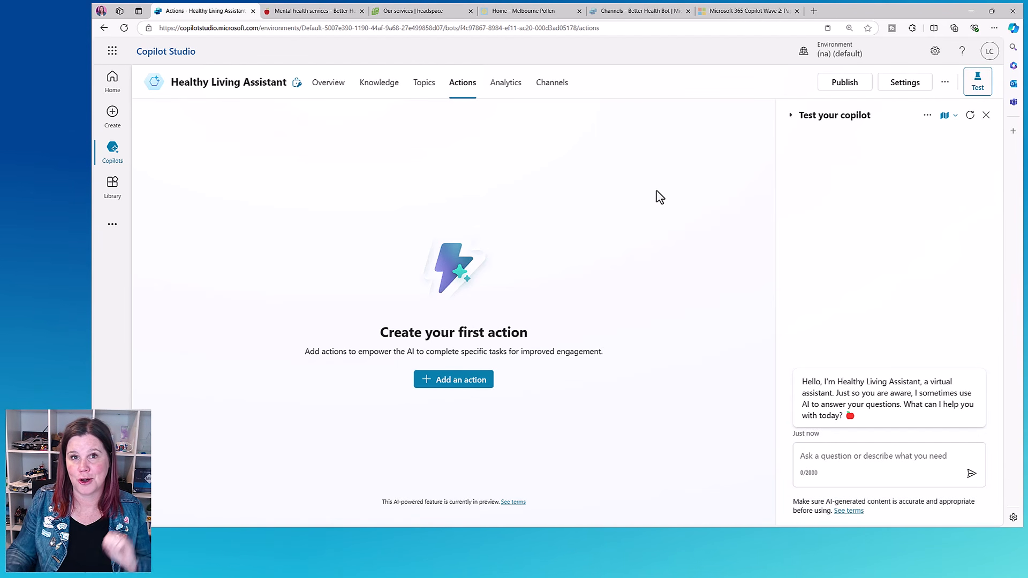
{"action": "left_click", "coordinate": [484, 381]}
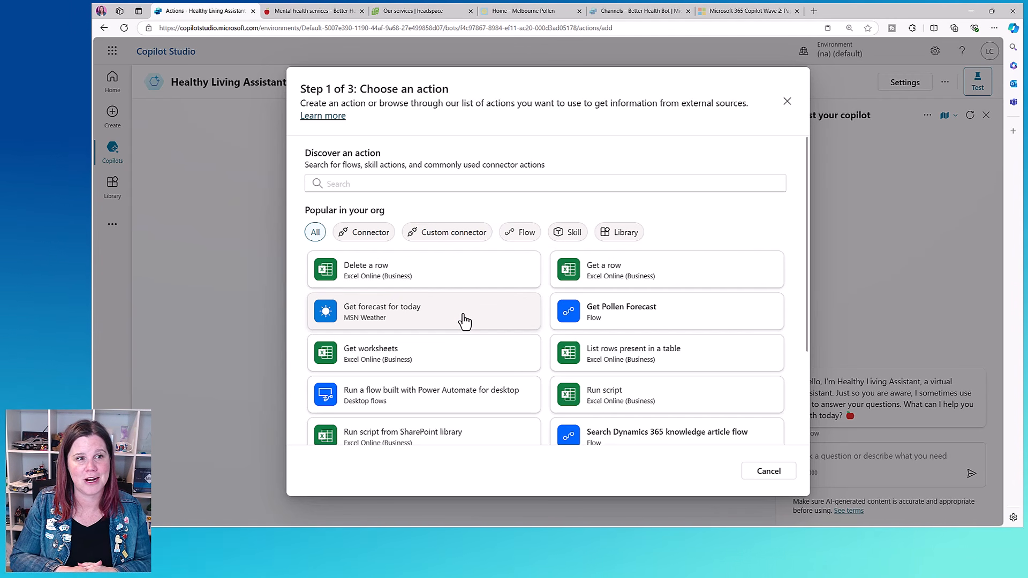
{"action": "left_click", "coordinate": [465, 321]}
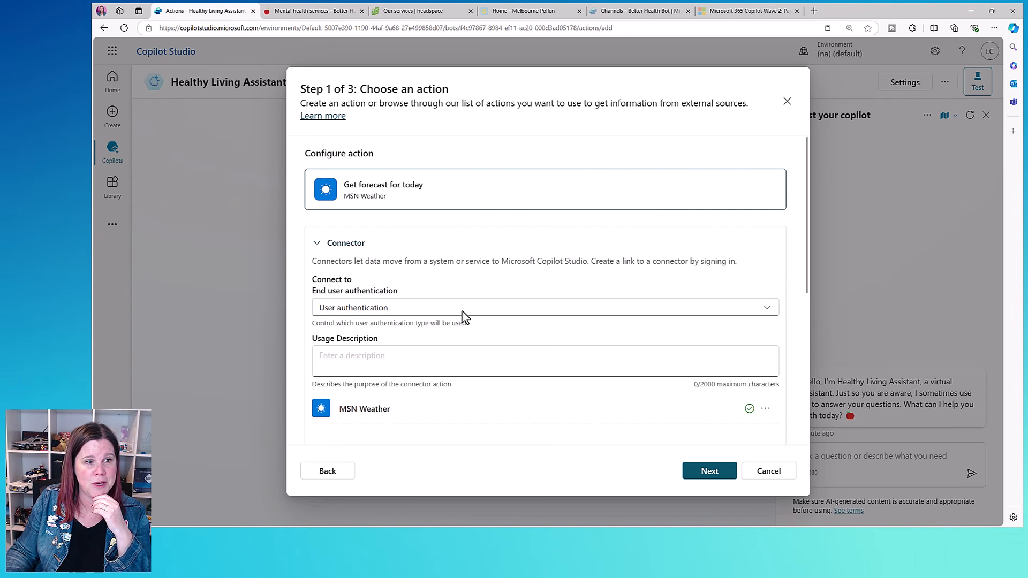
- Set the forecast action's end user authentication to Copilot author authentication, keep its default name and description, and continue to the inputs and outputs
{"action": "left_click", "coordinate": [462, 308]}
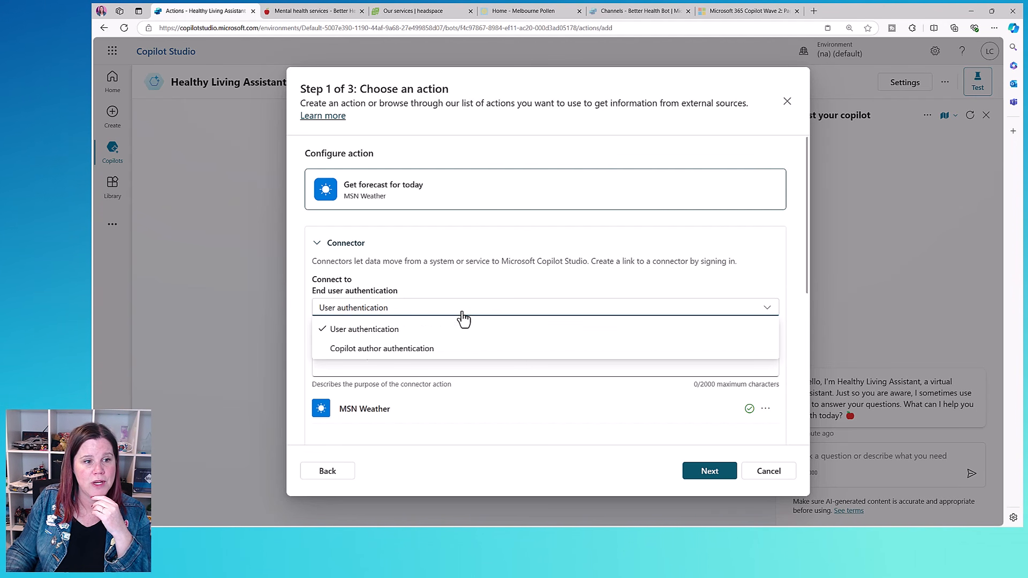
{"action": "left_click", "coordinate": [468, 349]}
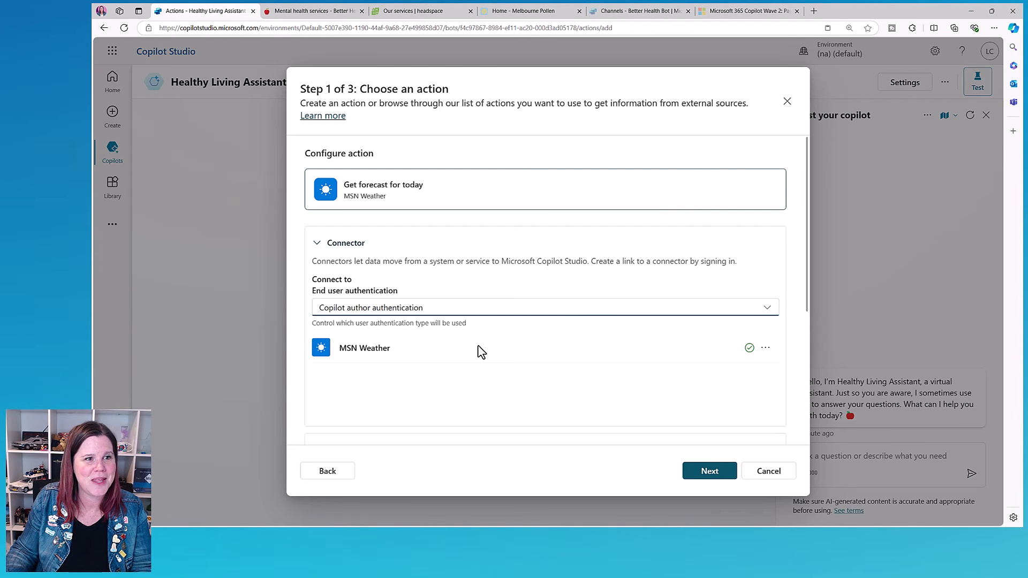
{"action": "scroll", "coordinate": [519, 399], "scroll_direction": "down", "scroll_amount": 3}
{"action": "scroll", "coordinate": [522, 399], "scroll_direction": "down", "scroll_amount": 2}
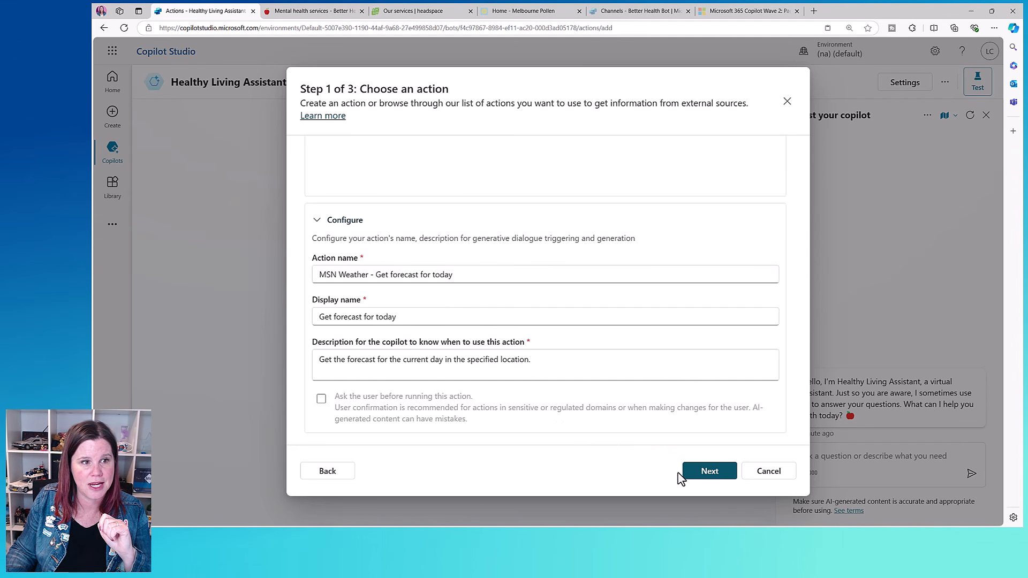
{"action": "left_click", "coordinate": [706, 482]}
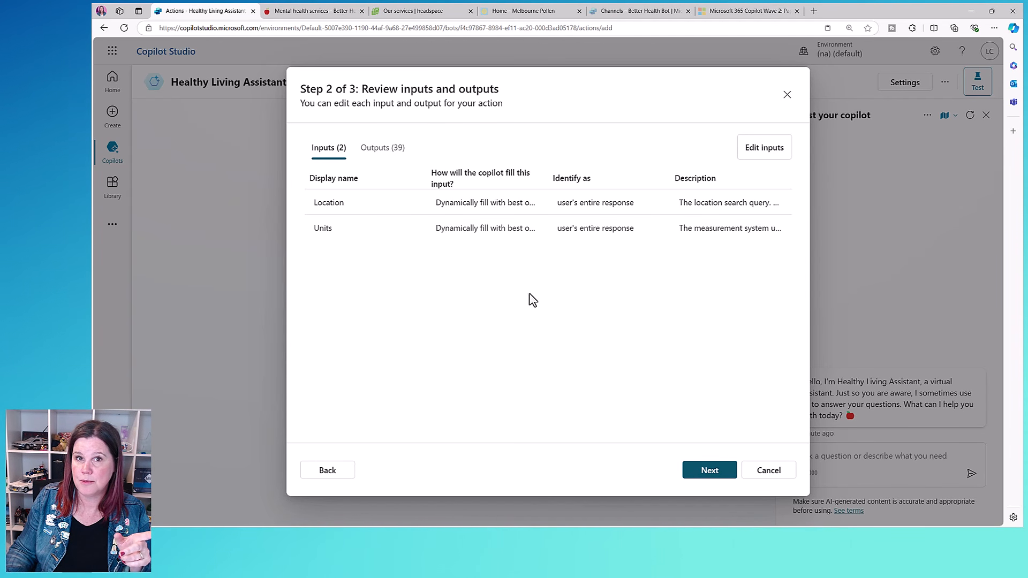
- Review the forecast action's lists of inputs and outputs
{"action": "left_click", "coordinate": [379, 154]}
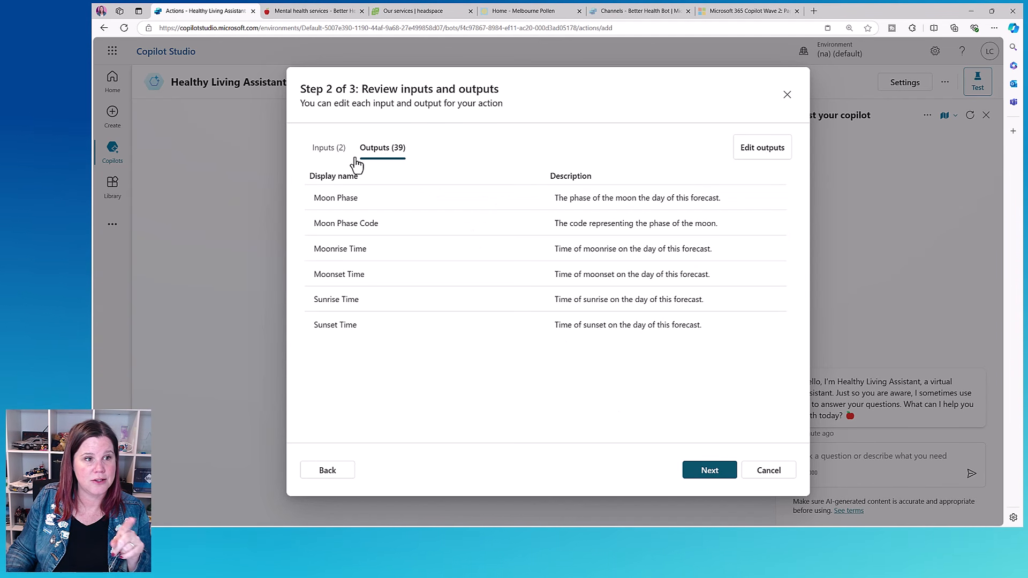
{"action": "left_click", "coordinate": [333, 153]}
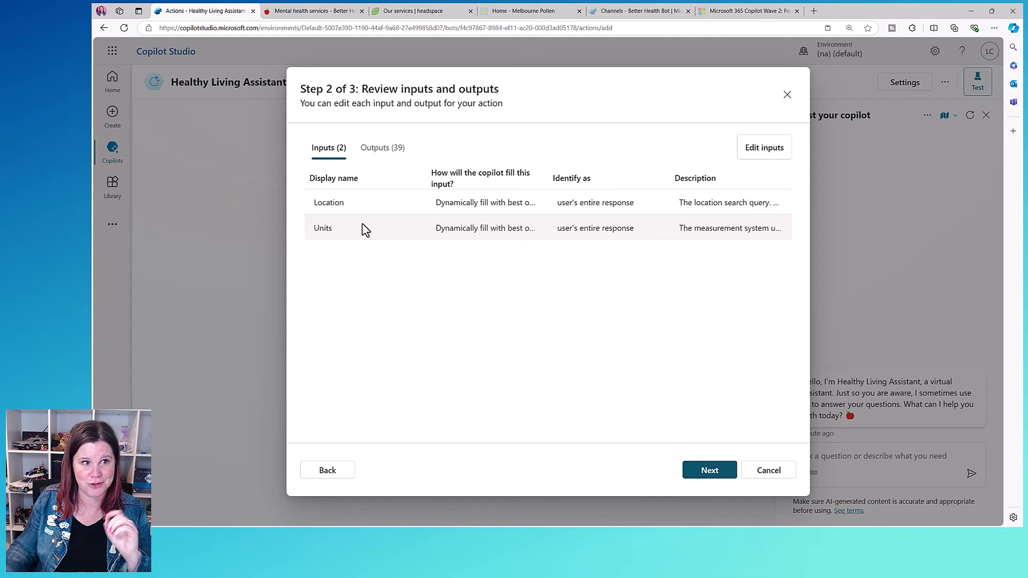
{"action": "left_click", "coordinate": [384, 152]}
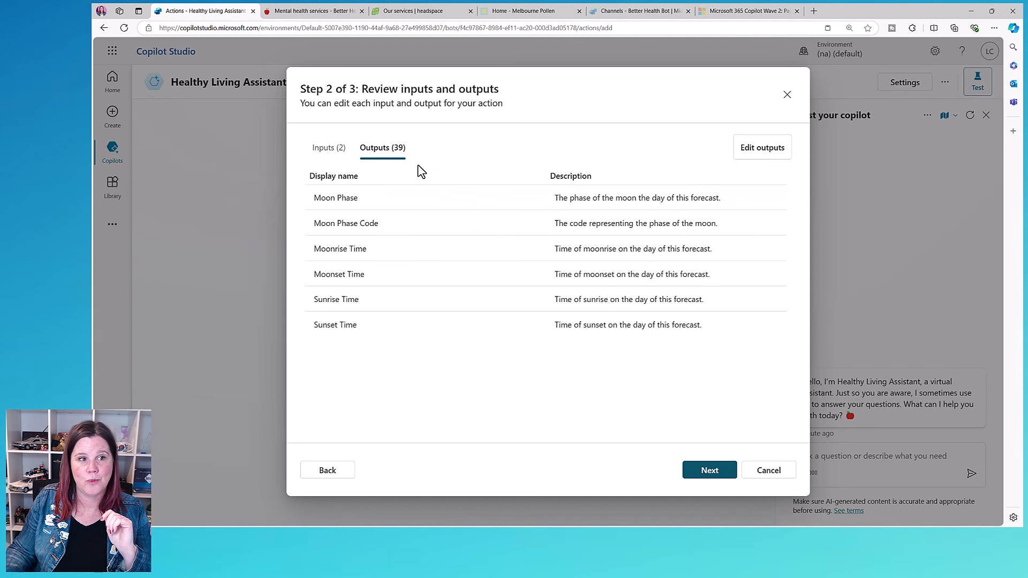
{"action": "scroll", "coordinate": [458, 234], "scroll_direction": "down", "scroll_amount": 4}
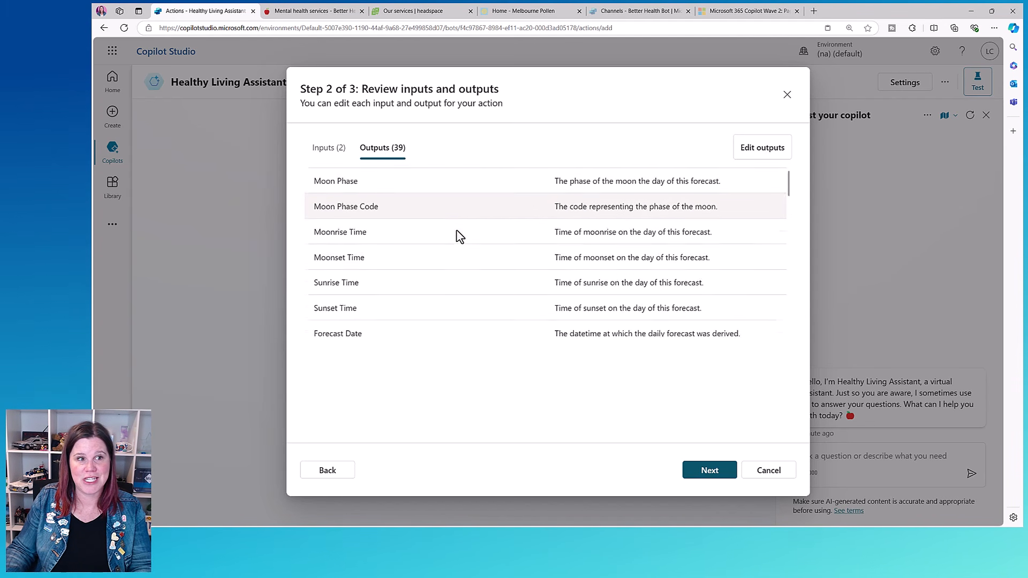
{"action": "scroll", "coordinate": [458, 234], "scroll_direction": "down", "scroll_amount": 6}
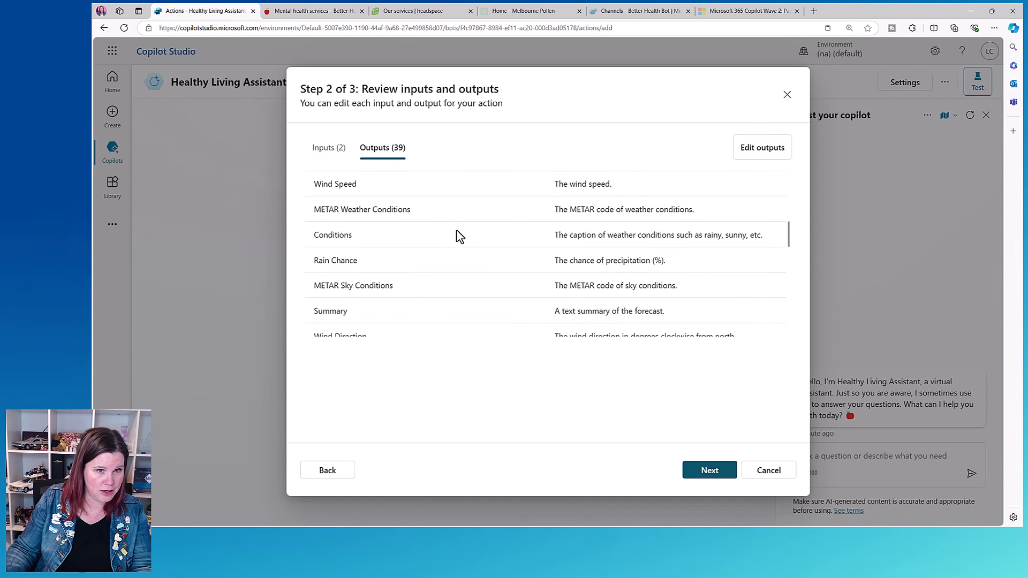
{"action": "scroll", "coordinate": [456, 236], "scroll_direction": "up", "scroll_amount": 10}
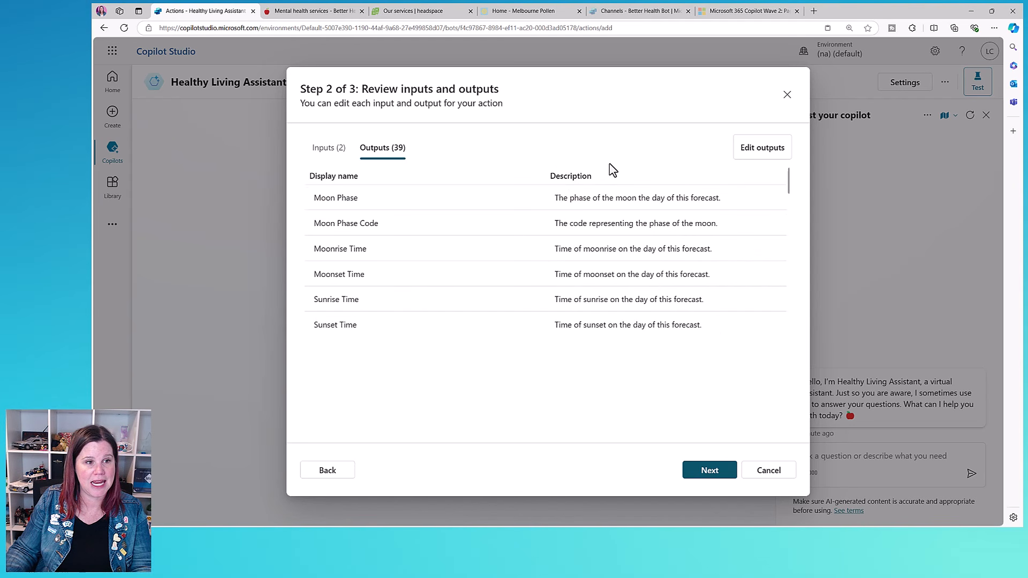
- Remove the Moon Phase Code output from the forecast action, look through the remaining outputs and save the output changes
{"action": "left_click", "coordinate": [744, 156]}
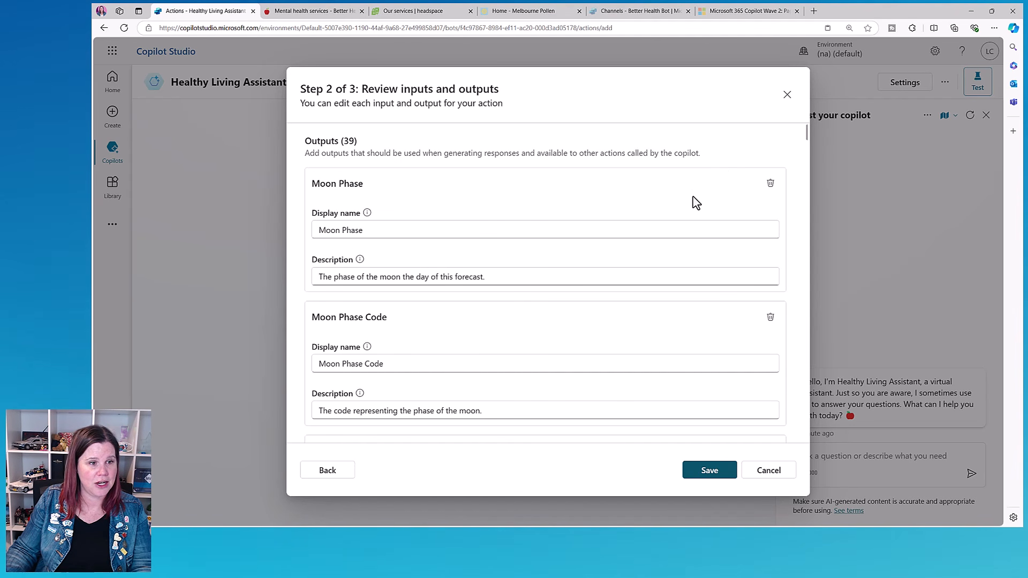
{"action": "left_click", "coordinate": [771, 317]}
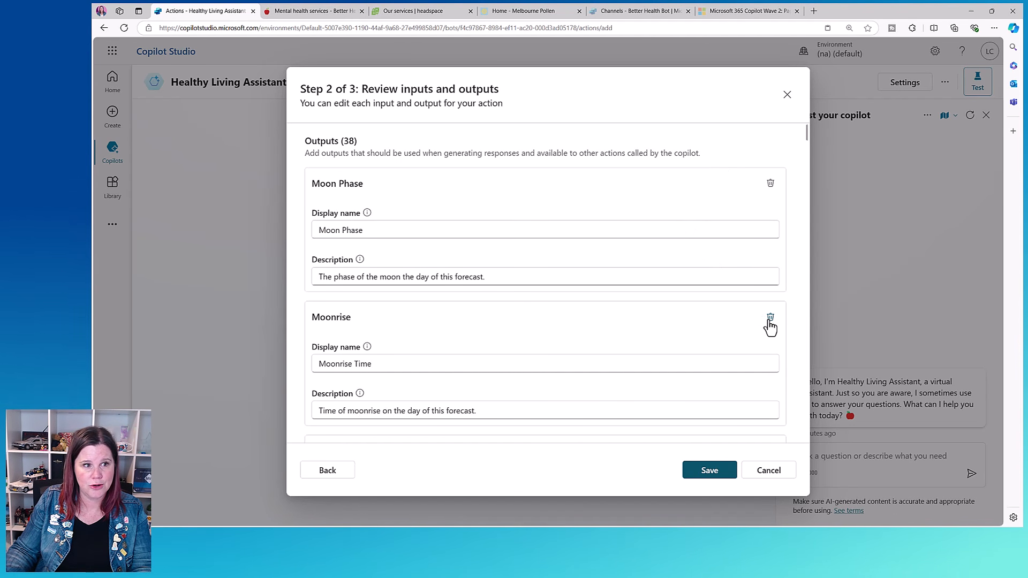
{"action": "scroll", "coordinate": [610, 306], "scroll_direction": "down", "scroll_amount": 3}
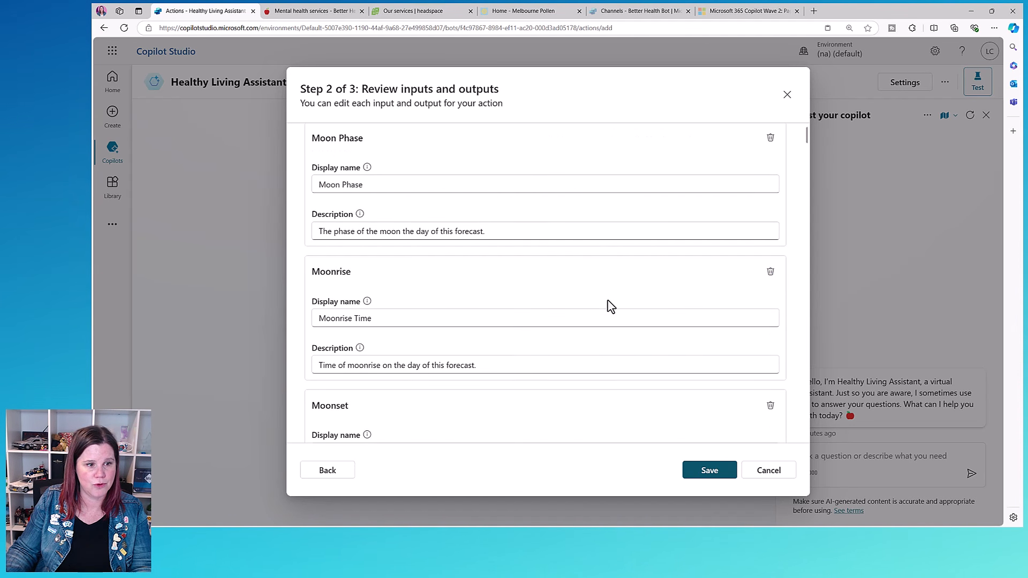
{"action": "scroll", "coordinate": [611, 306], "scroll_direction": "down", "scroll_amount": 5}
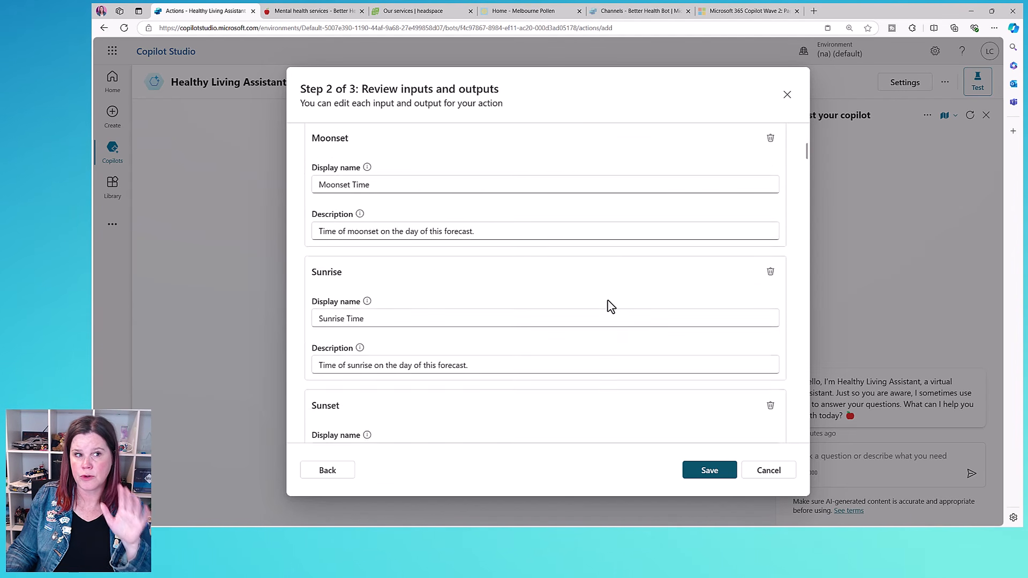
{"action": "scroll", "coordinate": [610, 307], "scroll_direction": "down", "scroll_amount": 6}
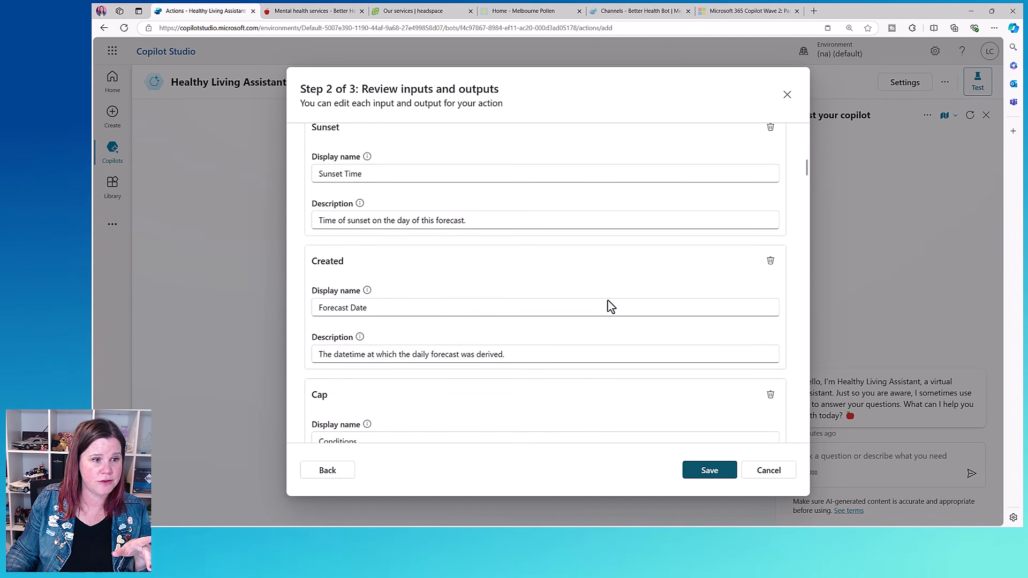
{"action": "scroll", "coordinate": [610, 307], "scroll_direction": "down", "scroll_amount": 7}
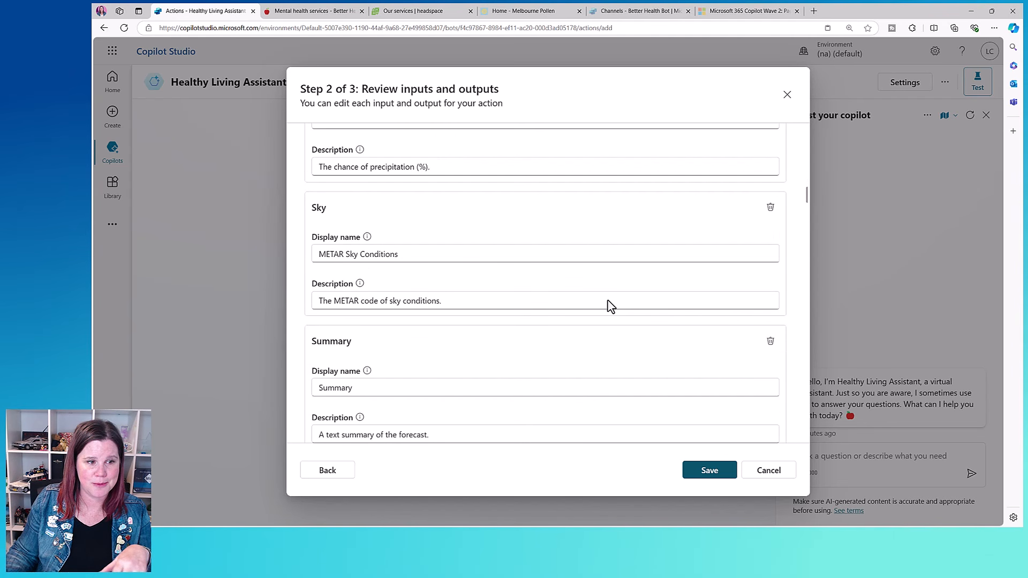
{"action": "scroll", "coordinate": [608, 300], "scroll_direction": "down", "scroll_amount": 8}
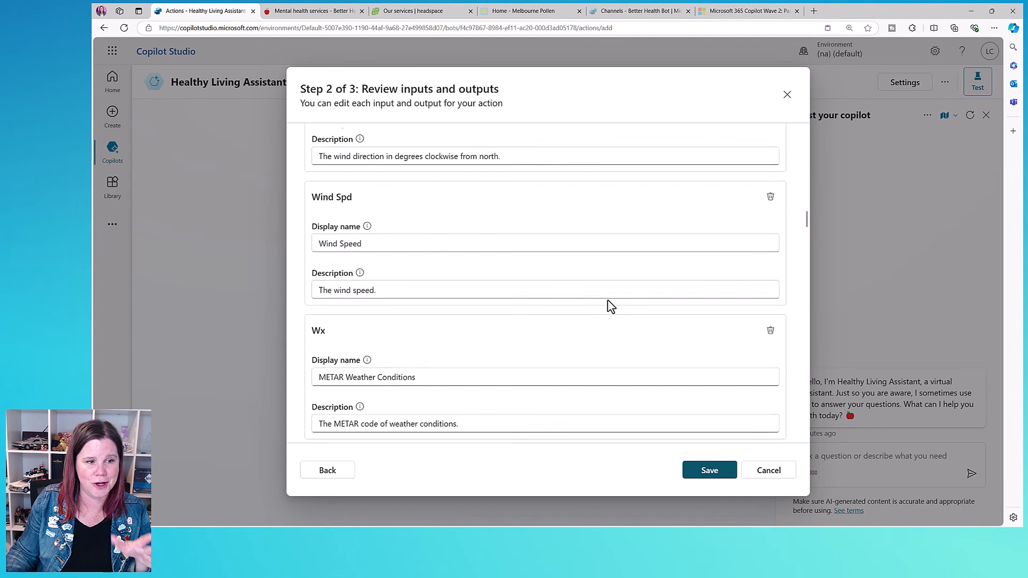
{"action": "scroll", "coordinate": [610, 307], "scroll_direction": "down", "scroll_amount": 3}
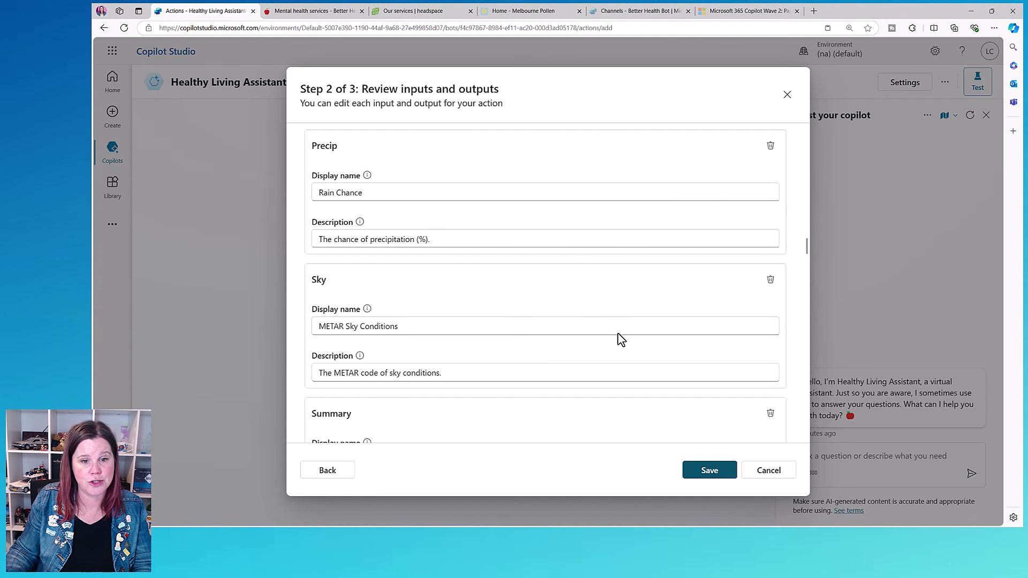
{"action": "left_click", "coordinate": [696, 469]}
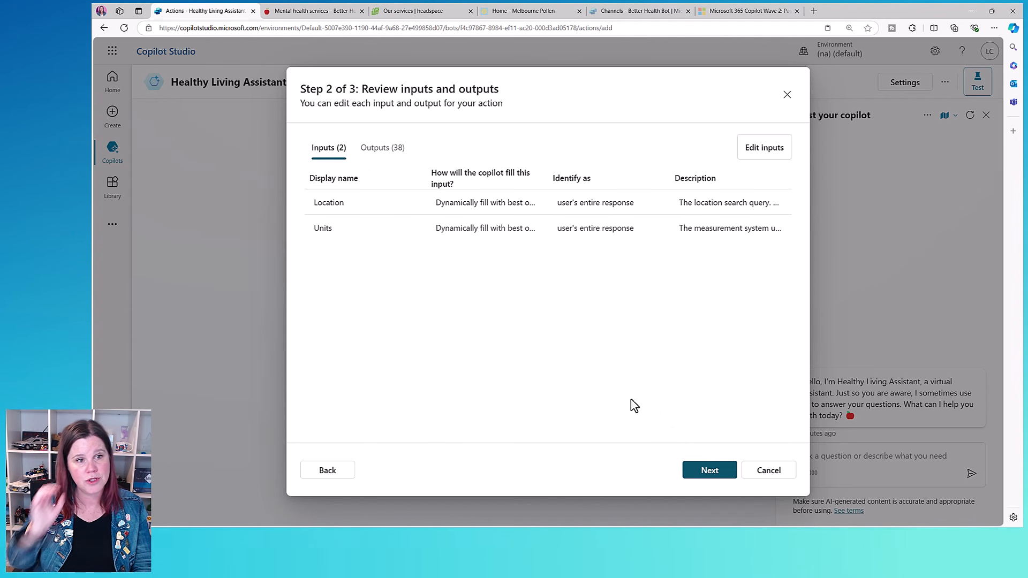
- Review the forecast action's summary and finish adding it to the copilot
{"action": "left_click", "coordinate": [697, 471]}
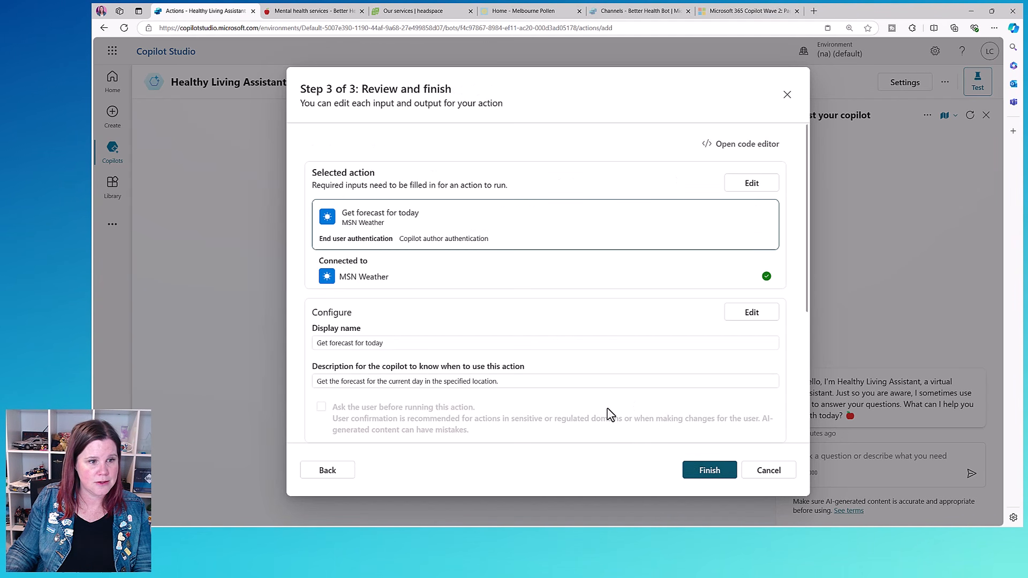
{"action": "scroll", "coordinate": [610, 414], "scroll_direction": "down", "scroll_amount": 3}
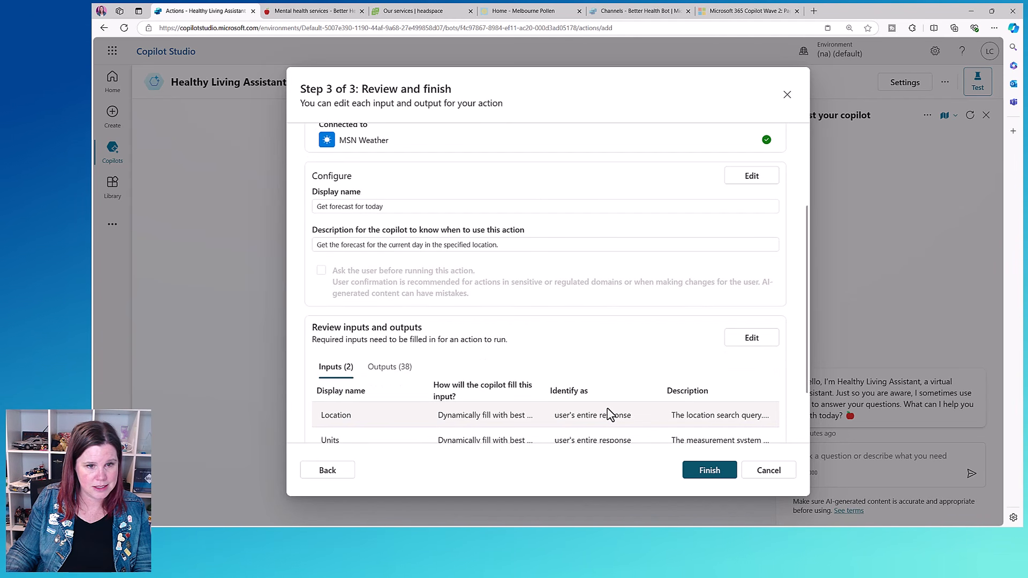
{"action": "scroll", "coordinate": [608, 415], "scroll_direction": "down", "scroll_amount": 2}
{"action": "left_click", "coordinate": [687, 469]}
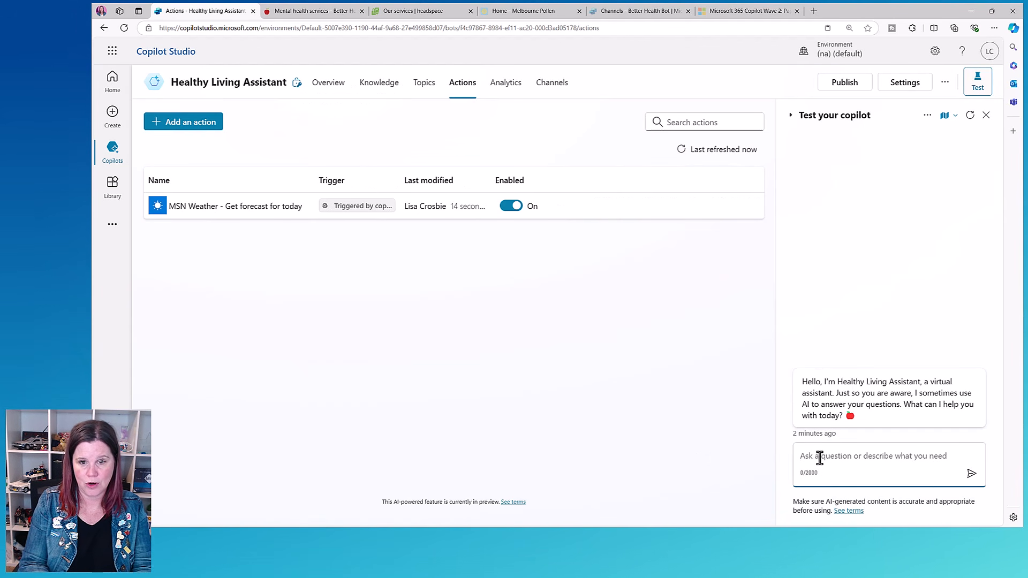
- Test the action by sending "what is the forecast in bendigo today" and answering the measurement system question with "metric"
{"action": "left_click", "coordinate": [820, 458]}
{"action": "type", "text": "what is the forecas"}
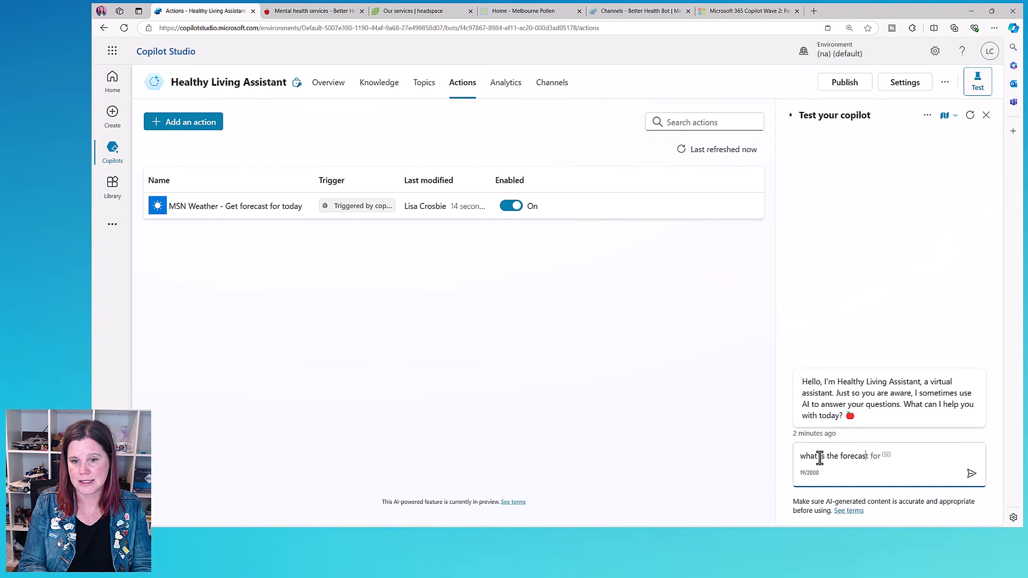
{"action": "type", "text": "t in bendigo today"}
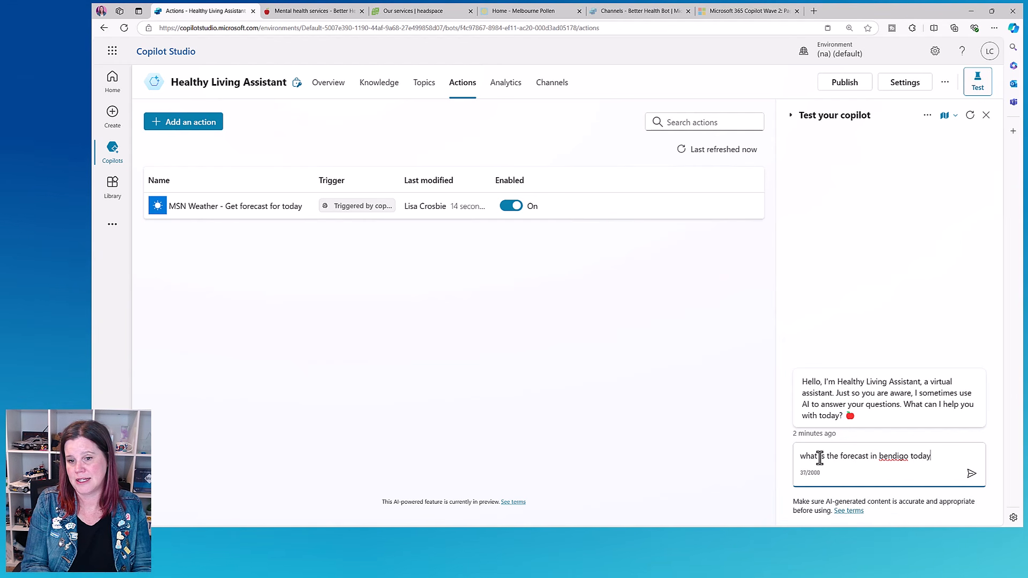
{"action": "key", "text": "Return"}
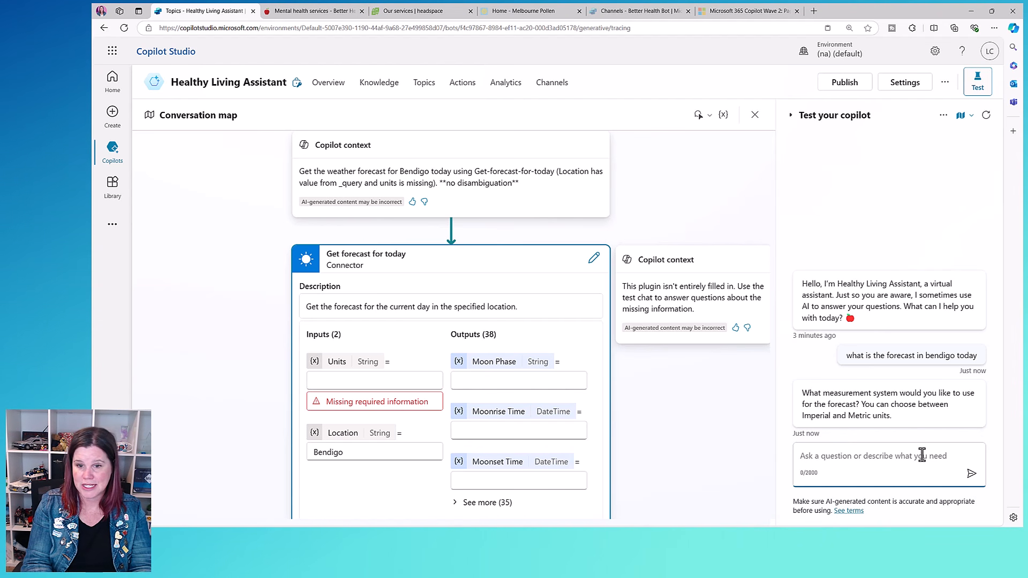
{"action": "type", "text": "metric"}
{"action": "key", "text": "Return"}
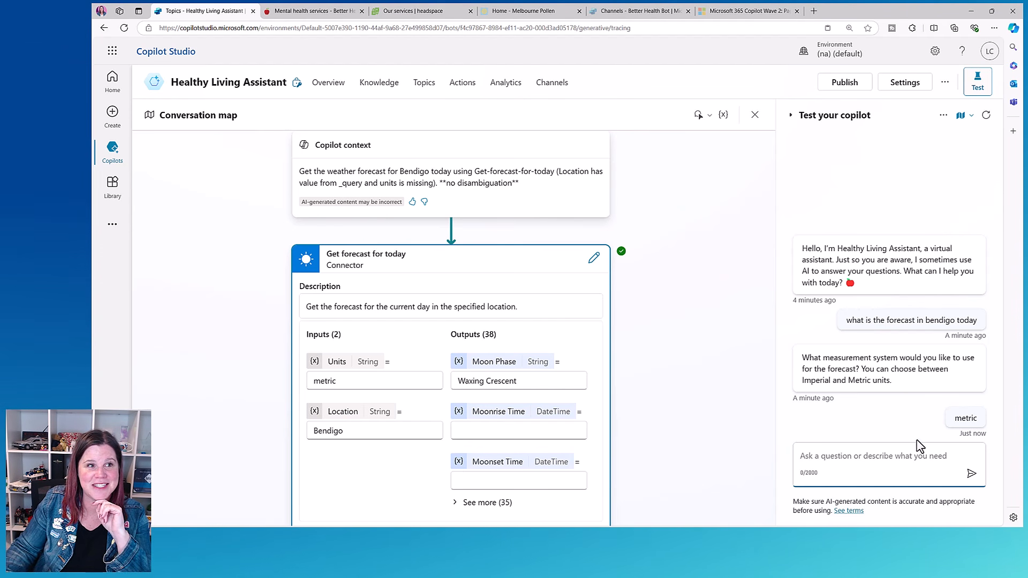
- Open the Get forecast for today action for editing and fix its Units input to the set value C
{"action": "left_click", "coordinate": [593, 258]}
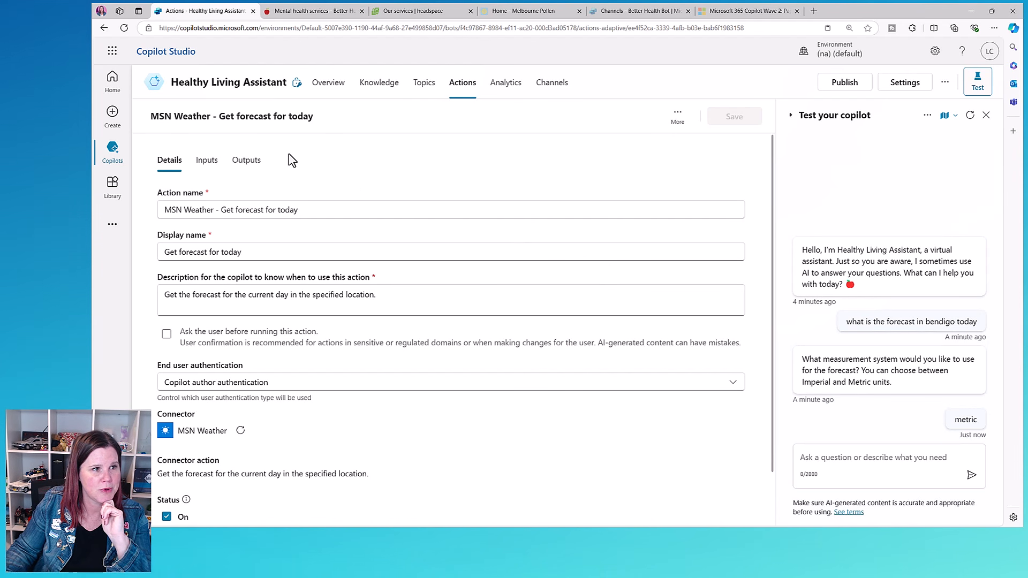
{"action": "left_click", "coordinate": [210, 162]}
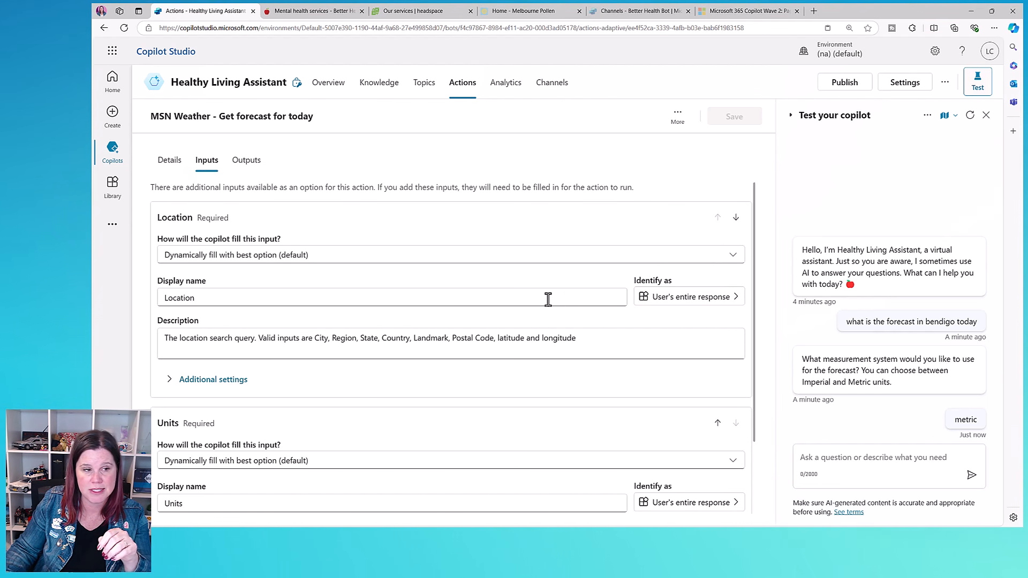
{"action": "scroll", "coordinate": [548, 300], "scroll_direction": "down", "scroll_amount": 2}
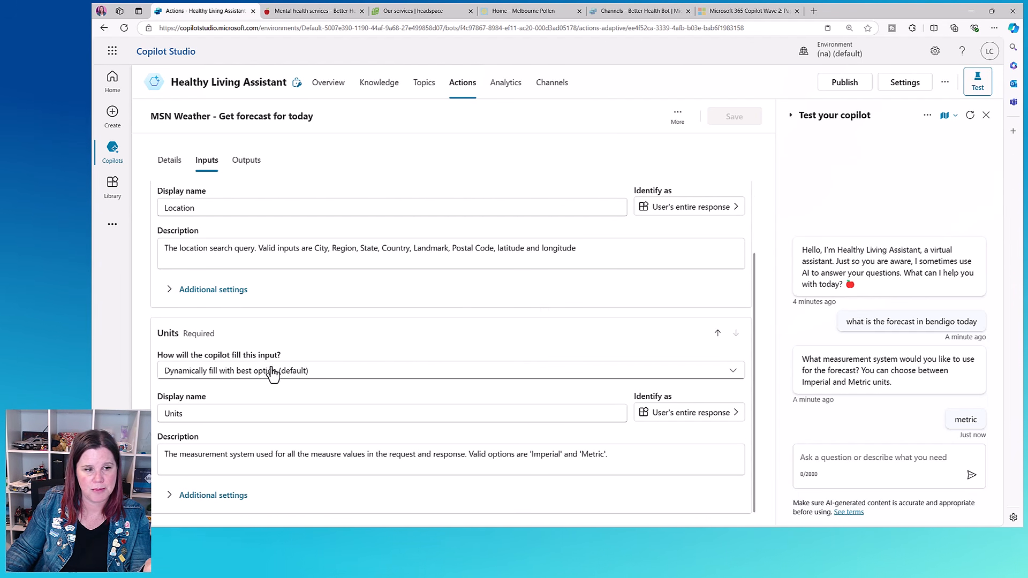
{"action": "left_click", "coordinate": [346, 383]}
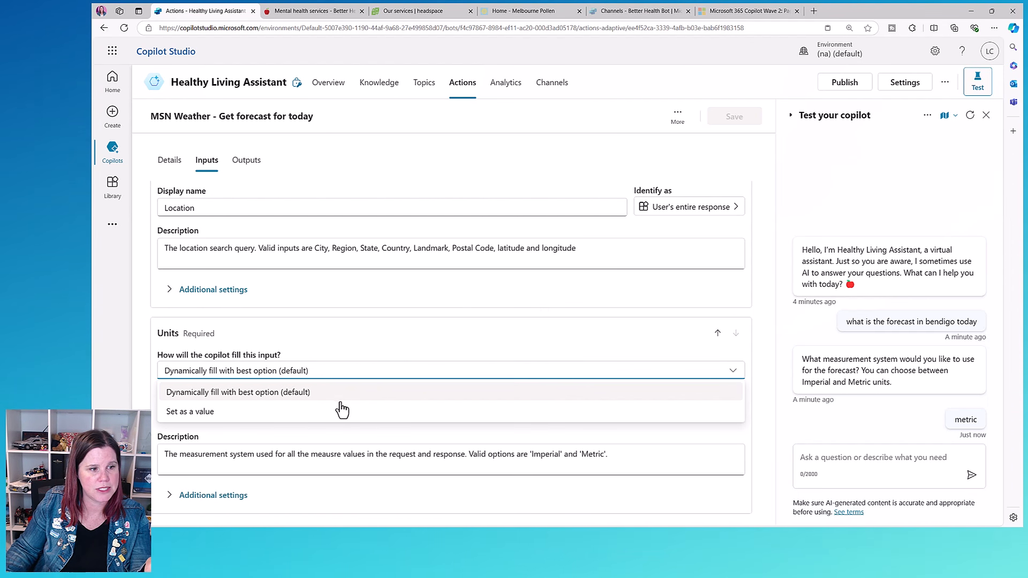
{"action": "left_click", "coordinate": [340, 411]}
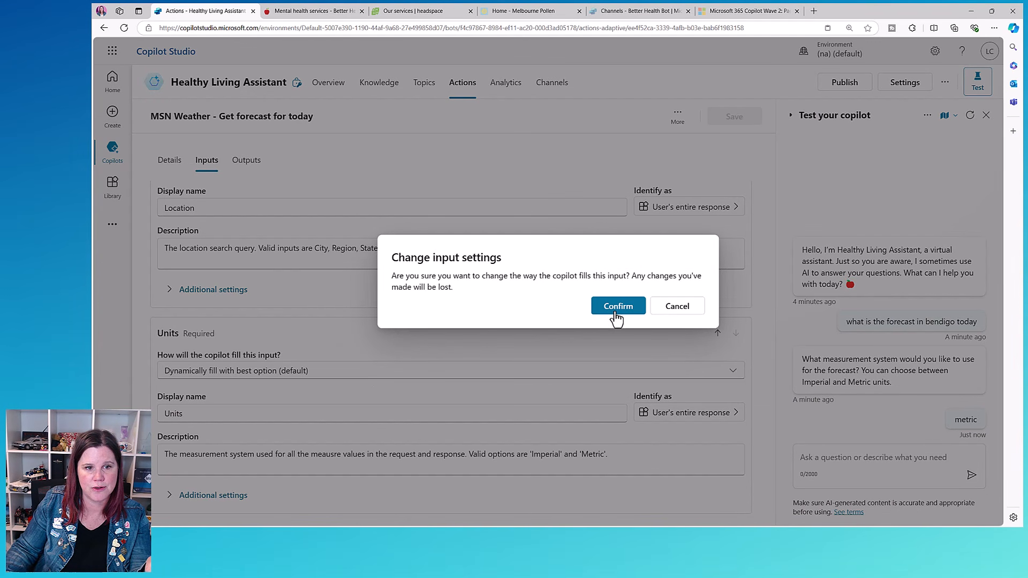
{"action": "left_click", "coordinate": [615, 316]}
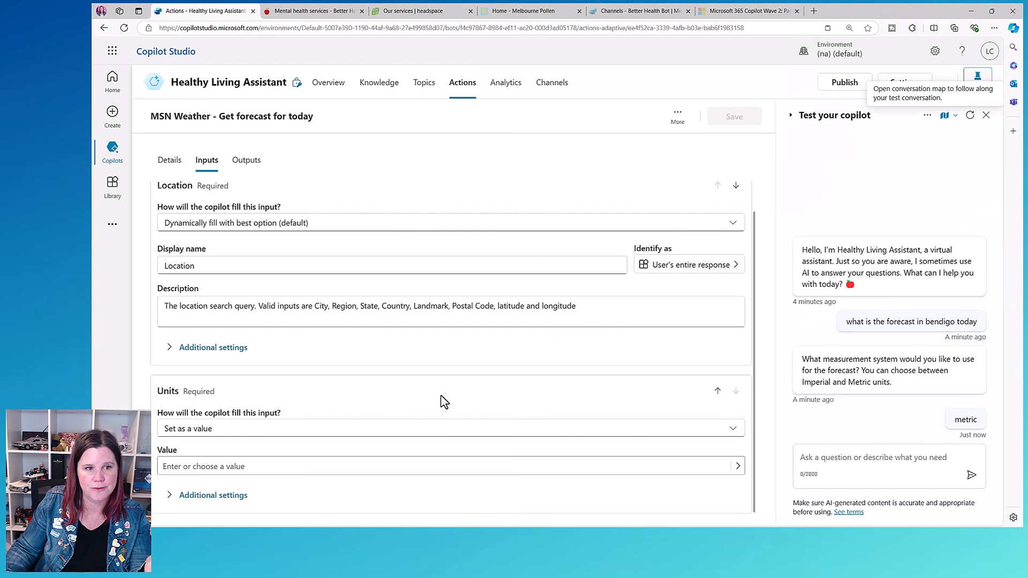
{"action": "left_click", "coordinate": [305, 465]}
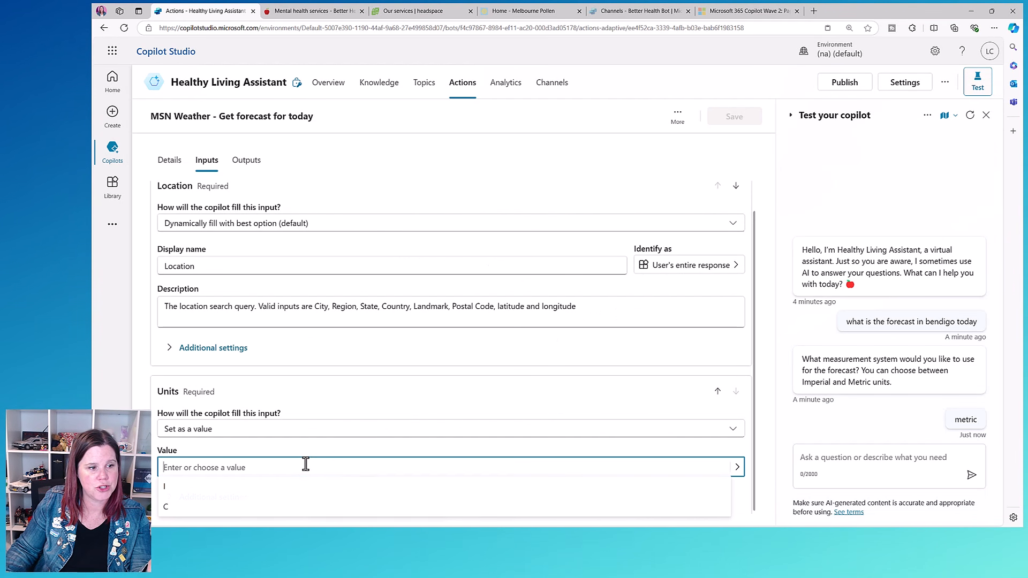
{"action": "left_click", "coordinate": [306, 508]}
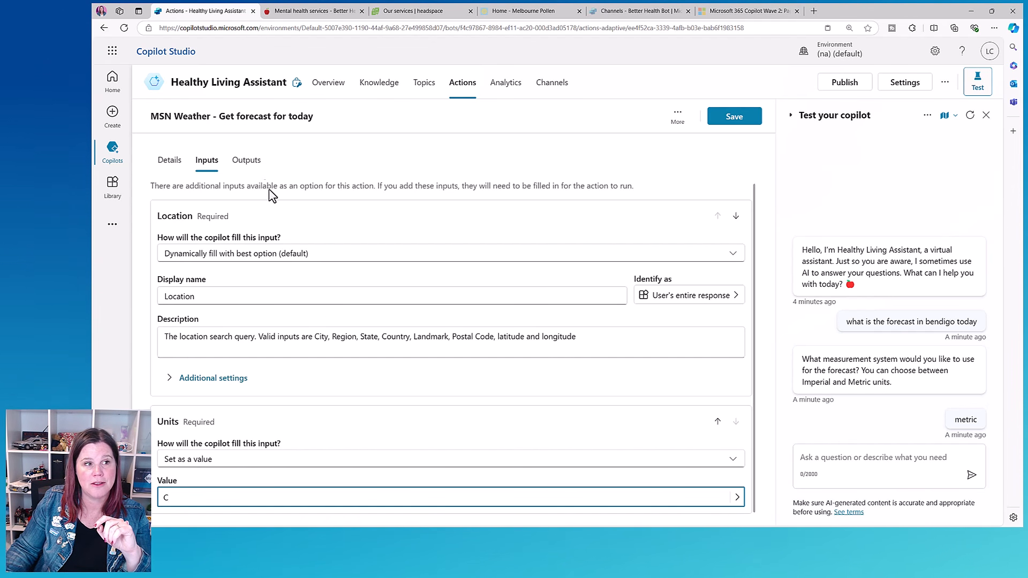
- Make the forecast action respond to the user after it runs
{"action": "left_click", "coordinate": [247, 160]}
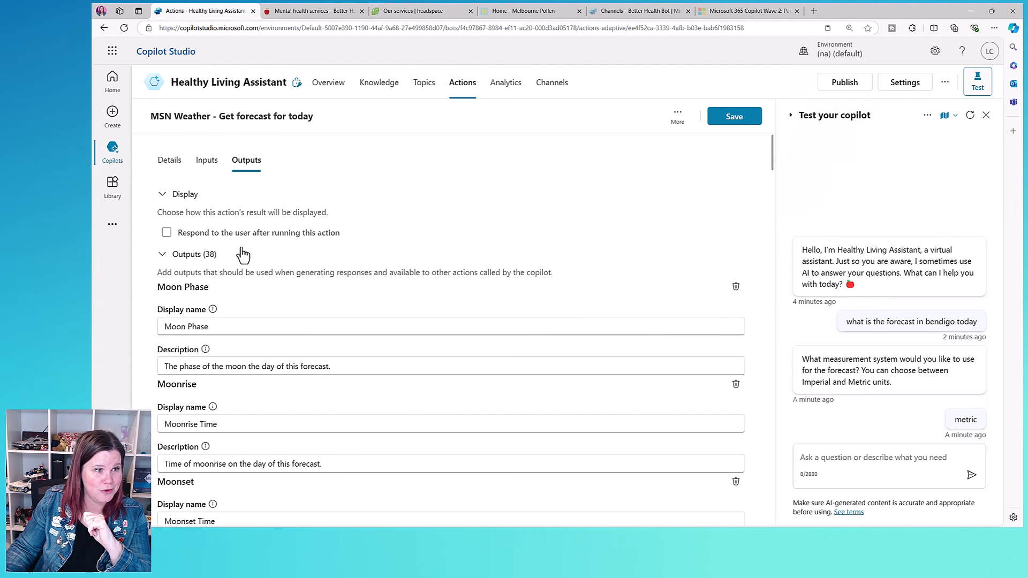
{"action": "left_click", "coordinate": [167, 233]}
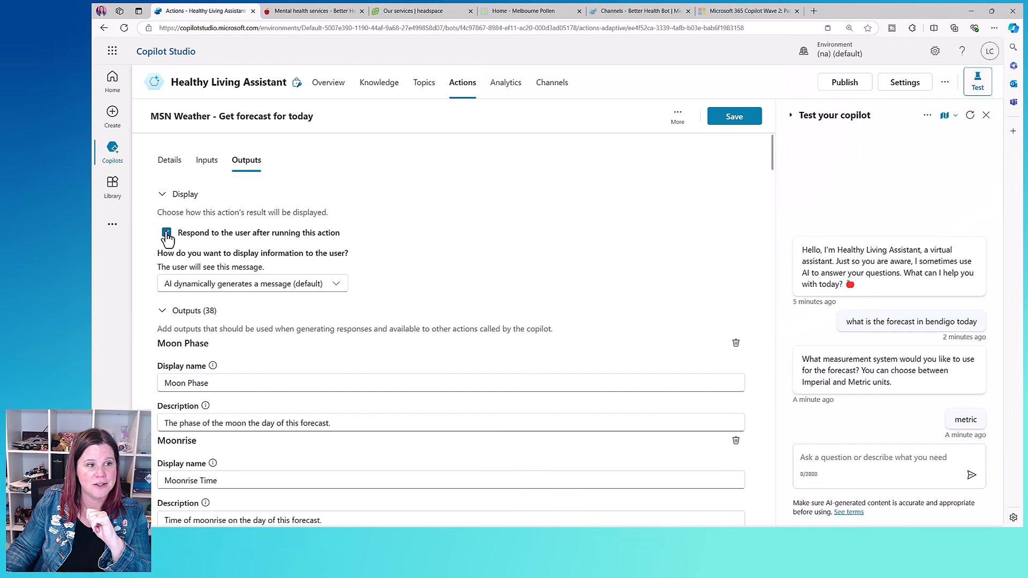
- Try a self-written message as the action's response, browse the output variables available for it, and return to the AI-generated message option
{"action": "left_click", "coordinate": [197, 291]}
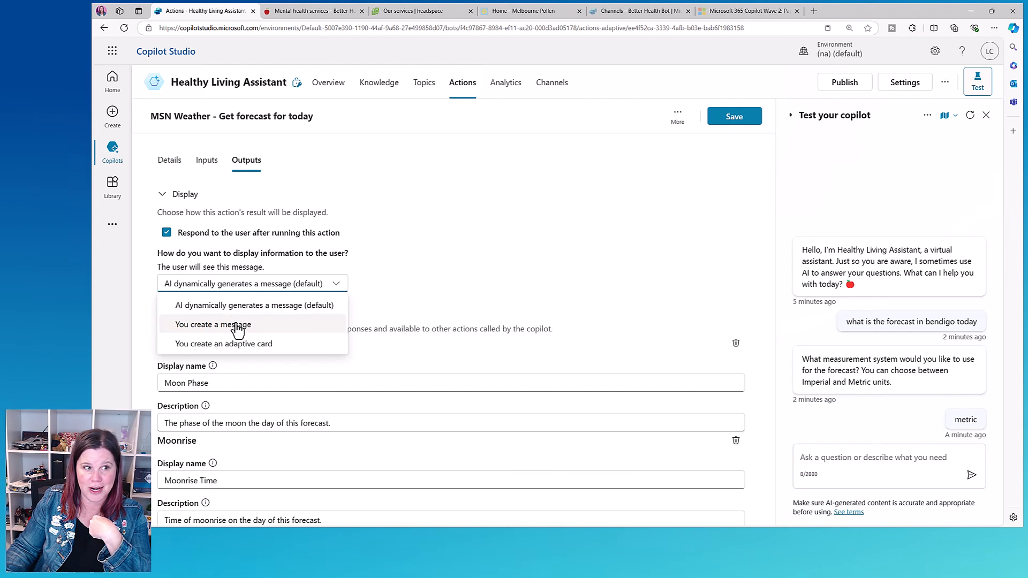
{"action": "left_click", "coordinate": [237, 325]}
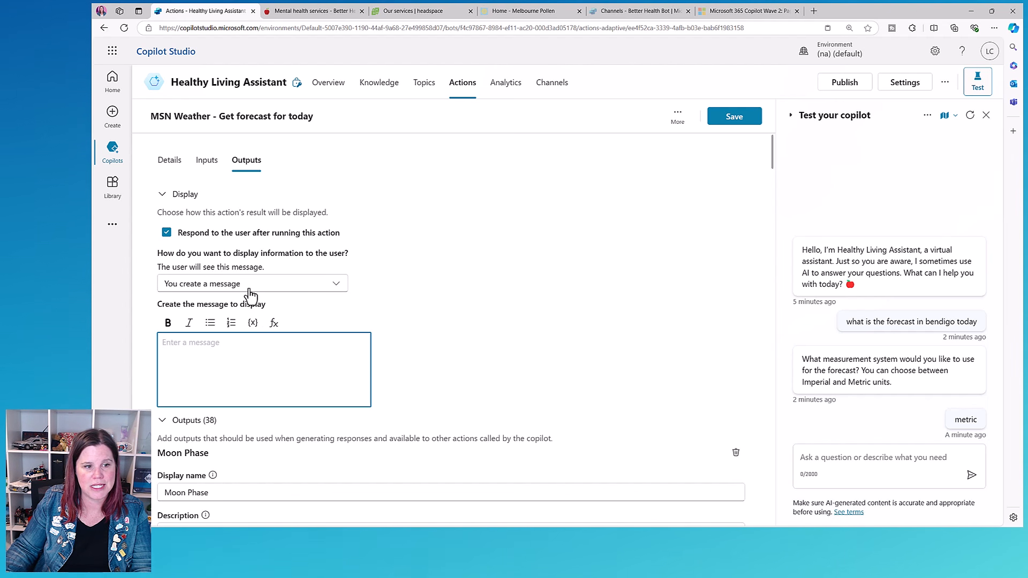
{"action": "left_click", "coordinate": [249, 326]}
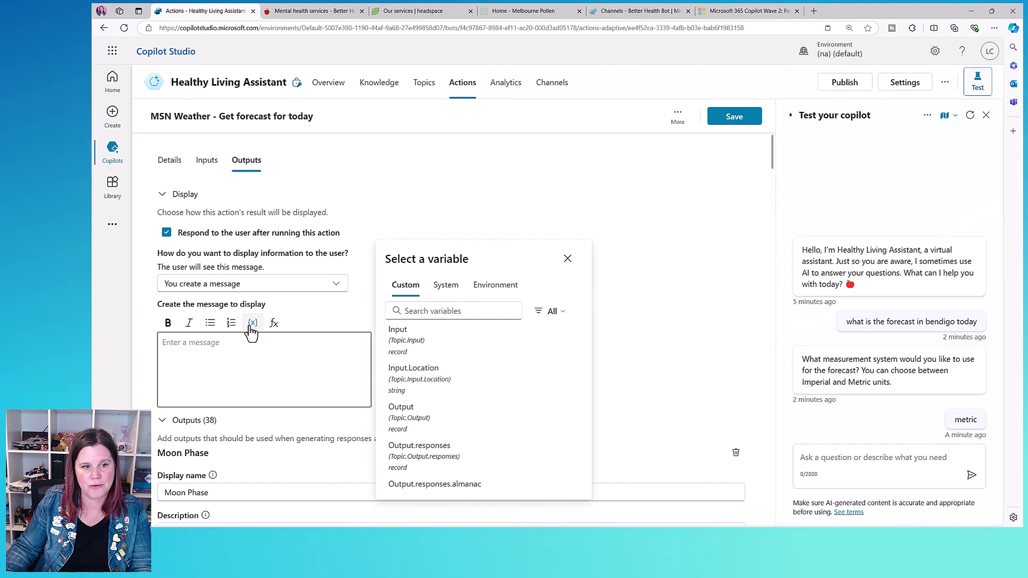
{"action": "scroll", "coordinate": [441, 384], "scroll_direction": "down", "scroll_amount": 1}
{"action": "scroll", "coordinate": [441, 383], "scroll_direction": "down", "scroll_amount": 5}
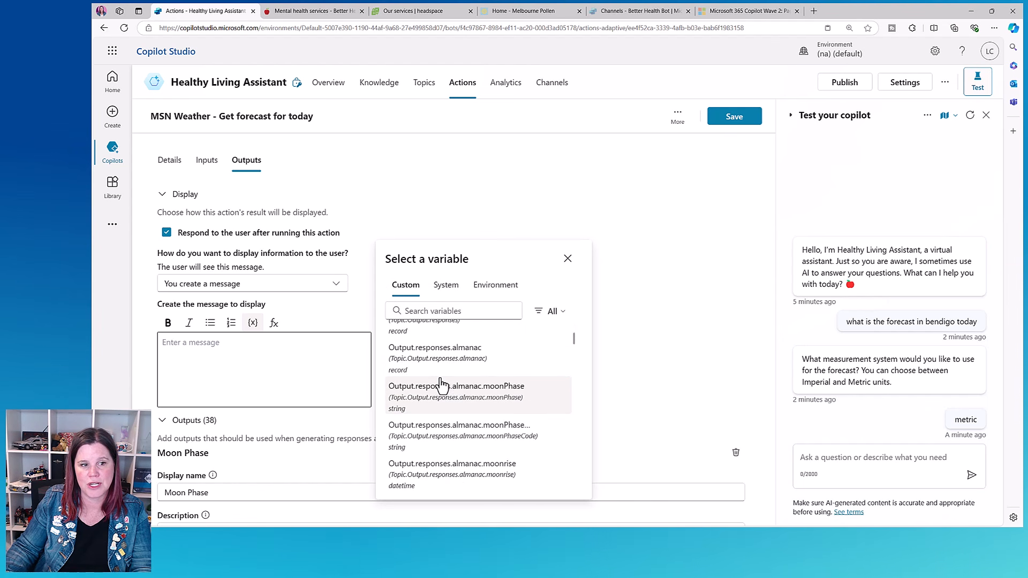
{"action": "scroll", "coordinate": [441, 383], "scroll_direction": "down", "scroll_amount": 4}
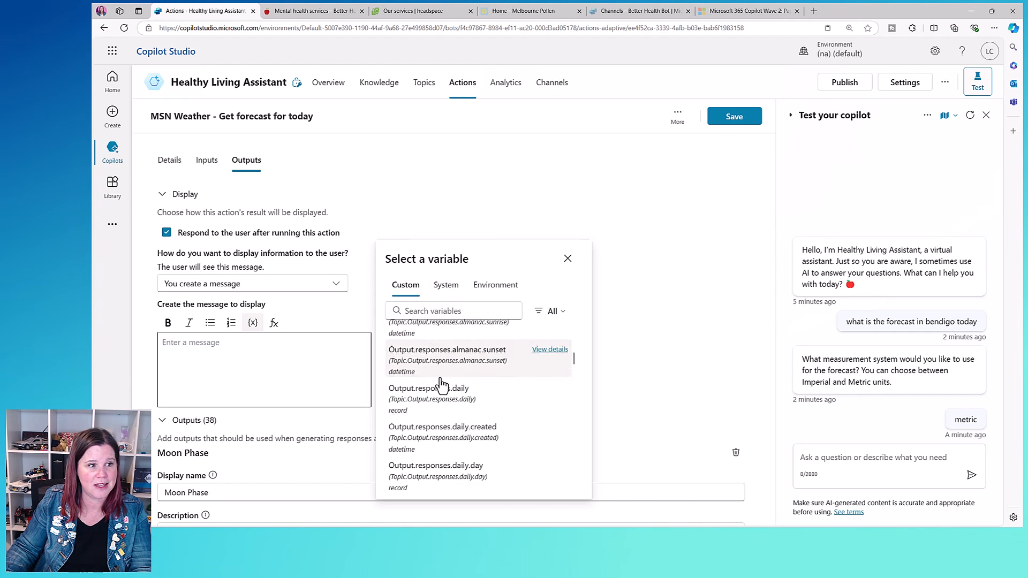
{"action": "left_click", "coordinate": [317, 285]}
{"action": "left_click", "coordinate": [308, 303]}
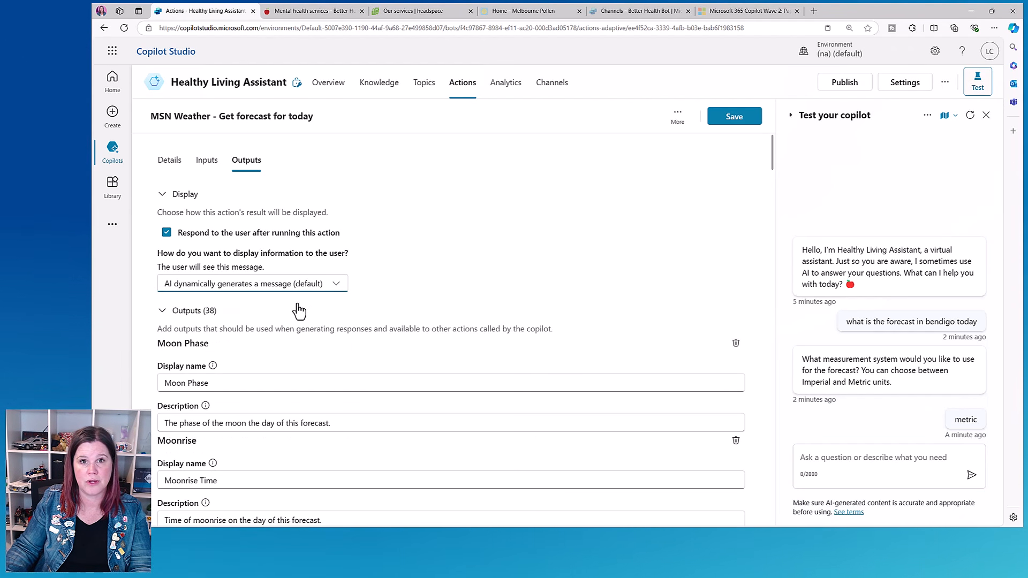
- Save the forecast action and ask "what is the forecast for bendigo today" in a fresh test conversation
{"action": "left_click", "coordinate": [720, 119]}
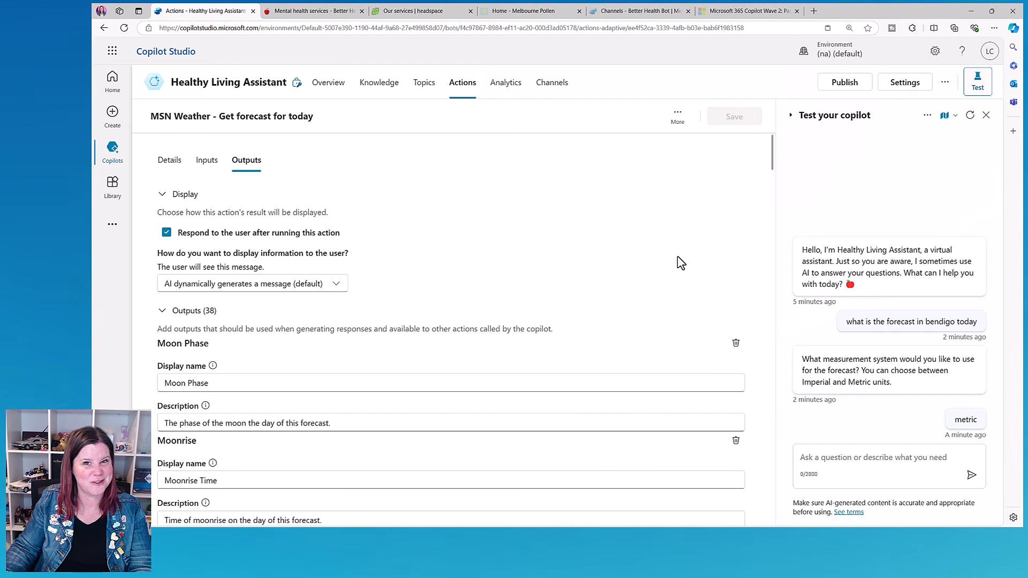
{"action": "left_click", "coordinate": [970, 115]}
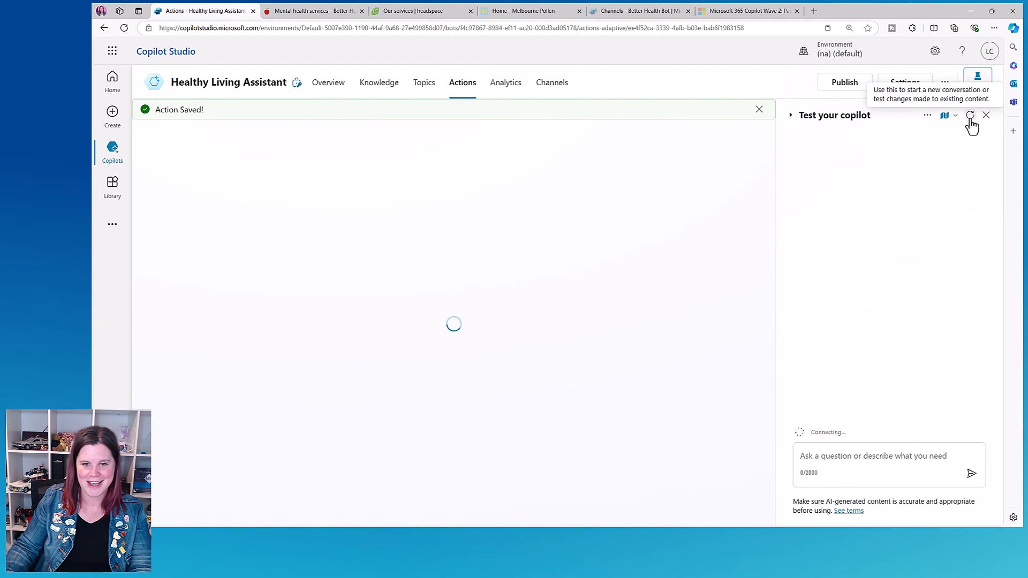
{"action": "left_click", "coordinate": [839, 479]}
{"action": "type", "text": "what is the fo"}
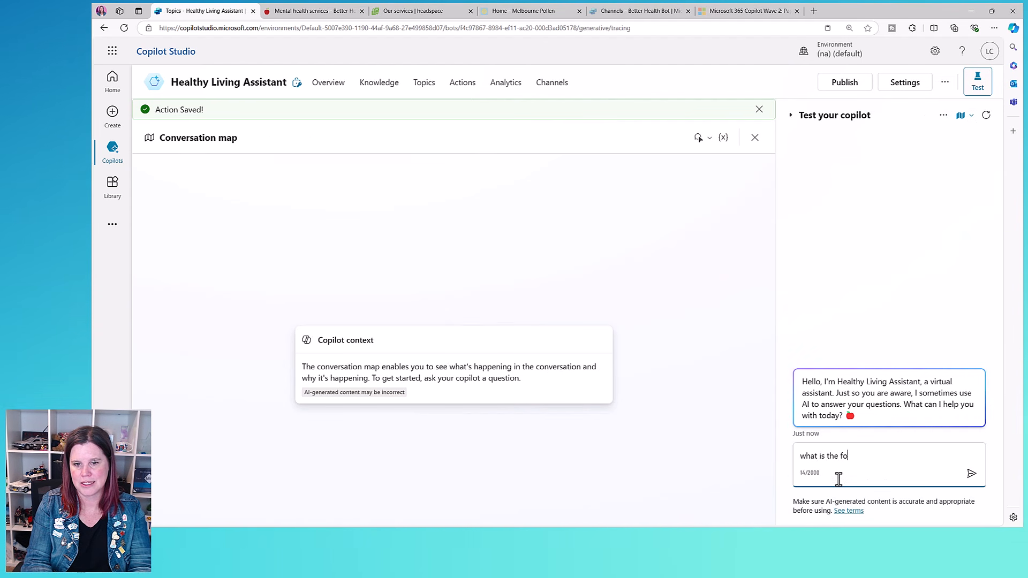
{"action": "type", "text": "recast for bendigo g"}
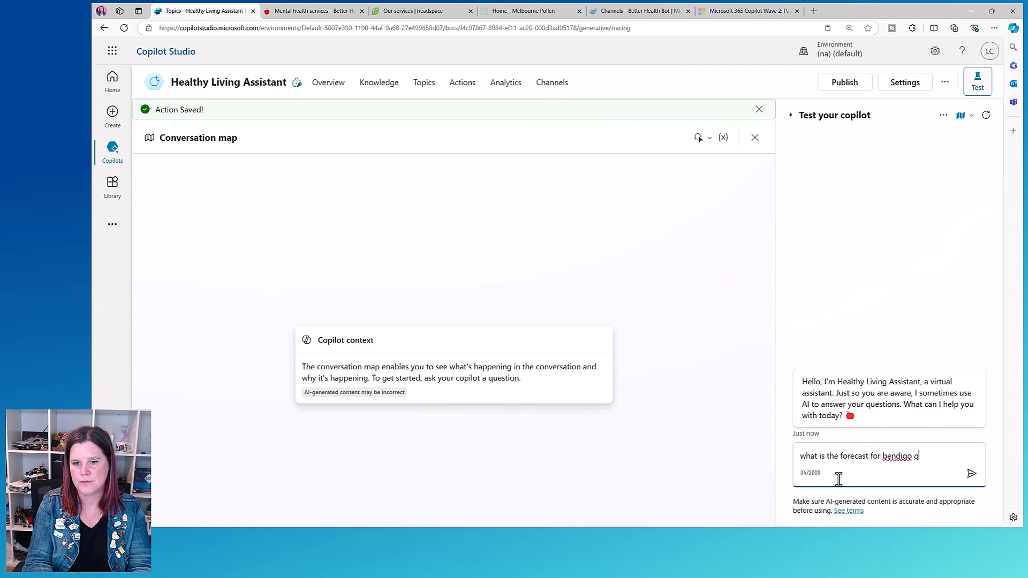
{"action": "key", "text": "BackSpace"}
{"action": "type", "text": "today"}
{"action": "key", "text": "Return"}
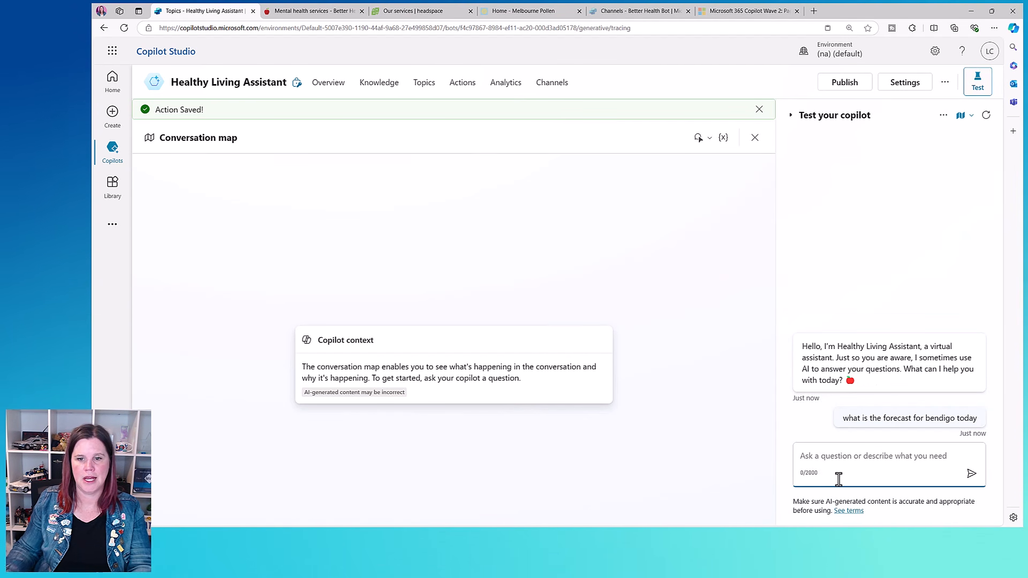
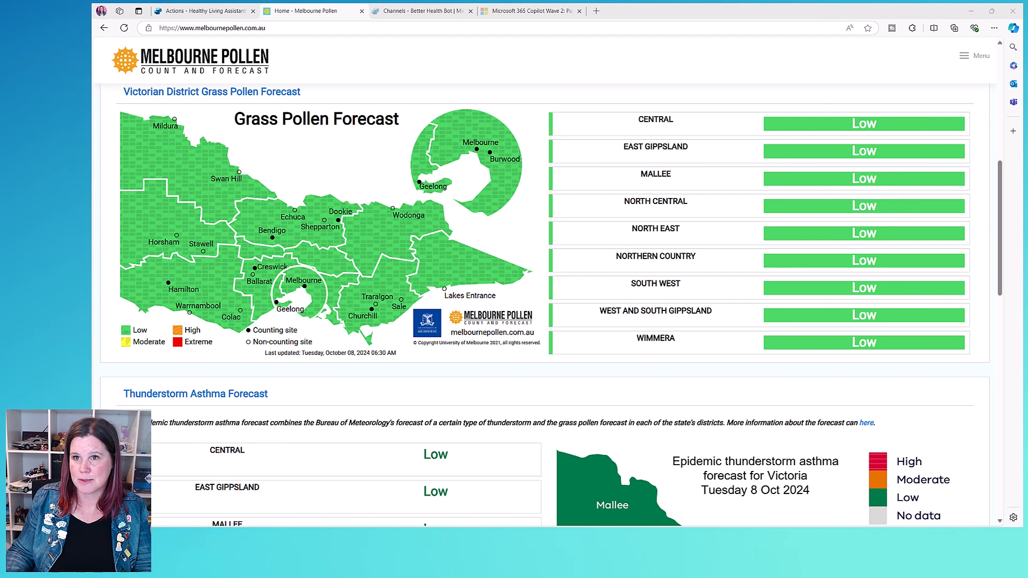
- Bring the Pollen Forecast workbook in Excel over the browser, enlarge its window and zoom the sheet to 150%
{"action": "left_click_drag", "start_coordinate": [1027, 547], "coordinate": [711, 75]}
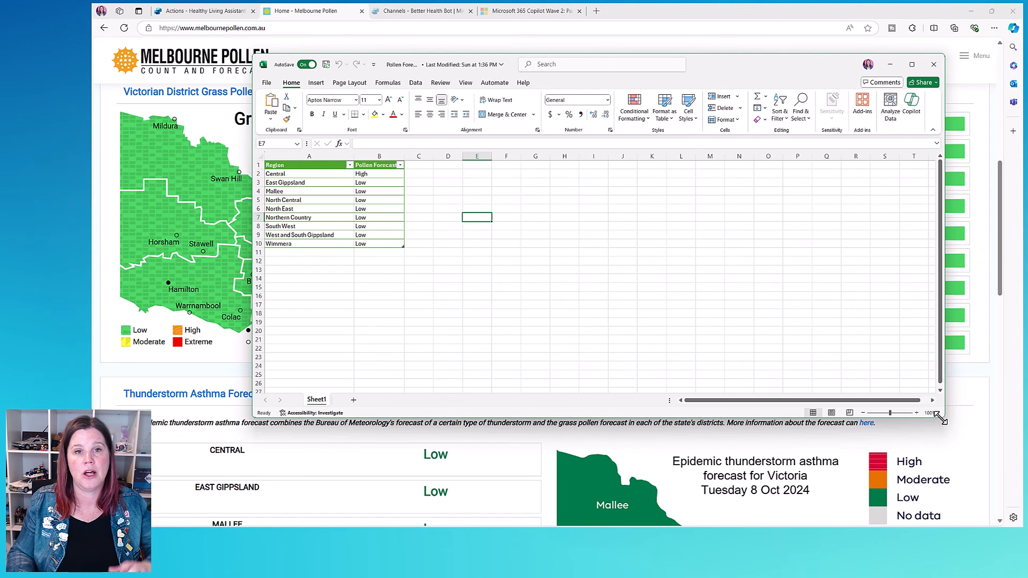
{"action": "left_click_drag", "start_coordinate": [940, 419], "coordinate": [1001, 486]}
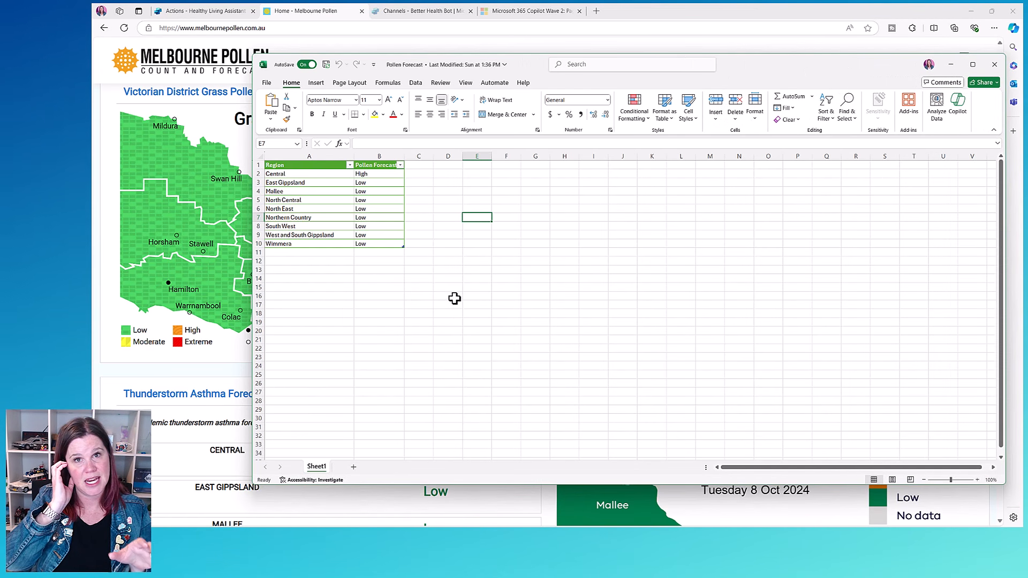
{"action": "left_click", "coordinate": [977, 480]}
{"action": "left_click", "coordinate": [977, 480]}
{"action": "left_click", "coordinate": [977, 480]}
{"action": "left_click", "coordinate": [977, 480]}
{"action": "left_click", "coordinate": [977, 479]}
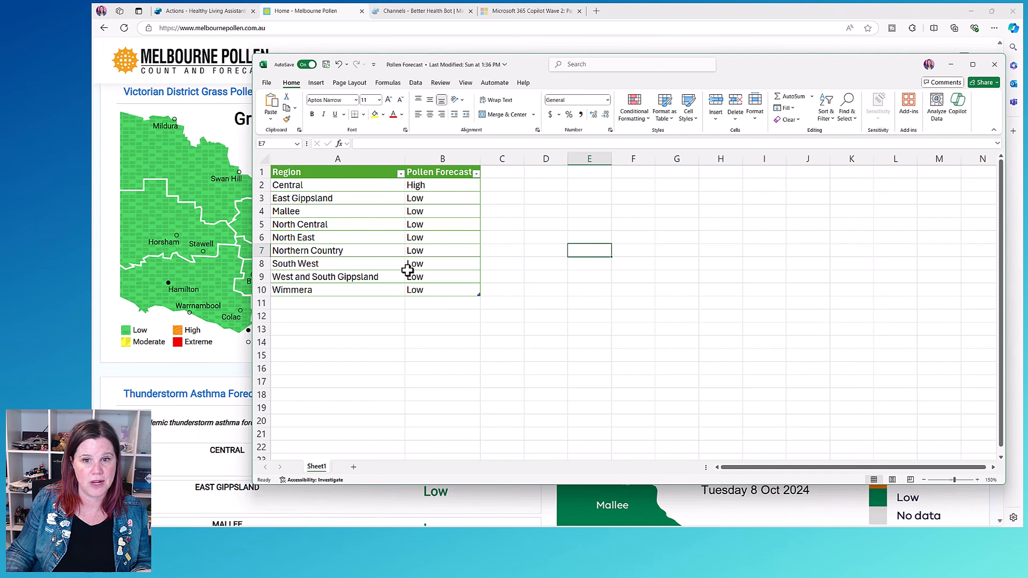
{"action": "mouse_move", "coordinate": [739, 70]}
{"action": "left_mouse_down"}
{"action": "mouse_move", "coordinate": [521, 243]}
{"action": "mouse_move", "coordinate": [713, 104]}
{"action": "mouse_move", "coordinate": [727, 81]}
{"action": "left_mouse_up"}
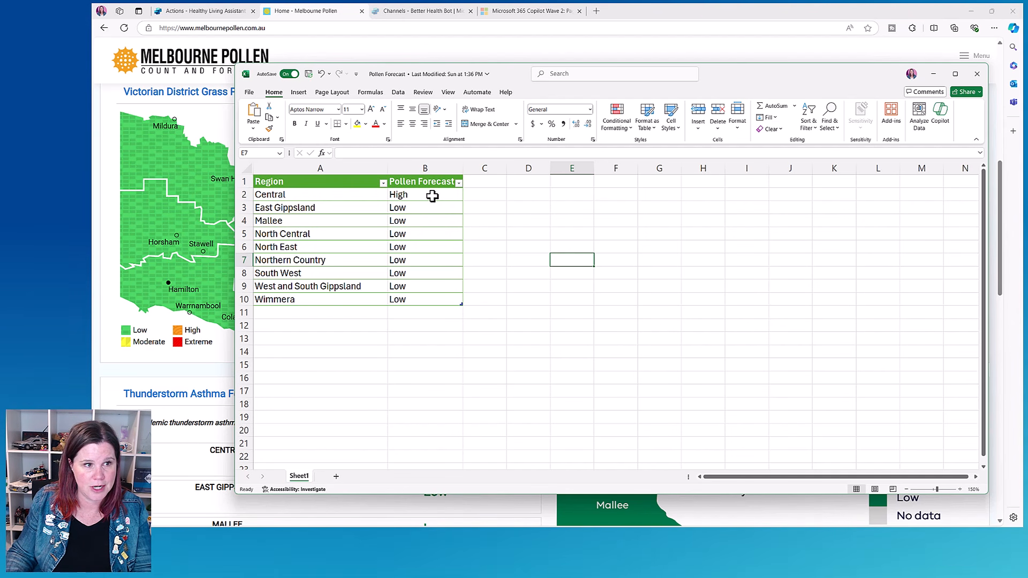
- Examine the region and pollen forecast table in A1:B10 along with its table name, and minimize the workbook
{"action": "left_click_drag", "start_coordinate": [315, 179], "coordinate": [425, 300]}
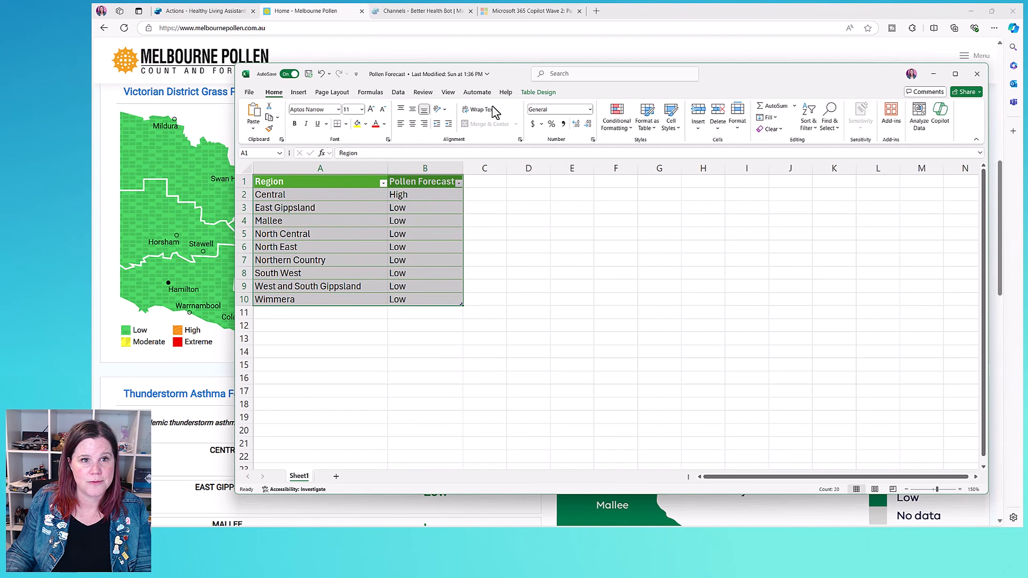
{"action": "left_click", "coordinate": [648, 125]}
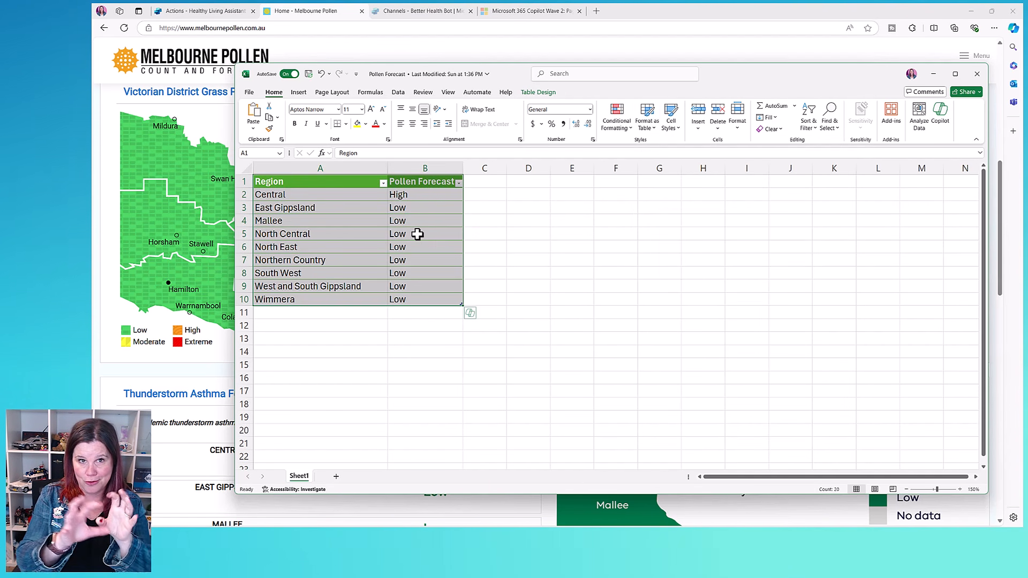
{"action": "left_click", "coordinate": [539, 94]}
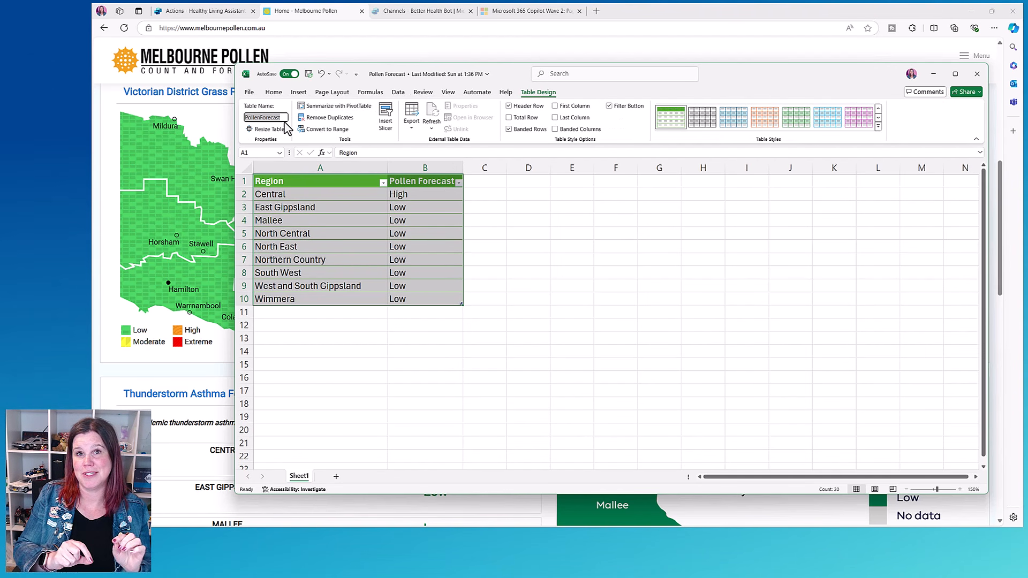
{"action": "left_click", "coordinate": [526, 317]}
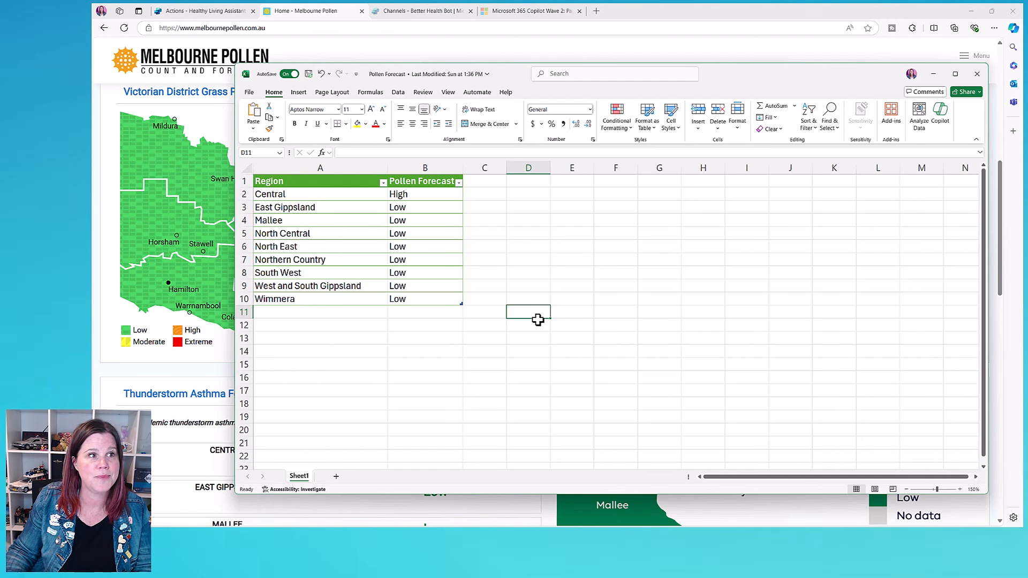
{"action": "left_click", "coordinate": [934, 74]}
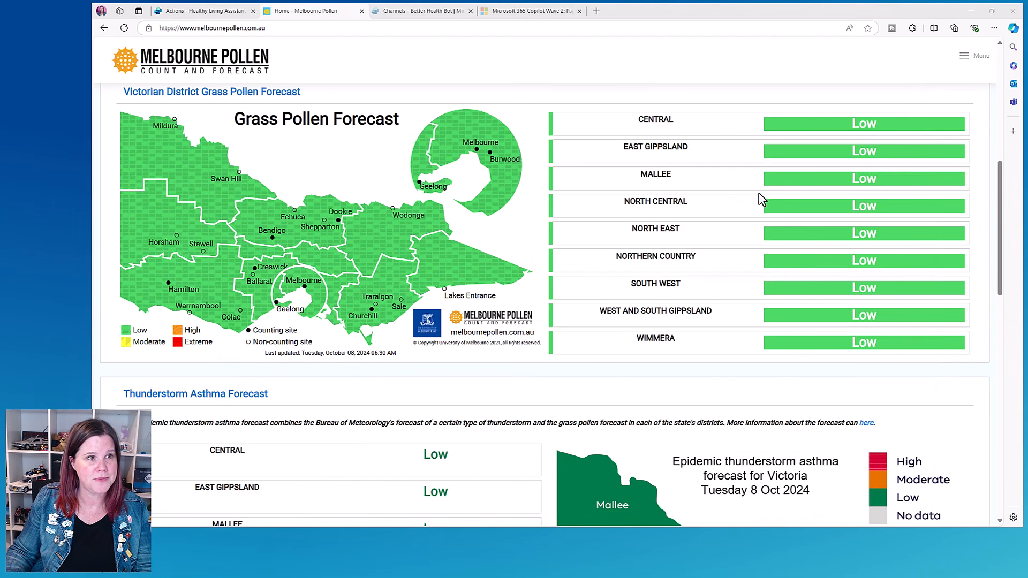
- Return to the Healthy Living Assistant's actions in Copilot Studio and start adding an action based on a new flow
{"action": "left_click", "coordinate": [229, 11]}
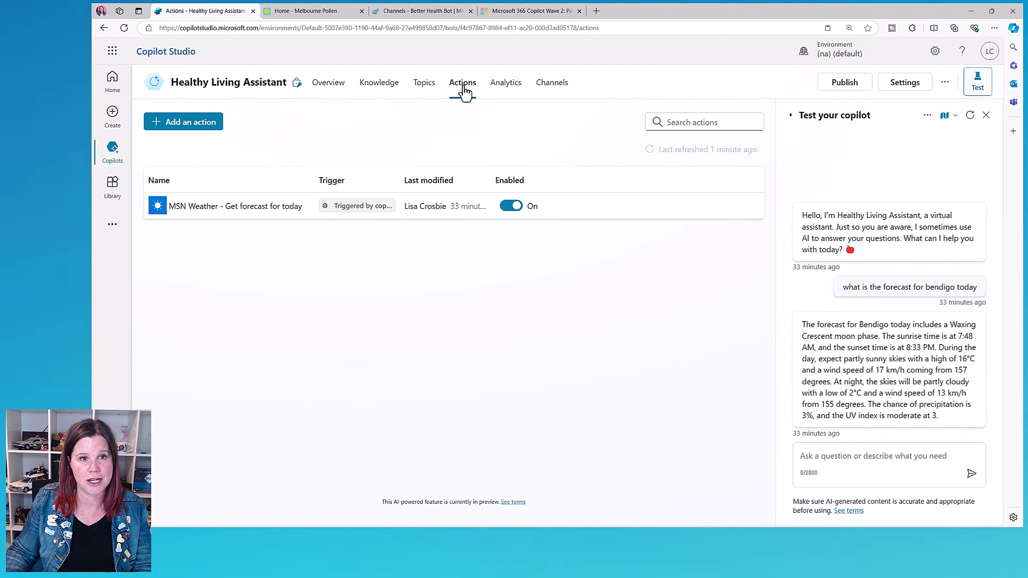
{"action": "left_click", "coordinate": [179, 126]}
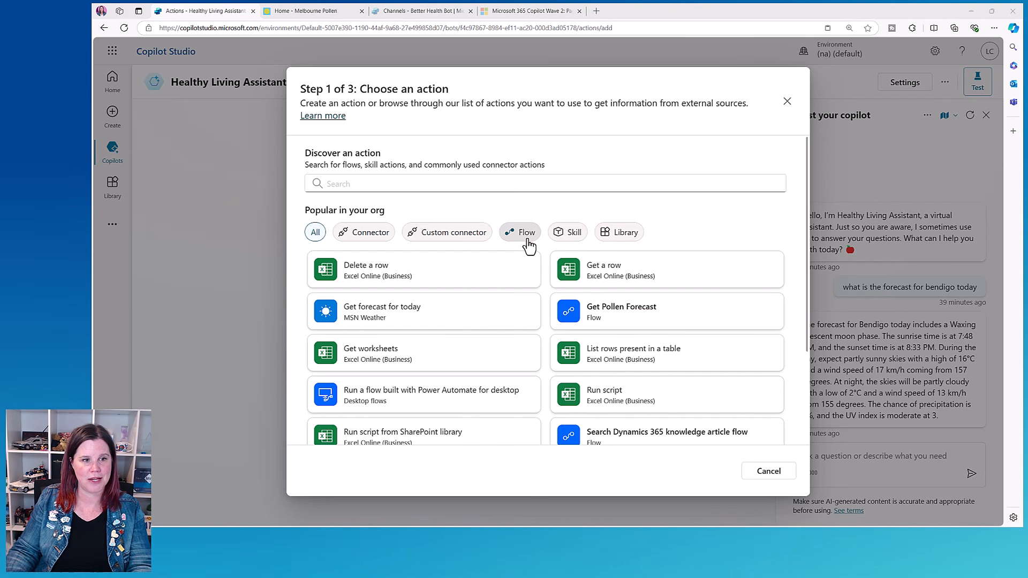
{"action": "left_click", "coordinate": [527, 239]}
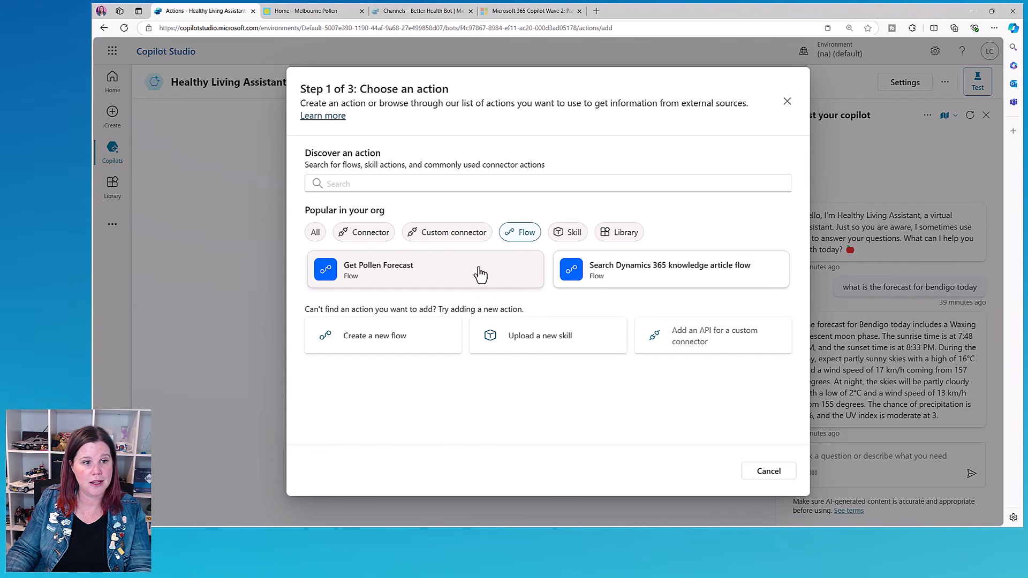
{"action": "left_click", "coordinate": [408, 343]}
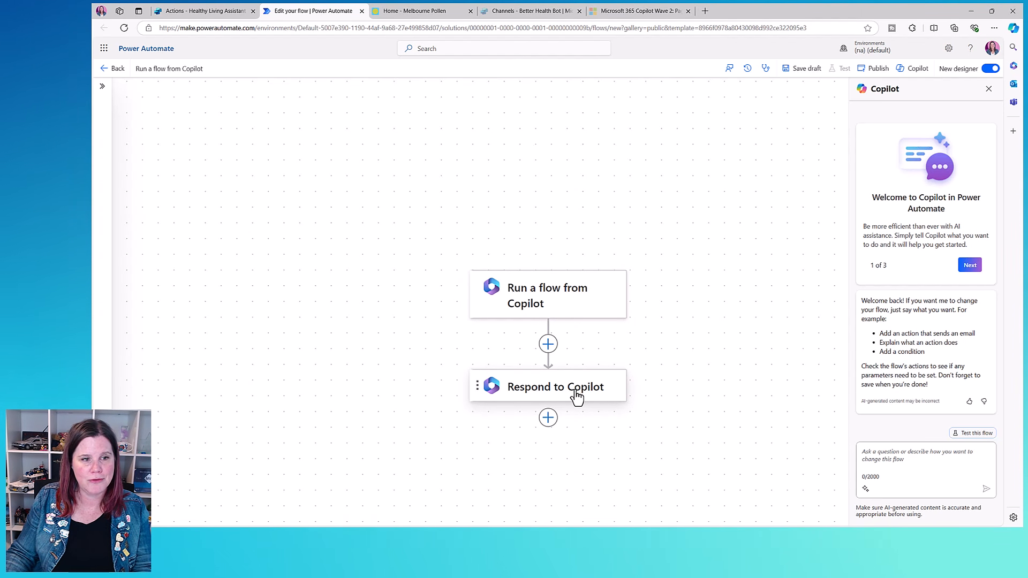
- Add a text input named Region to the flow's Run a flow from Copilot trigger
{"action": "left_click", "coordinate": [597, 318]}
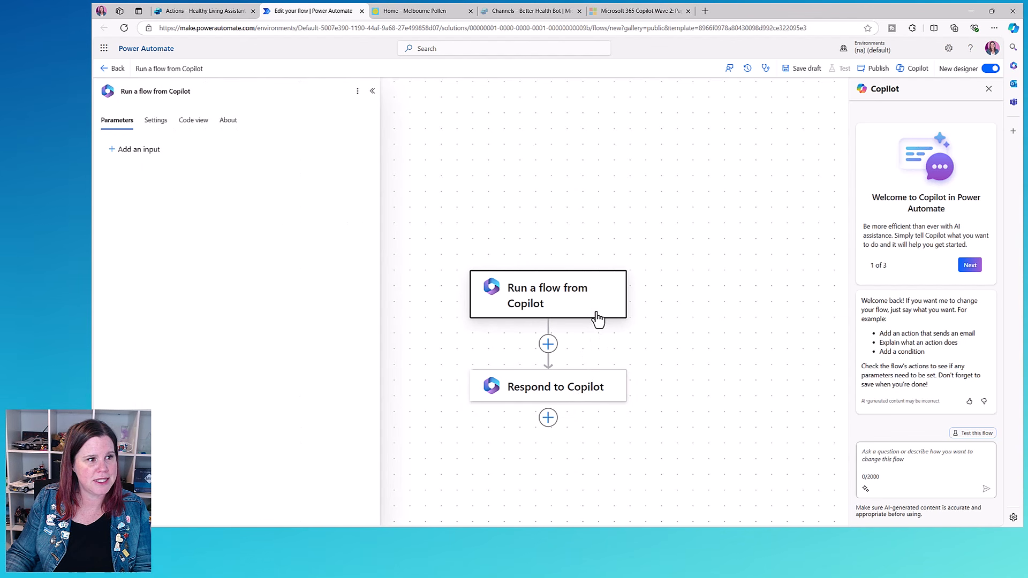
{"action": "left_click", "coordinate": [145, 153]}
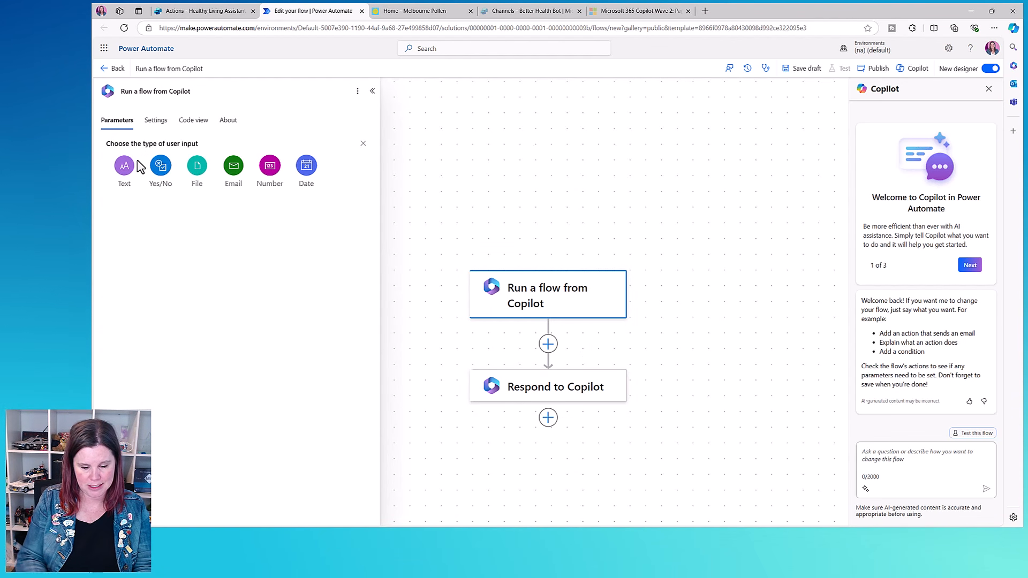
{"action": "left_click", "coordinate": [122, 172]}
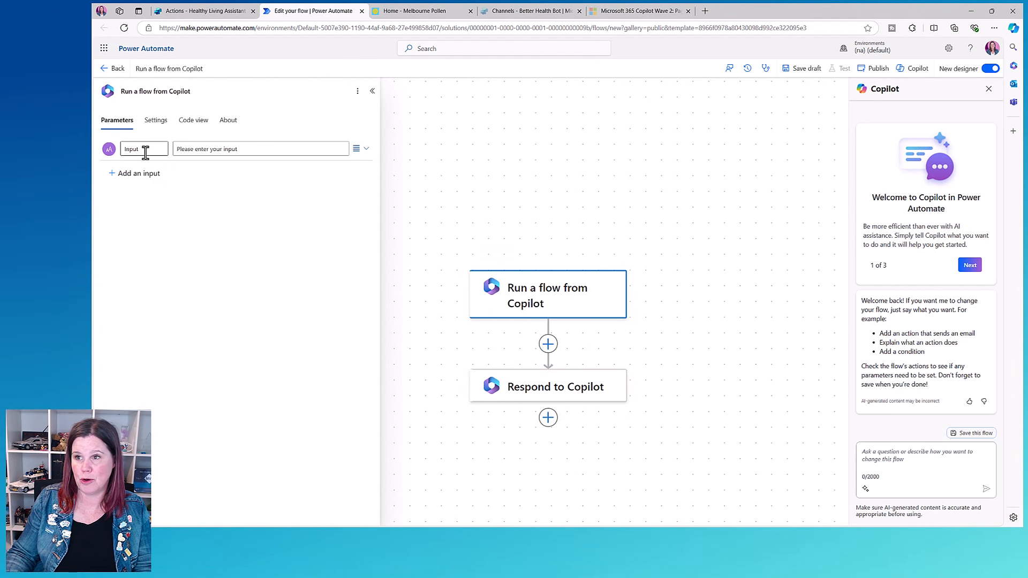
{"action": "left_click_drag", "start_coordinate": [145, 152], "coordinate": [108, 153]}
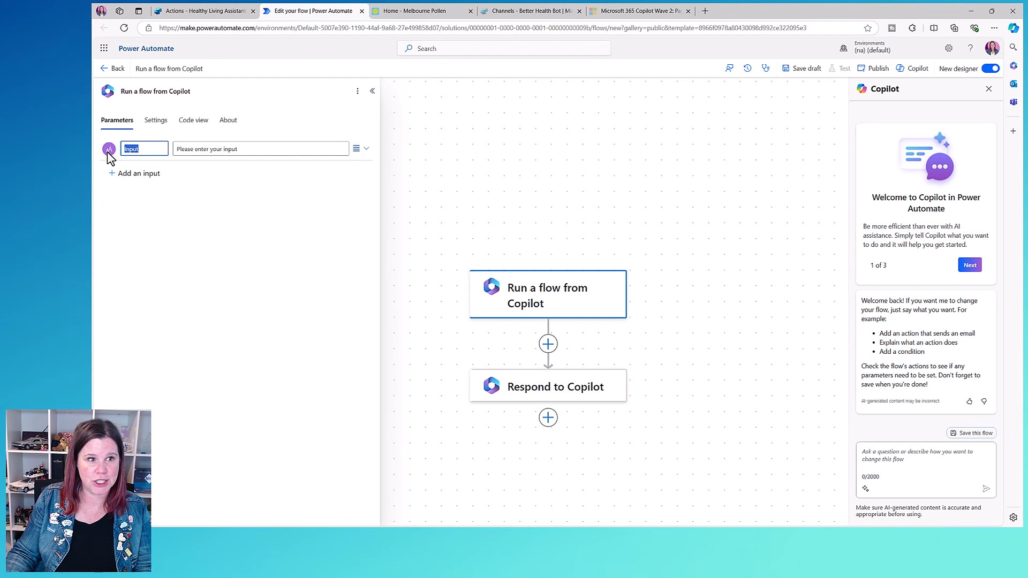
{"action": "type", "text": "Region"}
{"action": "key", "text": "Tab"}
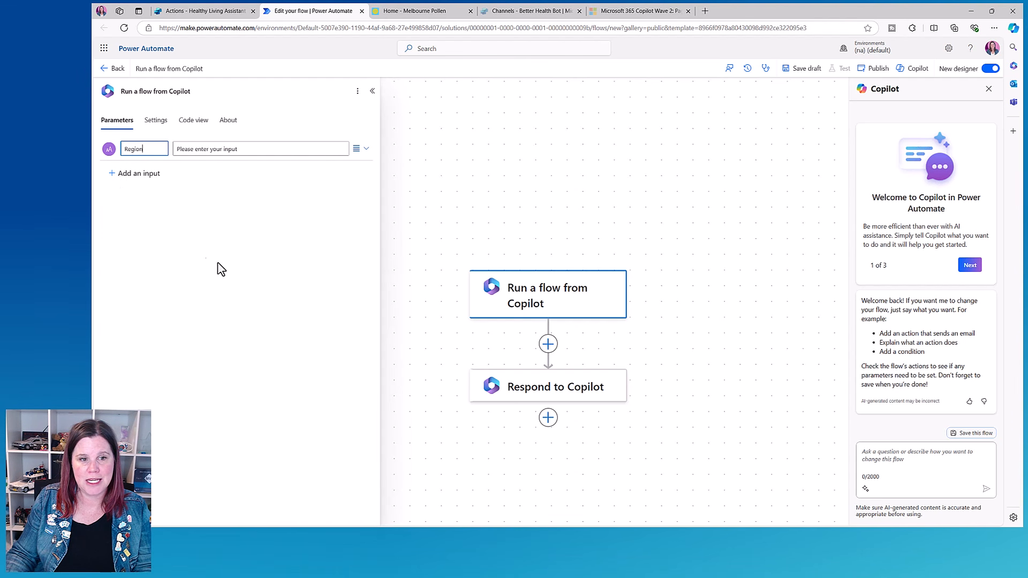
- Insert an Excel Online (Business) Get a row action between the trigger and Respond to Copilot
{"action": "left_click", "coordinate": [547, 345]}
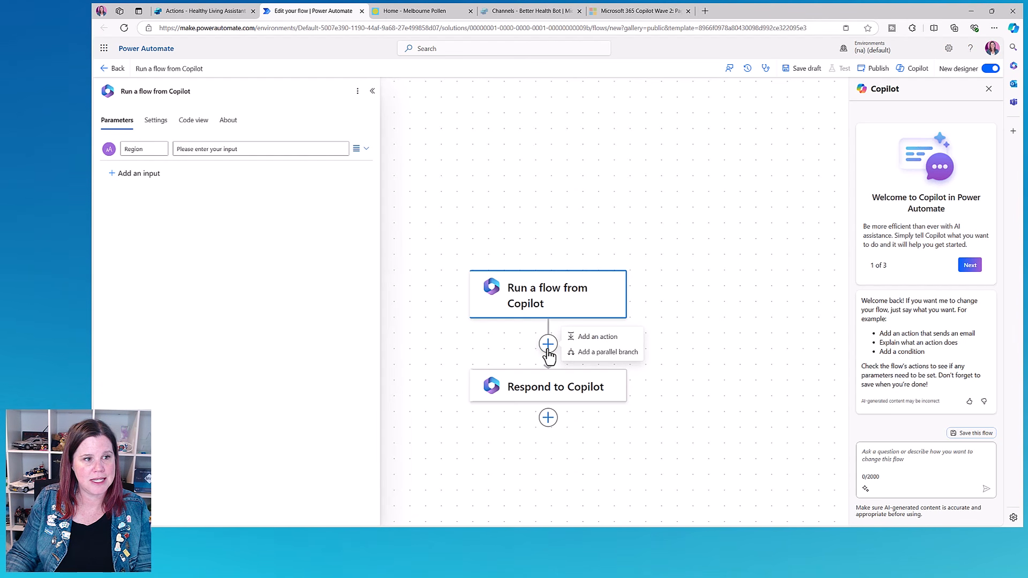
{"action": "left_click", "coordinate": [589, 338]}
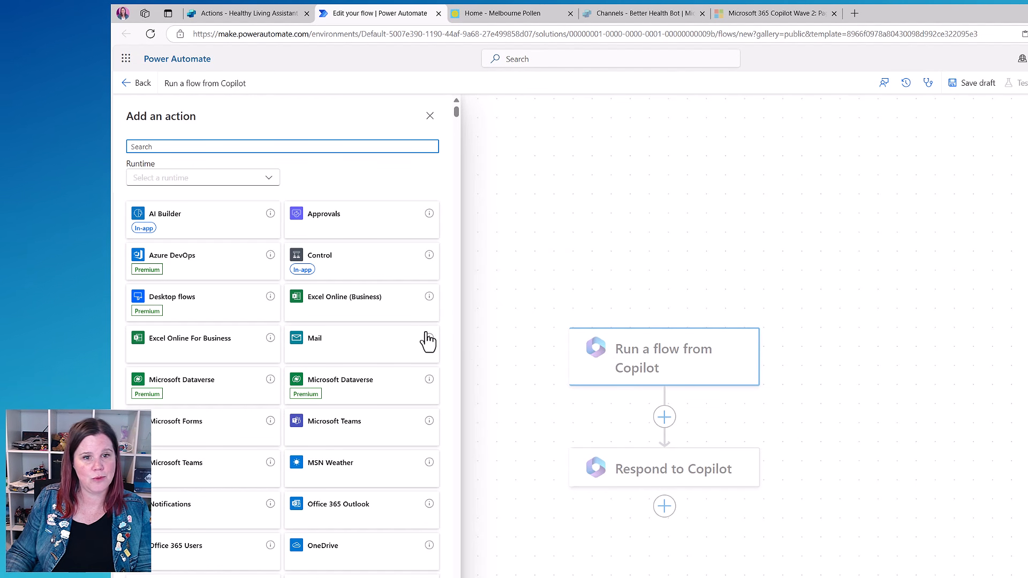
{"action": "left_click", "coordinate": [339, 320]}
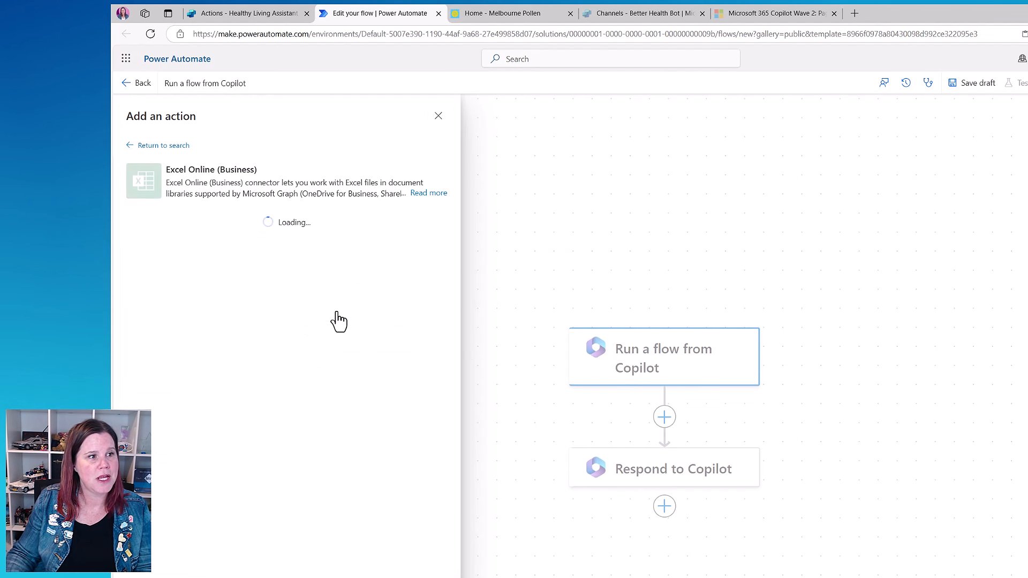
{"action": "left_click", "coordinate": [210, 251]}
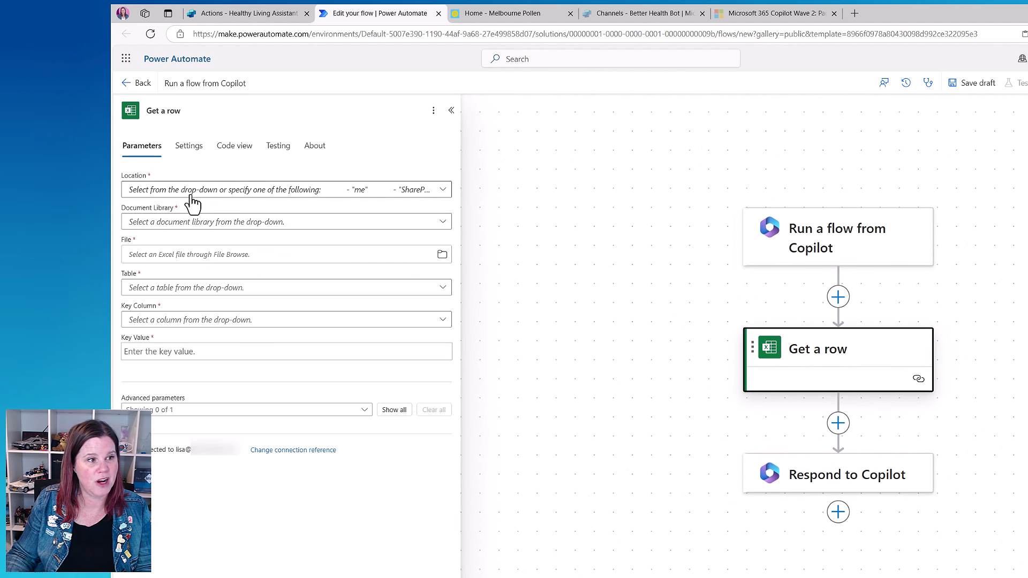
- Point Get a row to Pollen Forecast.xlsx in the Copilot Studio Demo folder, with OneDrive for Business as location and OneDrive as library
{"action": "left_click", "coordinate": [437, 199]}
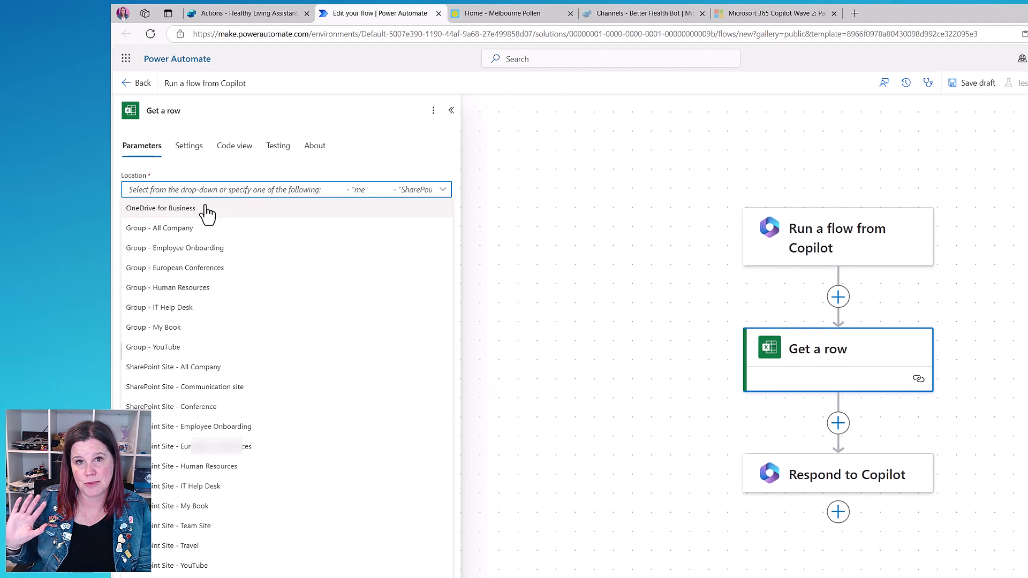
{"action": "left_click", "coordinate": [262, 207]}
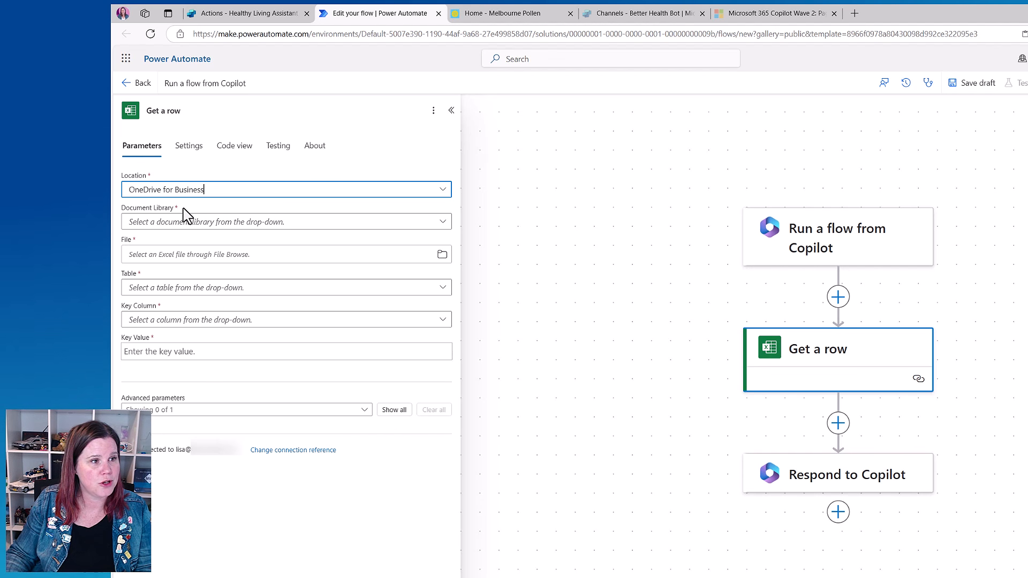
{"action": "left_click", "coordinate": [186, 228]}
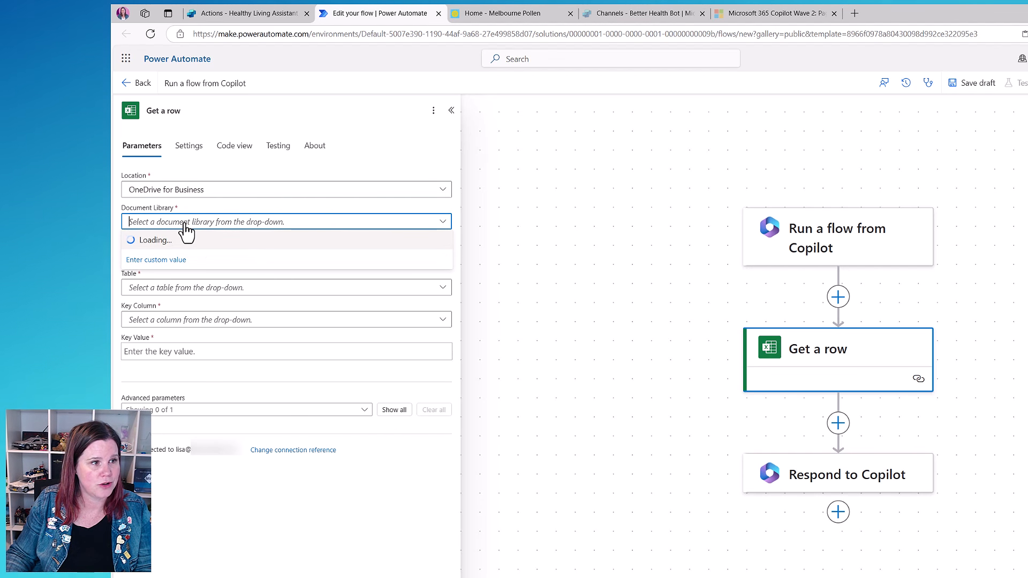
{"action": "left_click", "coordinate": [185, 241]}
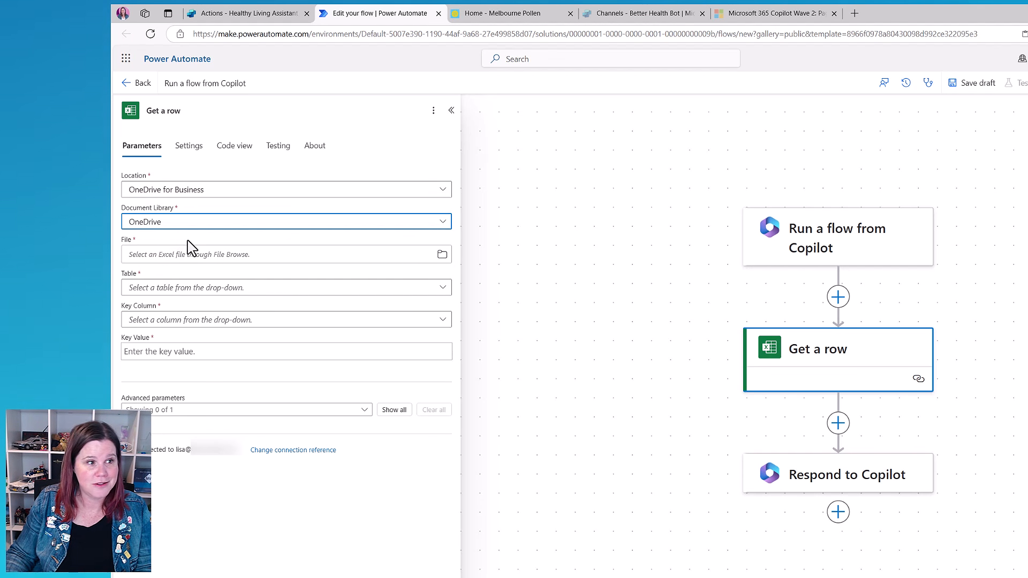
{"action": "left_click", "coordinate": [442, 255]}
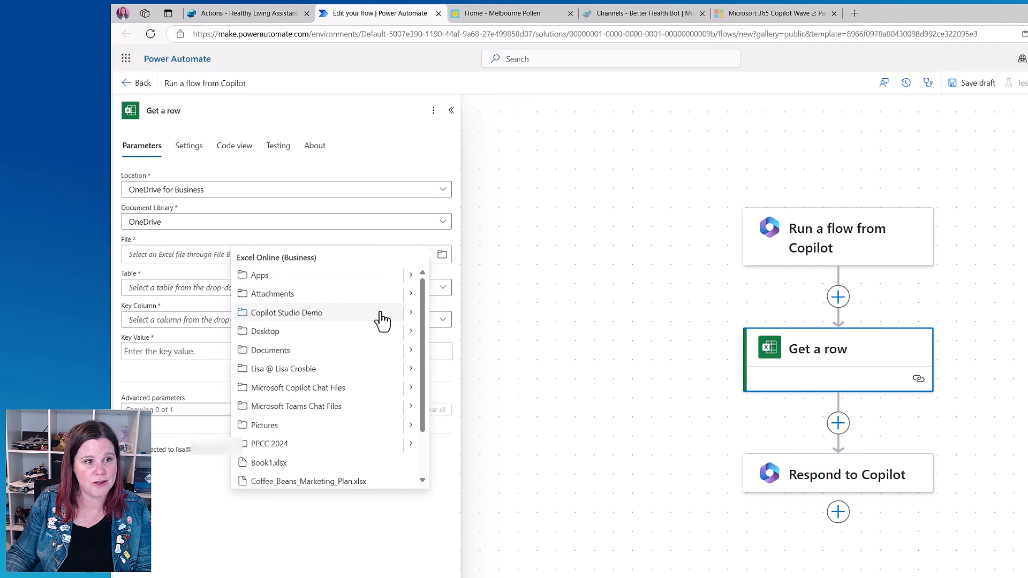
{"action": "left_click", "coordinate": [410, 314]}
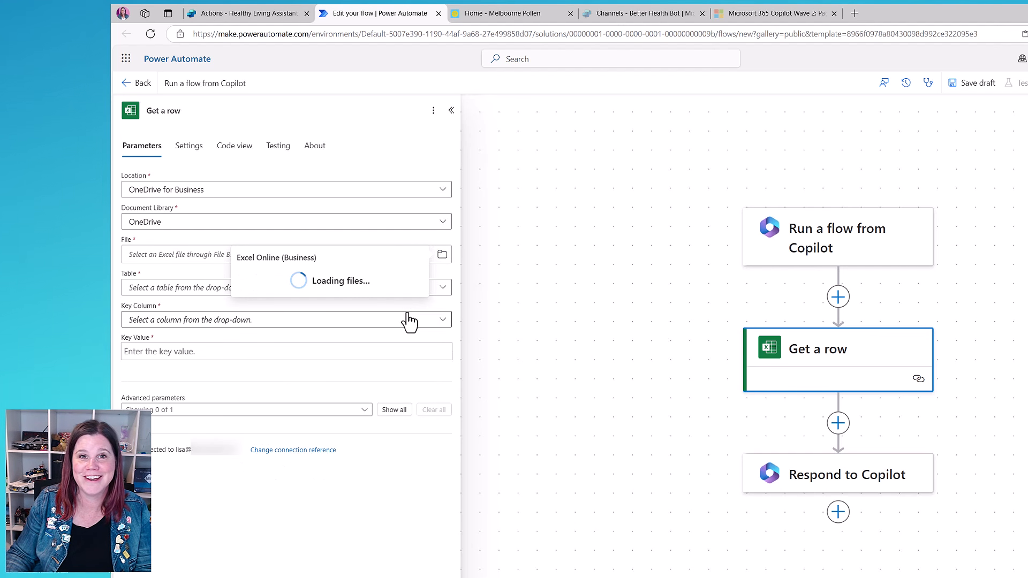
{"action": "left_click", "coordinate": [299, 278]}
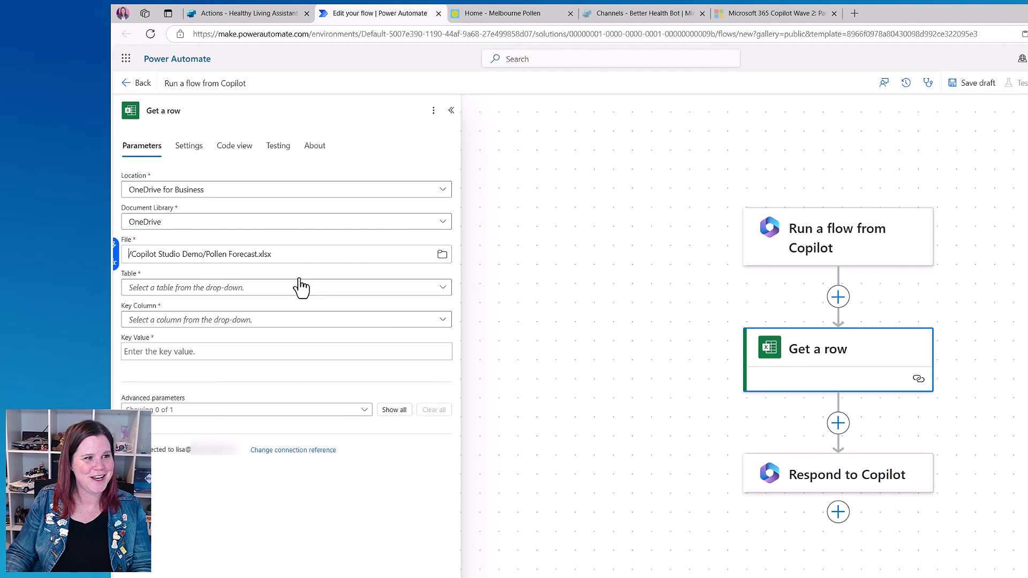
- Choose the PollenForecast table and Region as the key column for the Get a row action
{"action": "left_click", "coordinate": [270, 292]}
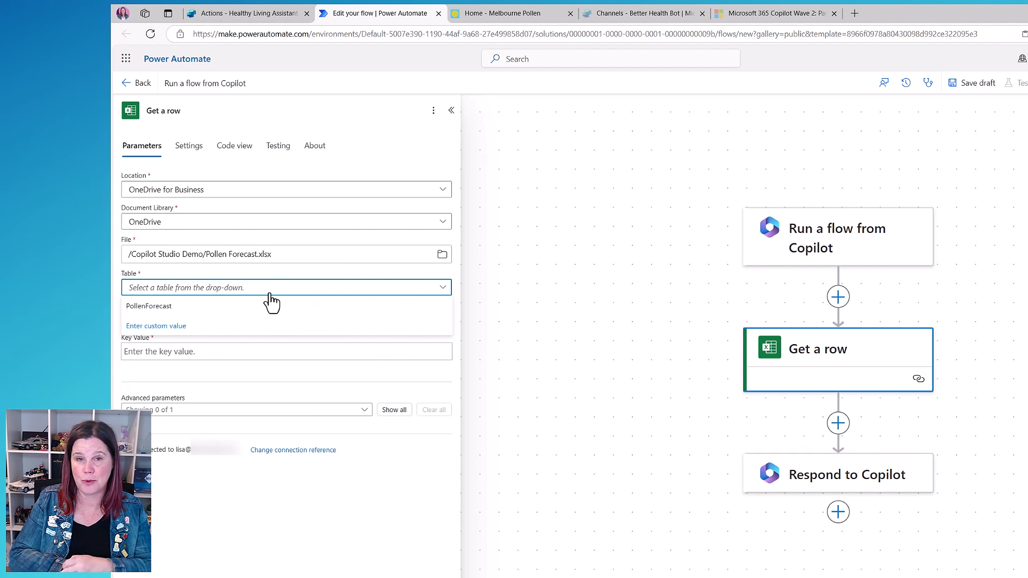
{"action": "left_click", "coordinate": [155, 308]}
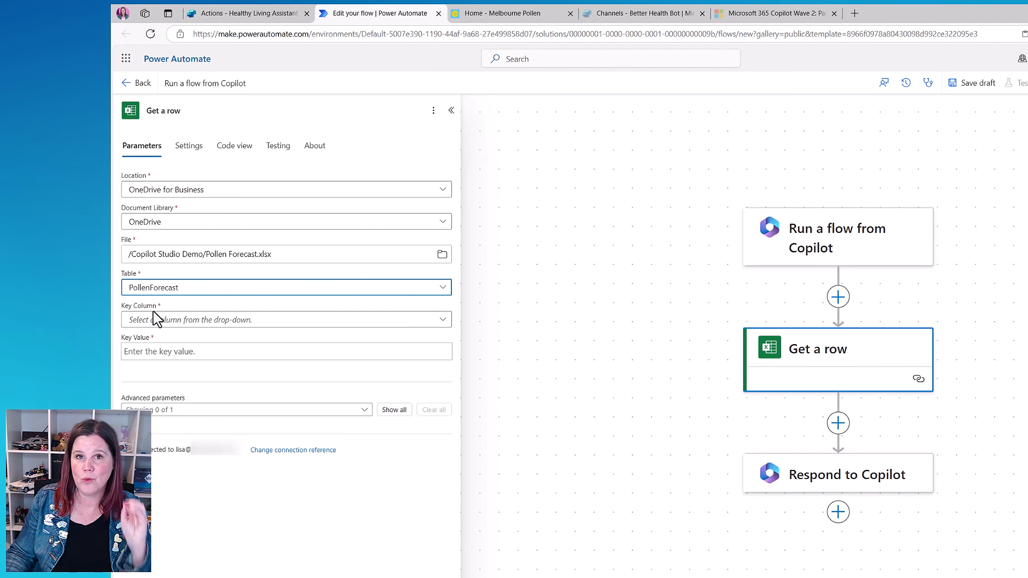
{"action": "left_click", "coordinate": [278, 321]}
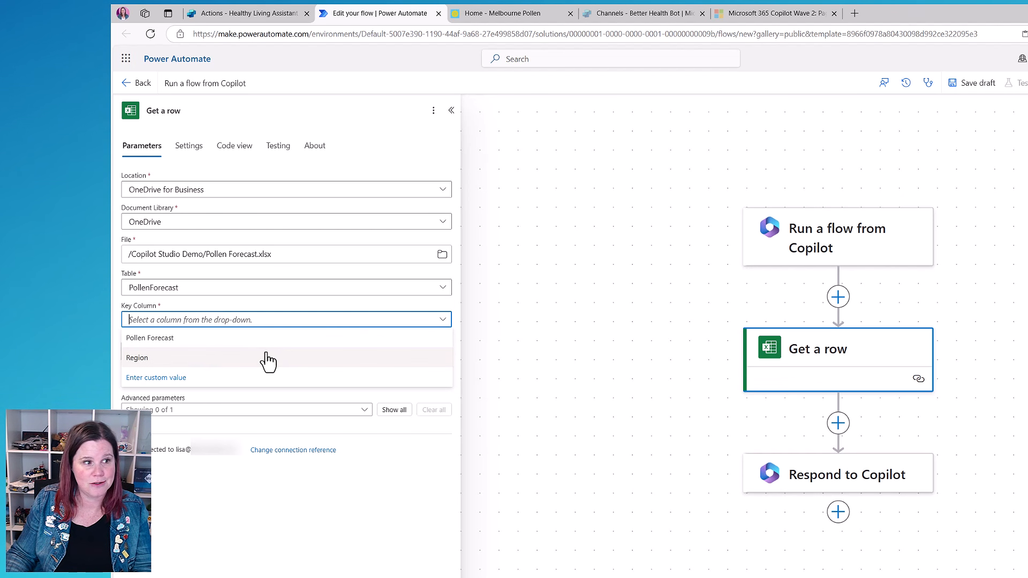
{"action": "left_click", "coordinate": [267, 360]}
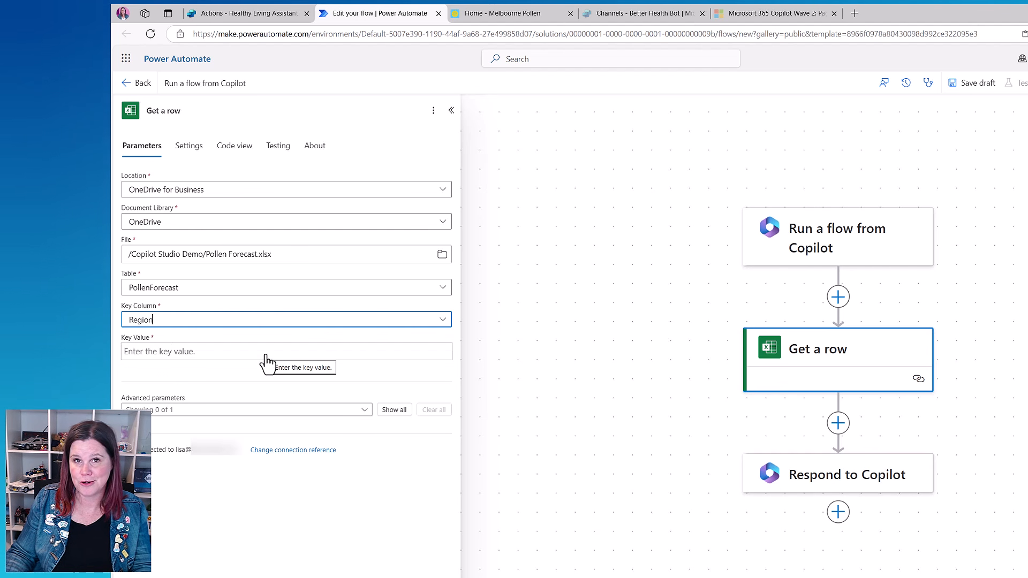
- Set the Get a row key value to the trigger's Region dynamic content
{"action": "left_click", "coordinate": [265, 354]}
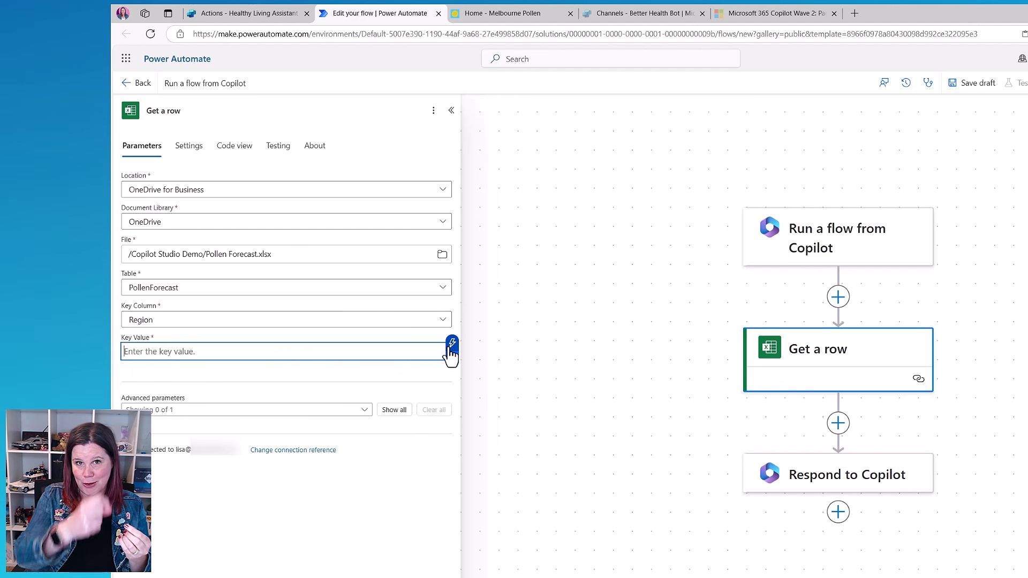
{"action": "left_click", "coordinate": [450, 344]}
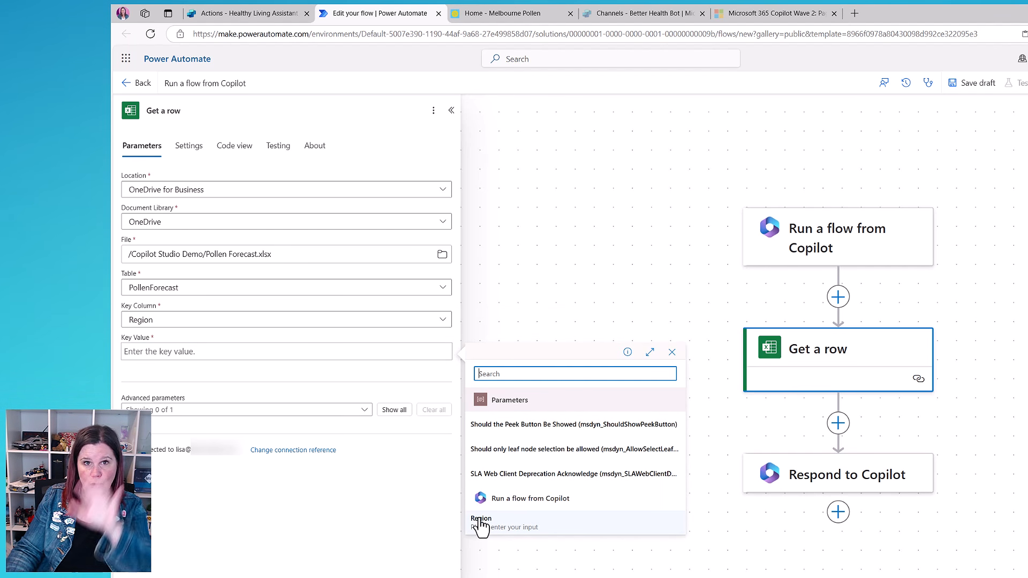
{"action": "left_click", "coordinate": [671, 352]}
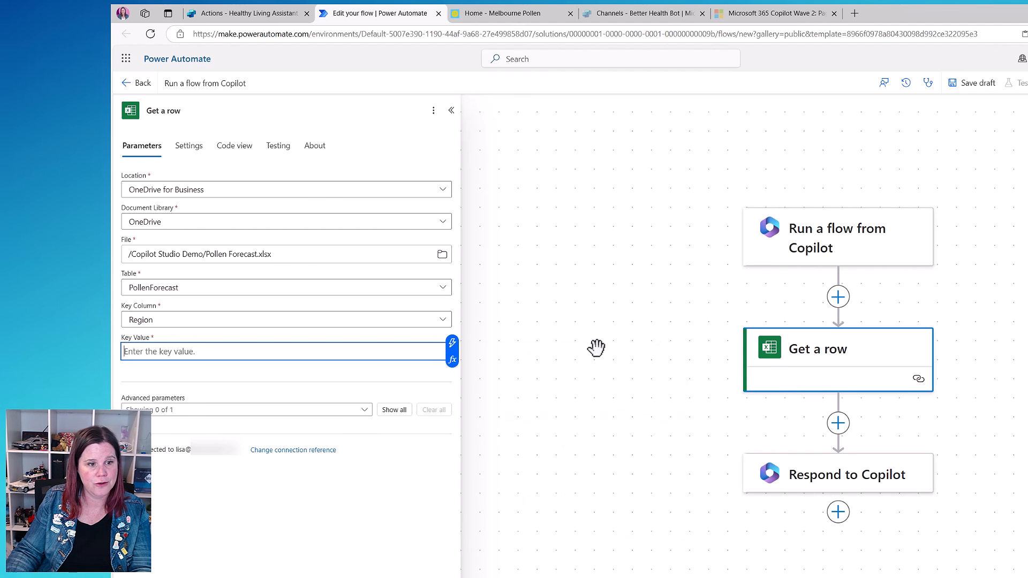
{"action": "left_click", "coordinate": [453, 349]}
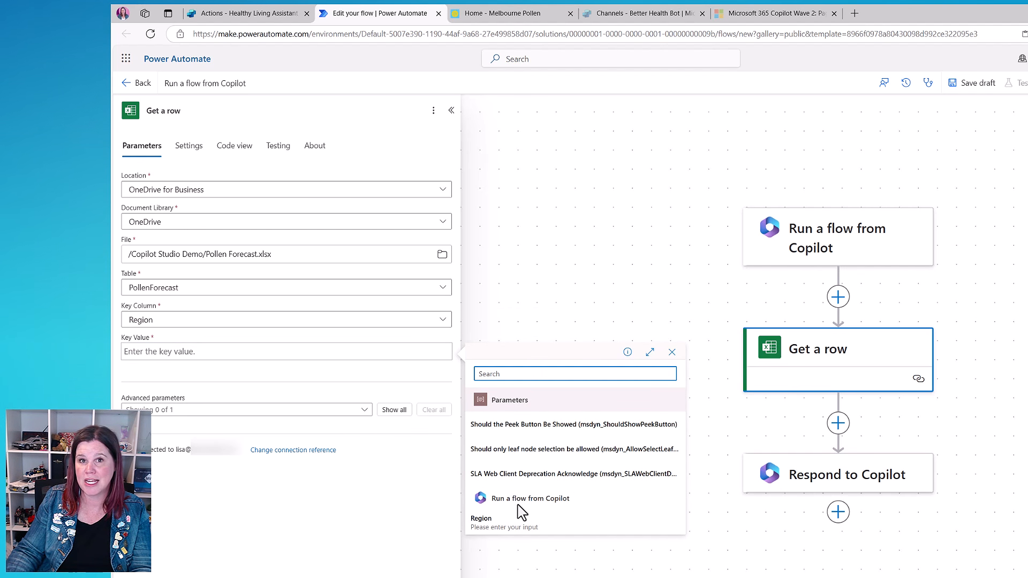
{"action": "left_click", "coordinate": [481, 523]}
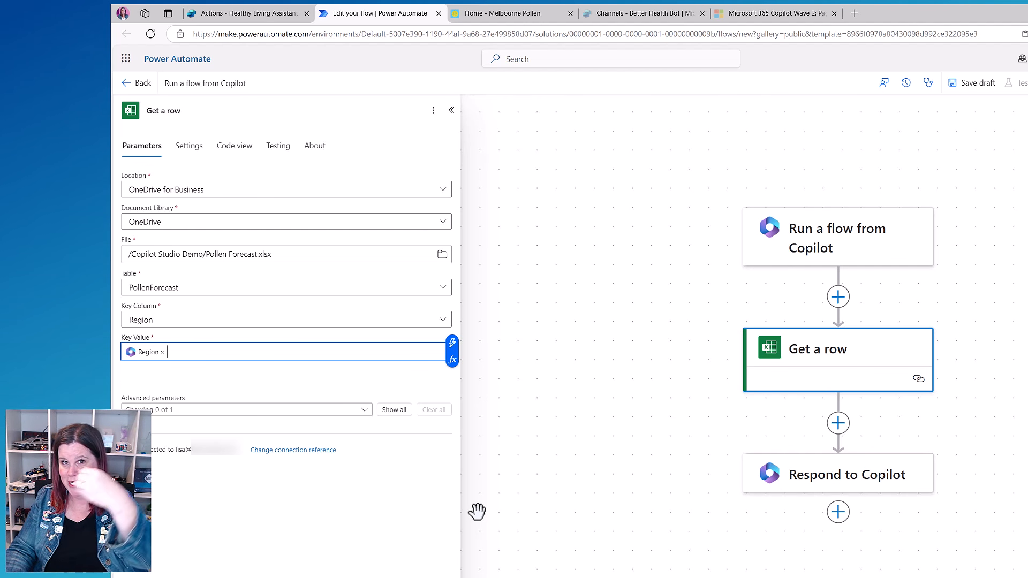
- Add a text output named Pollen Forecast to Respond to Copilot, returning the Pollen Forecast value from Get a row
{"action": "left_click", "coordinate": [801, 491]}
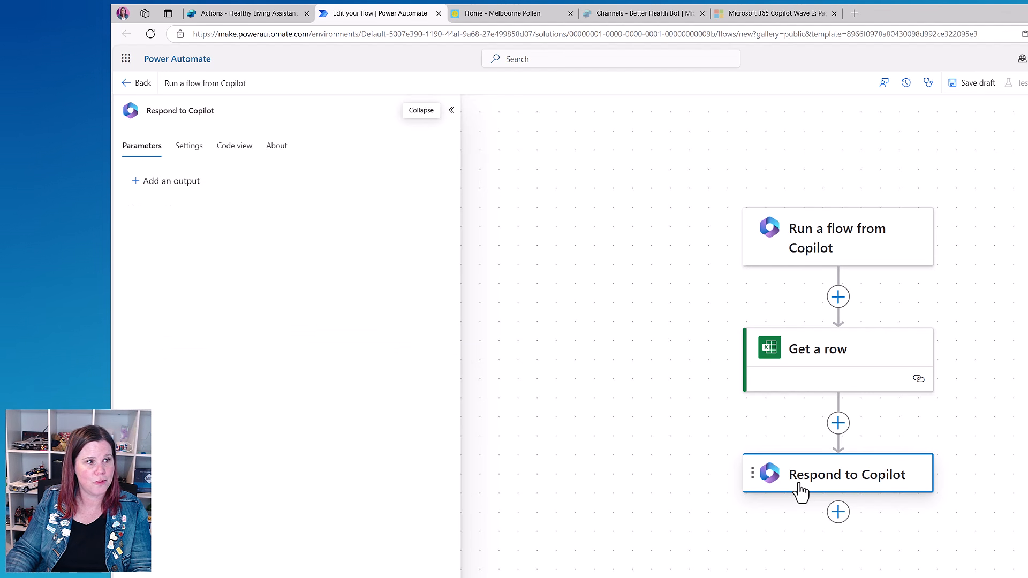
{"action": "left_click", "coordinate": [138, 187]}
{"action": "left_click", "coordinate": [141, 199]}
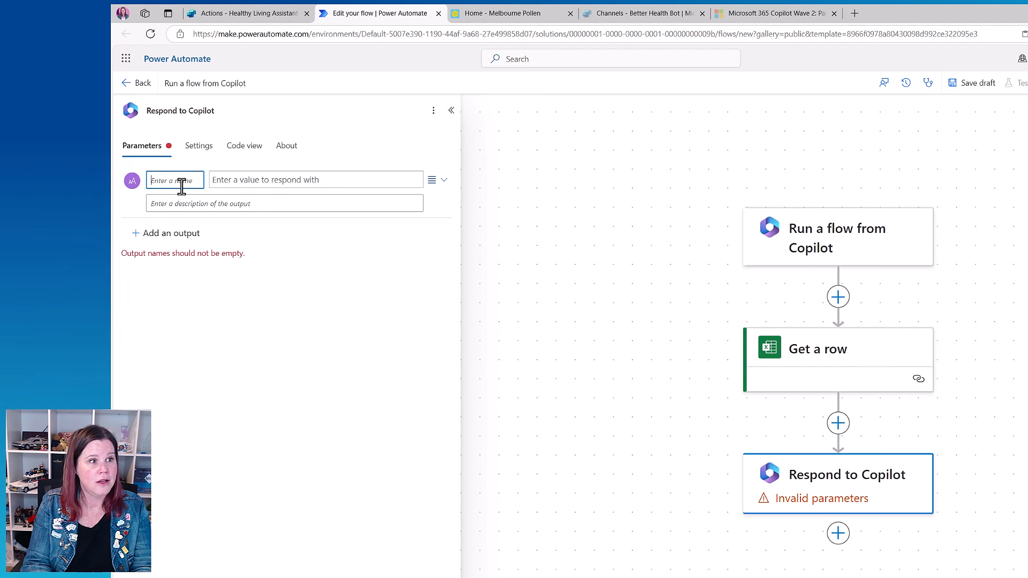
{"action": "type", "text": "Pollen F"}
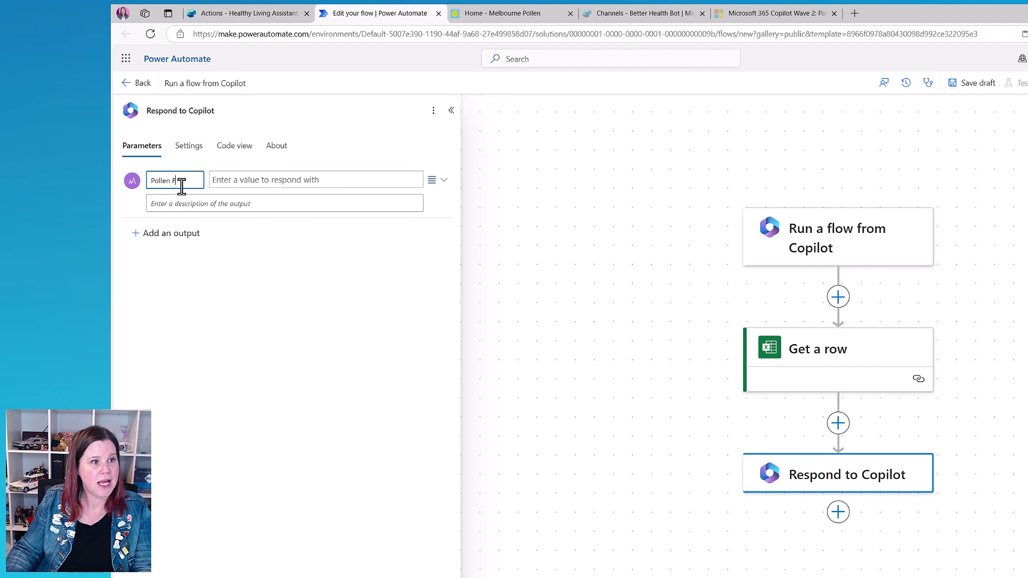
{"action": "type", "text": "orecast"}
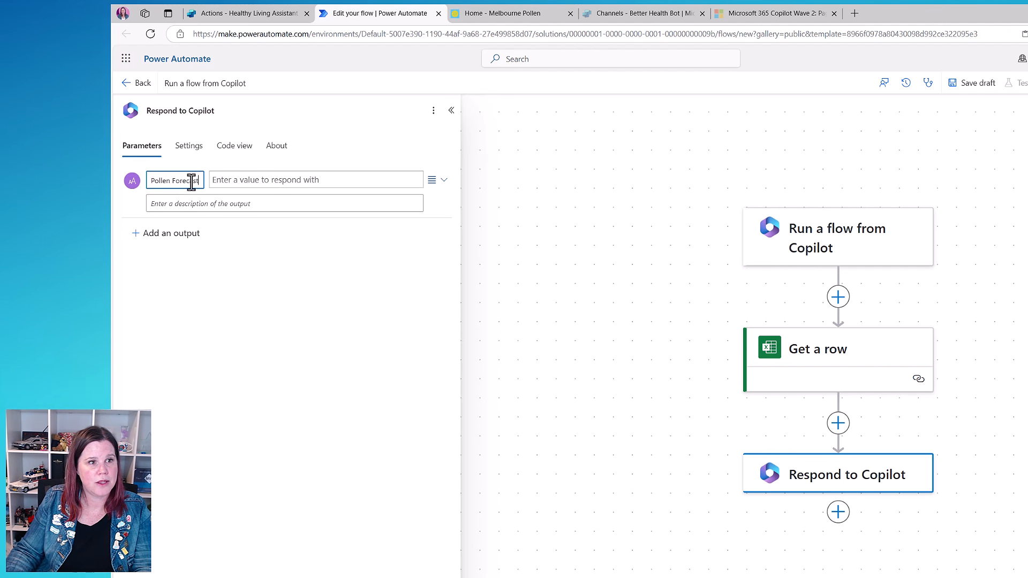
{"action": "left_click", "coordinate": [265, 180]}
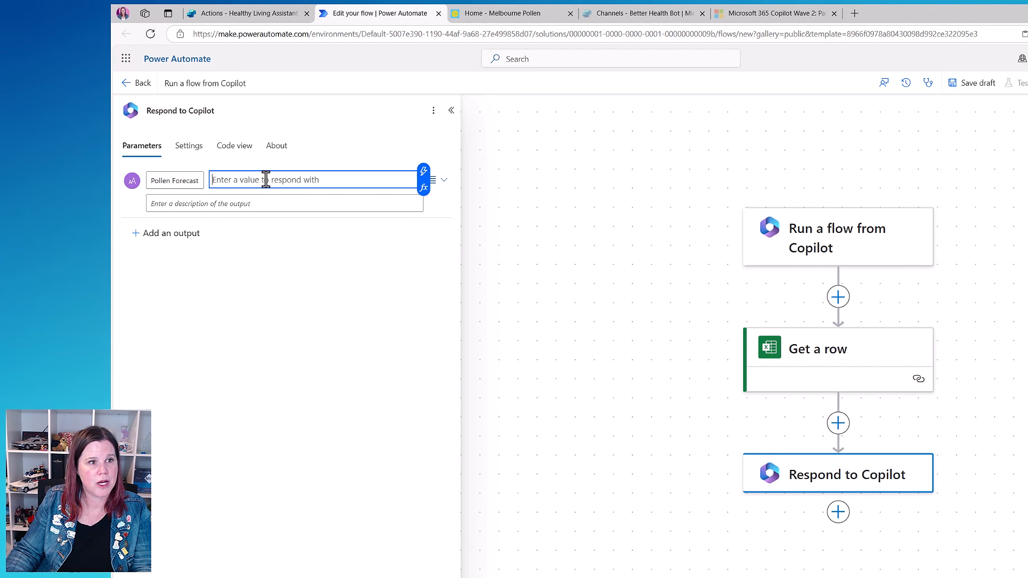
{"action": "left_click", "coordinate": [422, 172]}
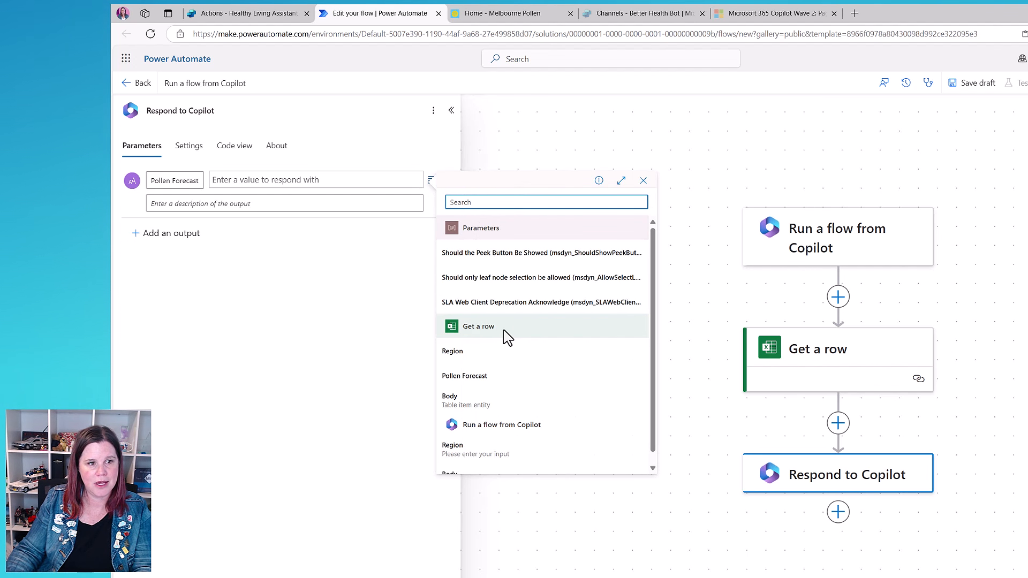
{"action": "left_click", "coordinate": [491, 376]}
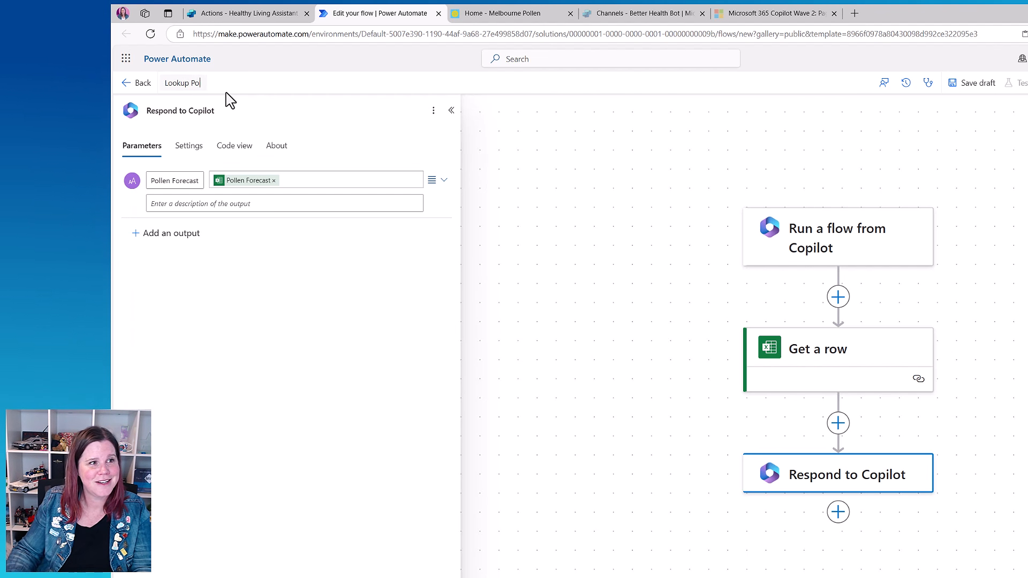
- Rename the flow as Lookup Pollen Forecast, save its draft and publish it
{"action": "type", "text": "t"}
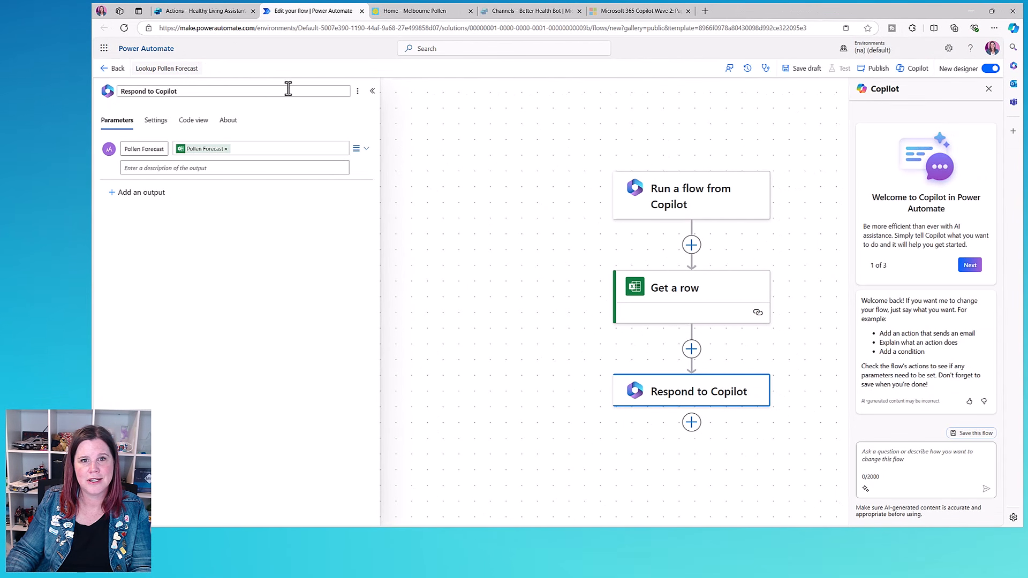
{"action": "left_click", "coordinate": [412, 108]}
{"action": "left_click", "coordinate": [796, 68]}
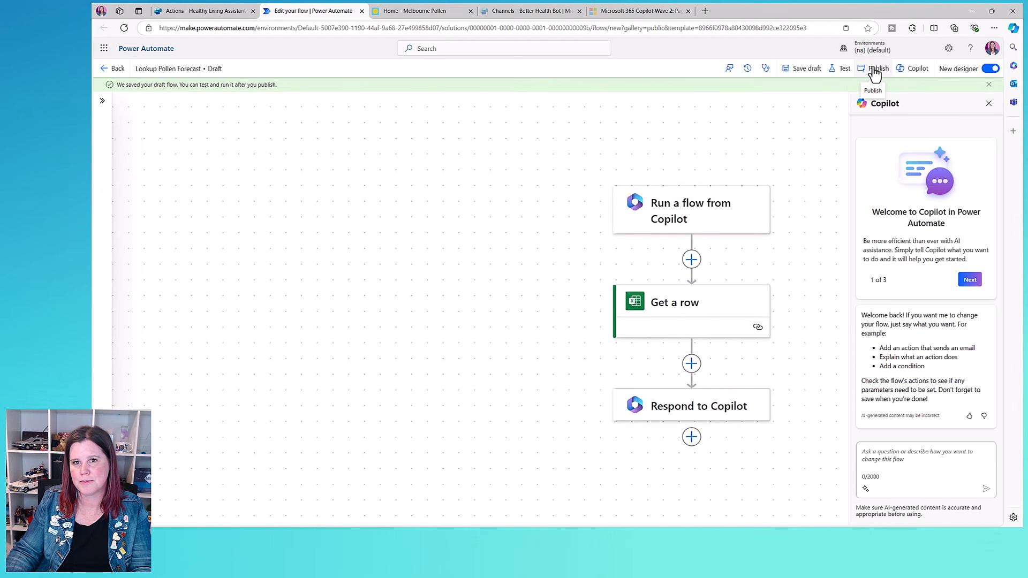
{"action": "left_click", "coordinate": [874, 70]}
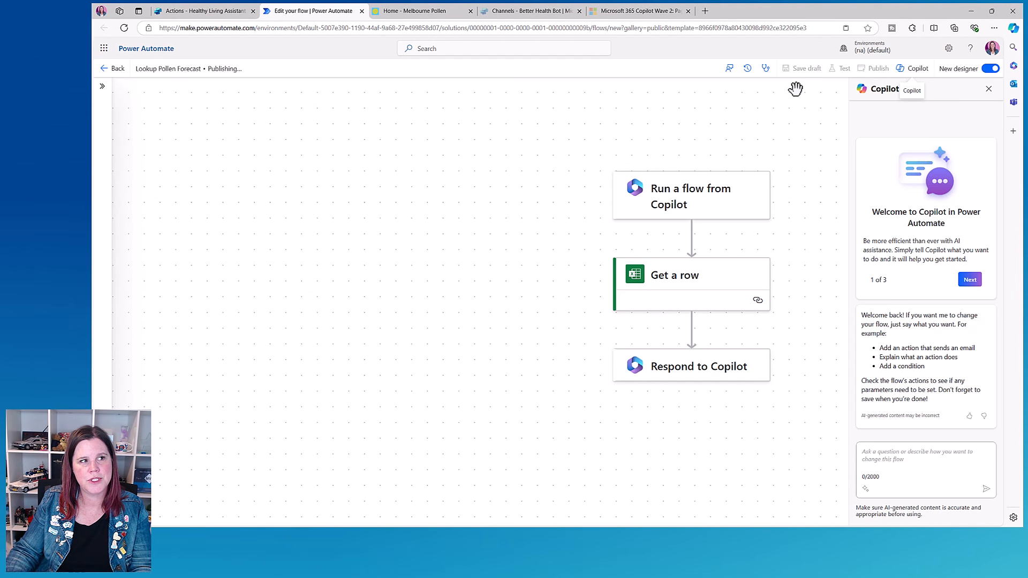
- Return to Copilot Studio, refresh the available flows and choose Lookup Pollen Forecast as the new action
{"action": "left_click", "coordinate": [106, 69]}
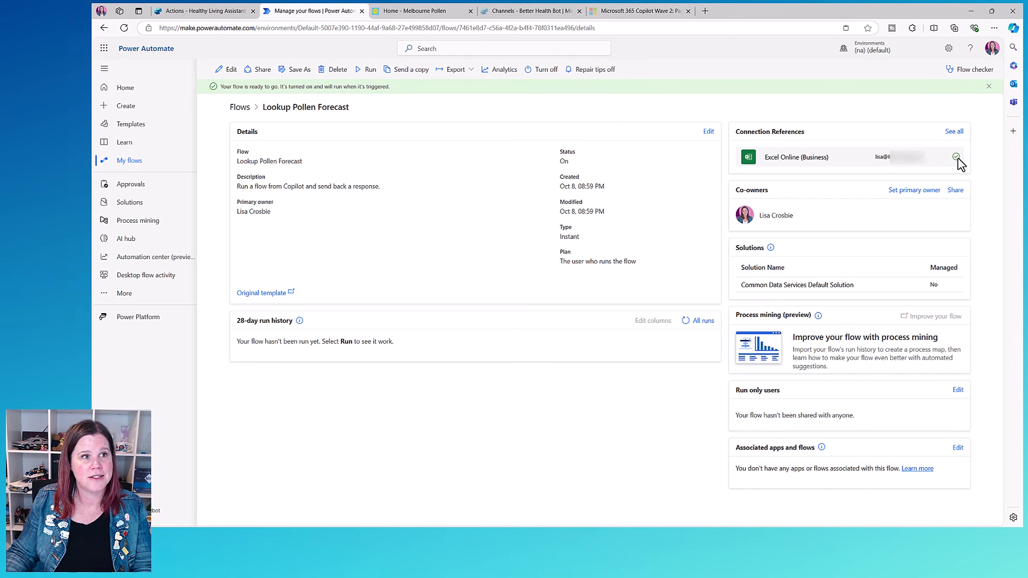
{"action": "left_click", "coordinate": [221, 12]}
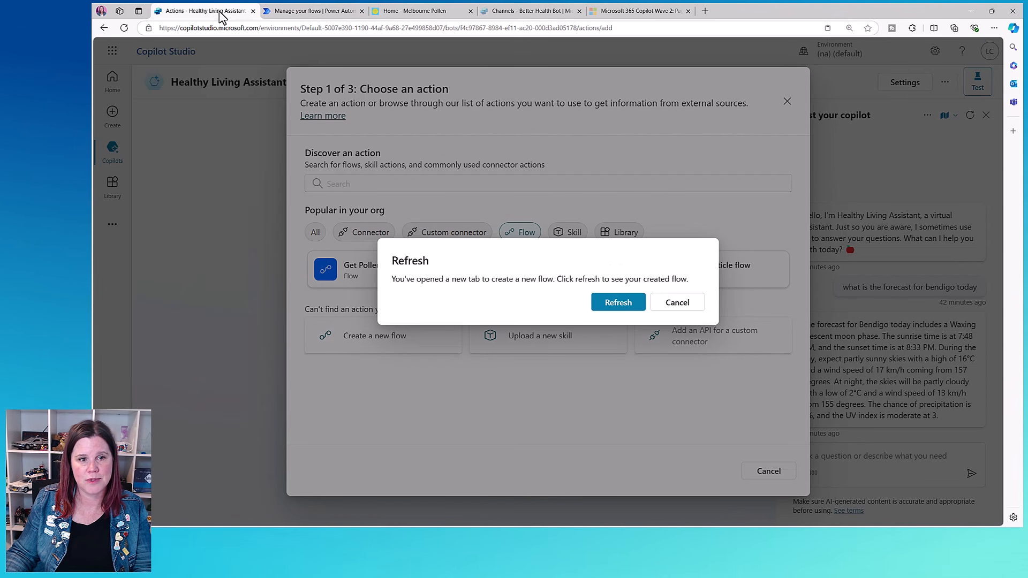
{"action": "left_click", "coordinate": [631, 306]}
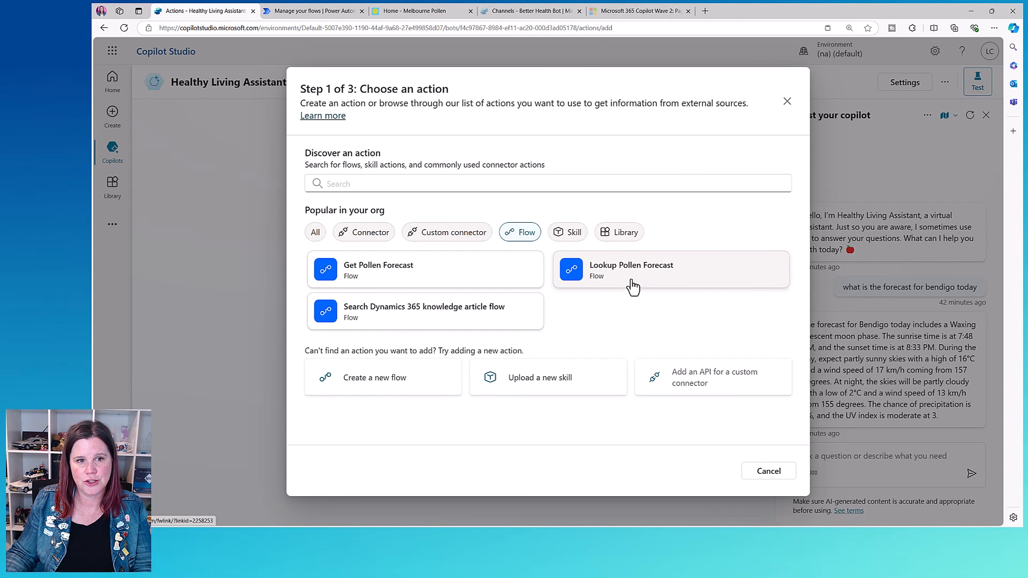
{"action": "left_click", "coordinate": [633, 284]}
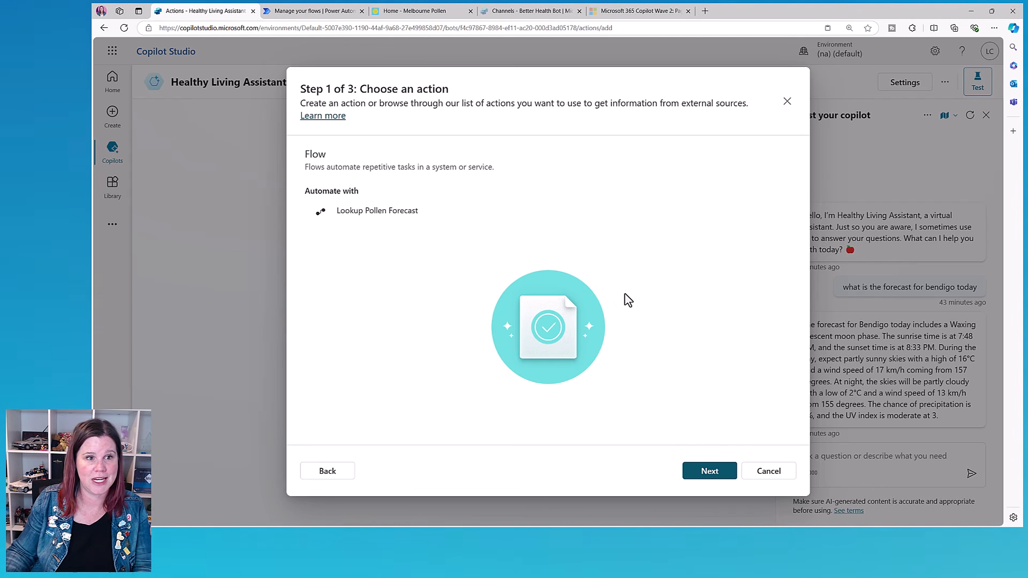
{"action": "left_click", "coordinate": [705, 467]}
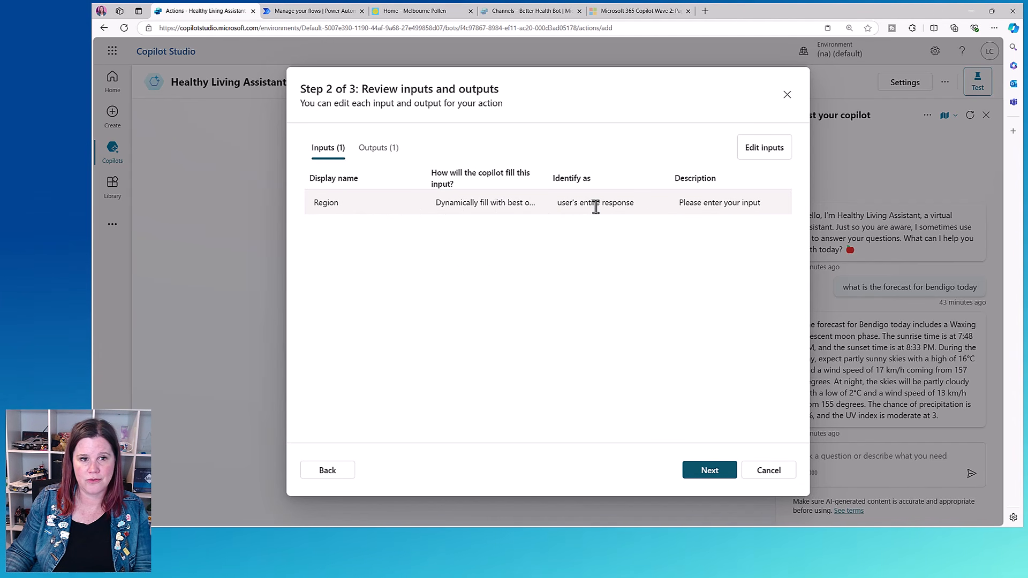
- Set the action's output display to respond to the user after running, using the "You create a message" option
{"action": "left_click", "coordinate": [377, 152]}
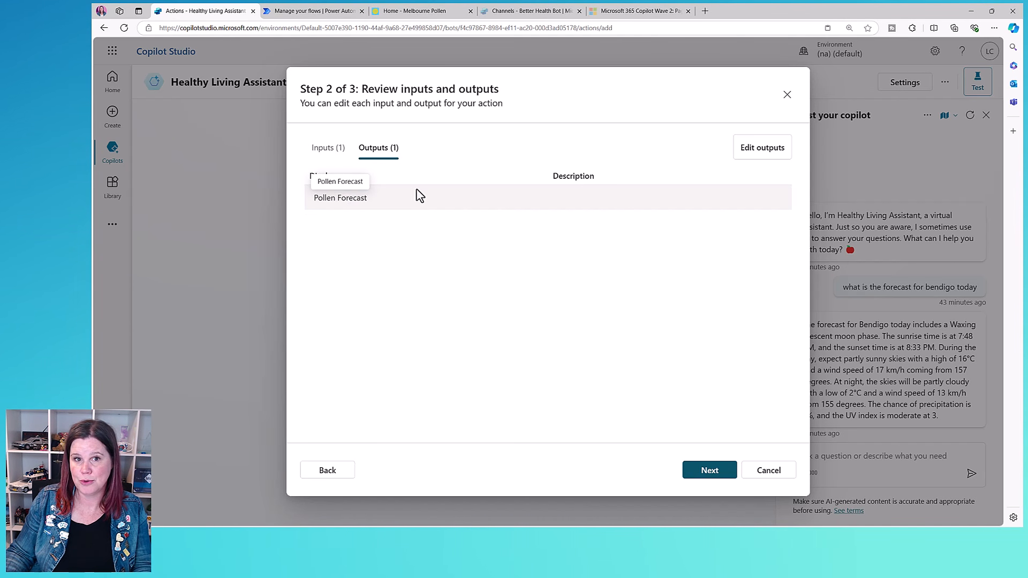
{"action": "left_click", "coordinate": [750, 155]}
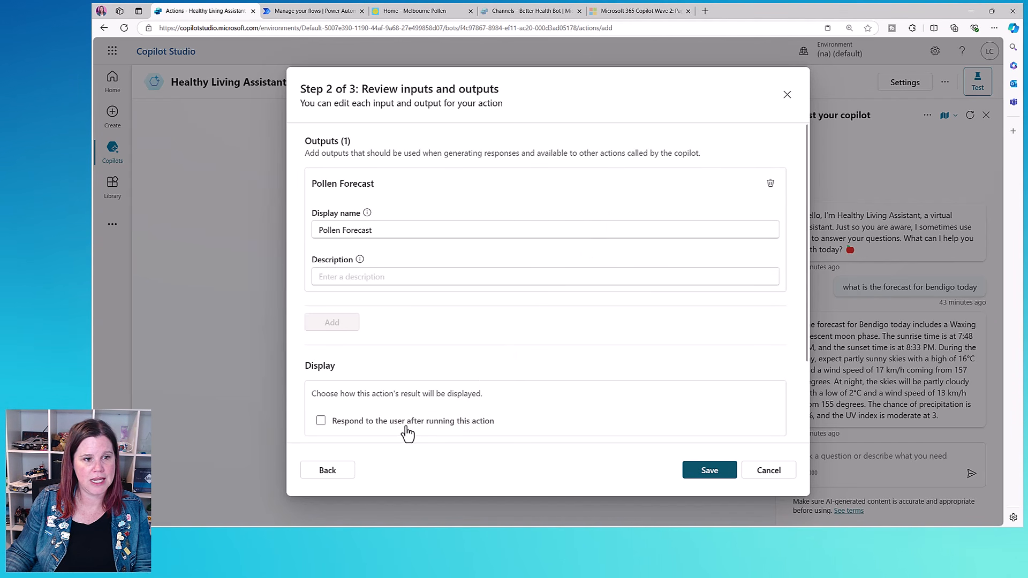
{"action": "scroll", "coordinate": [404, 428], "scroll_direction": "down", "scroll_amount": 4}
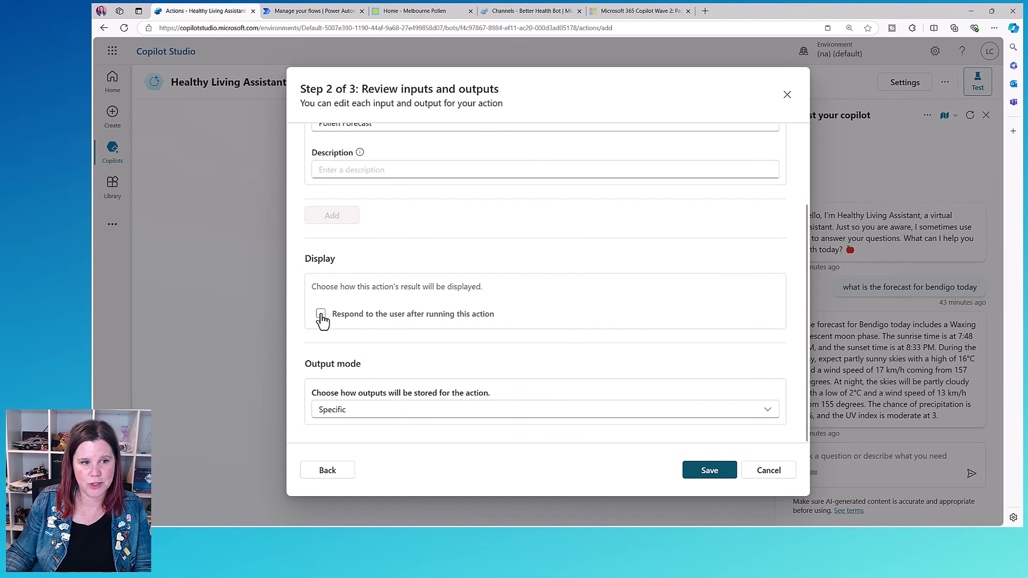
{"action": "left_click", "coordinate": [320, 314]}
{"action": "scroll", "coordinate": [424, 301], "scroll_direction": "down", "scroll_amount": 2}
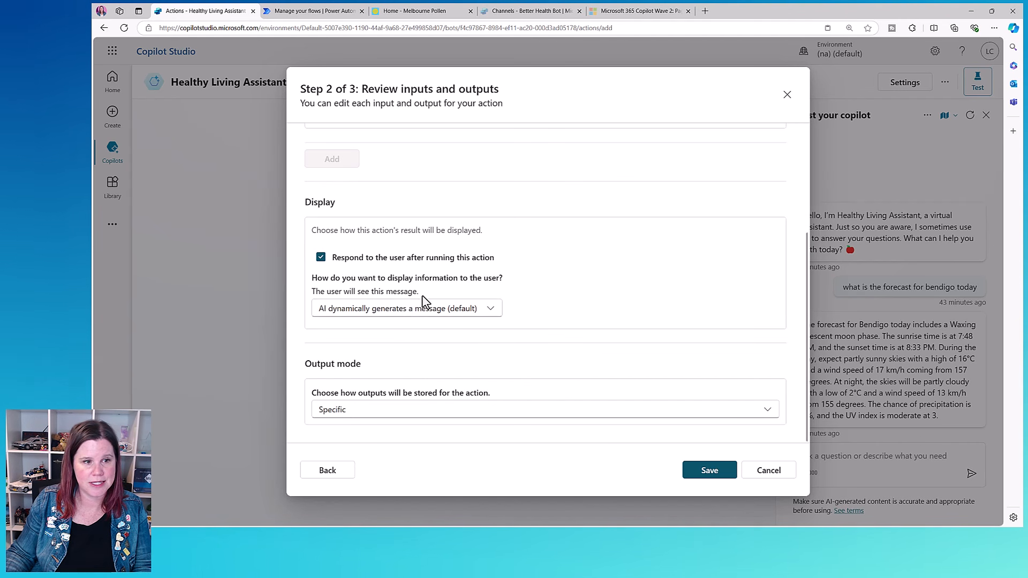
{"action": "left_click", "coordinate": [398, 316]}
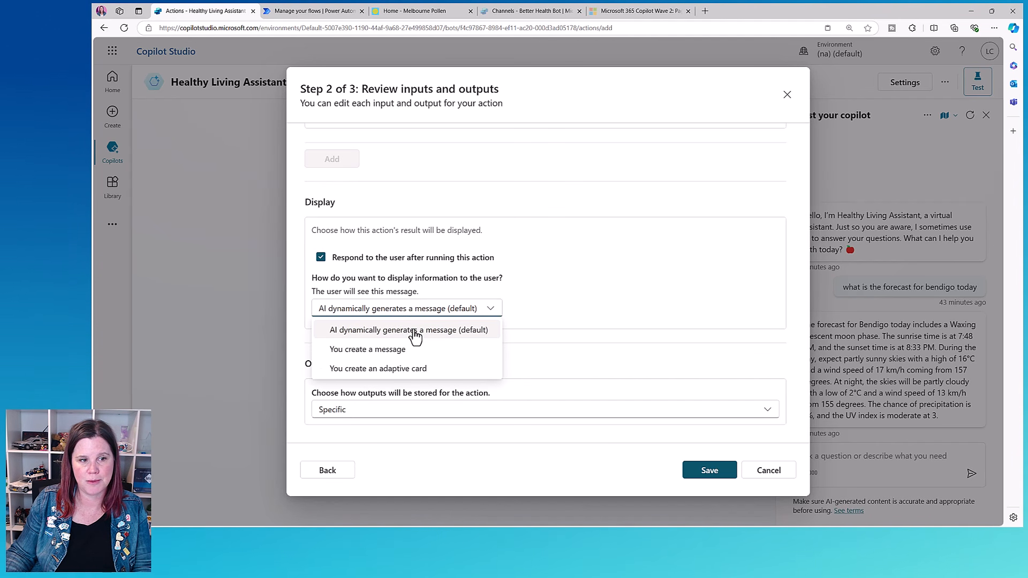
{"action": "left_click", "coordinate": [375, 349]}
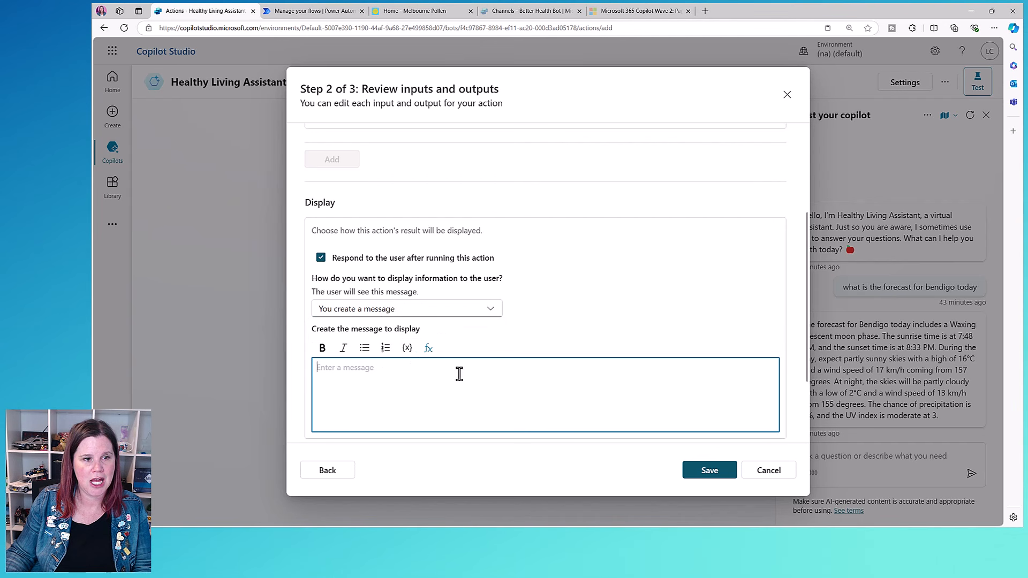
- Compose the response message as "The forecast is" followed by the Output.pollen_forecast variable, and save the output settings
{"action": "type", "text": "Th"}
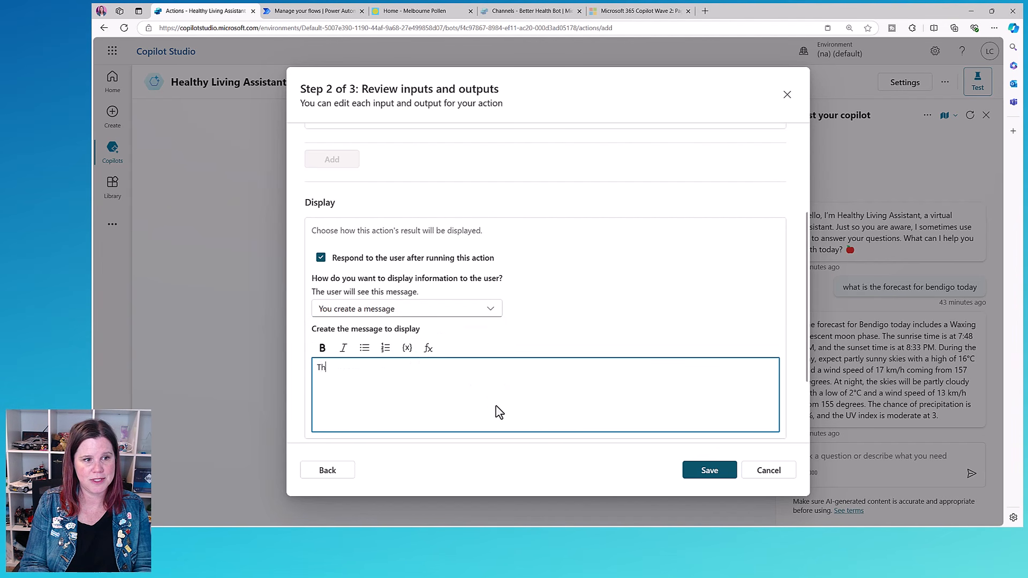
{"action": "type", "text": "e forecast is"}
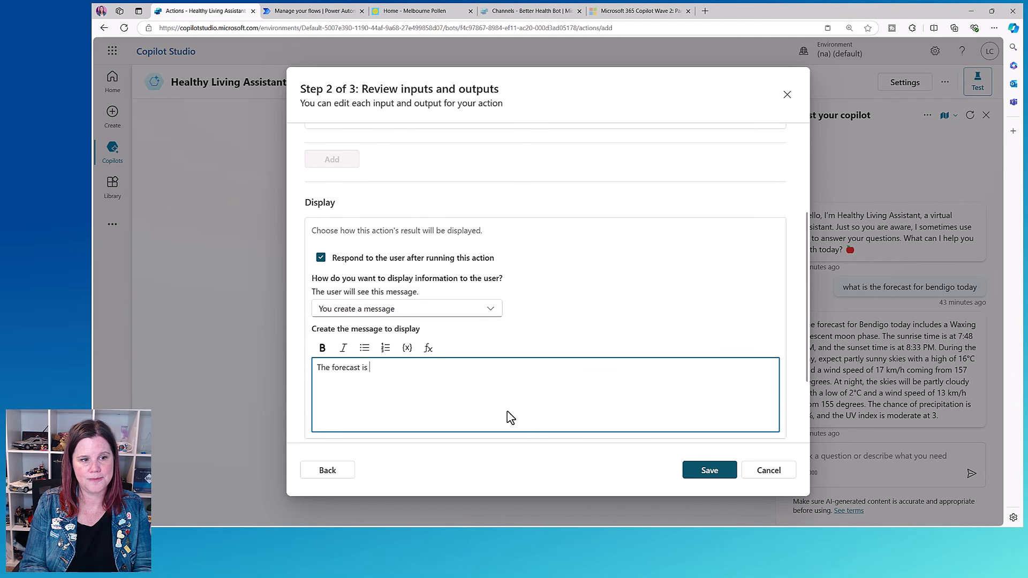
{"action": "left_click", "coordinate": [407, 349]}
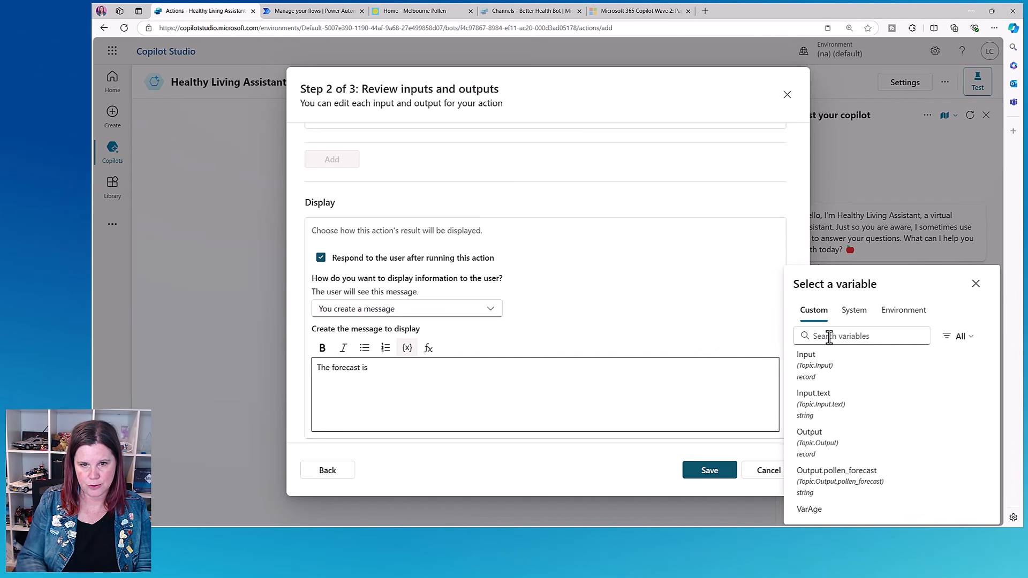
{"action": "left_click", "coordinate": [843, 476]}
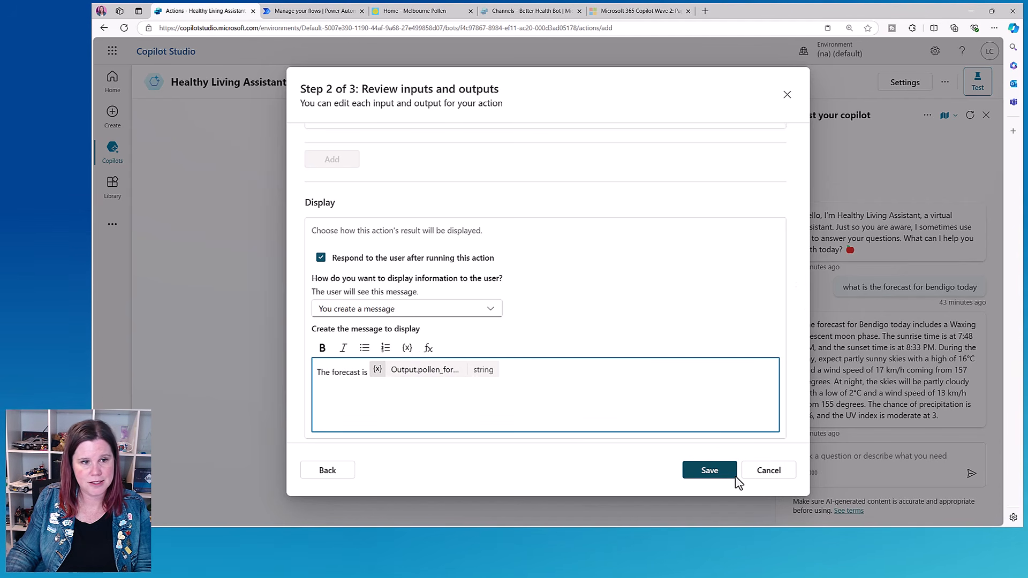
{"action": "left_click", "coordinate": [735, 477]}
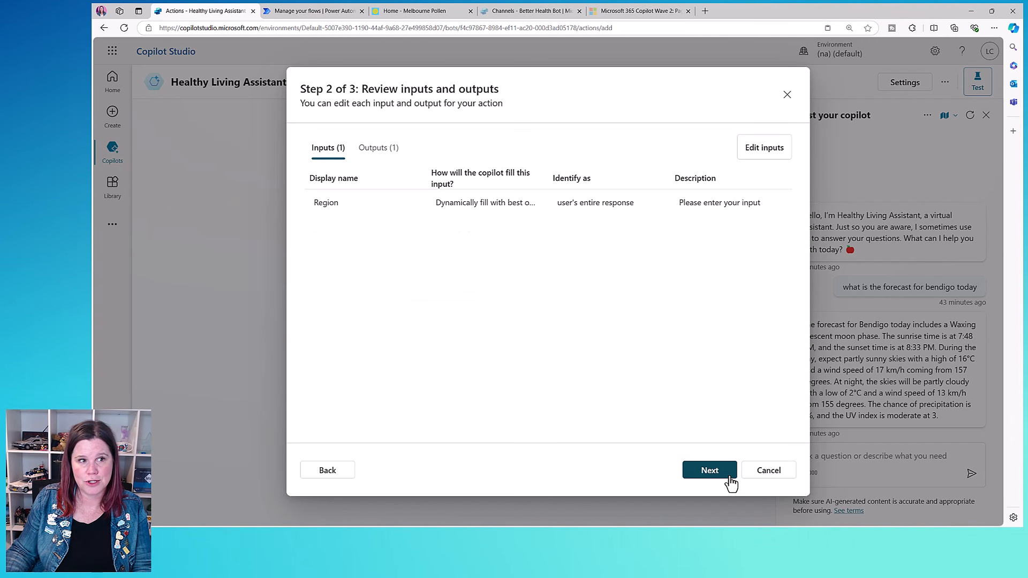
- Review the Lookup Pollen Forecast action's configuration and finish adding it to the copilot
{"action": "left_click", "coordinate": [731, 481]}
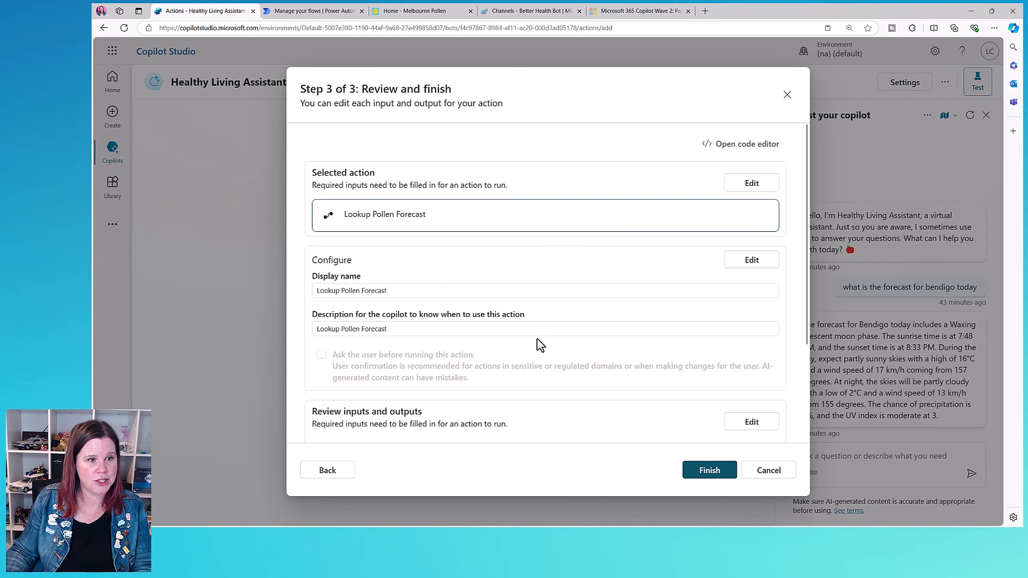
{"action": "scroll", "coordinate": [540, 344], "scroll_direction": "down", "scroll_amount": 1}
{"action": "scroll", "coordinate": [540, 344], "scroll_direction": "down", "scroll_amount": 2}
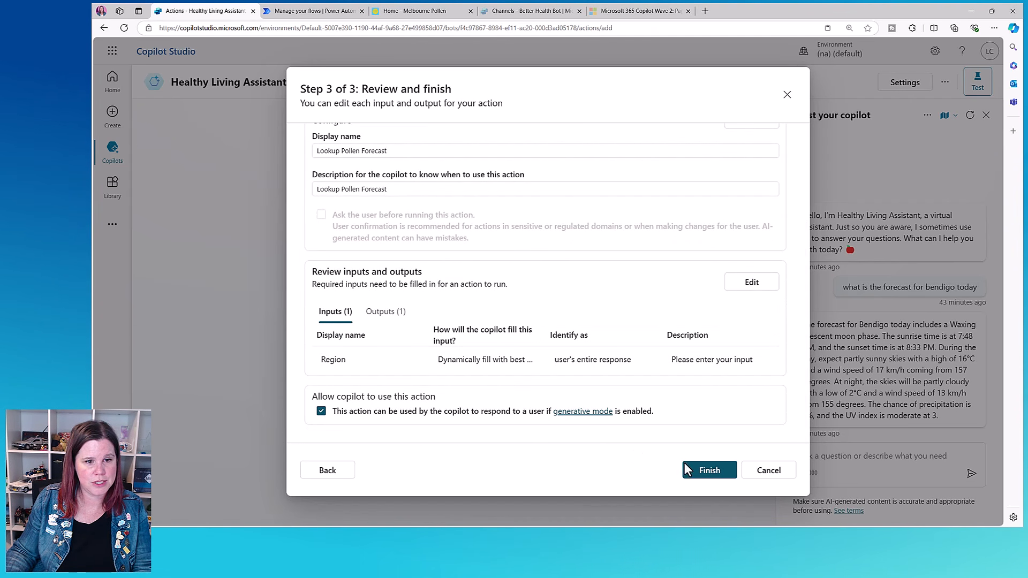
{"action": "left_click", "coordinate": [701, 468]}
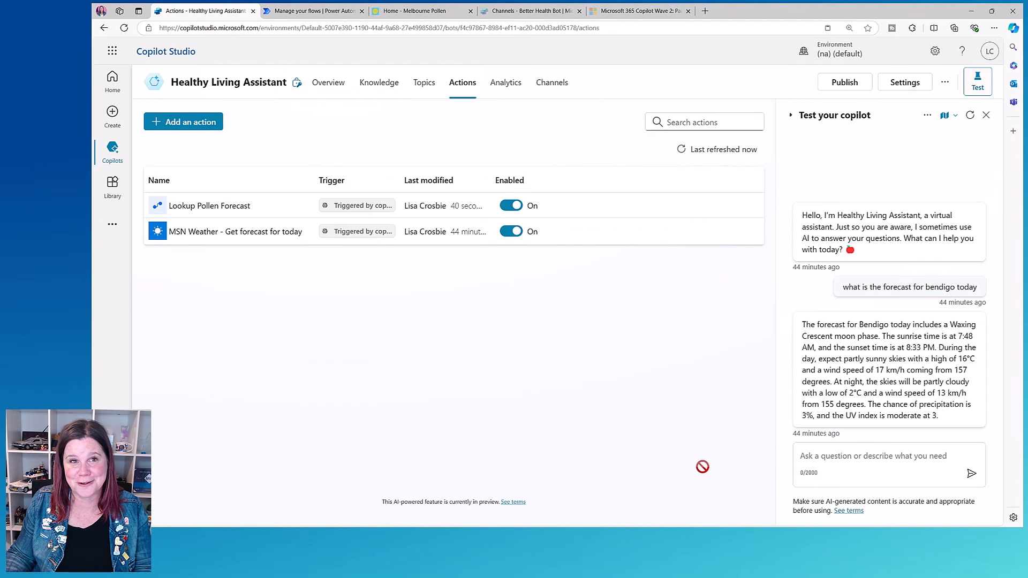
- Restart the test chat and ask "what is the pollen forecast for east gippsland"
{"action": "left_click", "coordinate": [970, 116]}
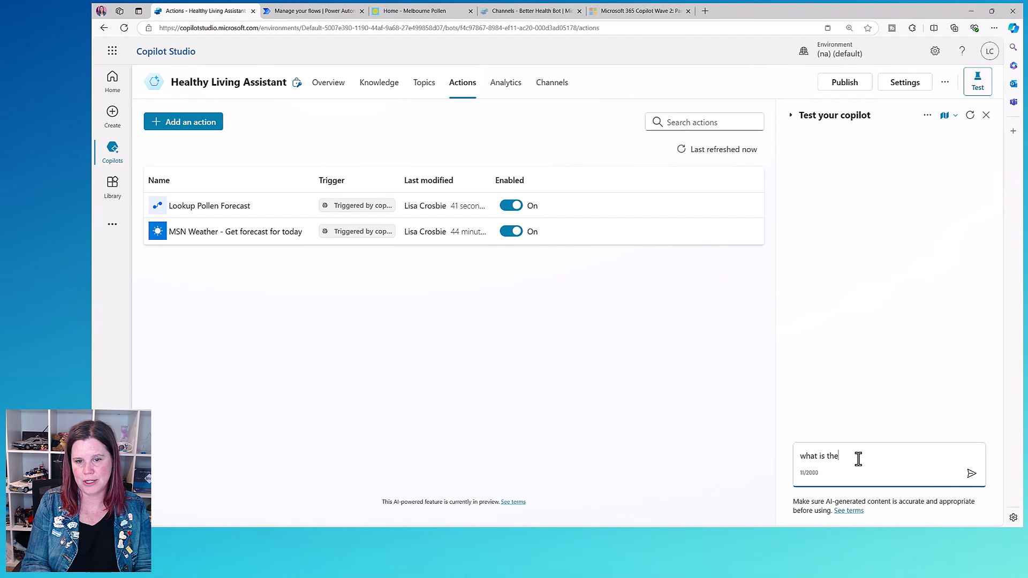
{"action": "type", "text": "llen forecast for east g"}
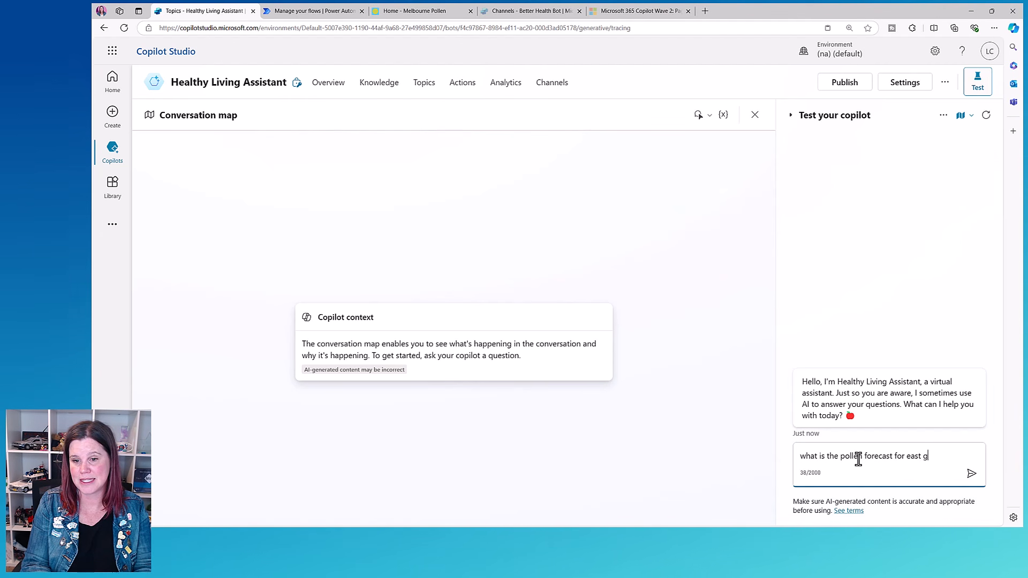
{"action": "type", "text": "ippsland"}
{"action": "key", "text": "Return"}
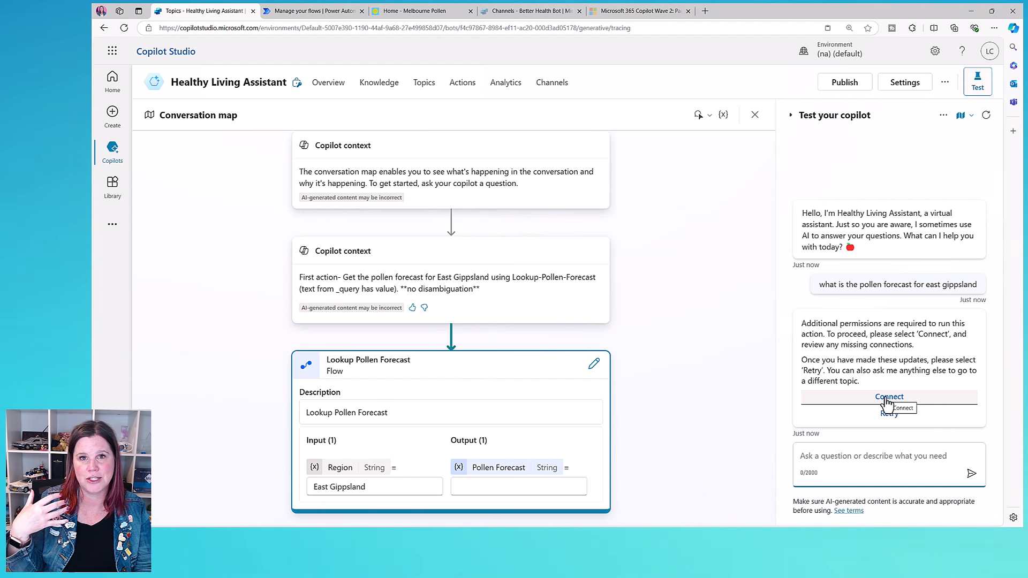
- Connect Lookup Pollen Forecast using the Excel Online (Business) connection, and return to the test chat
{"action": "left_click", "coordinate": [889, 397]}
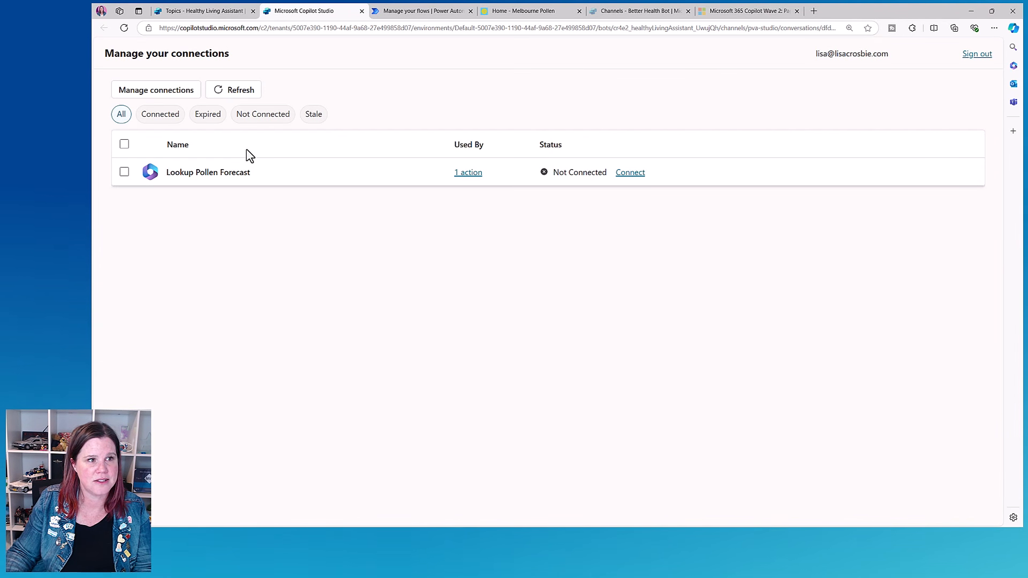
{"action": "left_click", "coordinate": [125, 171]}
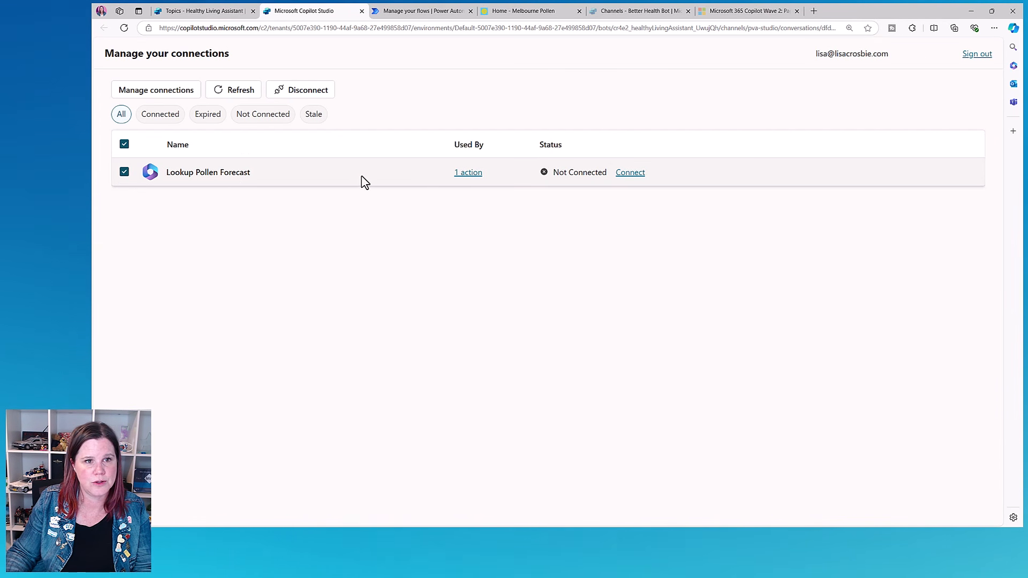
{"action": "left_click", "coordinate": [630, 172]}
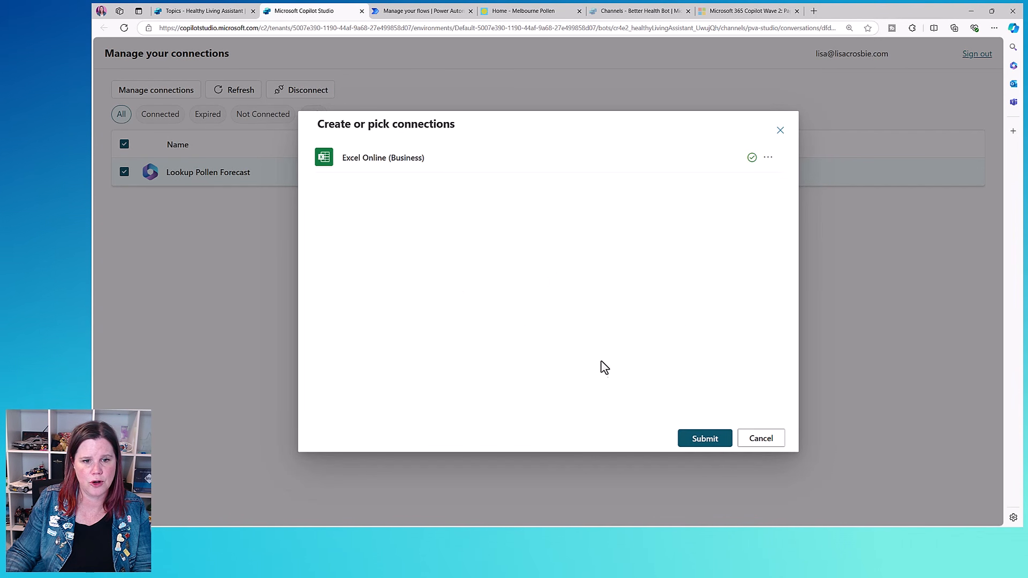
{"action": "left_click", "coordinate": [705, 439]}
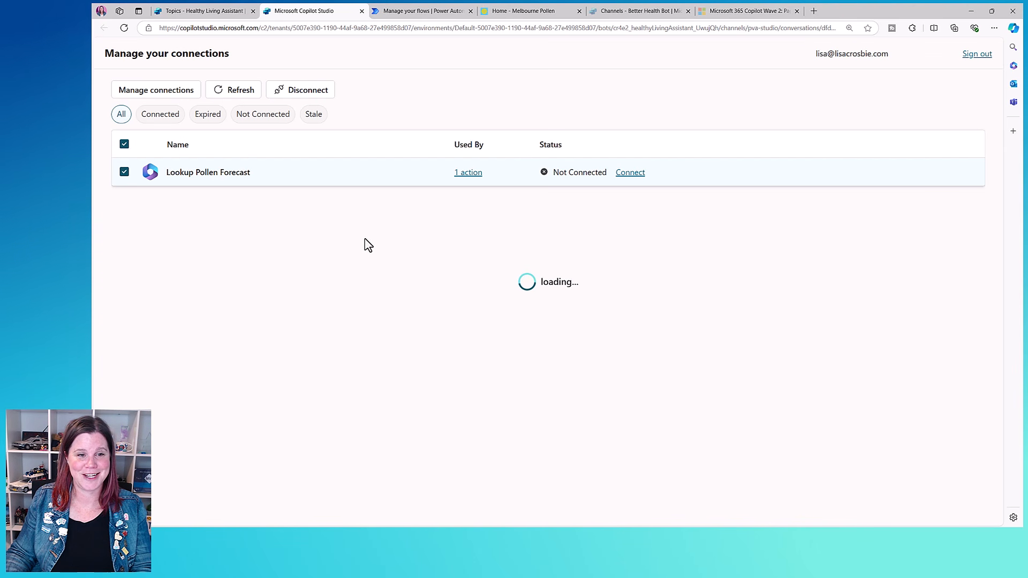
{"action": "left_click", "coordinate": [361, 12]}
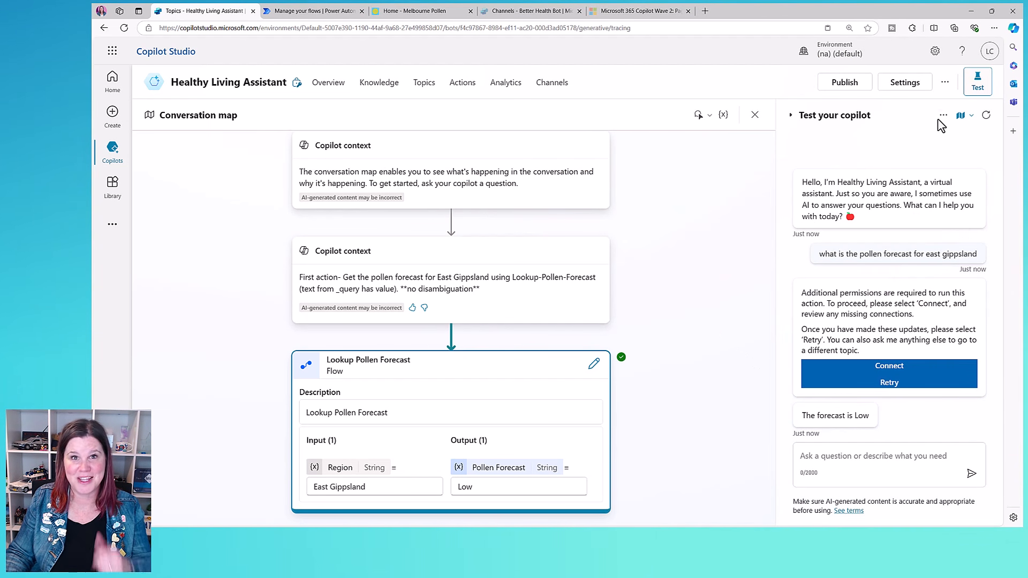
- Retest the connected action in a fresh test conversation by asking for the pollen forecast for east gippsland
{"action": "left_click", "coordinate": [986, 115]}
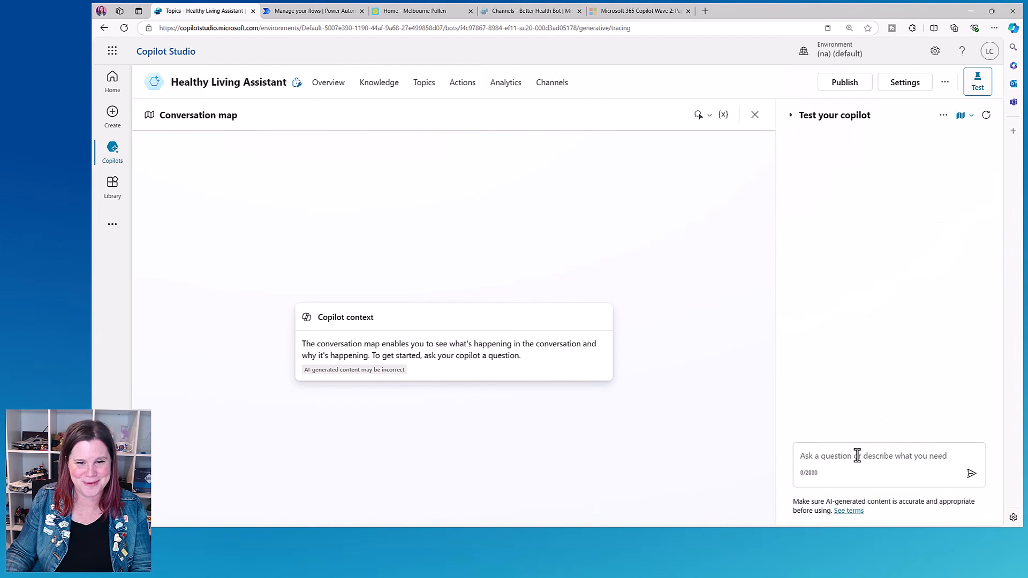
{"action": "left_click", "coordinate": [858, 455]}
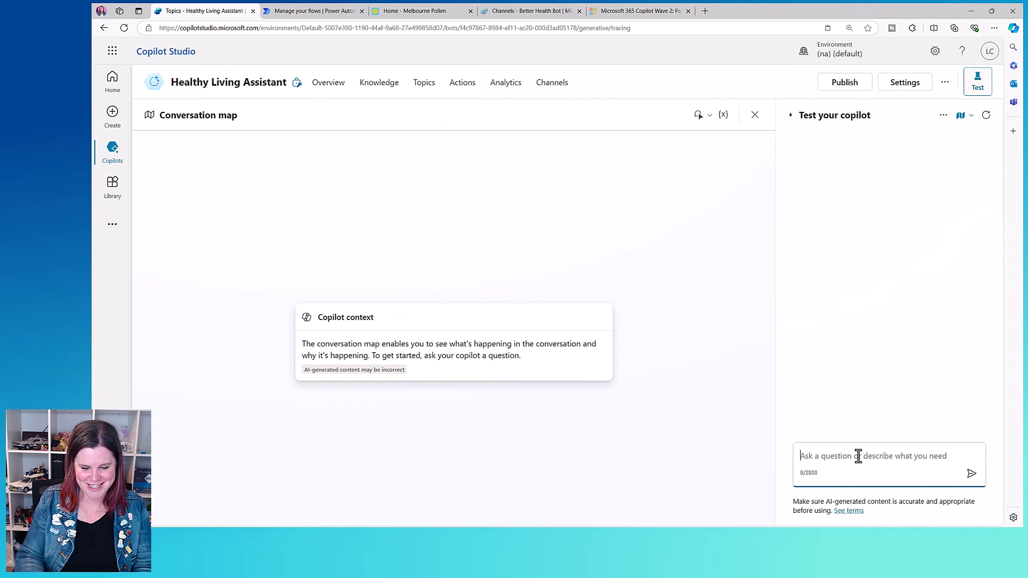
{"action": "type", "text": "what is the "}
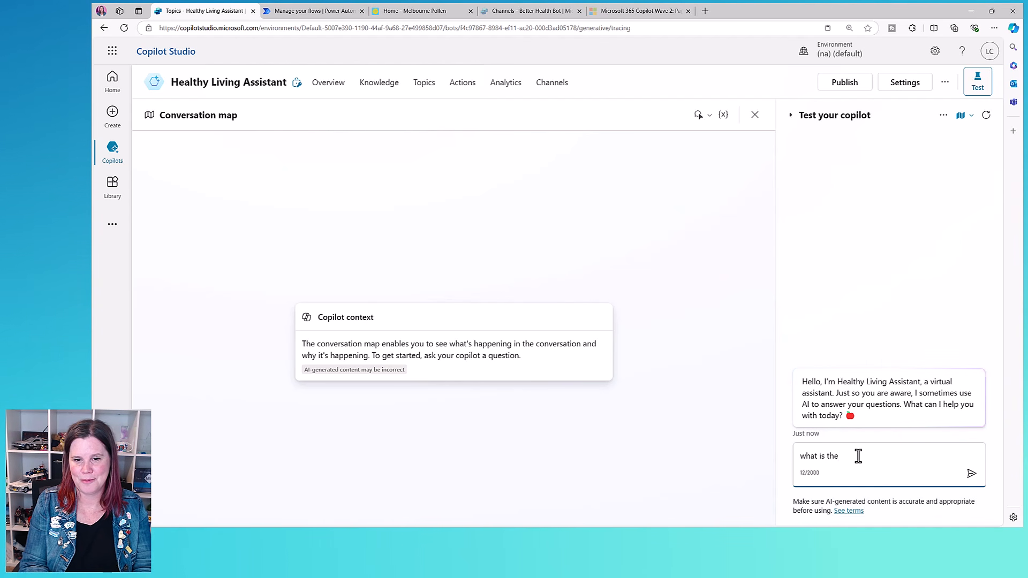
{"action": "type", "text": "pollen forecast"}
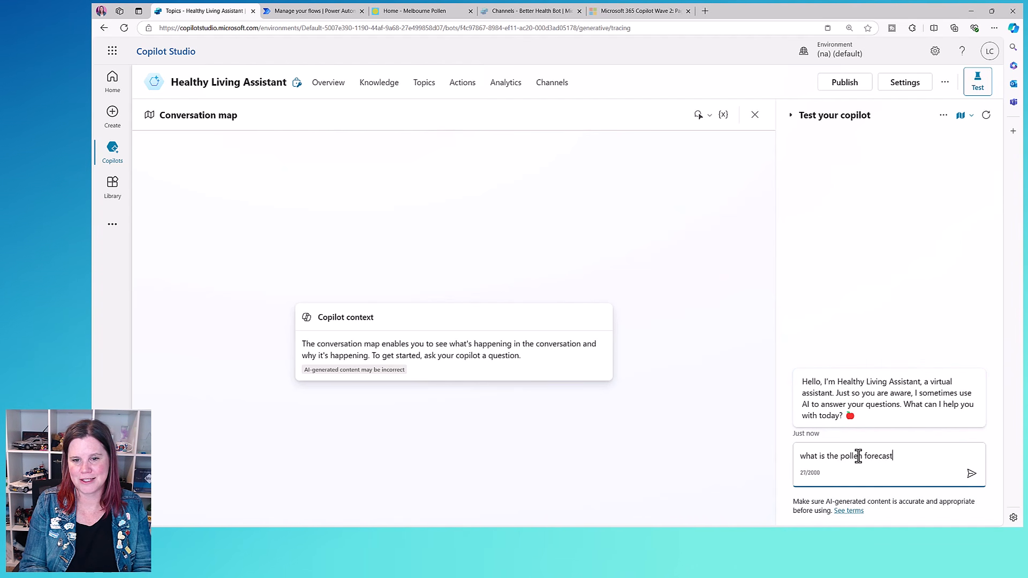
{"action": "type", "text": " for east gippsland"}
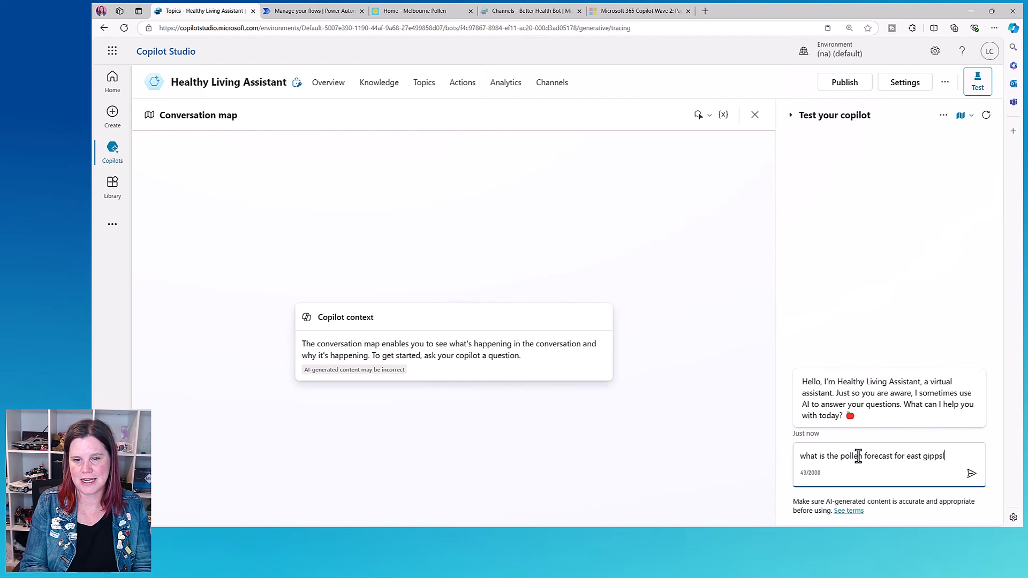
{"action": "key", "text": "Return"}
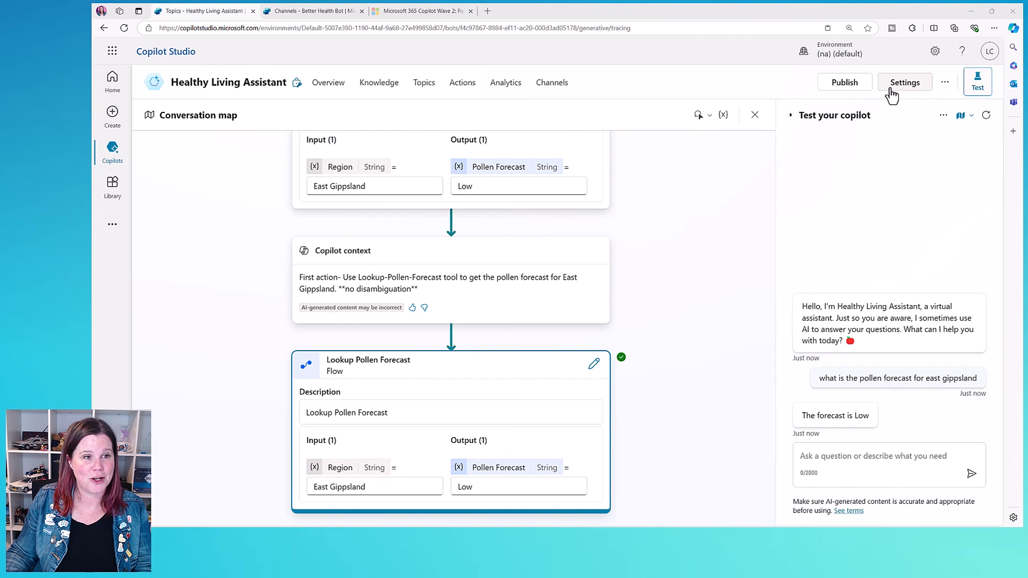
- Replace the copilot's icon with the red apple image in its details settings and save the change
{"action": "left_click", "coordinate": [889, 90]}
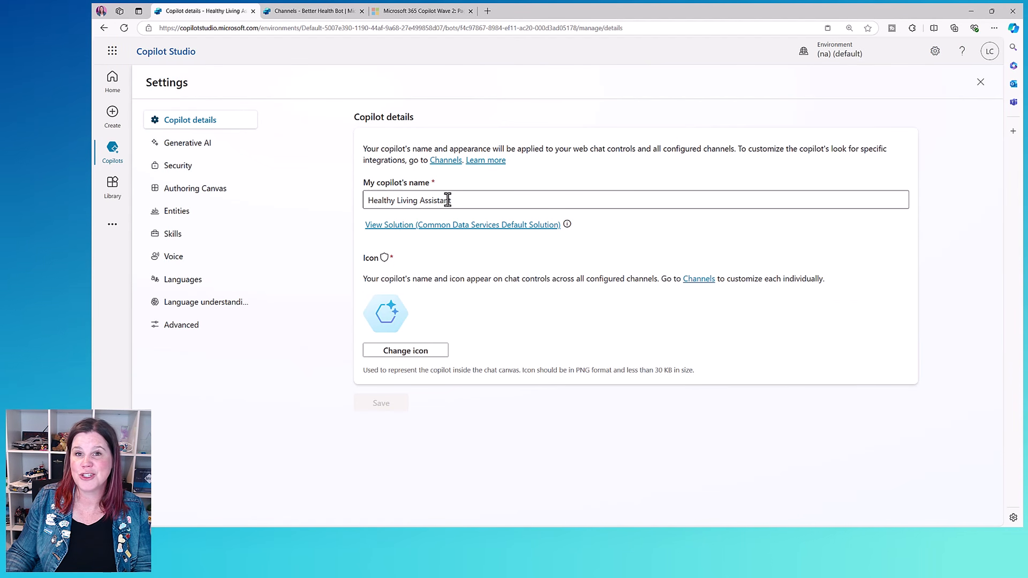
{"action": "left_click", "coordinate": [407, 360]}
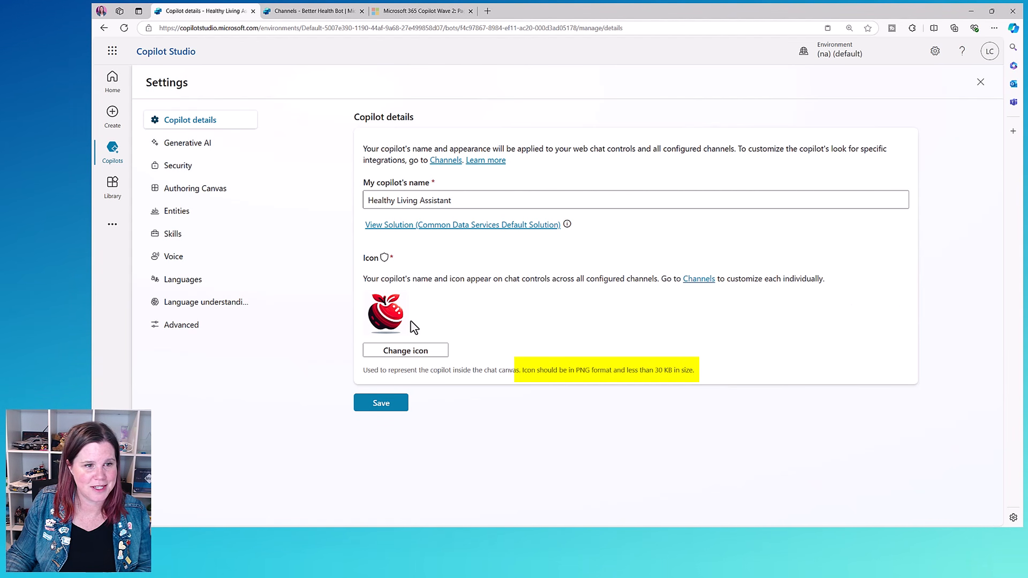
{"action": "left_click", "coordinate": [405, 407]}
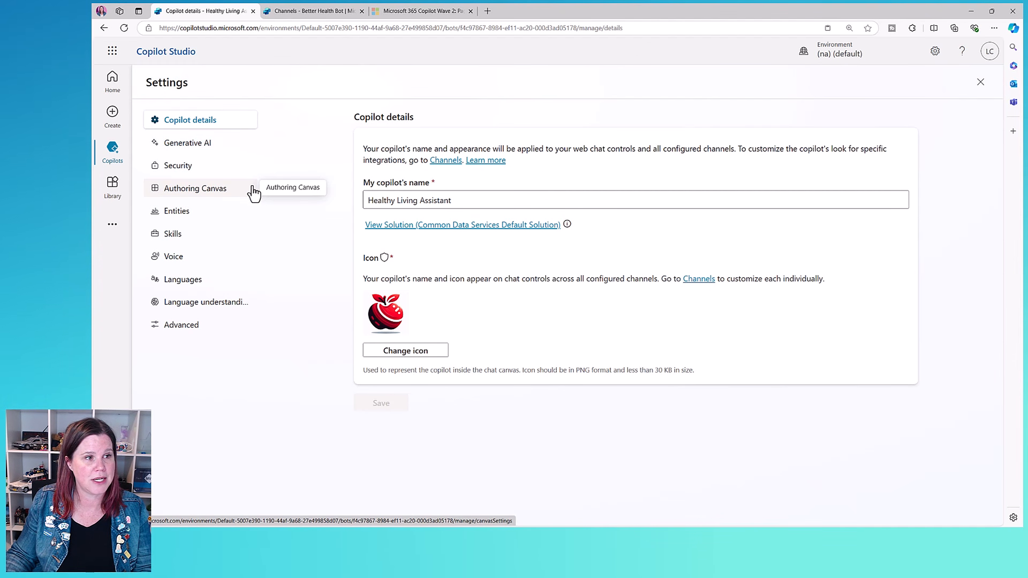
- Set the copilot's security authentication to No authentication, save and confirm the configuration, and return to the security overview
{"action": "left_click", "coordinate": [167, 170]}
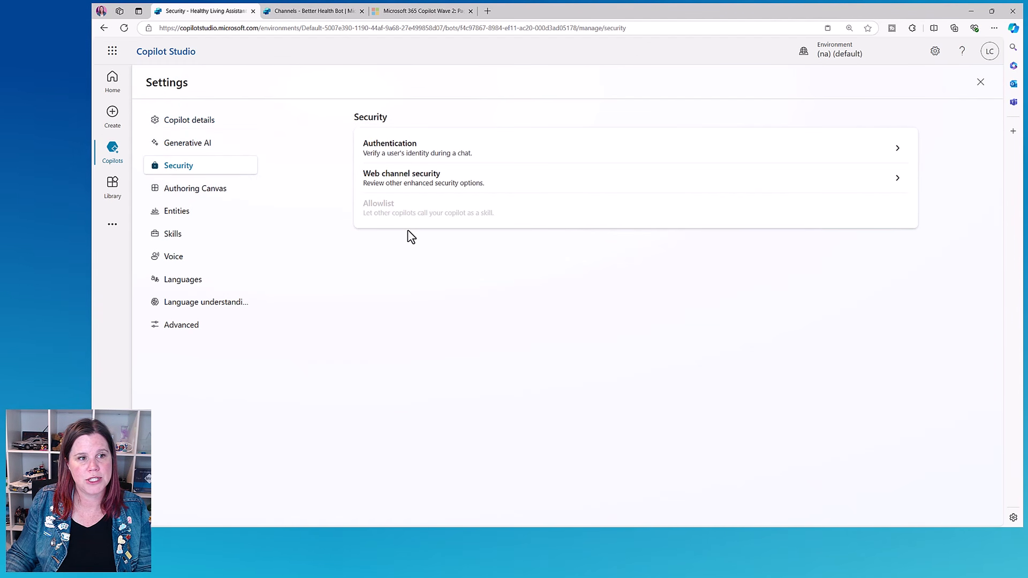
{"action": "left_click", "coordinate": [408, 157]}
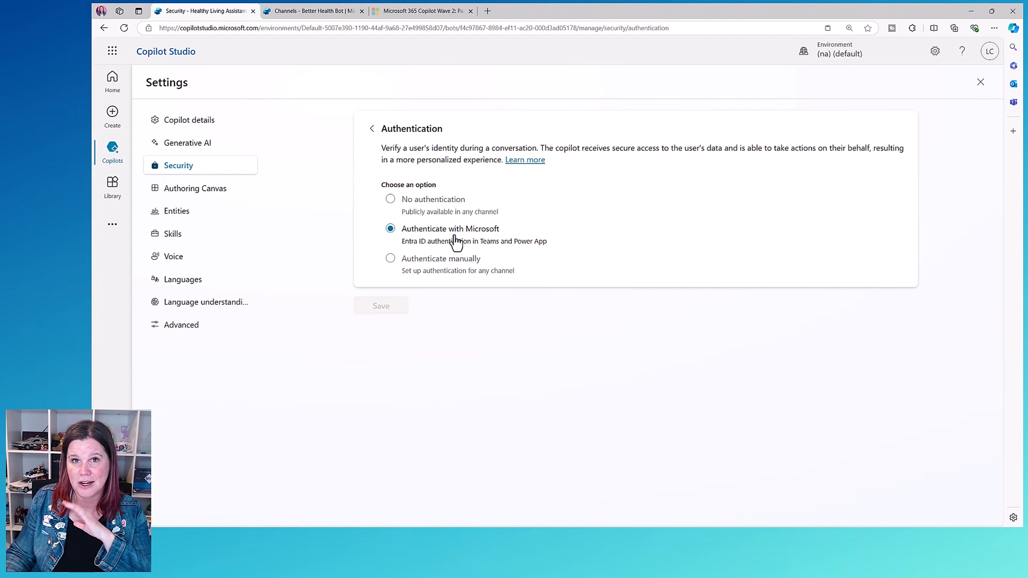
{"action": "left_click", "coordinate": [448, 207]}
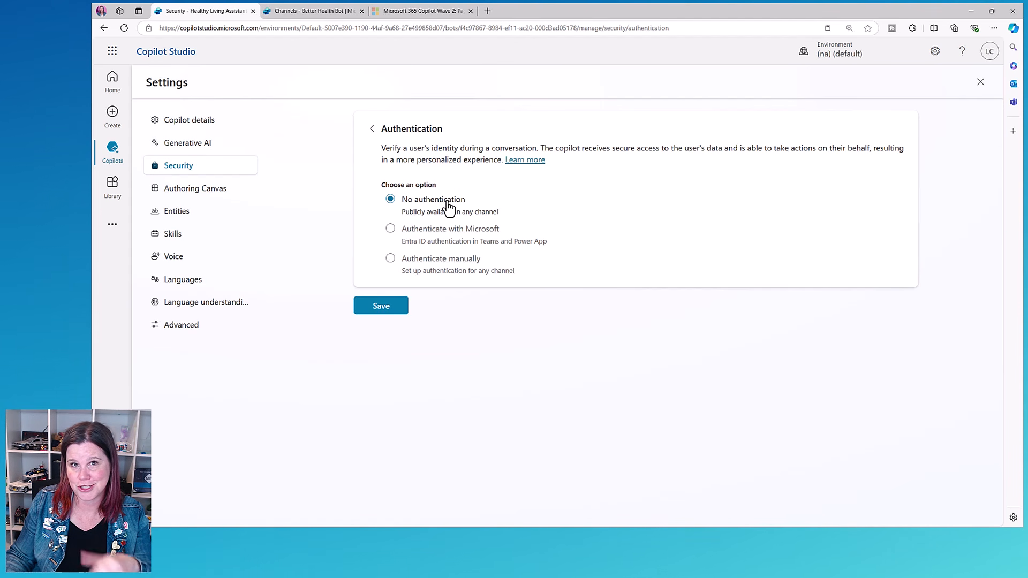
{"action": "left_click", "coordinate": [395, 311]}
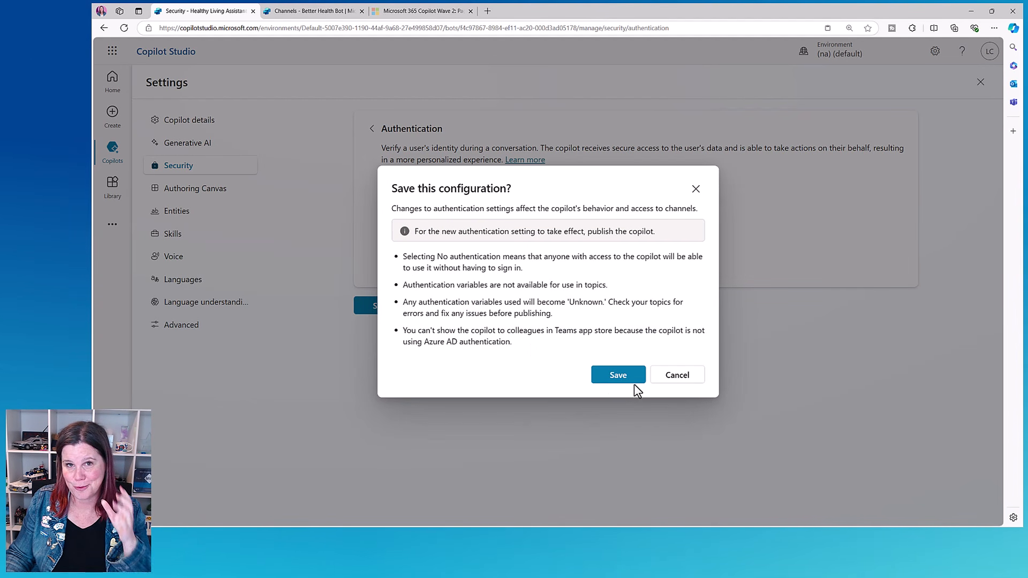
{"action": "left_click", "coordinate": [634, 380]}
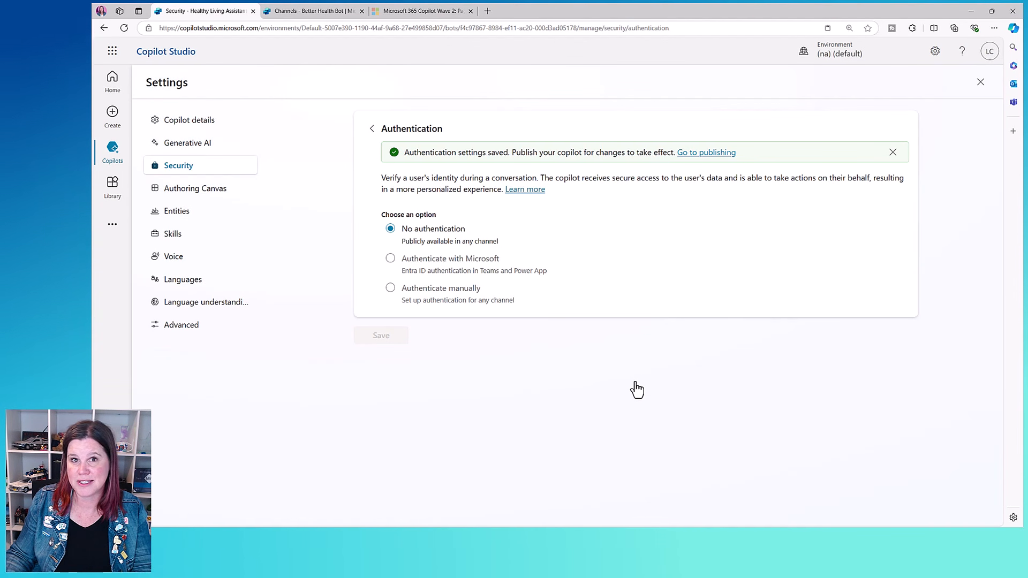
{"action": "left_click", "coordinate": [370, 132]}
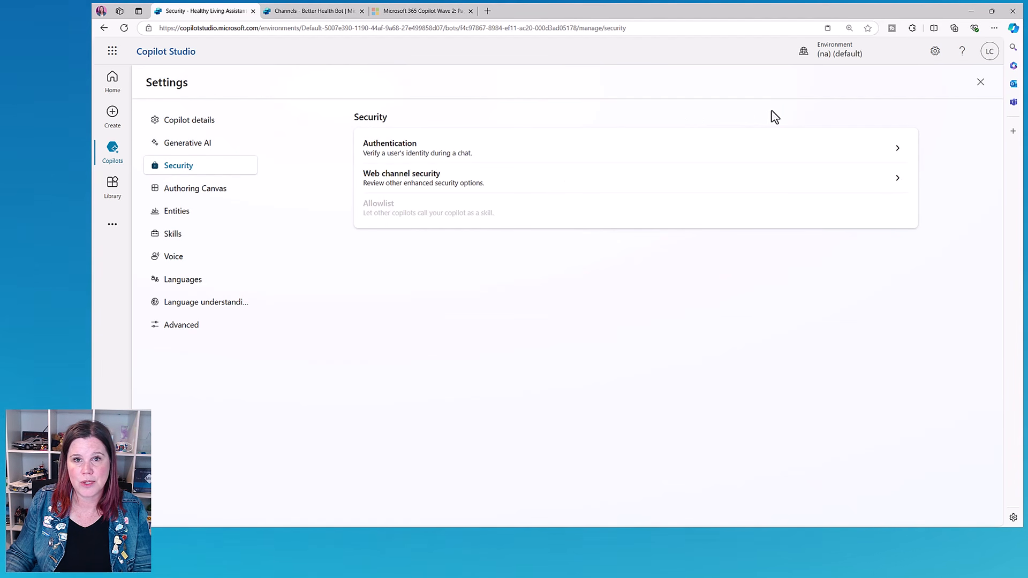
- Leave the settings and publish the Healthy Living Assistant to its connected channels
{"action": "left_click", "coordinate": [982, 86]}
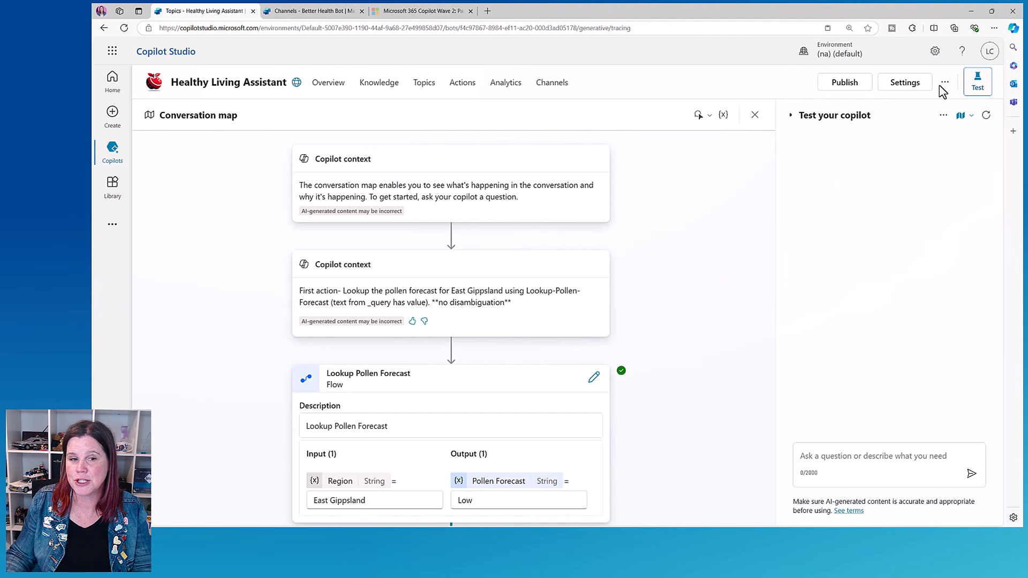
{"action": "left_click", "coordinate": [862, 86]}
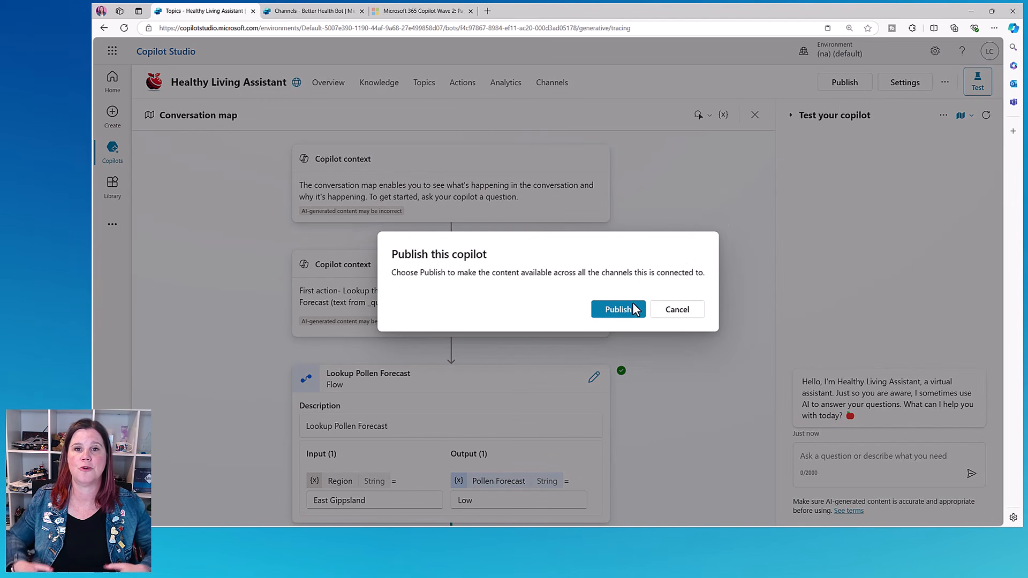
{"action": "left_click", "coordinate": [636, 310]}
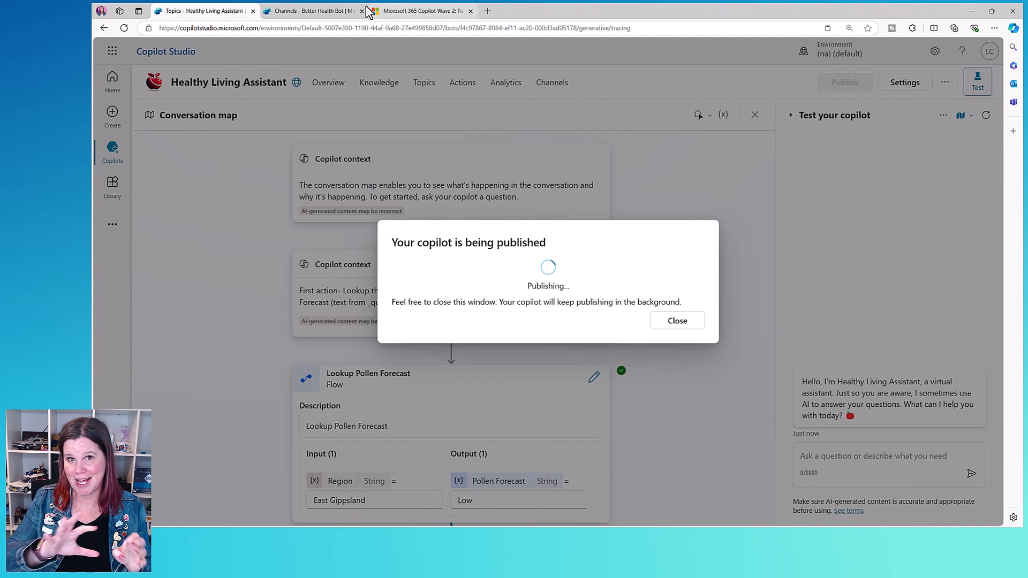
- Review the available channels and customer engagement hub options of the Better Health Bot, and close its page
{"action": "left_click", "coordinate": [316, 11]}
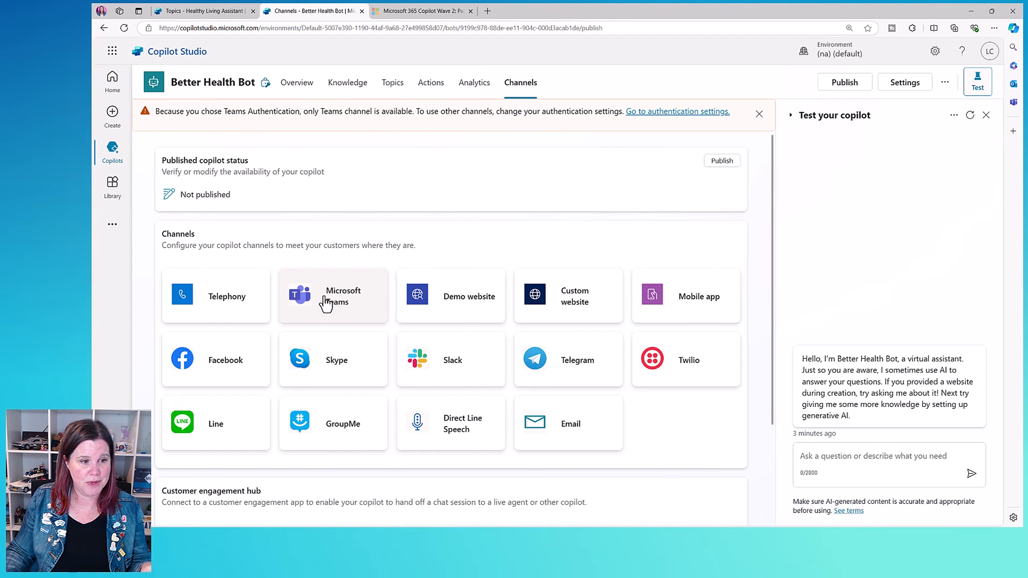
{"action": "scroll", "coordinate": [316, 310], "scroll_direction": "down", "scroll_amount": 2}
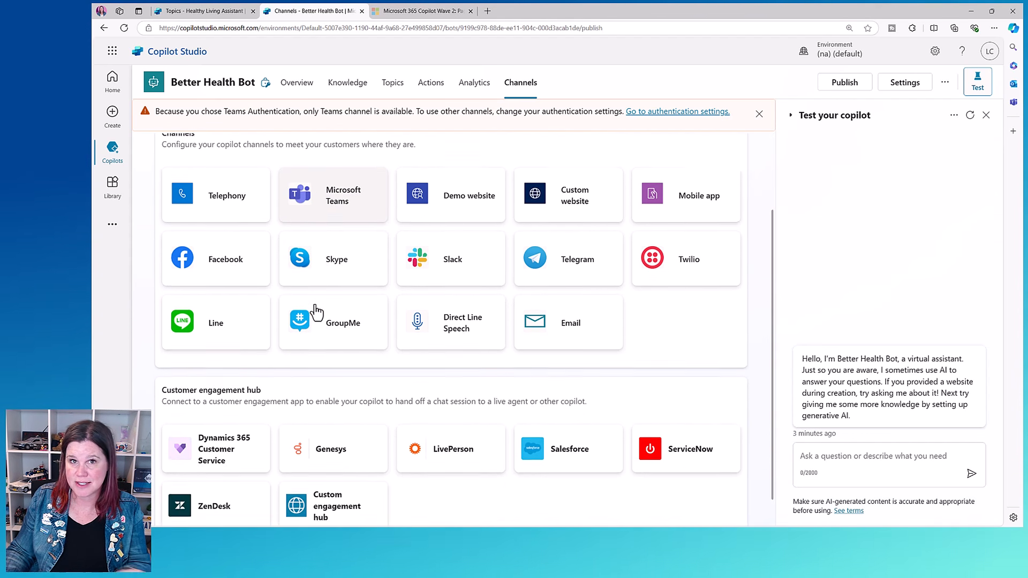
{"action": "scroll", "coordinate": [317, 311], "scroll_direction": "down", "scroll_amount": 1}
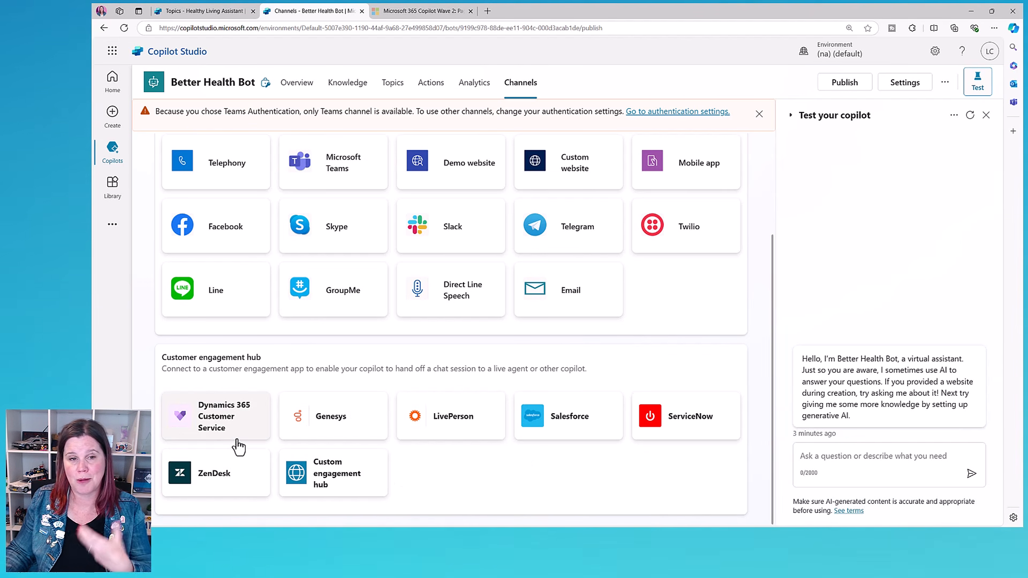
{"action": "scroll", "coordinate": [278, 363], "scroll_direction": "up", "scroll_amount": 1}
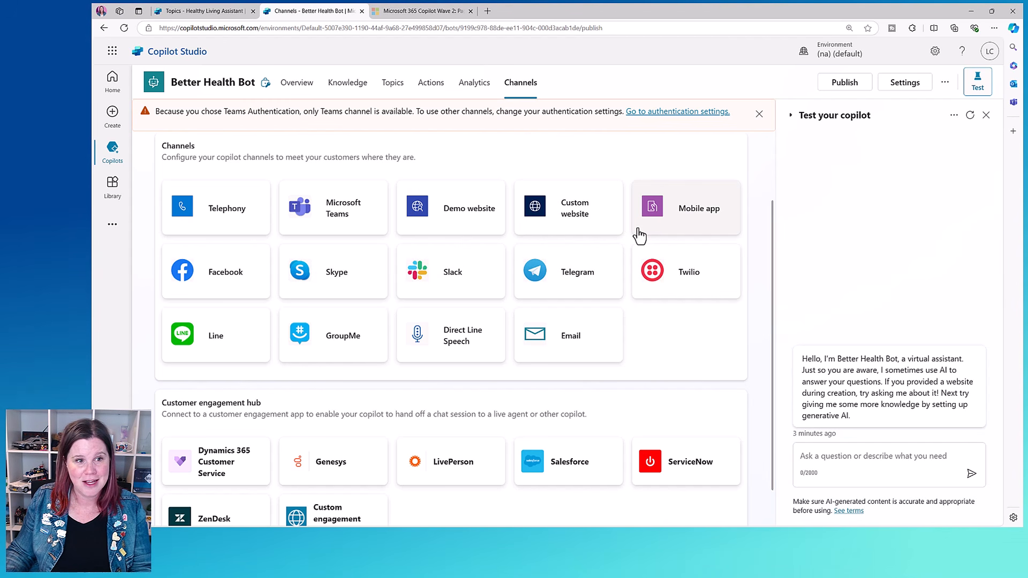
{"action": "scroll", "coordinate": [513, 236], "scroll_direction": "up", "scroll_amount": 1}
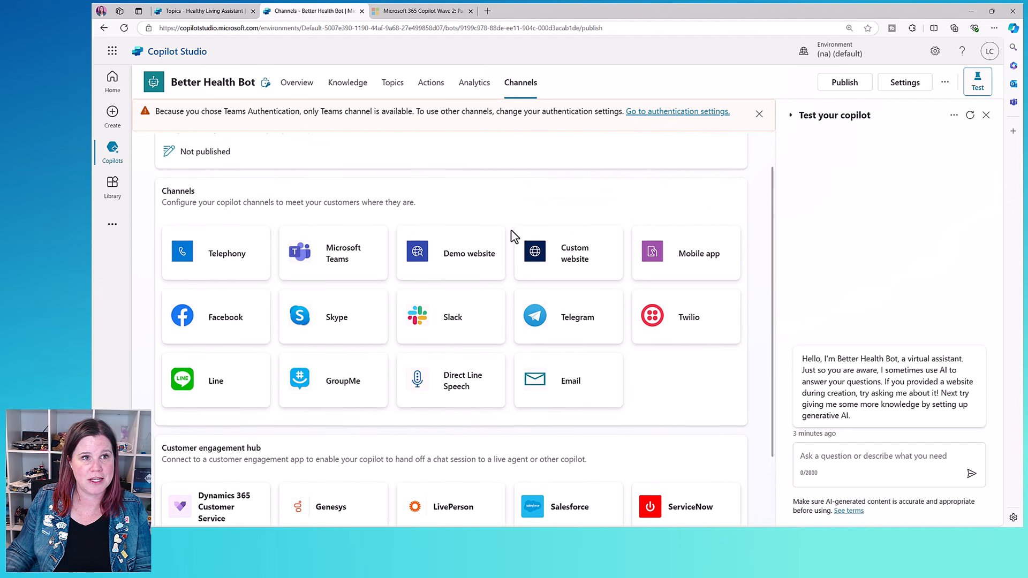
{"action": "left_click", "coordinate": [362, 11]}
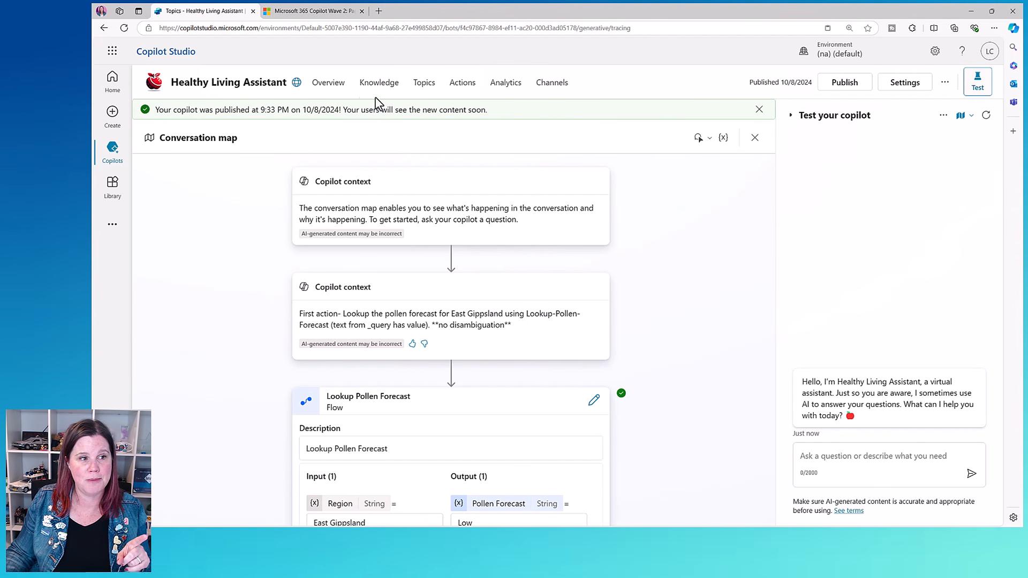
- Open the Healthy Living Assistant's Demo website channel configuration and copy the website's share link
{"action": "left_click", "coordinate": [552, 82]}
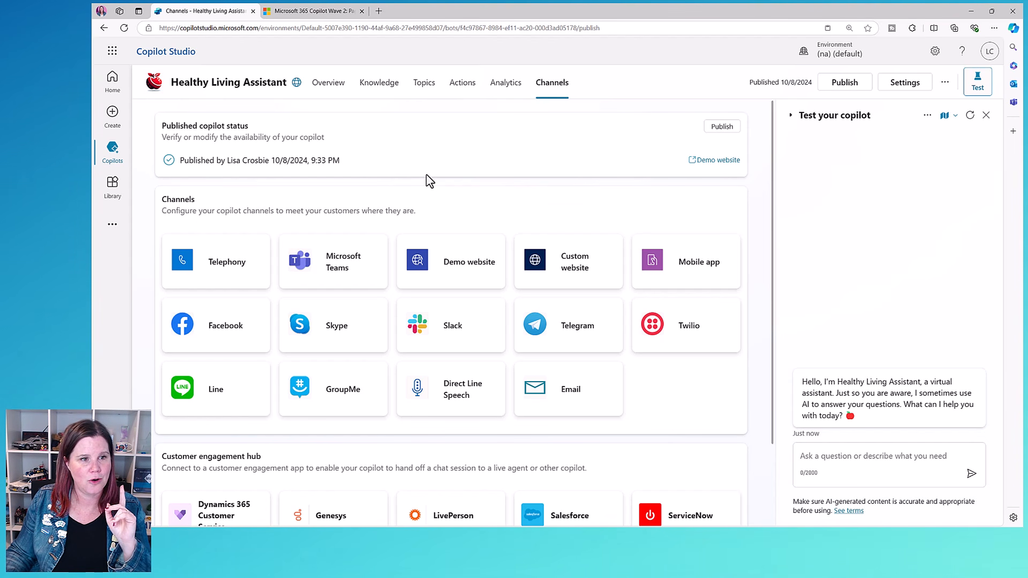
{"action": "left_click", "coordinate": [444, 254]}
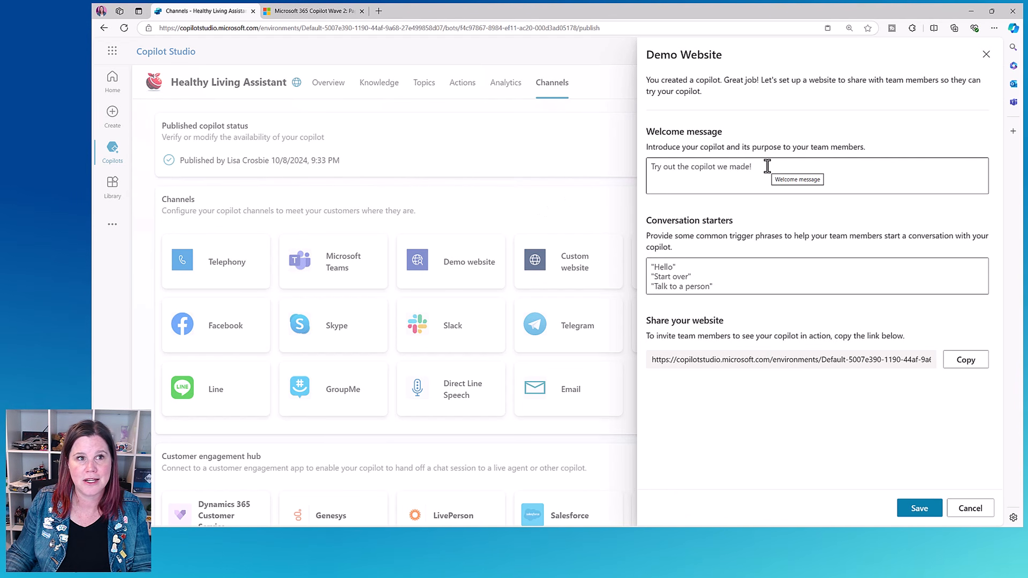
{"action": "left_click", "coordinate": [962, 369]}
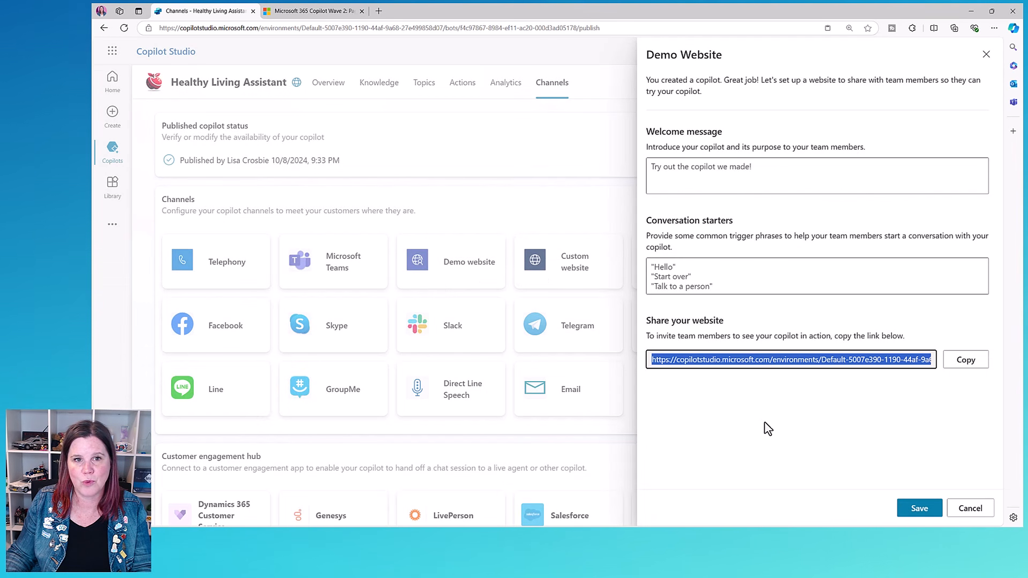
- Set the demo website's welcome message to "Try out our healthy living agent! 🍎" and save the channel
{"action": "left_click", "coordinate": [713, 166]}
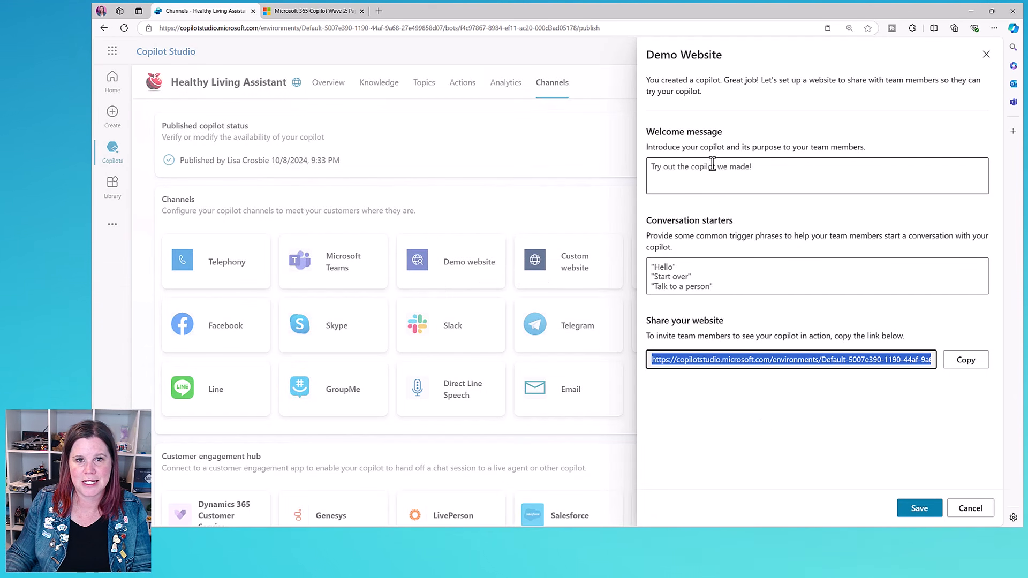
{"action": "key", "text": "ctrl+a"}
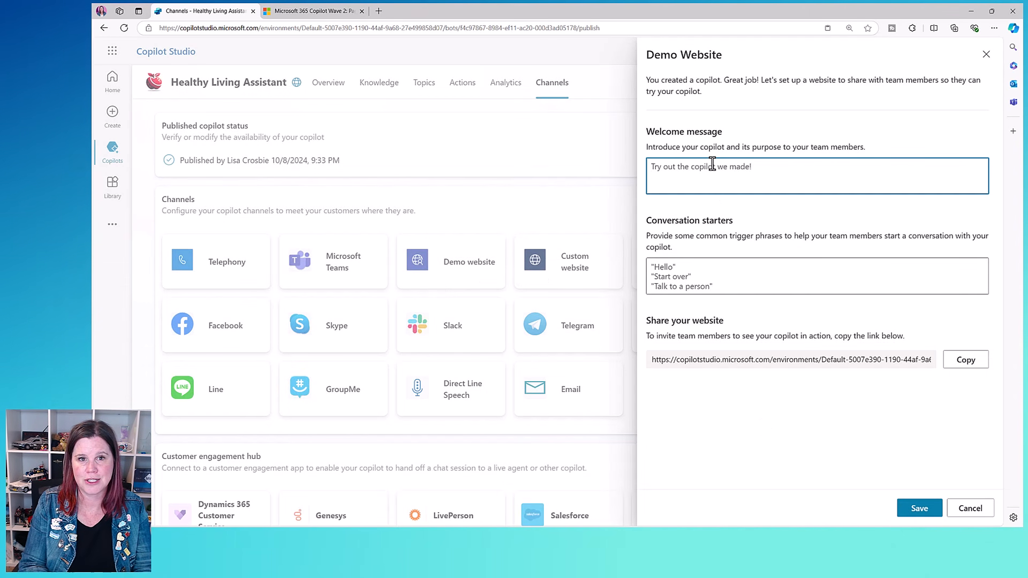
{"action": "type", "text": "Try out our hea"}
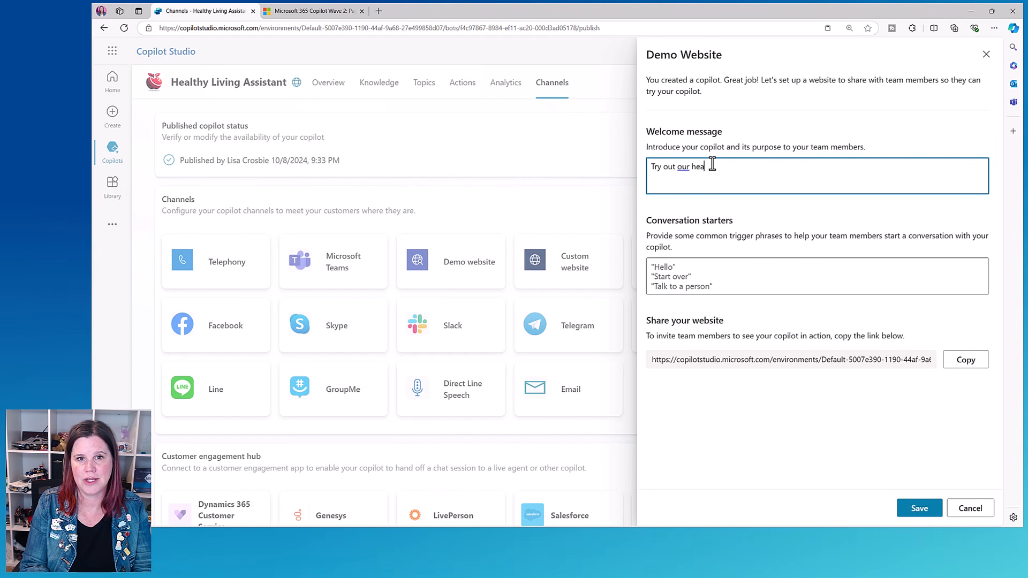
{"action": "type", "text": "lthy living a"}
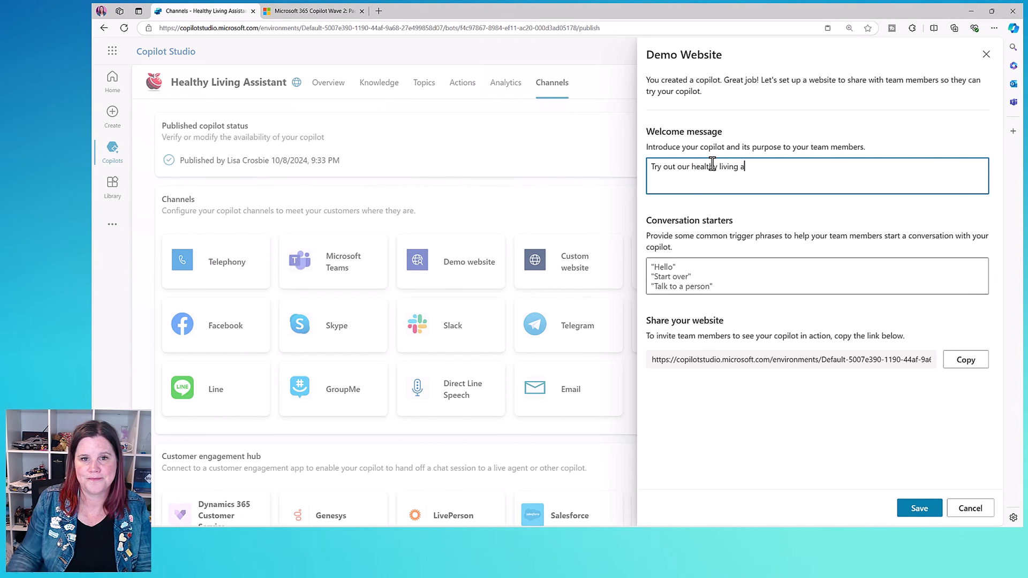
{"action": "type", "text": "gent"}
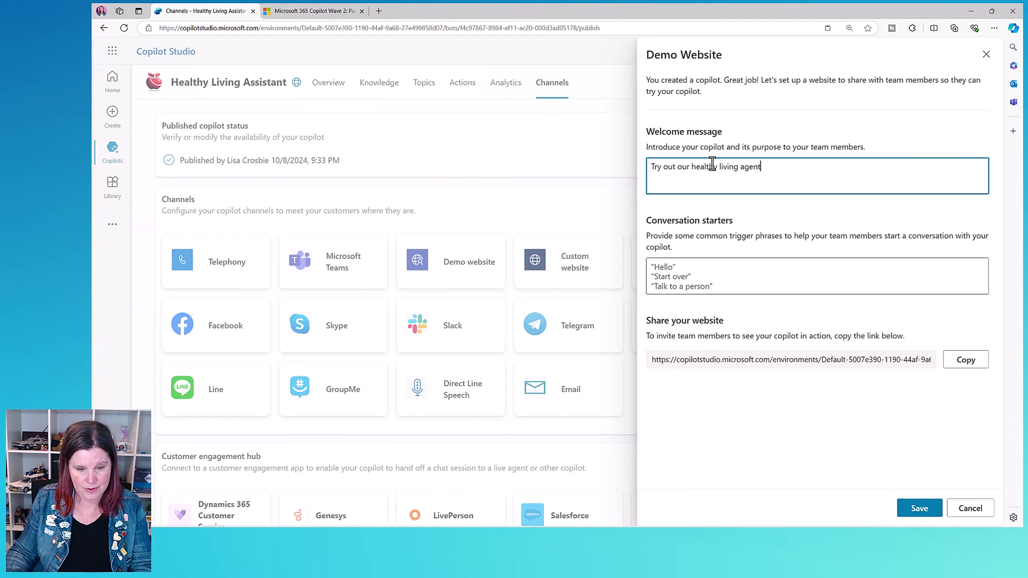
{"action": "type", "text": "!"}
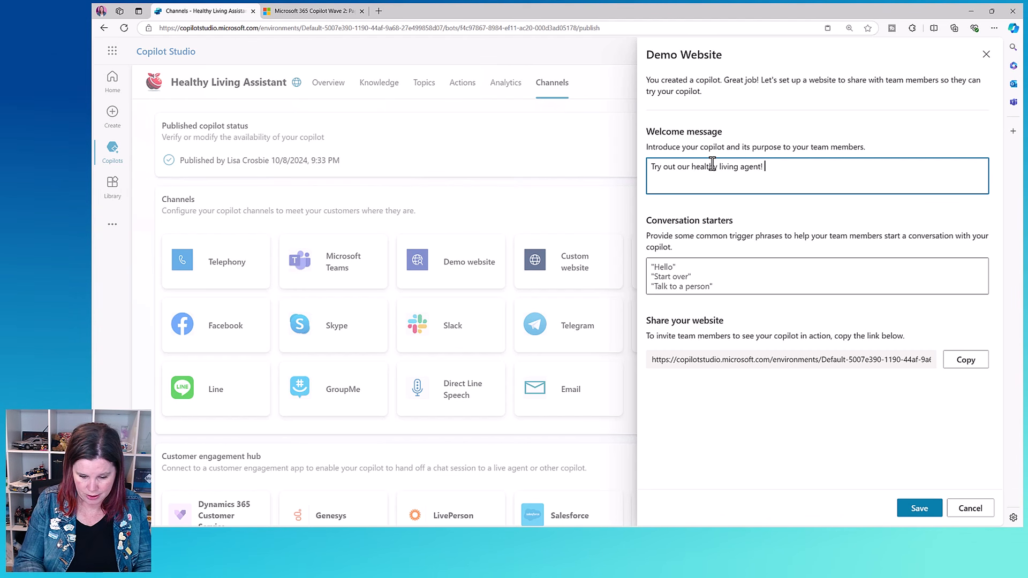
{"action": "key", "text": "super+period"}
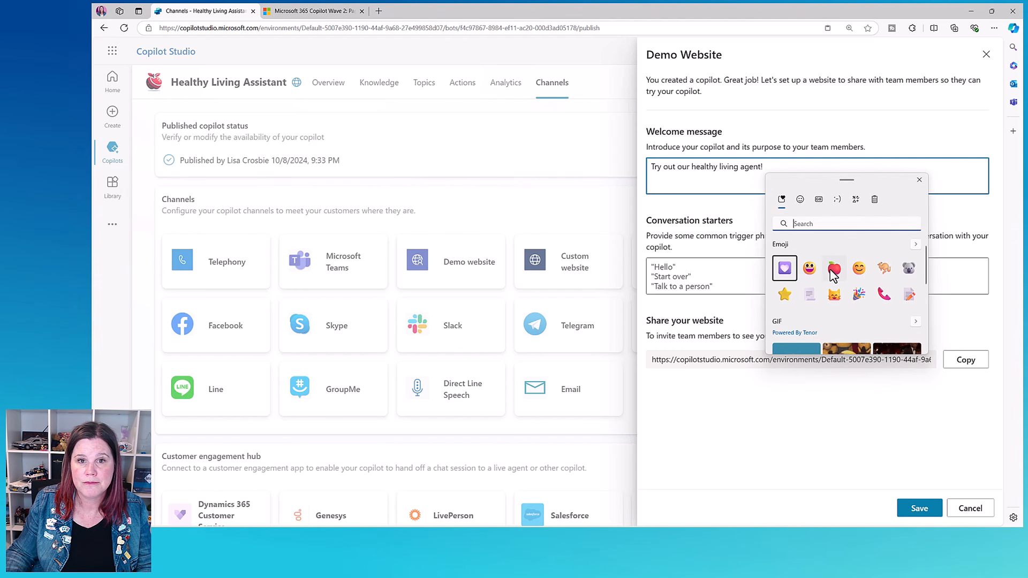
{"action": "left_click", "coordinate": [918, 180]}
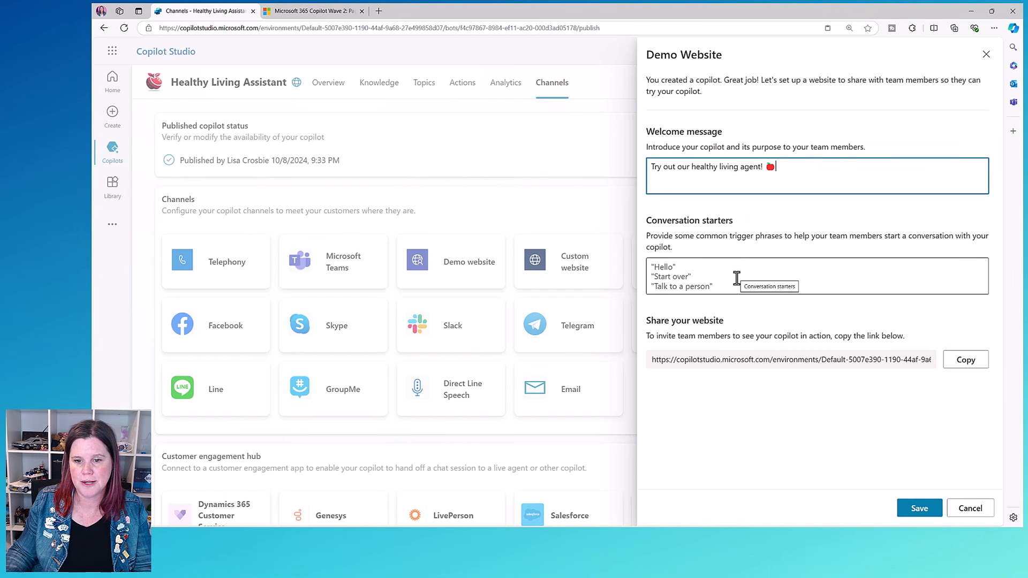
{"action": "left_click", "coordinate": [913, 511]}
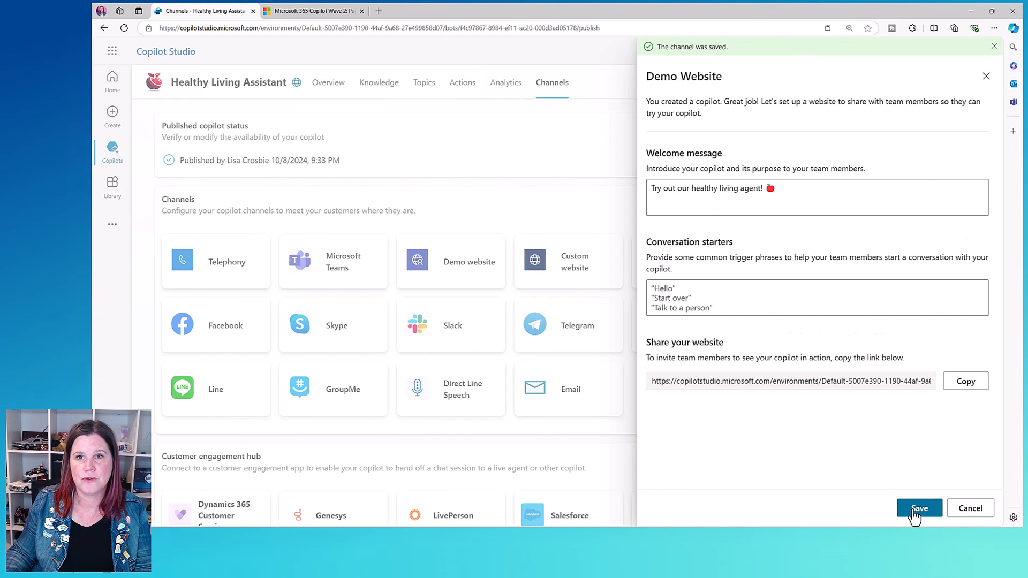
- Open the shared demo website in a new browser tab and ask its chat "What happens if I am diagnosed with diabetes"
{"action": "left_click", "coordinate": [379, 11]}
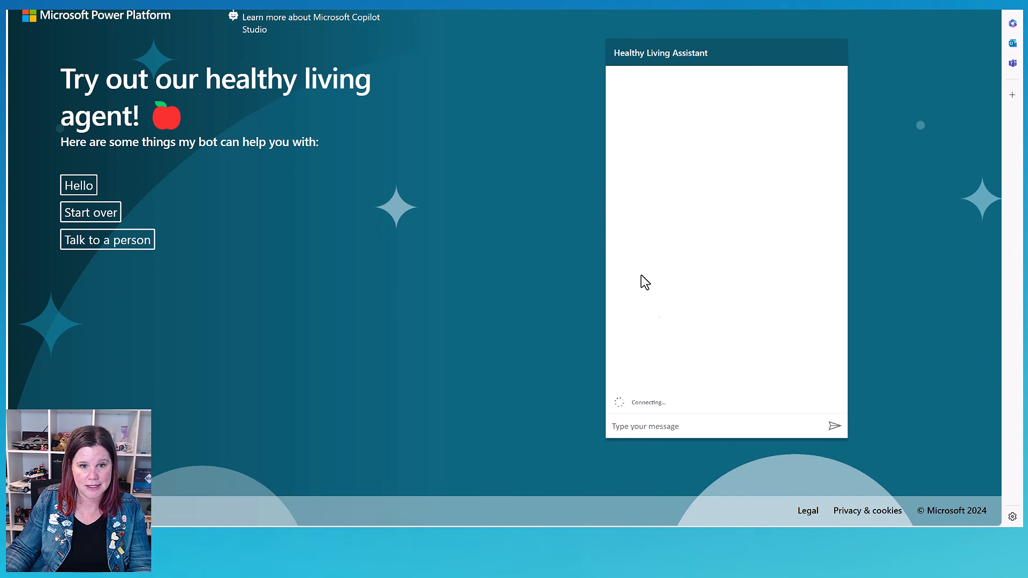
{"action": "left_click", "coordinate": [653, 425]}
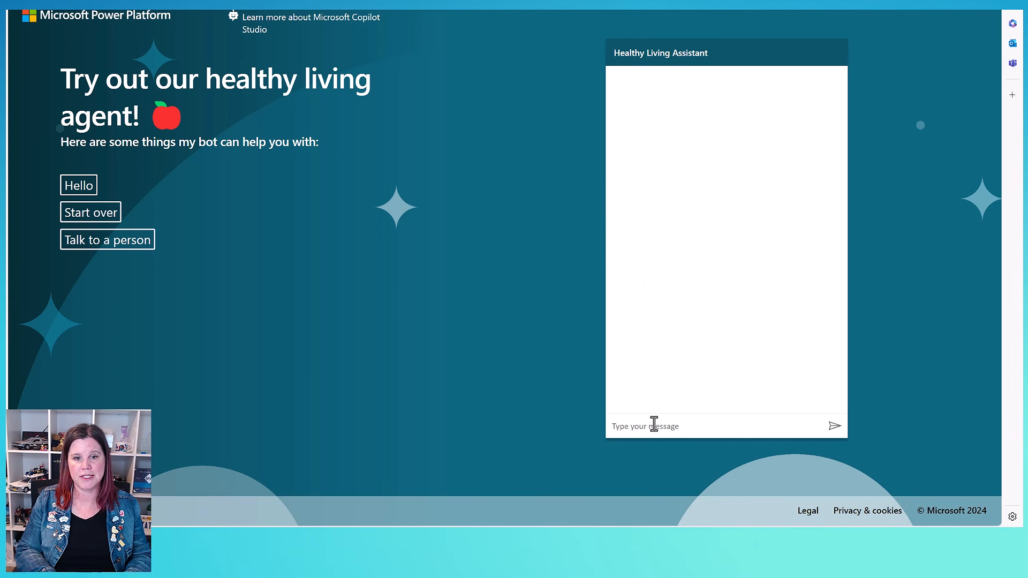
{"action": "key", "text": "ctrl+v"}
{"action": "left_click", "coordinate": [835, 426]}
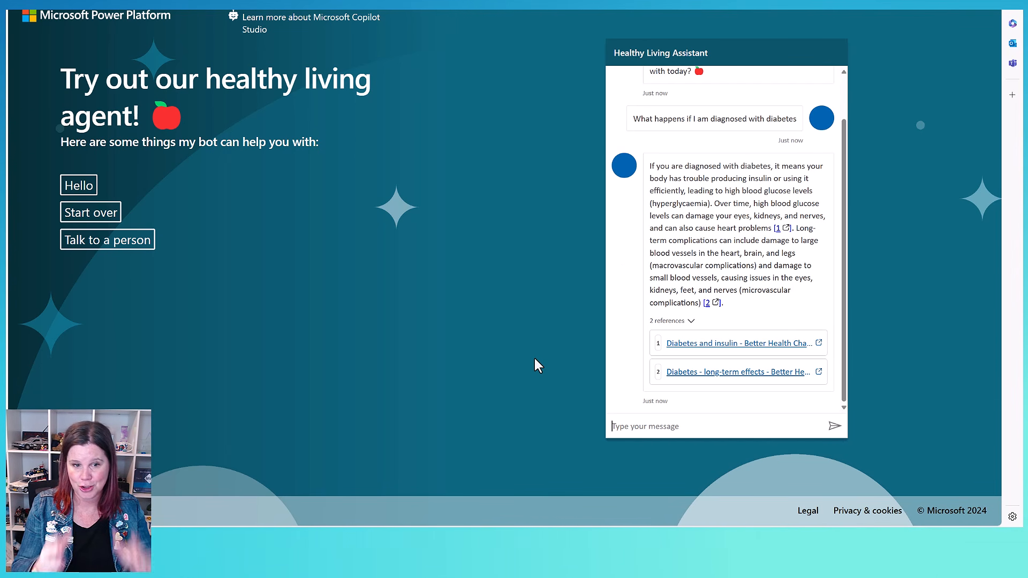
- Ask the demo website's Healthy Living Assistant chat "what do I do in an emergency"
{"action": "type", "text": "what do I "}
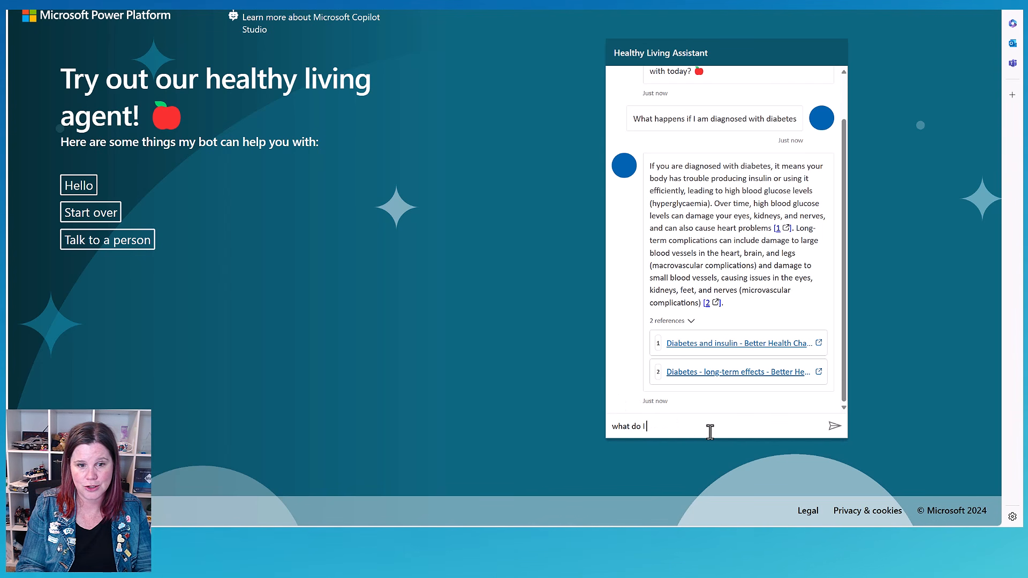
{"action": "type", "text": "do in an emer"}
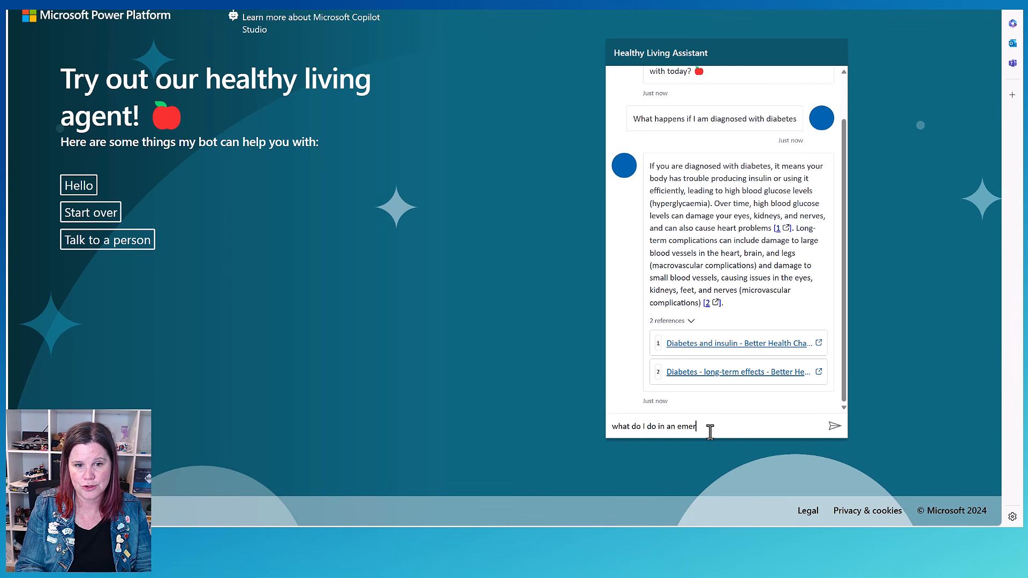
{"action": "type", "text": "gency"}
{"action": "key", "text": "Return"}
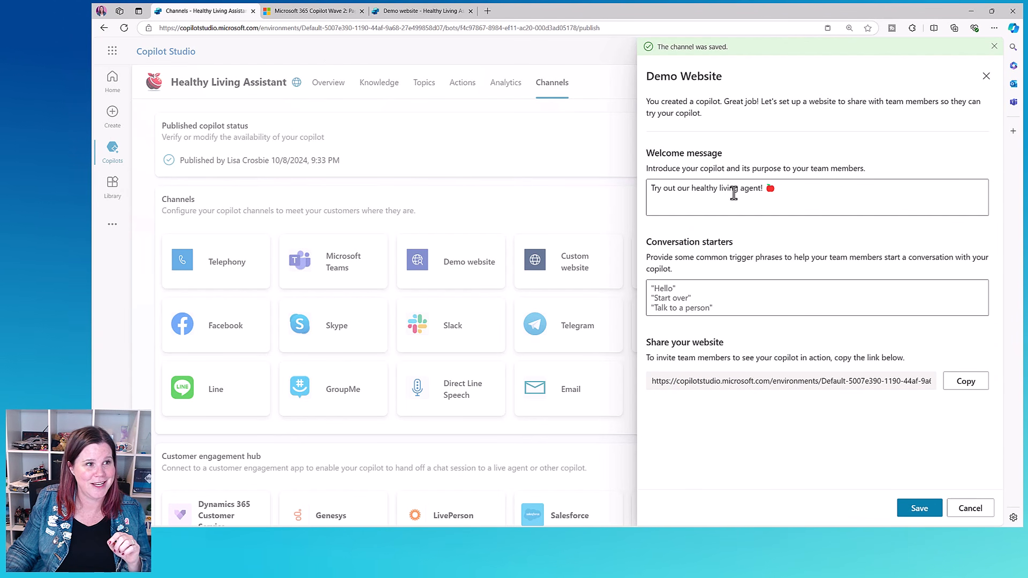
- Close the Demo website channel settings and review the templates available for creating a new copilot
{"action": "left_click", "coordinate": [973, 513]}
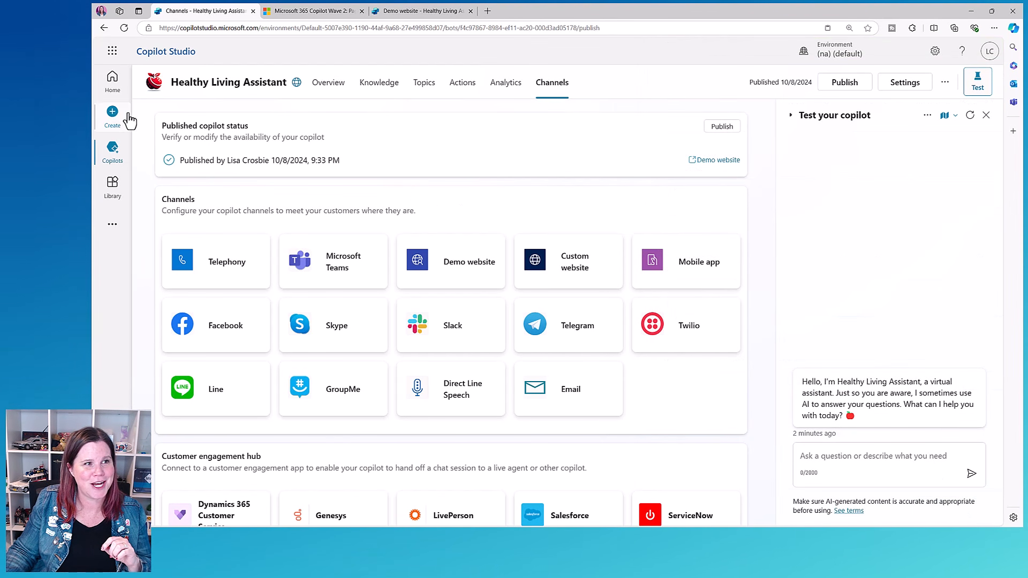
{"action": "left_click", "coordinate": [114, 118]}
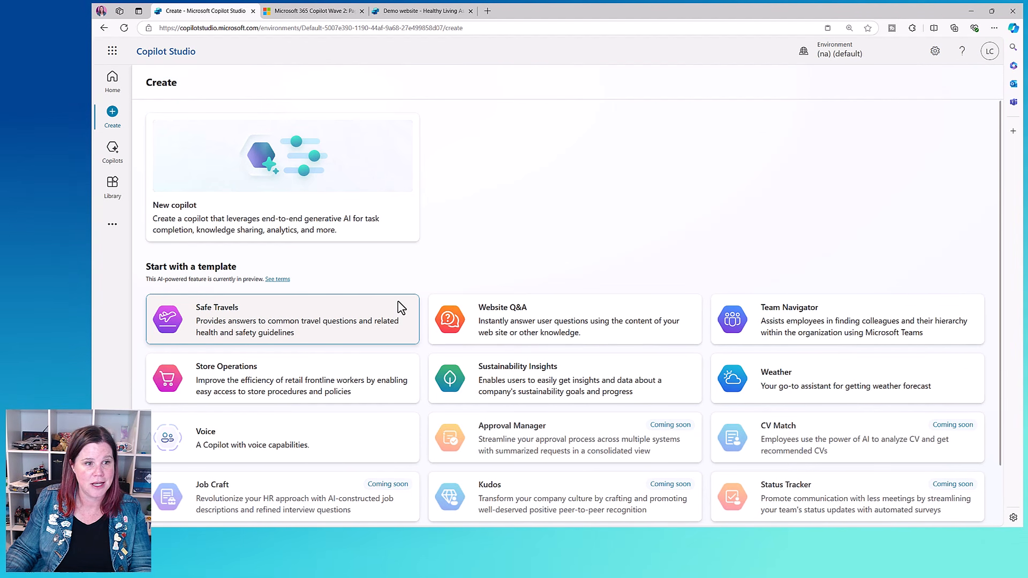
{"action": "scroll", "coordinate": [399, 308], "scroll_direction": "down", "scroll_amount": 2}
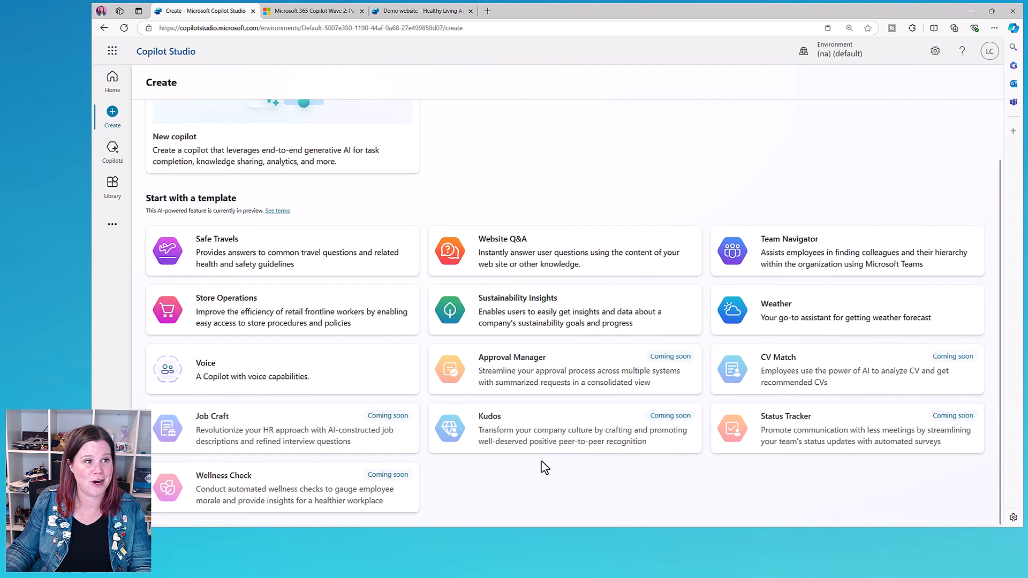
{"action": "scroll", "coordinate": [545, 468], "scroll_direction": "up", "scroll_amount": 2}
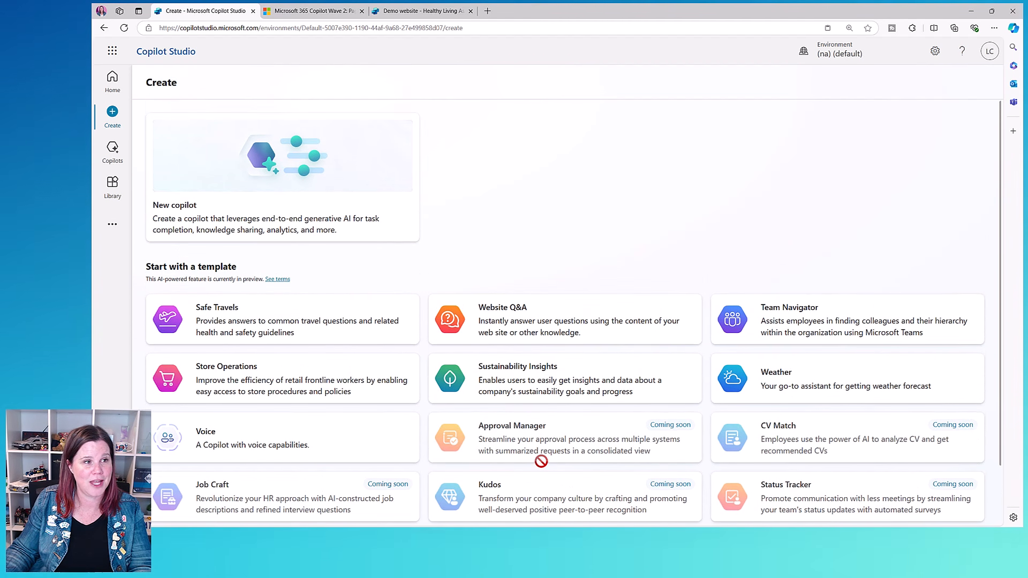
- Open Copilot for Microsoft 365 from the list of existing copilots
{"action": "left_click", "coordinate": [113, 151]}
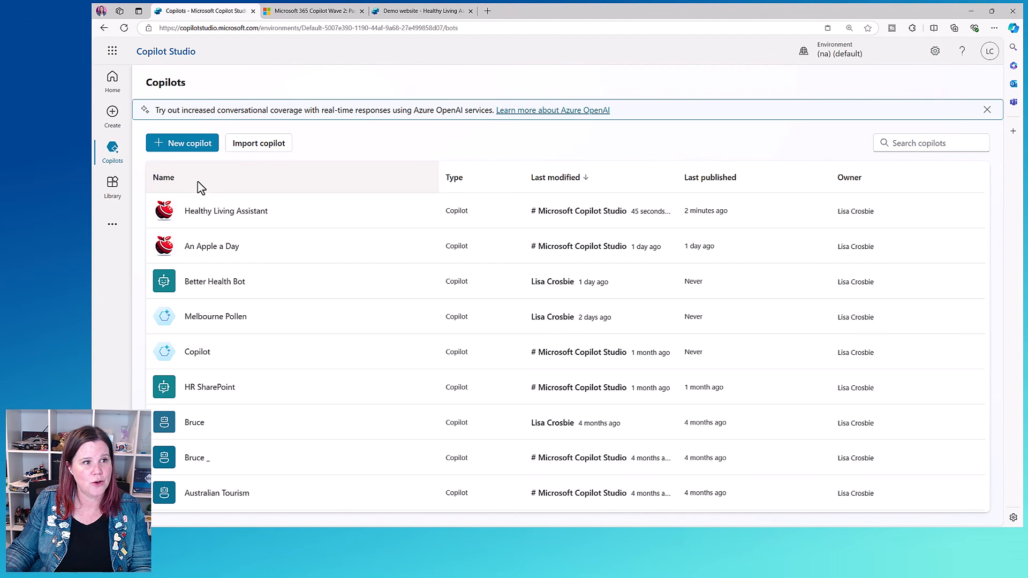
{"action": "scroll", "coordinate": [246, 241], "scroll_direction": "down", "scroll_amount": 6}
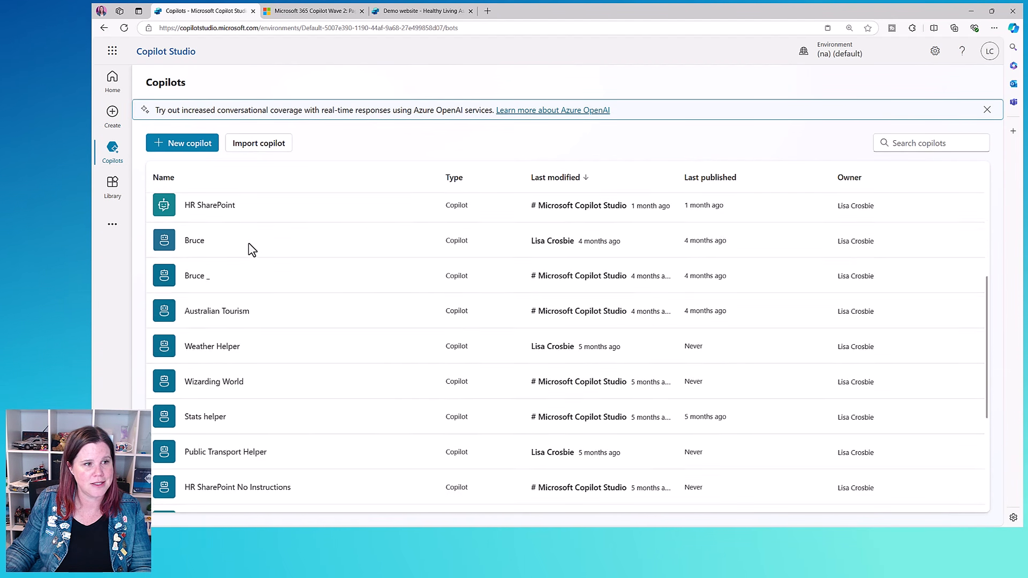
{"action": "scroll", "coordinate": [253, 252], "scroll_direction": "down", "scroll_amount": 2}
{"action": "left_click", "coordinate": [222, 495]}
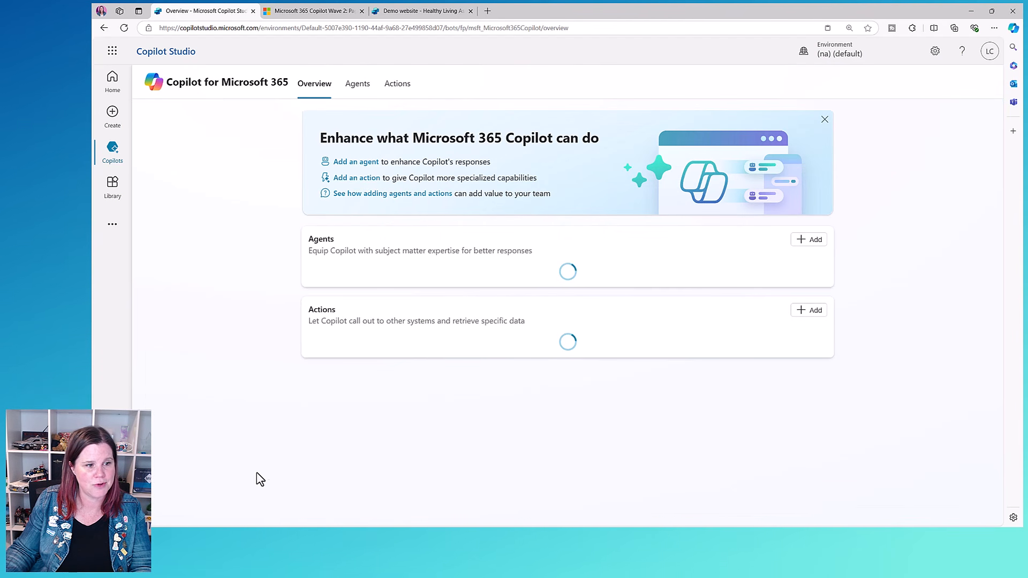